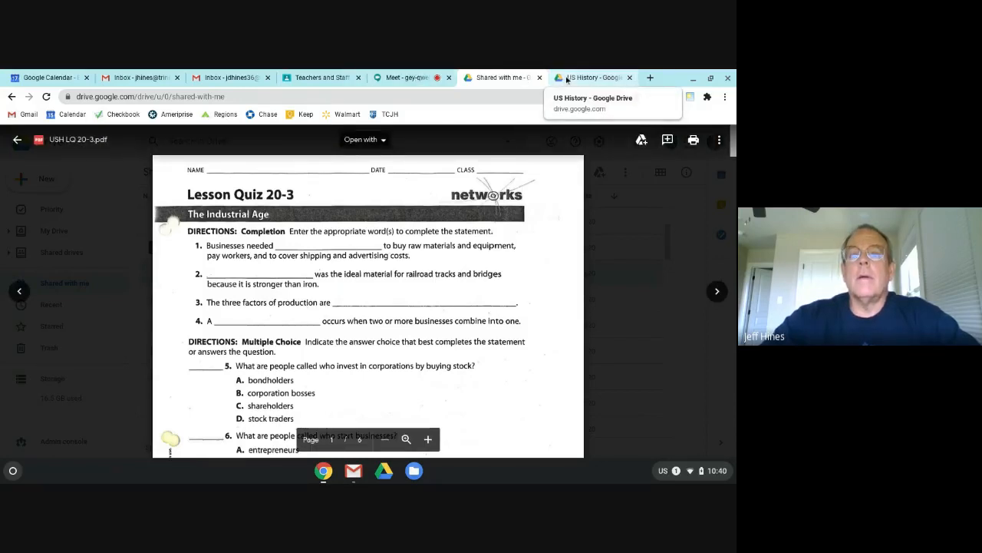
Step: Create a new blank Google Form in the US History folder of Google Drive
left_click(607, 78)
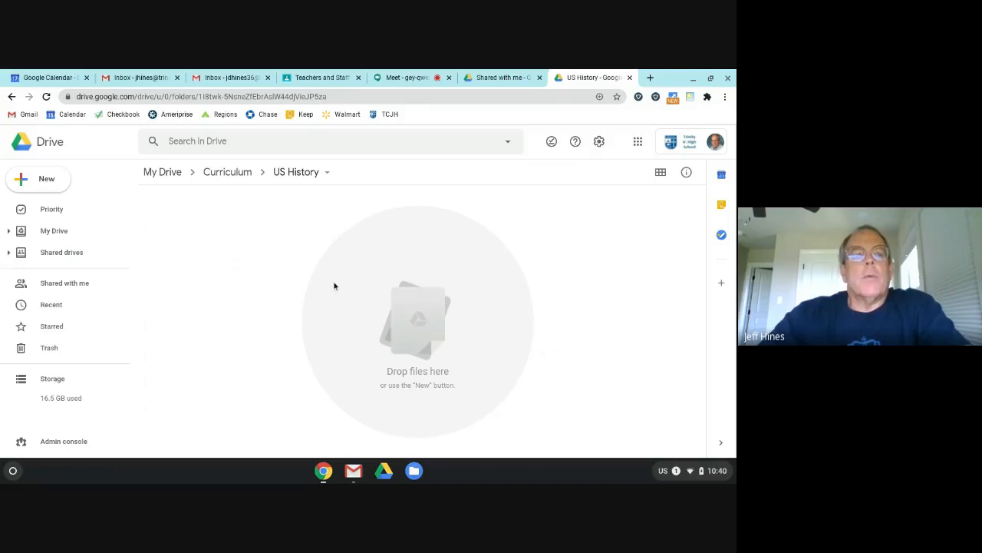
left_click(51, 181)
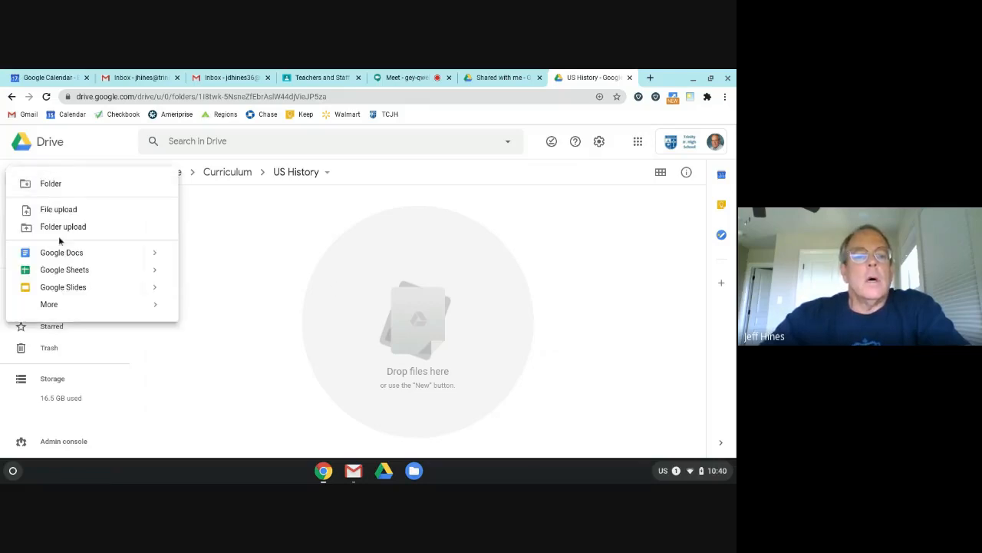
mouse_move(61, 307)
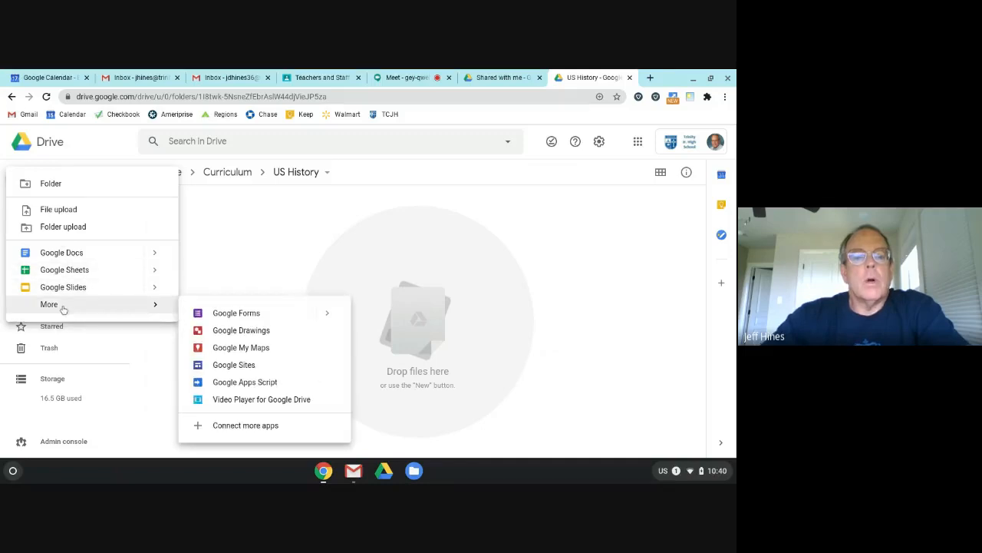
left_click(251, 315)
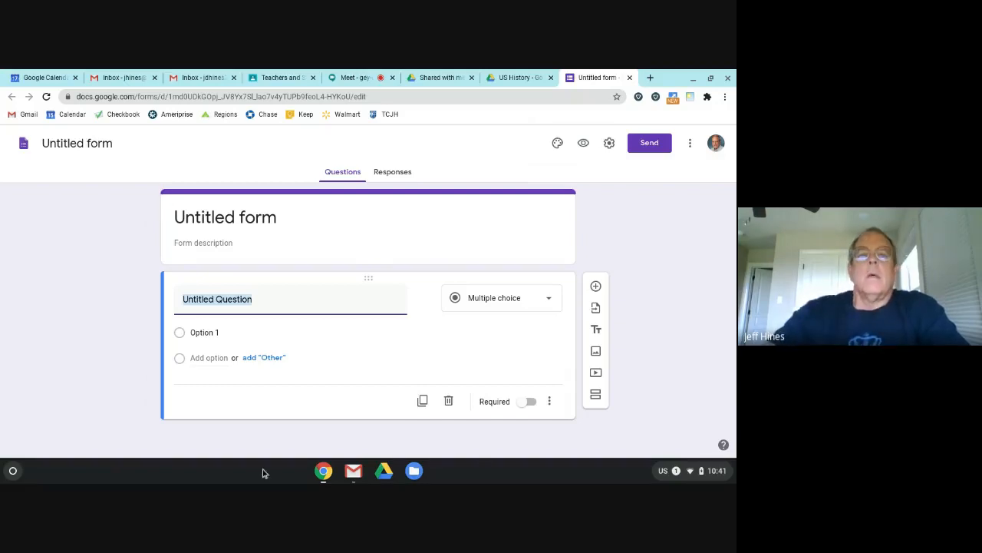
Step: Open the shared USH LQ 20-3.pdf as an editable Google Docs document and review the original quiz's completion questions
left_click(441, 78)
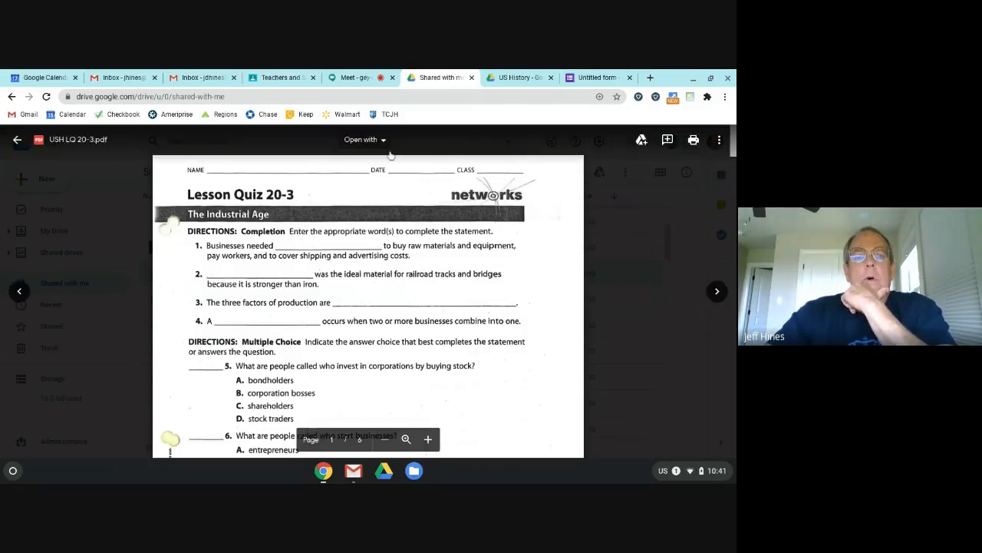
left_click(385, 146)
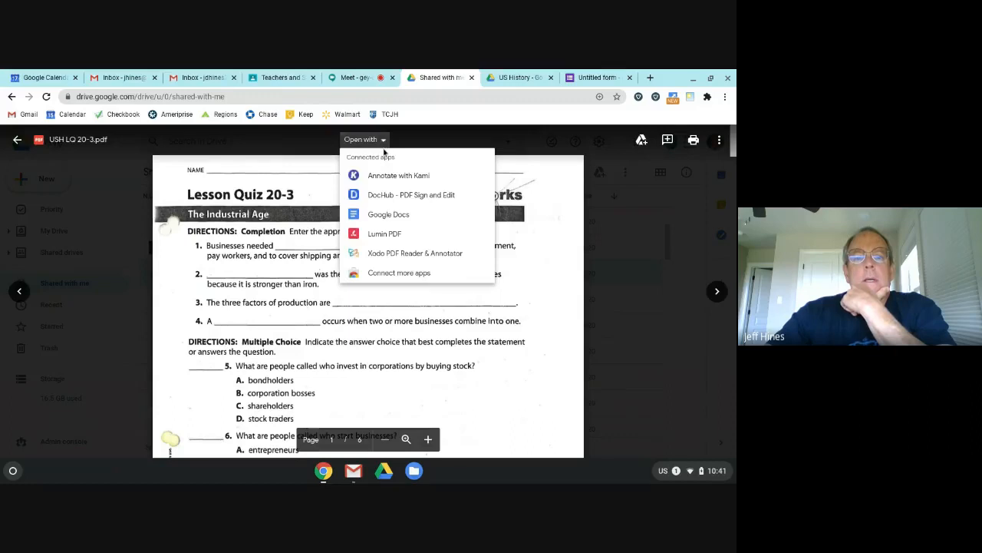
left_click(410, 222)
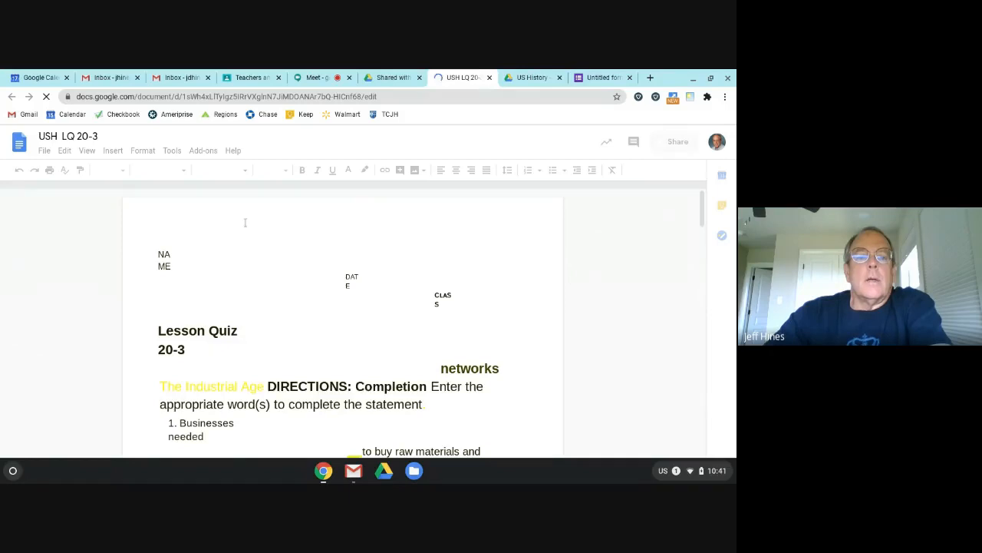
left_click(387, 78)
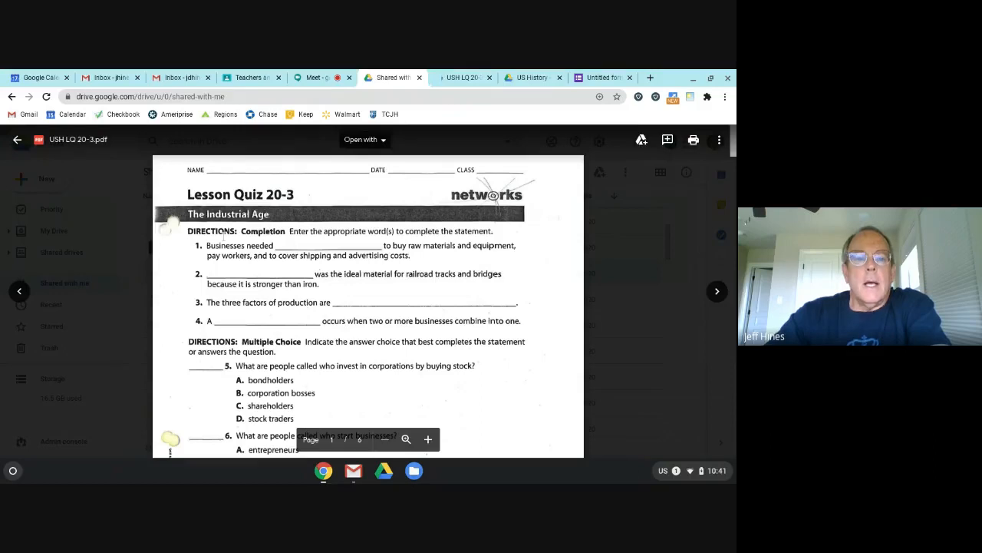
scroll(289, 260, "down", 1)
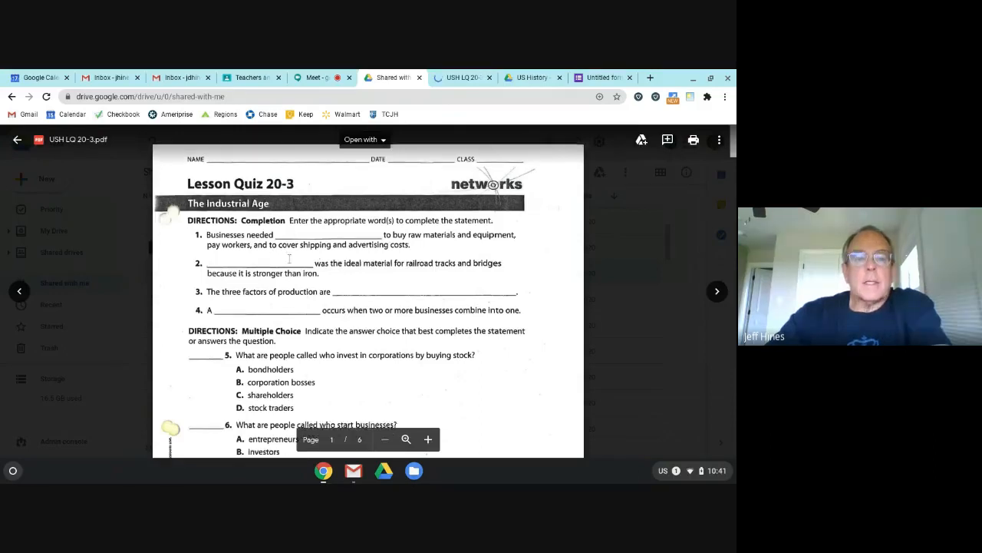
scroll(289, 260, "down", 3)
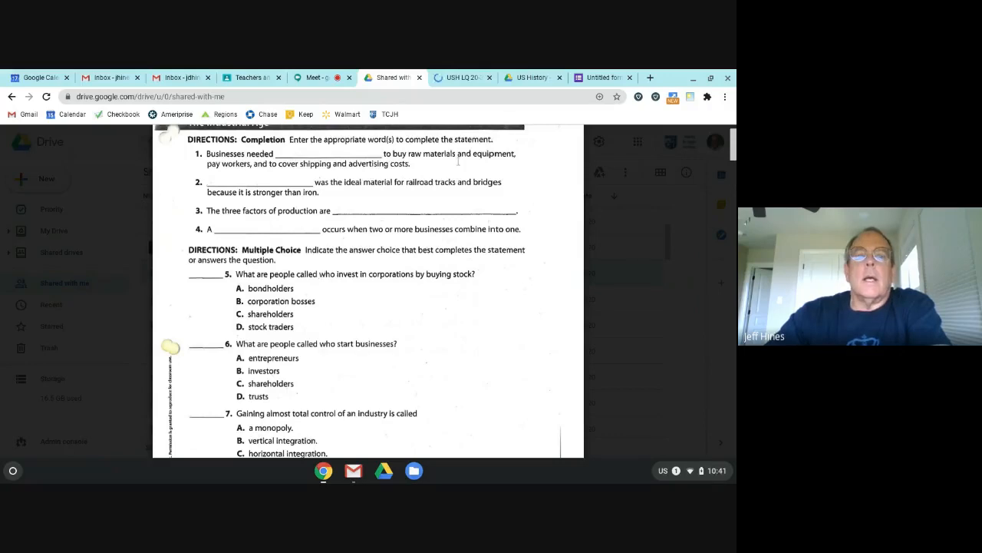
Step: Copy the title "Lesson Quiz 20-3" from the converted USH LQ 20-3 document
left_click(463, 77)
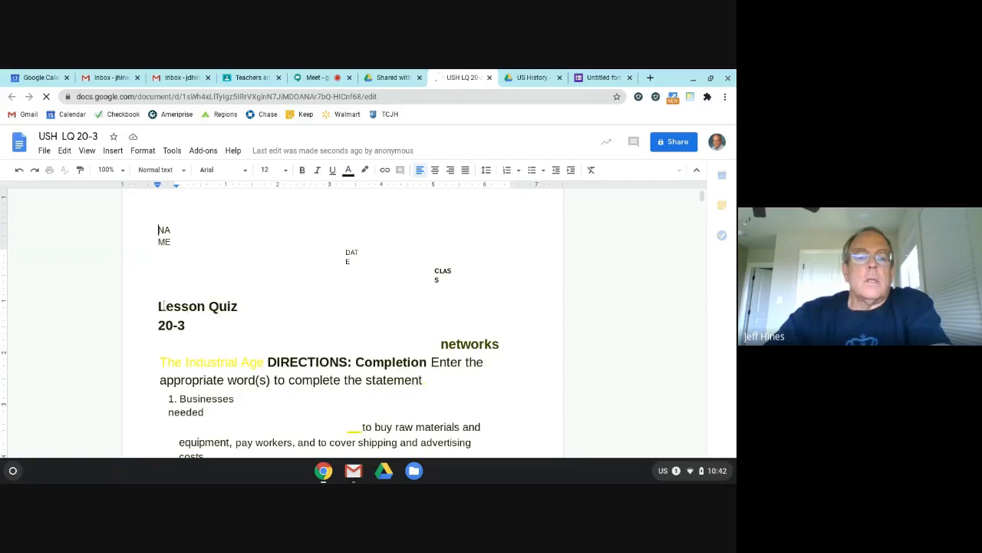
left_click(160, 305)
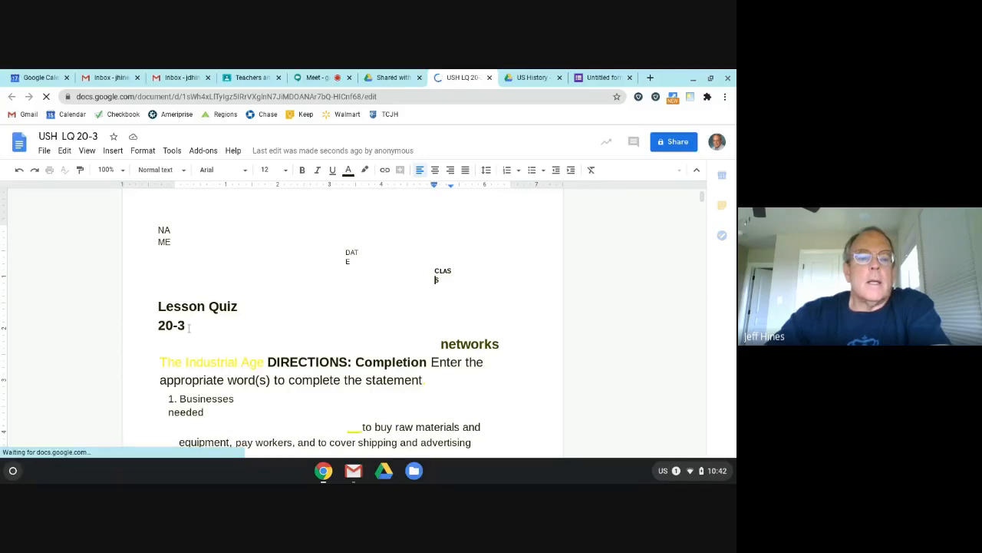
left_click_drag(159, 307, 194, 331)
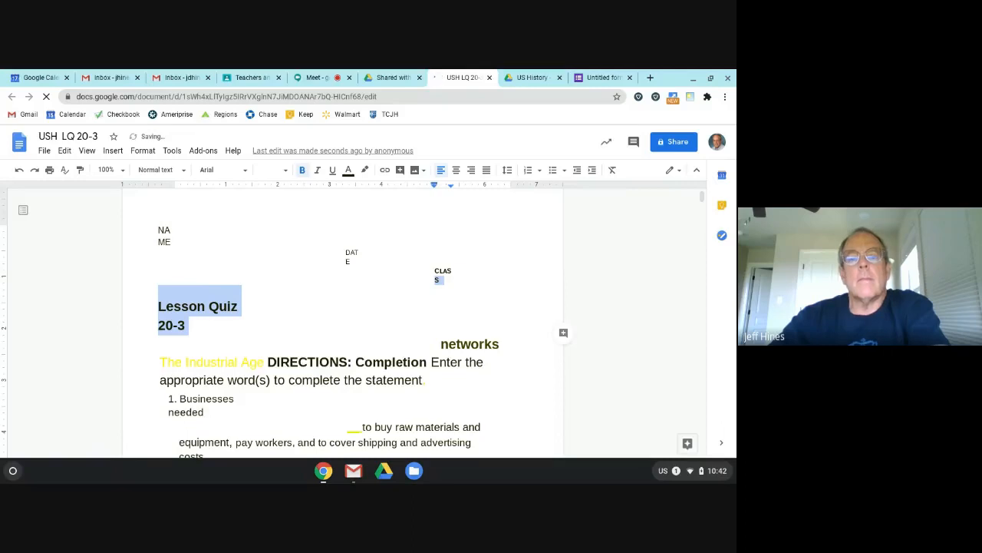
left_click(226, 306)
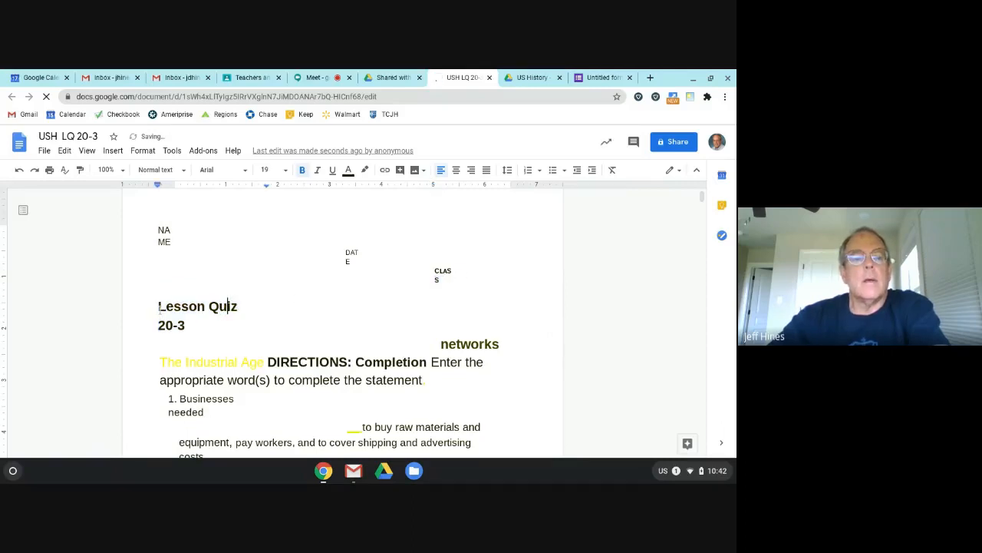
left_click_drag(160, 309, 189, 325)
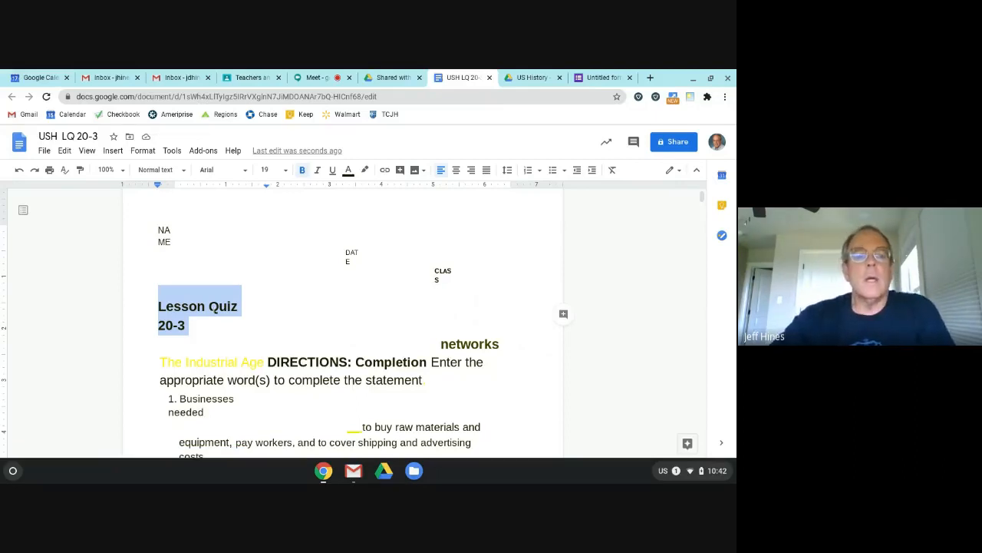
right_click(223, 307)
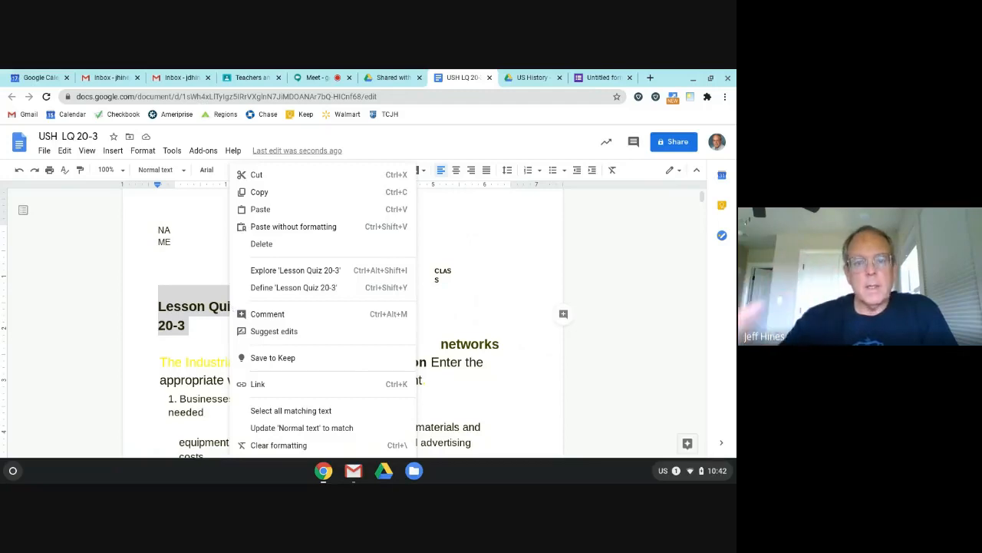
left_click(271, 196)
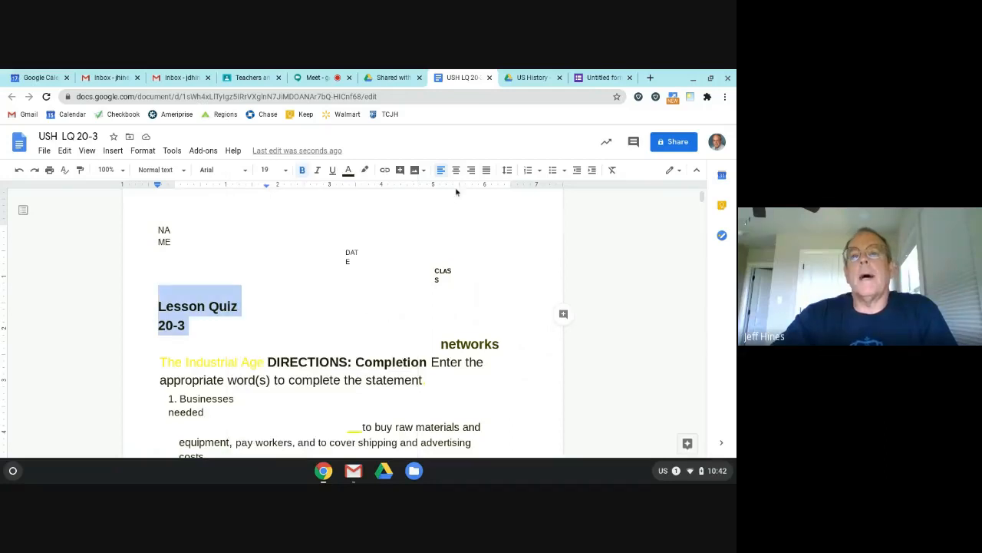
Step: Rename the untitled form with the copied text "Lesson Quiz 20-3" and use the same name as its heading
left_click(606, 78)
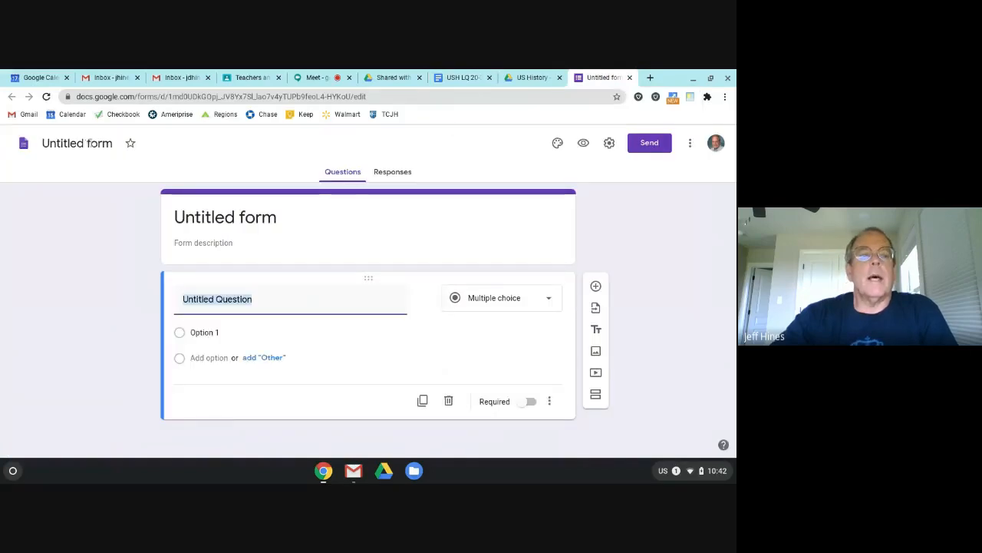
left_click(76, 143)
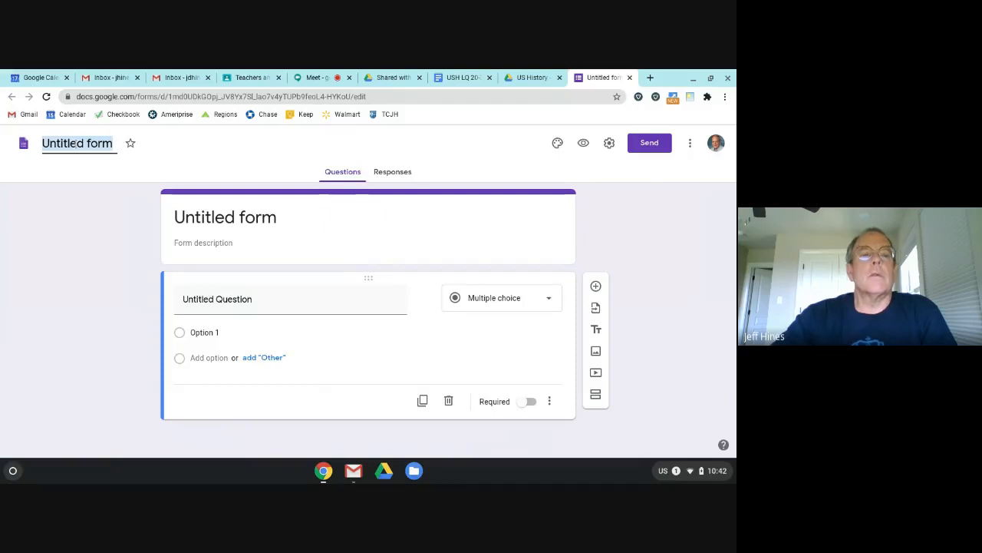
right_click(75, 145)
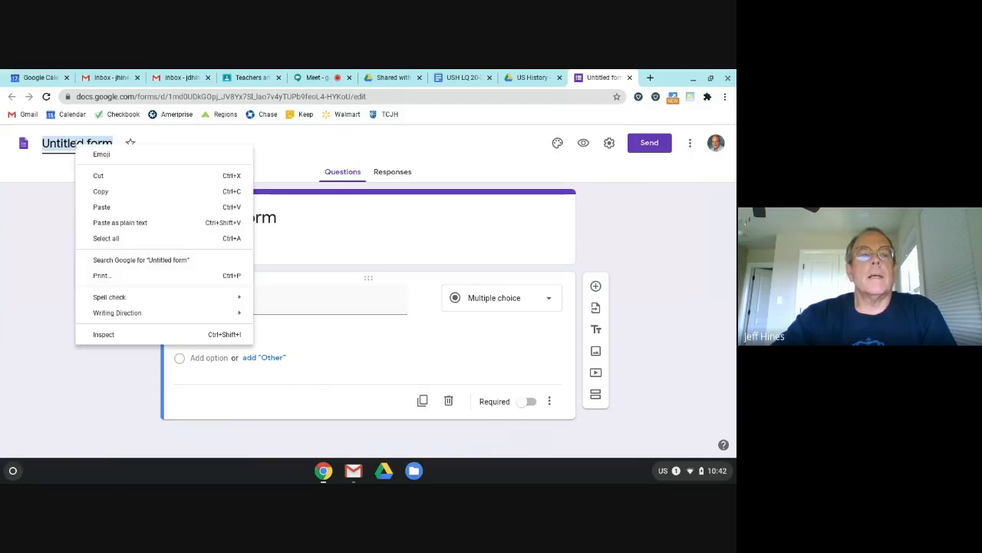
left_click(116, 208)
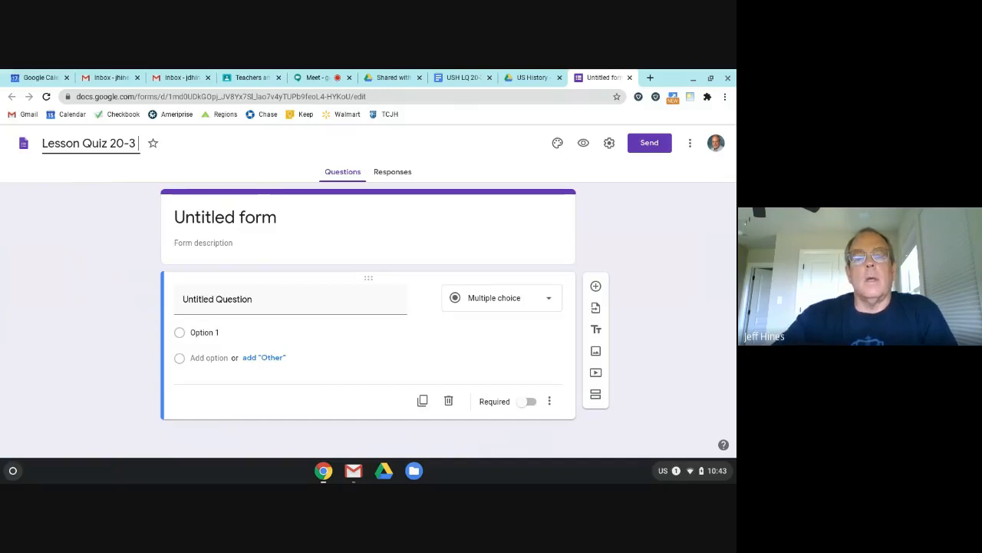
left_click(286, 217)
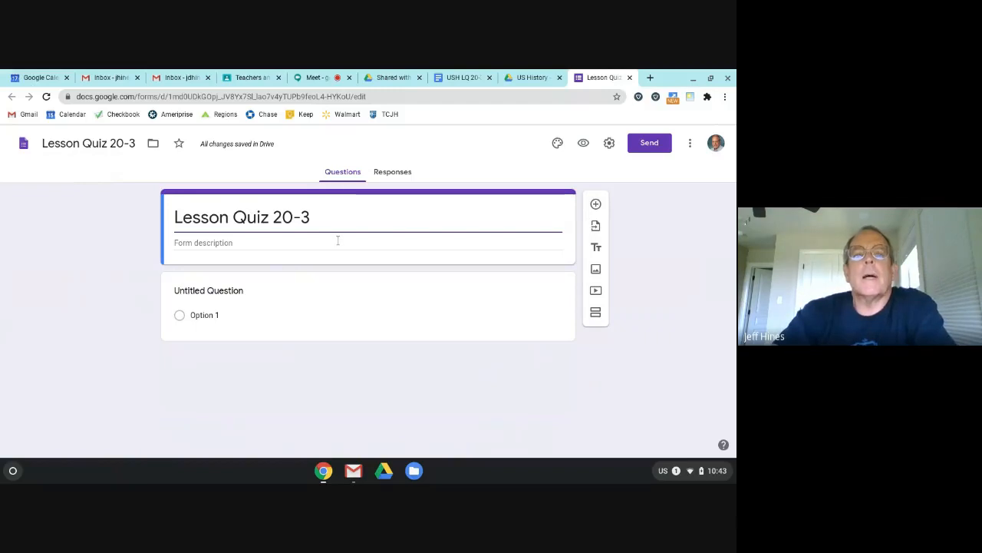
Step: Check the original quiz PDF, then copy question 1 about what businesses needed, without its number, from the converted document
left_click(393, 77)
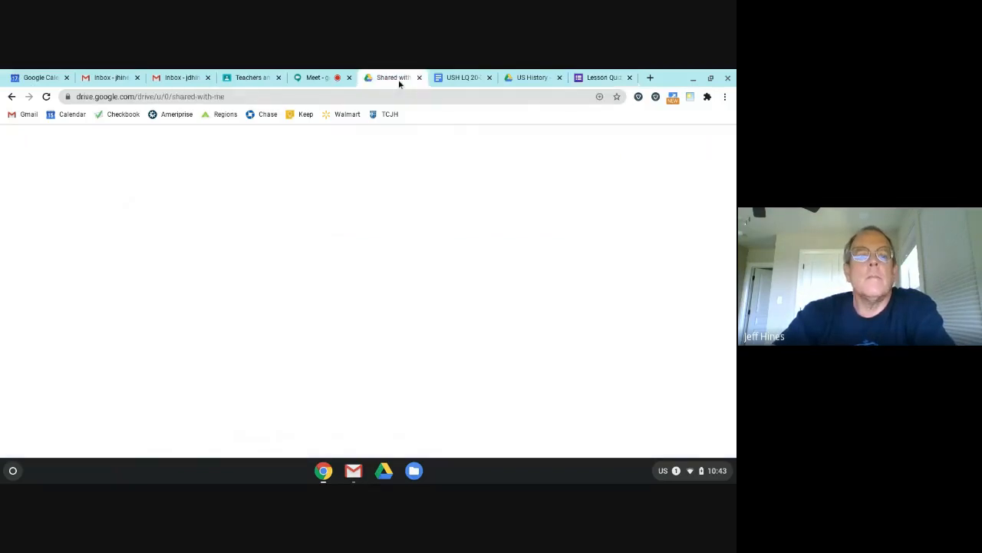
scroll(367, 289, "up", 4)
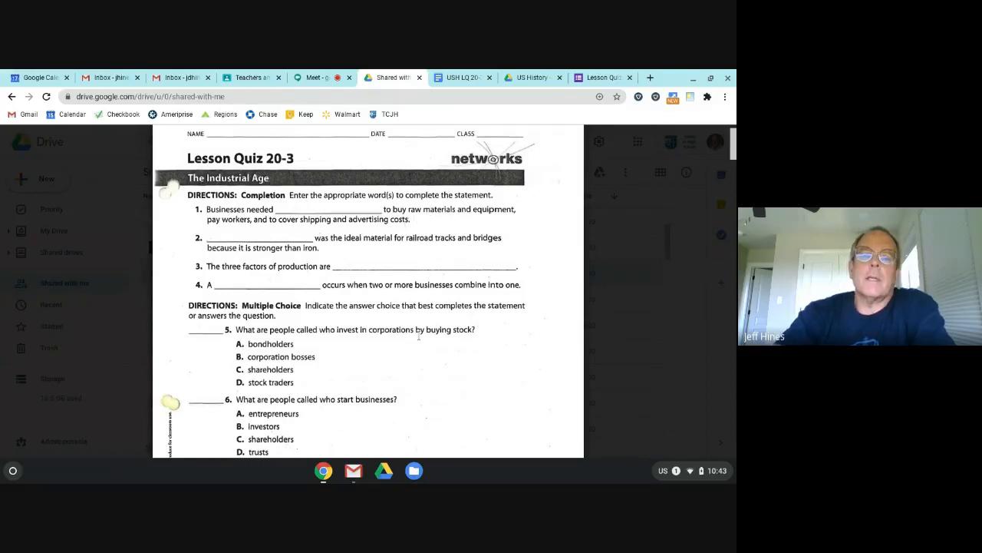
left_click(466, 76)
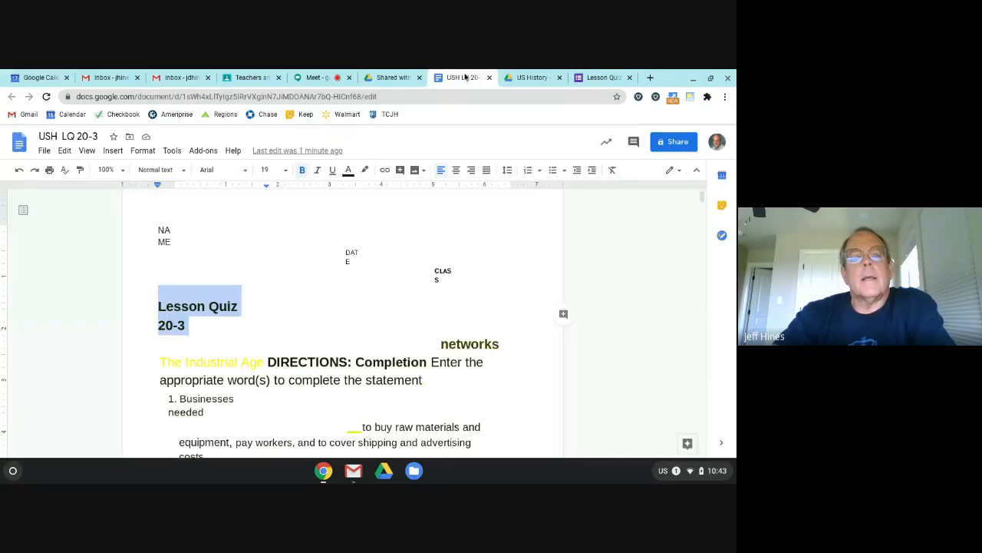
scroll(424, 273, "down", 1)
scroll(407, 269, "down", 5)
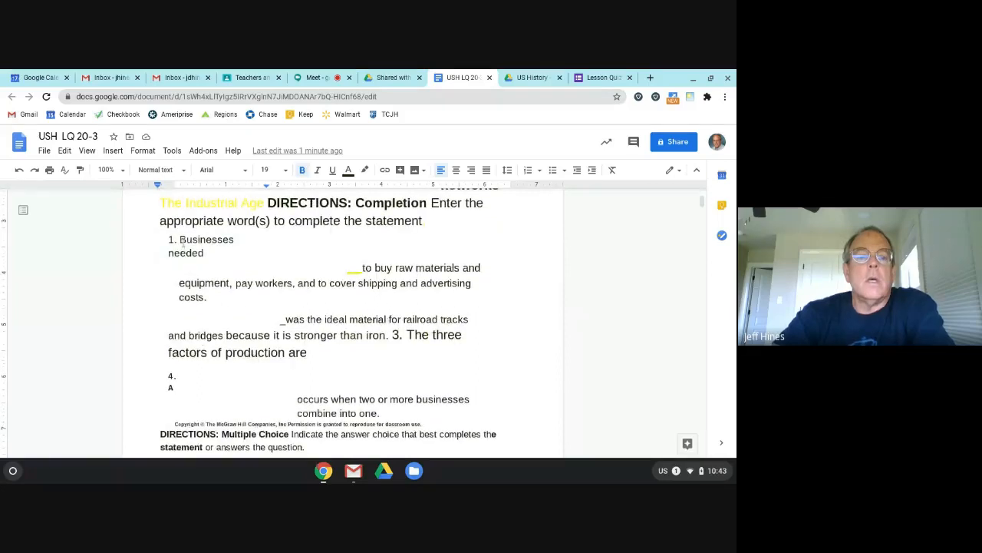
left_click_drag(181, 240, 220, 296)
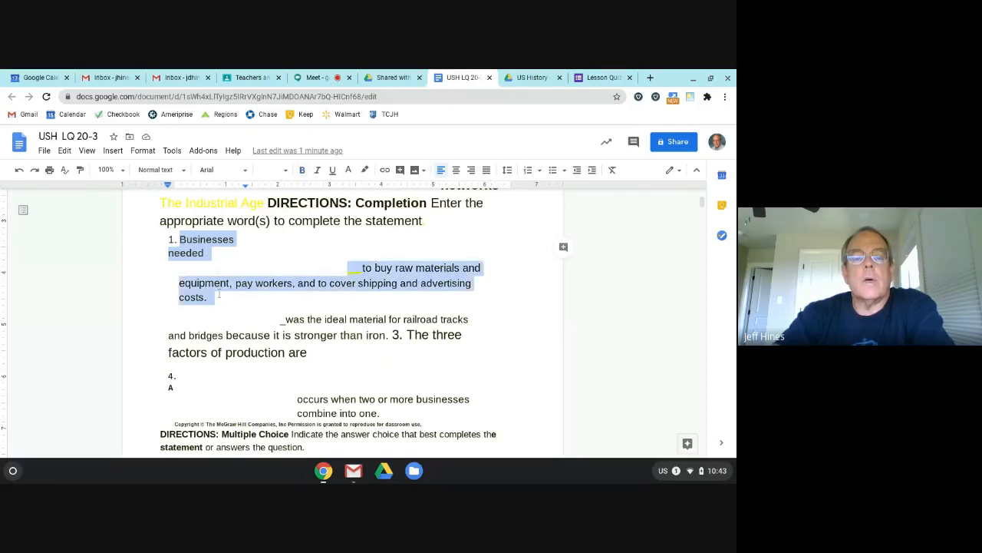
right_click(419, 270)
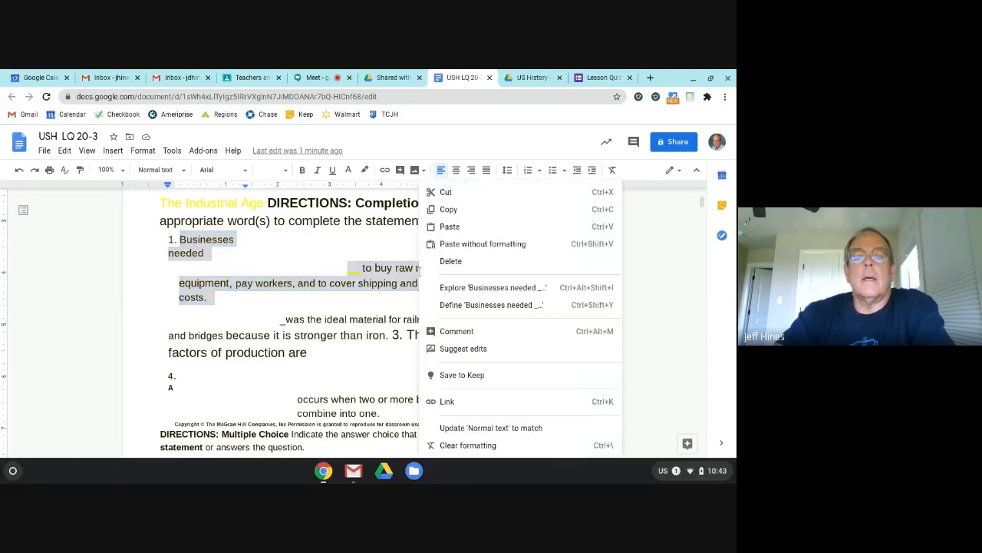
left_click(449, 209)
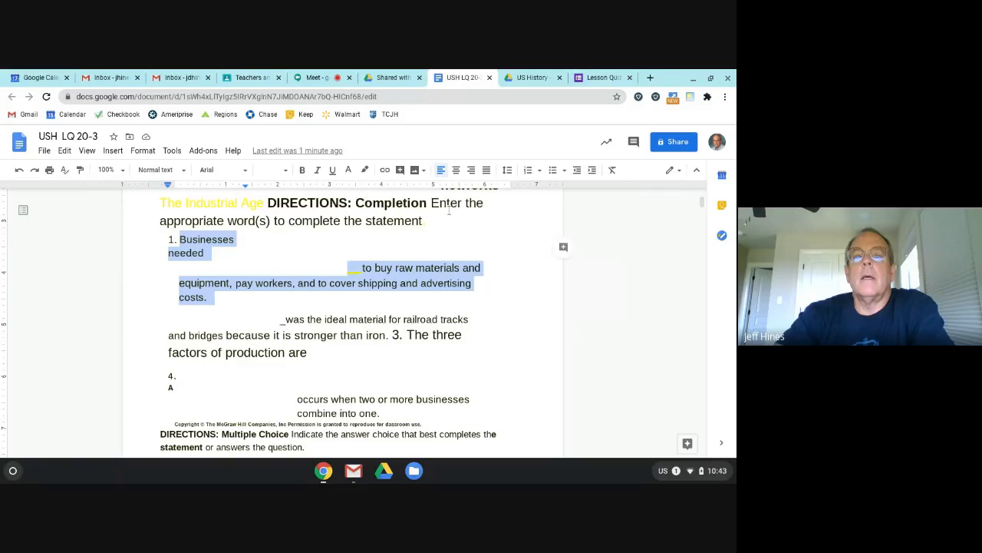
Step: Paste the copied "Businesses needed" sentence as the form's first question and set its type to Short answer
left_click(598, 78)
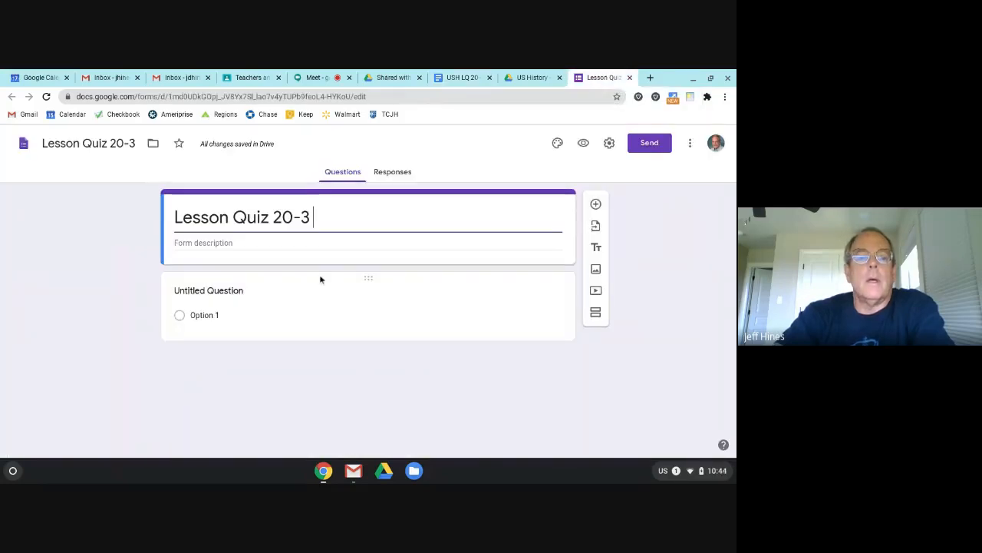
left_click(215, 293)
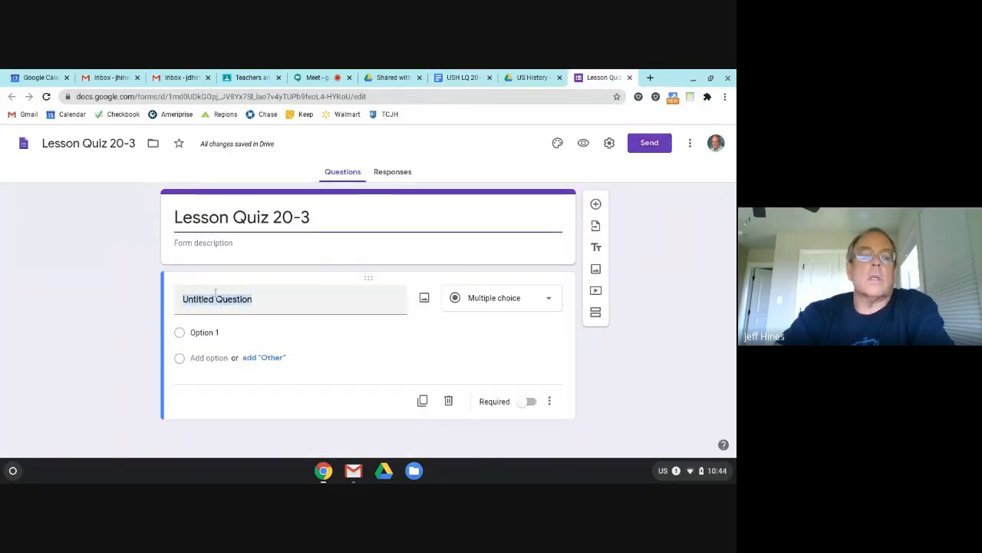
right_click(217, 300)
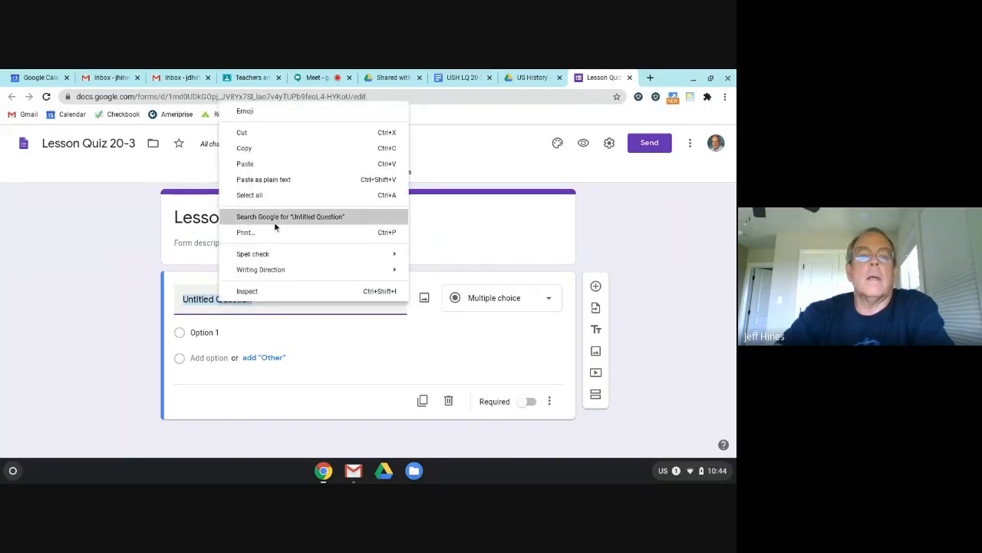
left_click(259, 164)
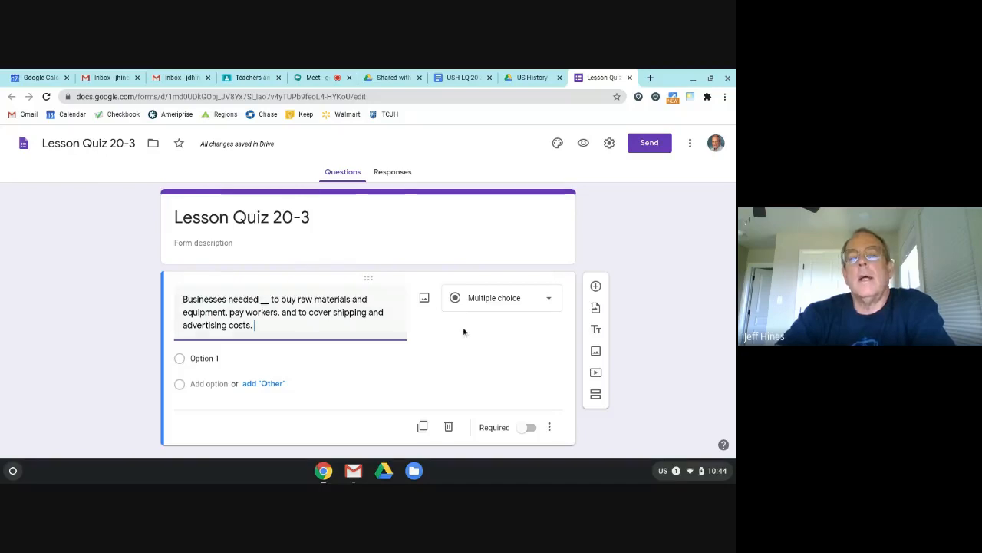
left_click(549, 304)
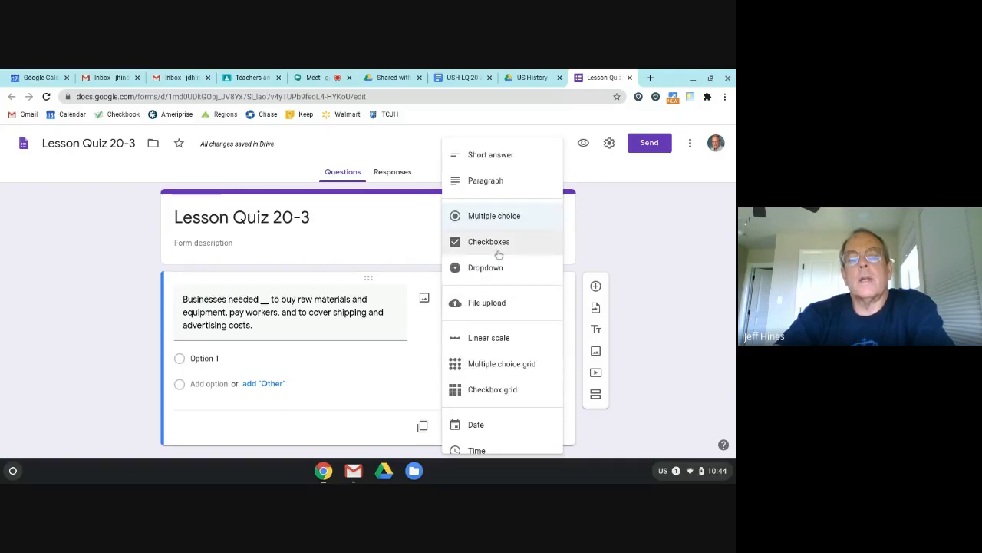
left_click(491, 156)
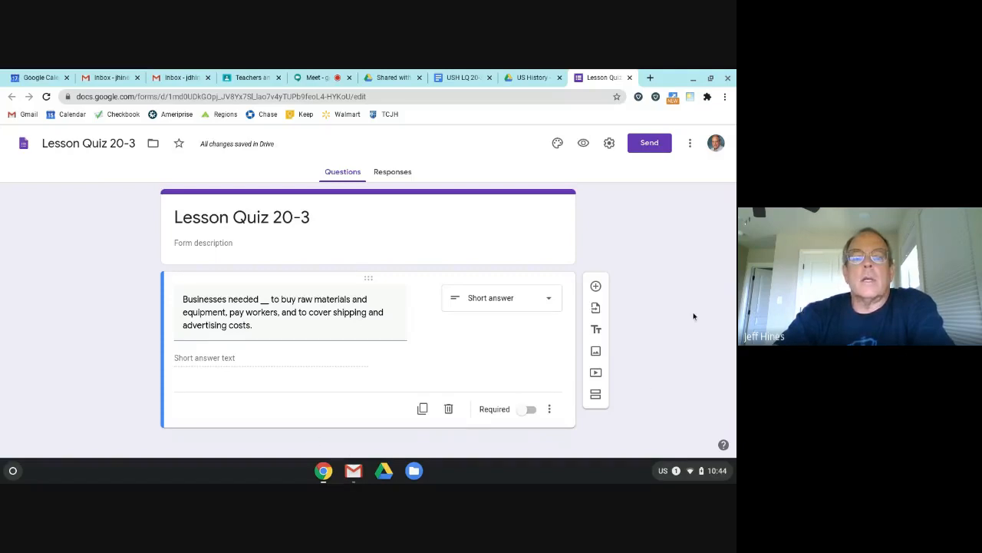
Step: Add a second question to the form, then copy the sentence about the ideal material for railroad tracks from the converted USH LQ 20-3 document
scroll(692, 314, "down", 1)
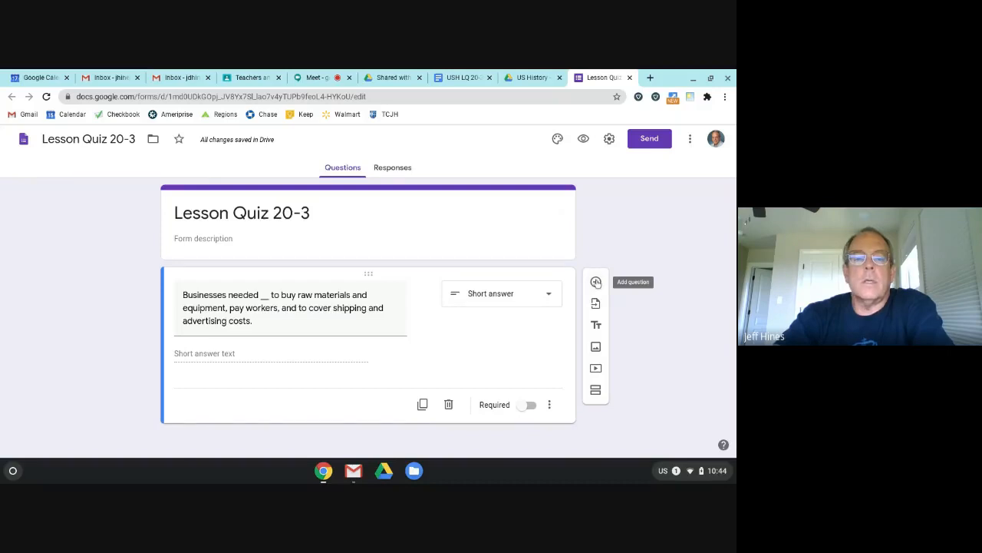
left_click(596, 282)
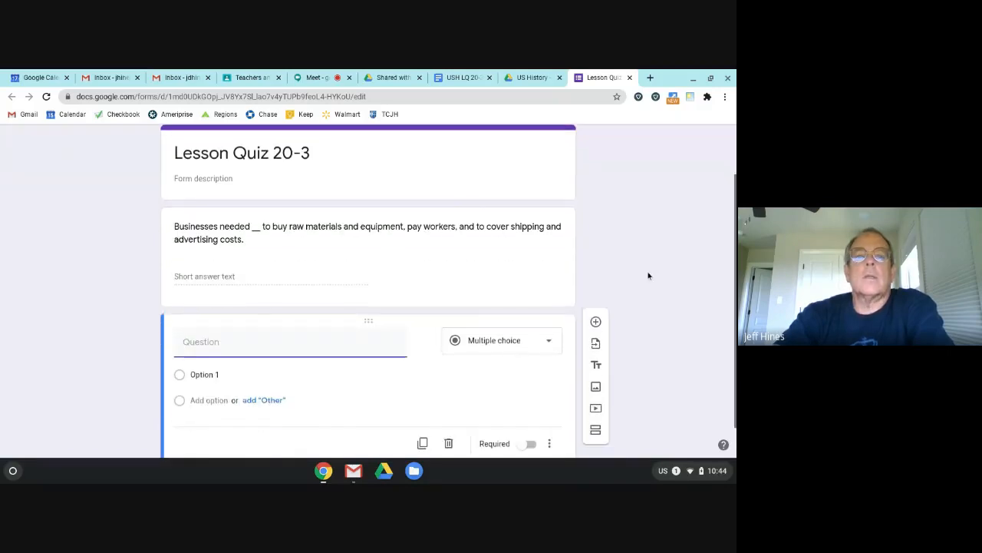
left_click(468, 78)
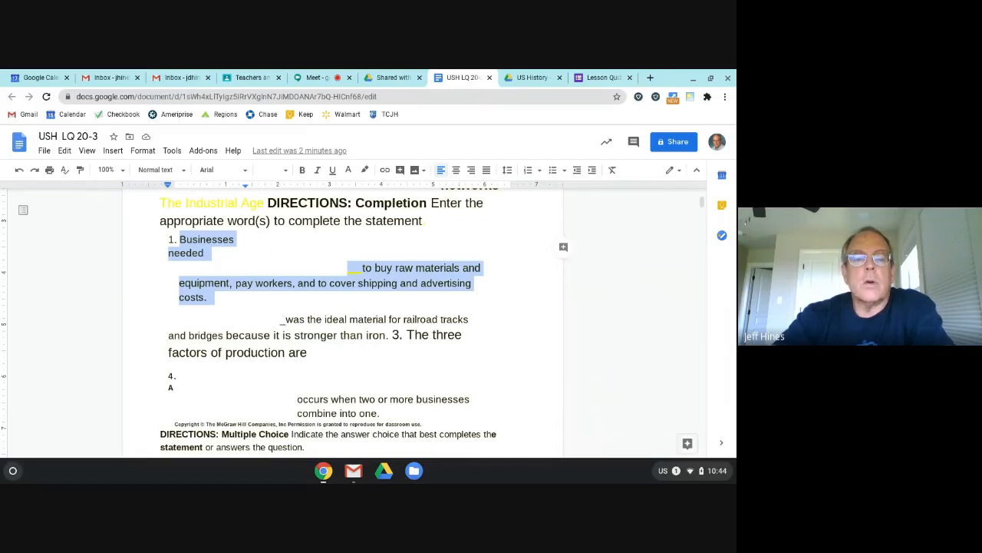
left_click_drag(281, 318, 389, 336)
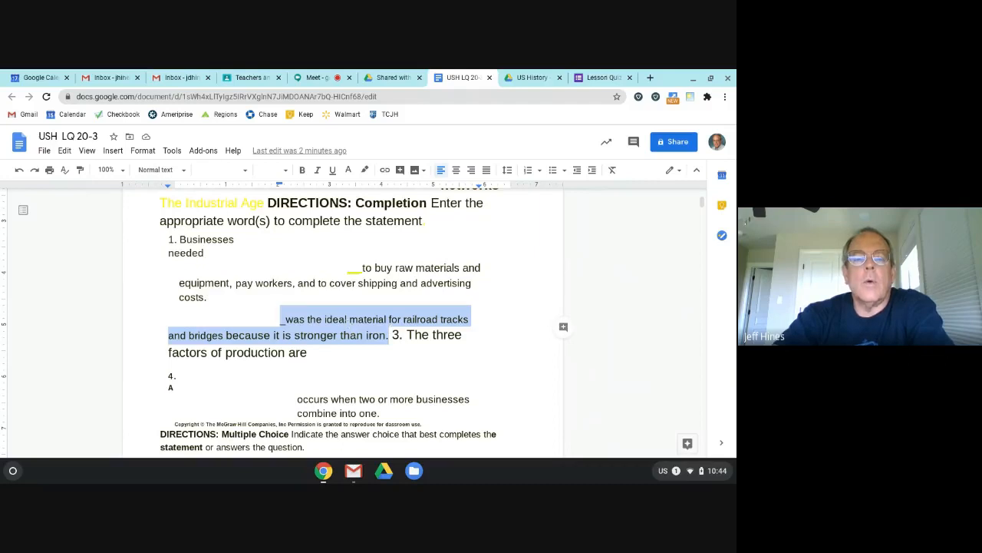
right_click(347, 325)
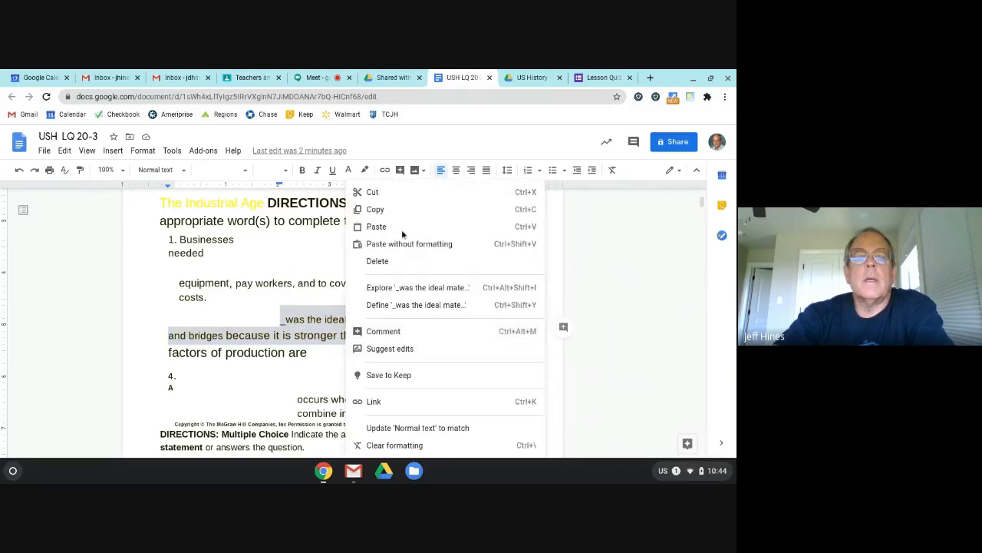
left_click(385, 209)
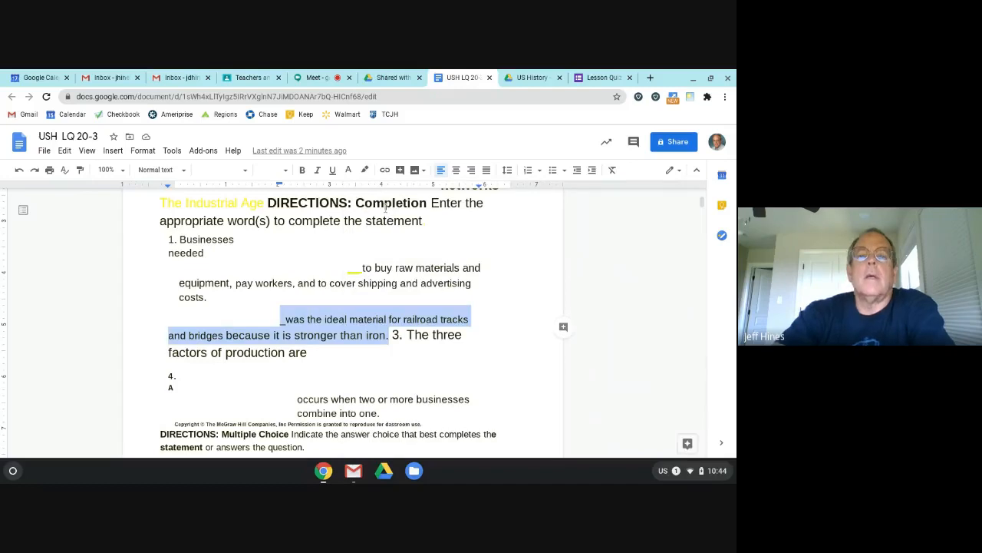
Step: Paste the copied railroad tracks sentence as the form's second question and set its type to Short answer
left_click(614, 79)
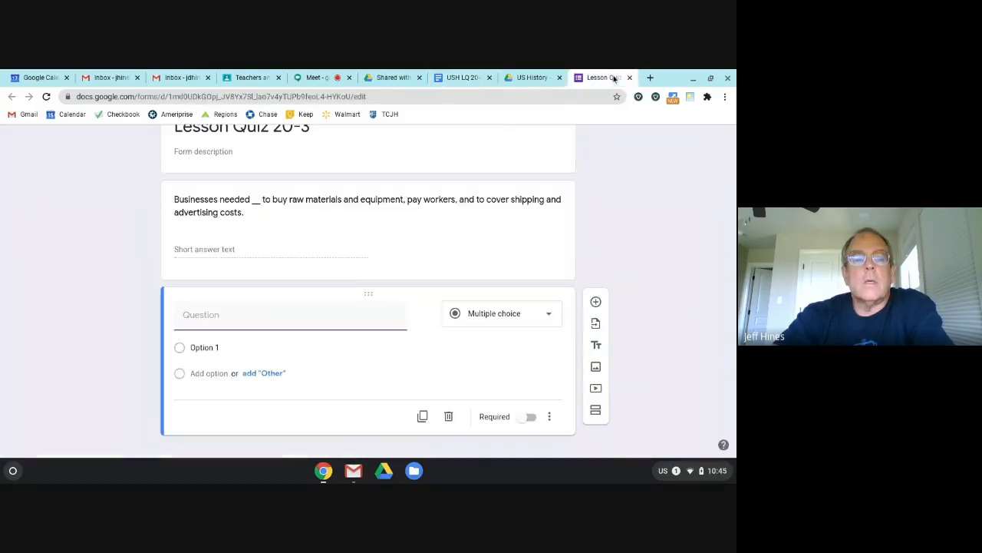
right_click(206, 316)
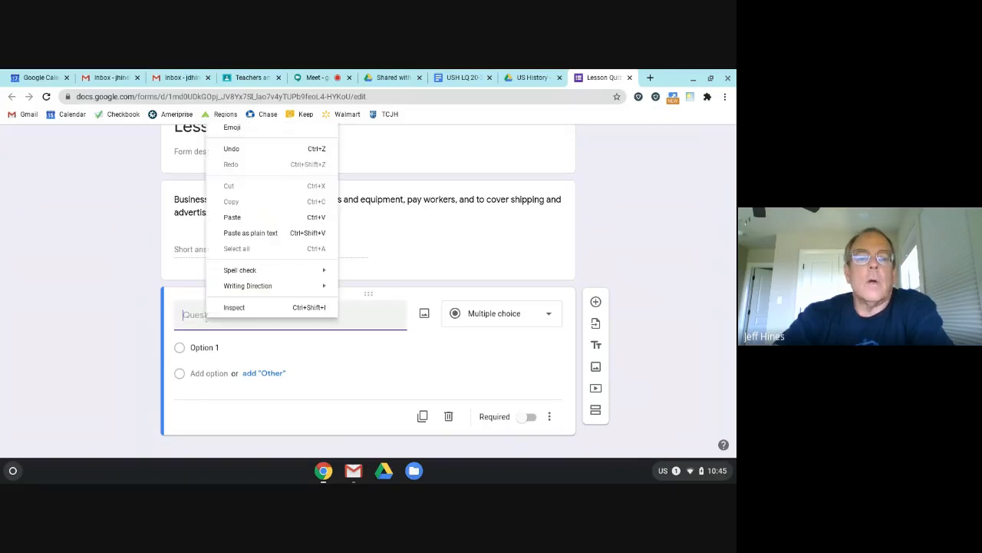
left_click(231, 217)
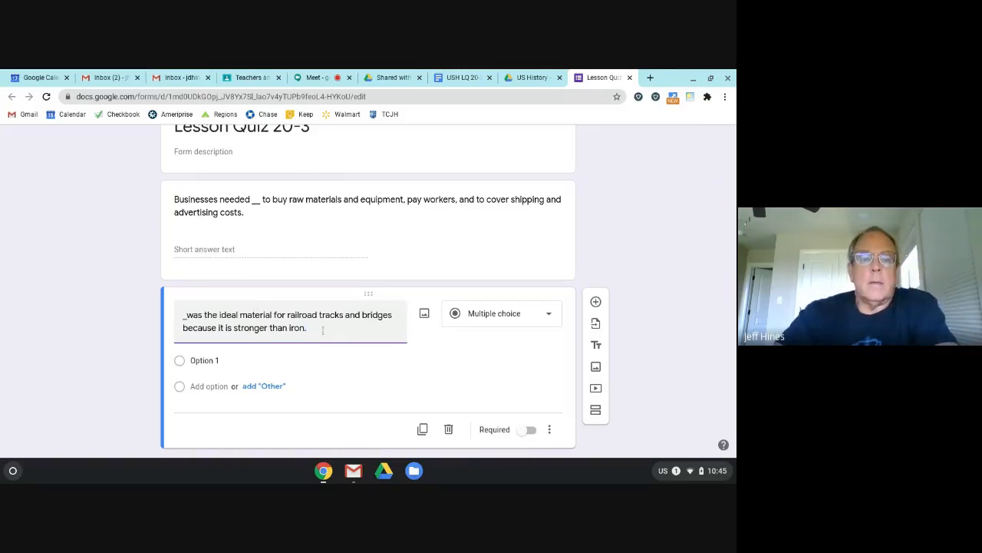
left_click(549, 316)
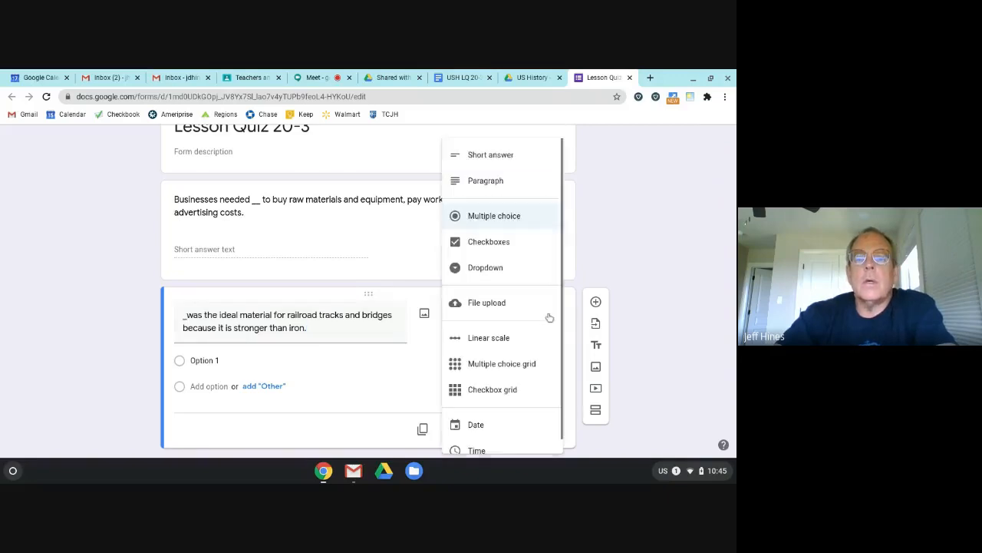
left_click(492, 154)
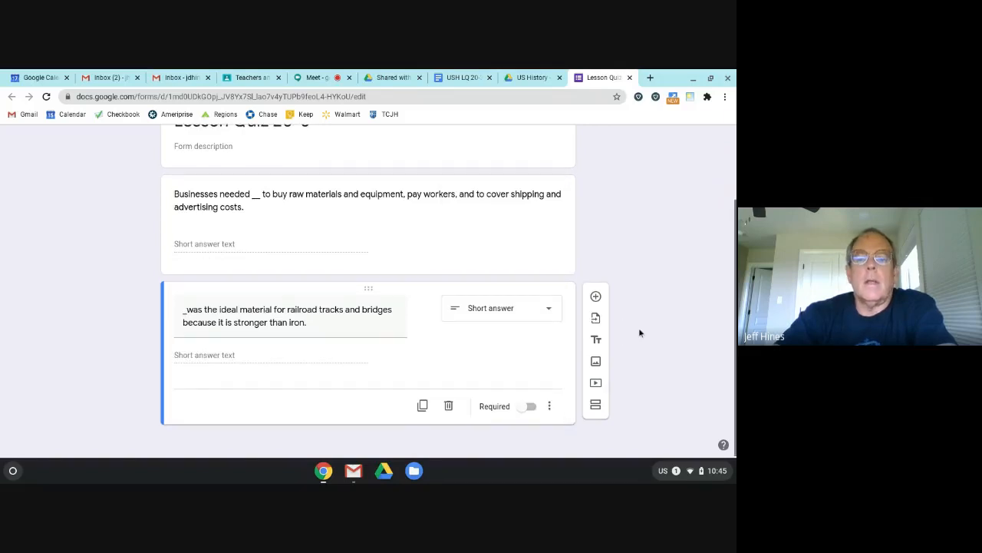
Step: Add a third question to the form, then copy "The three factors of production are" without its number from the converted document
left_click(596, 296)
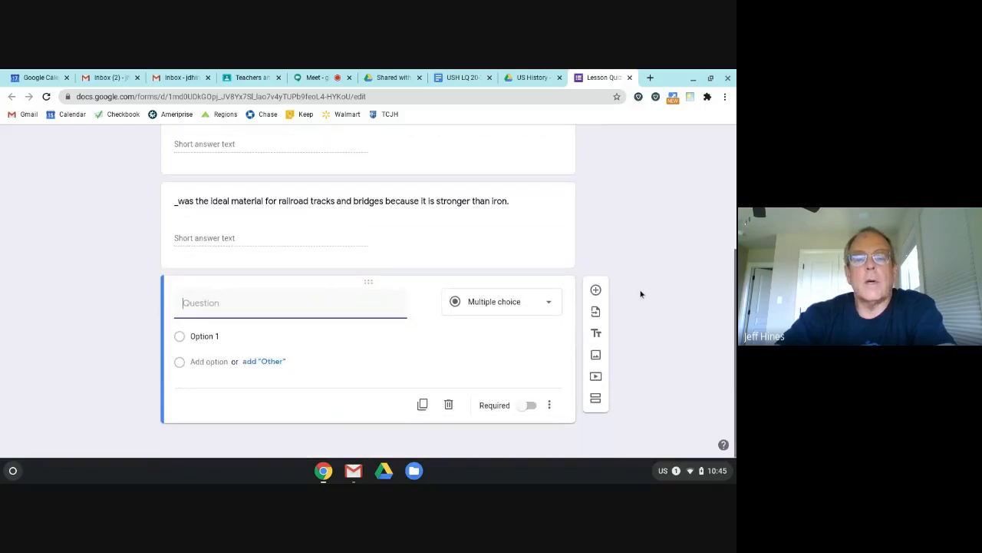
left_click(473, 81)
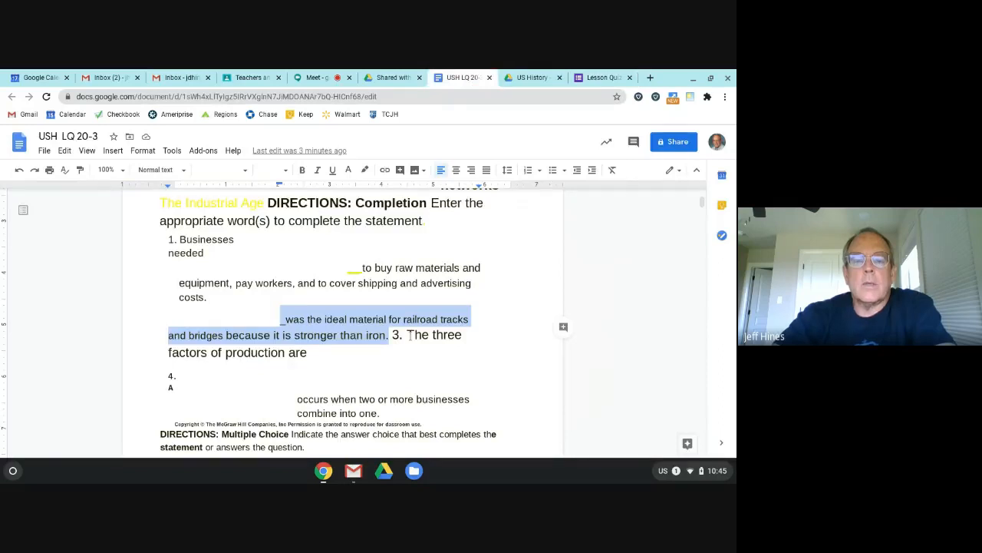
left_click_drag(407, 336, 439, 347)
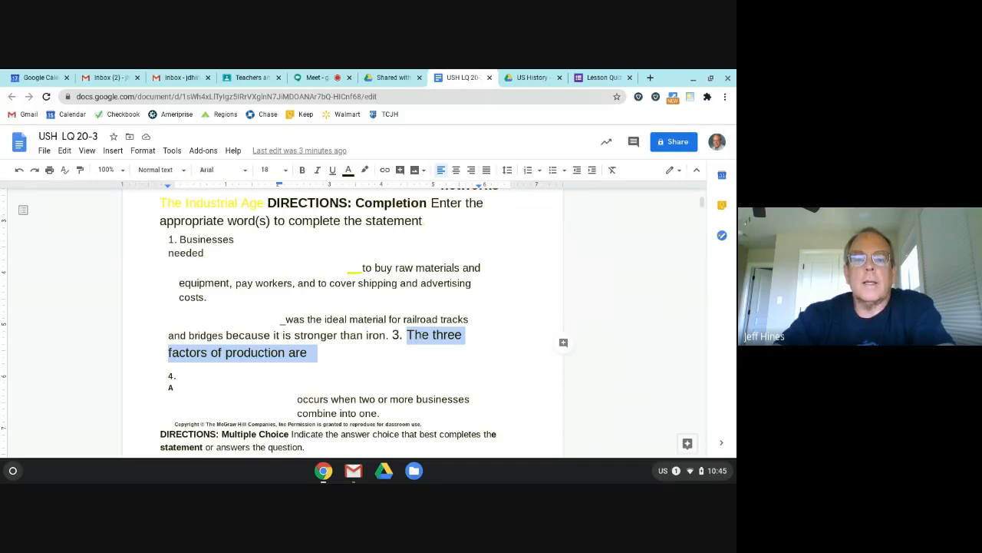
right_click(421, 338)
left_click(445, 192)
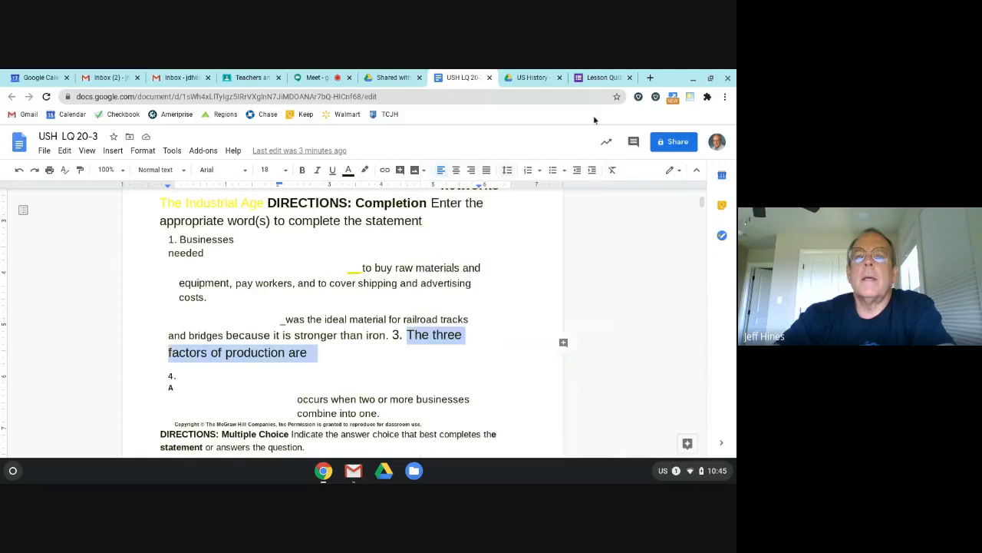
Step: Paste "The three factors of production are" as the form's third question and set its type to Short answer
left_click(610, 79)
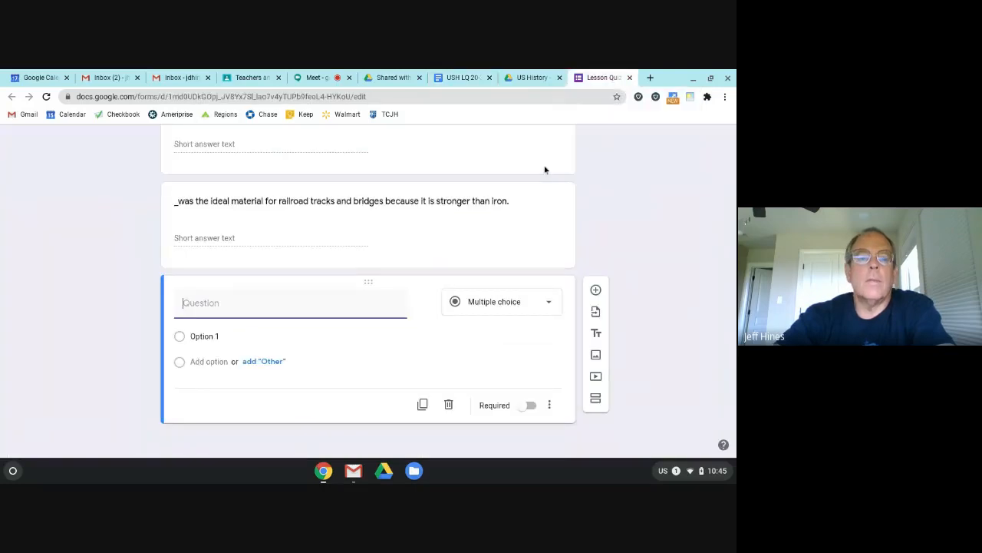
right_click(256, 310)
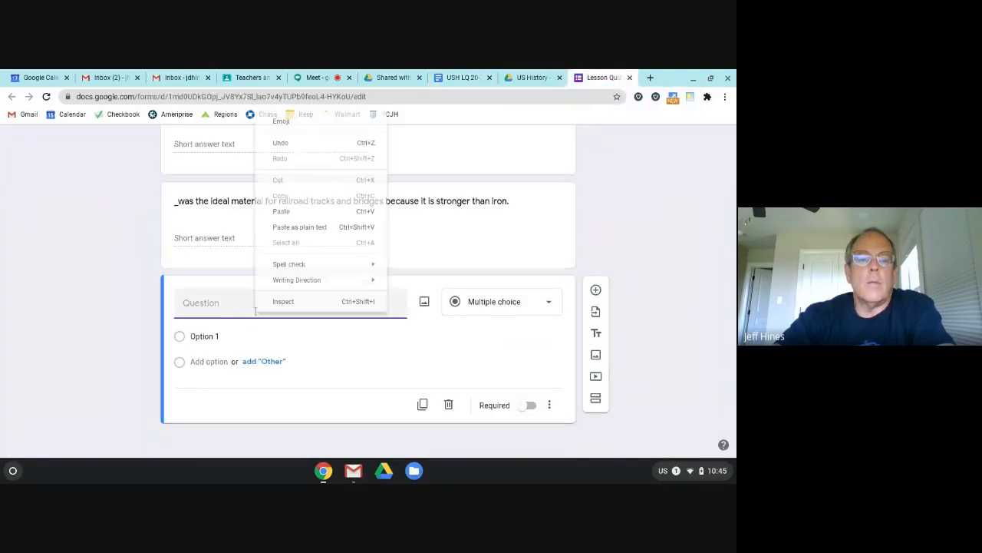
left_click(290, 215)
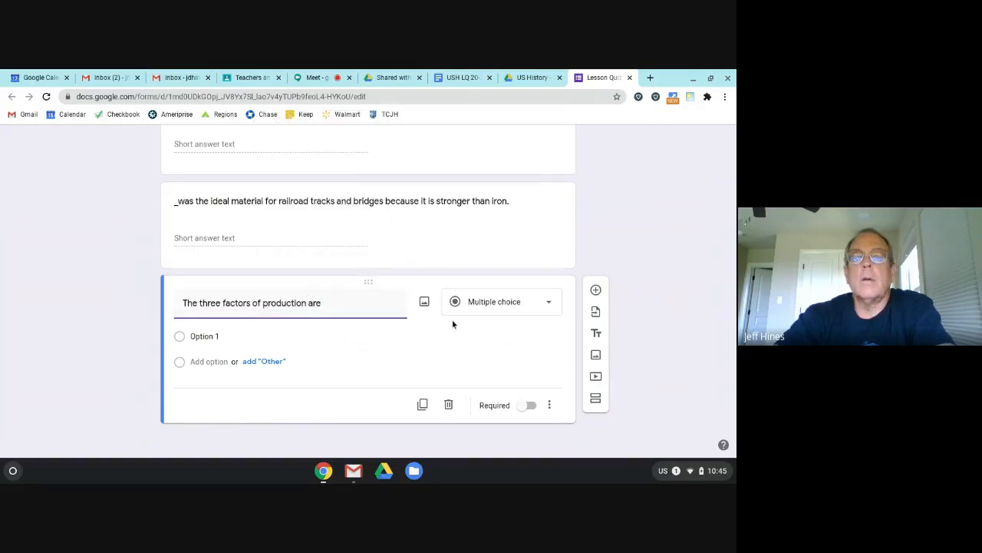
left_click(548, 303)
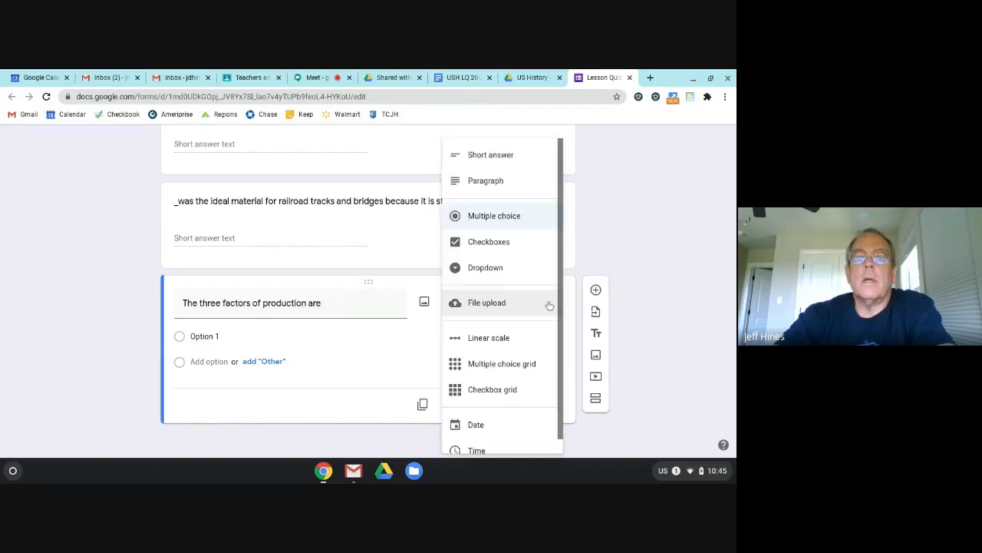
left_click(484, 158)
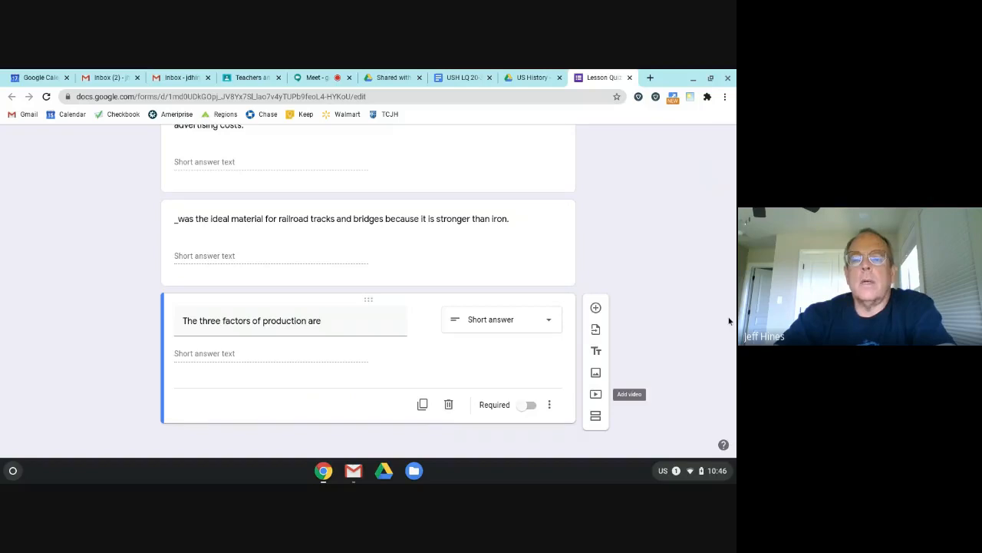
Step: Add a fourth question to the form, then copy both separated parts of question 4, "A" and "occurs when two or more businesses combine into one."
left_click(597, 307)
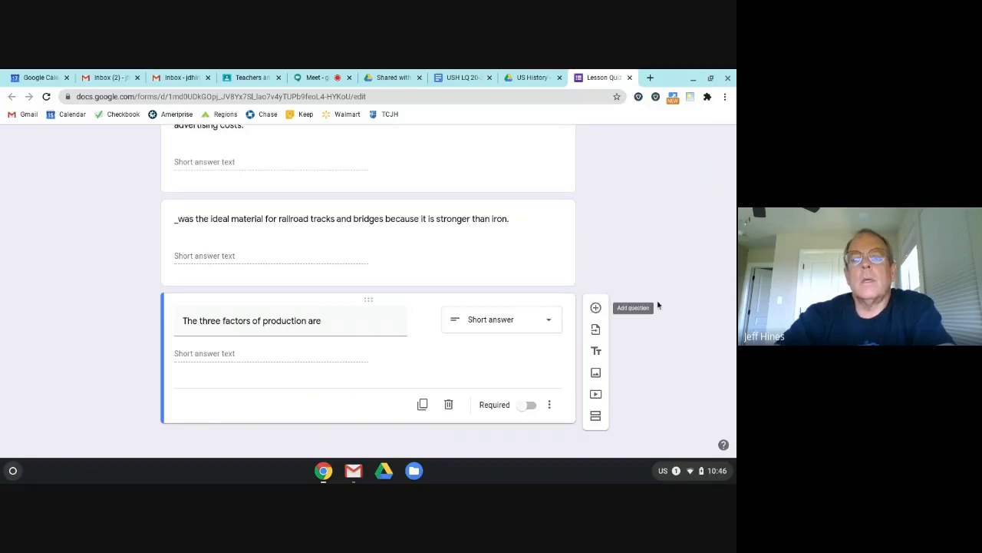
left_click(443, 79)
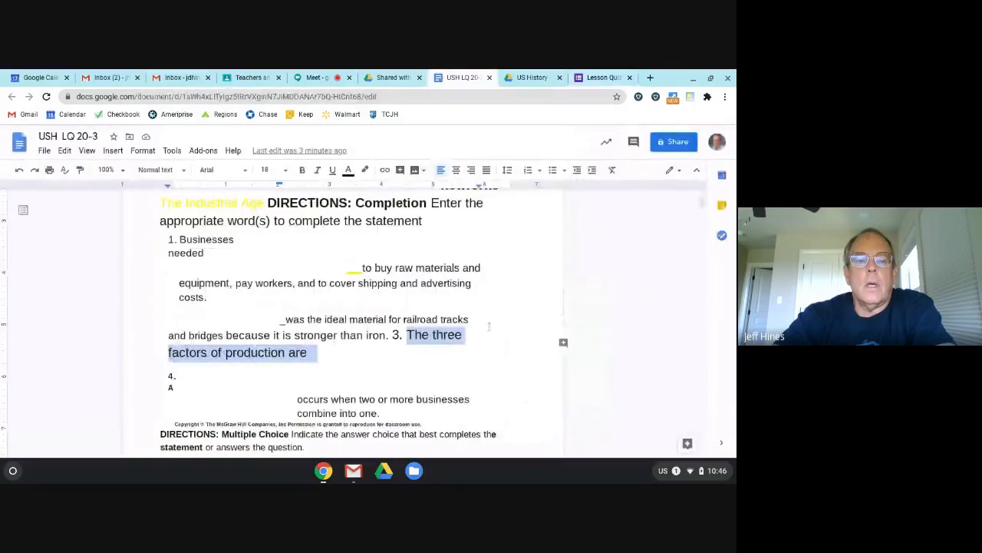
scroll(484, 317, "down", 1)
scroll(483, 317, "down", 3)
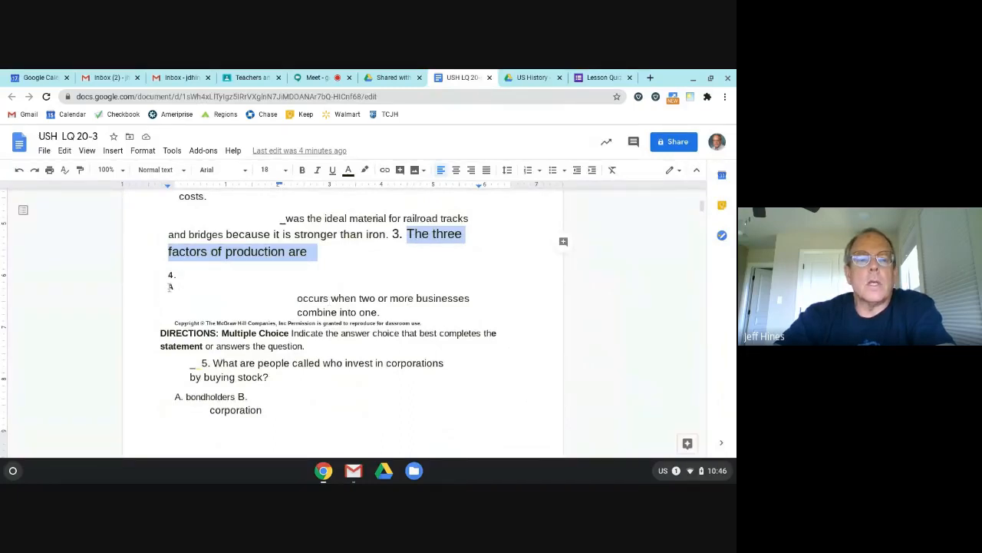
left_click_drag(171, 286, 185, 287)
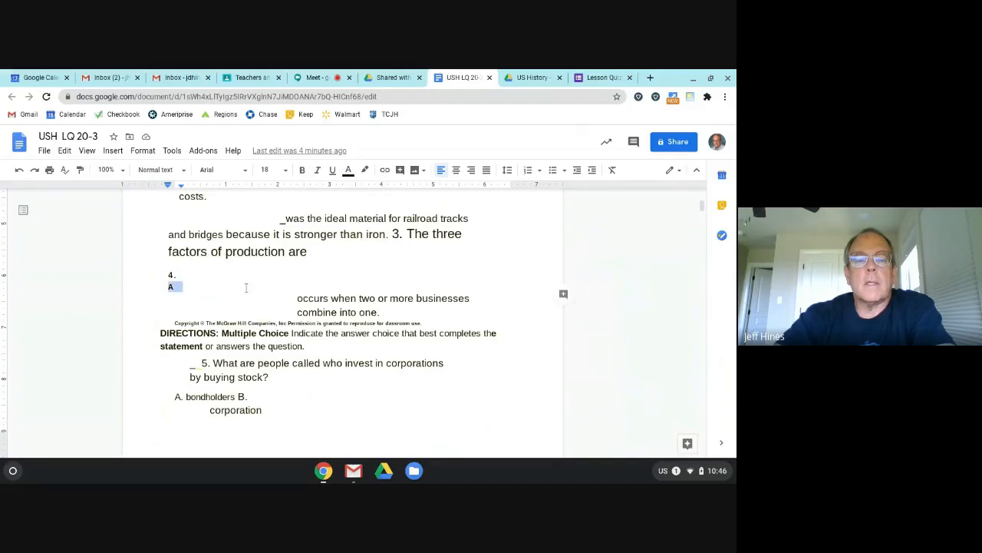
left_click_drag(296, 291, 383, 314)
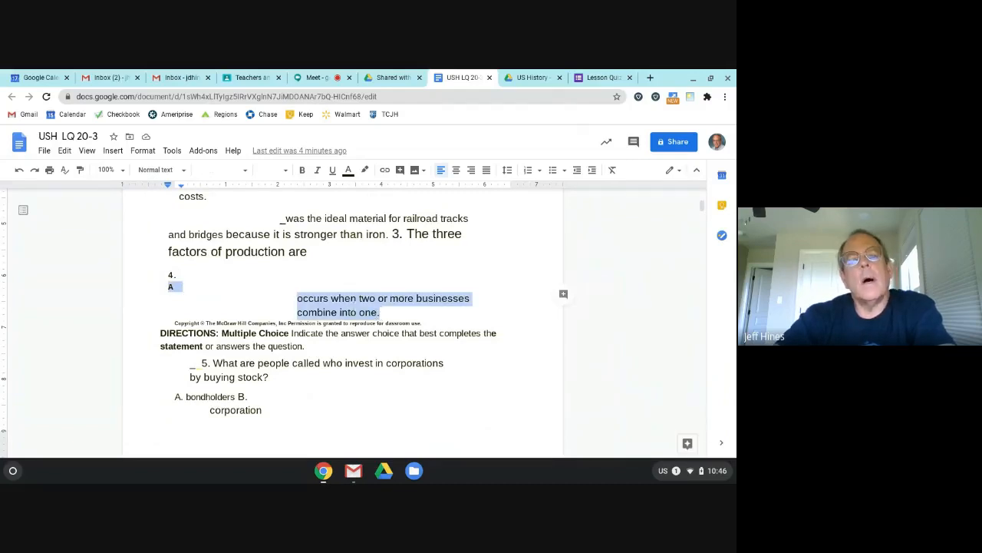
right_click(356, 310)
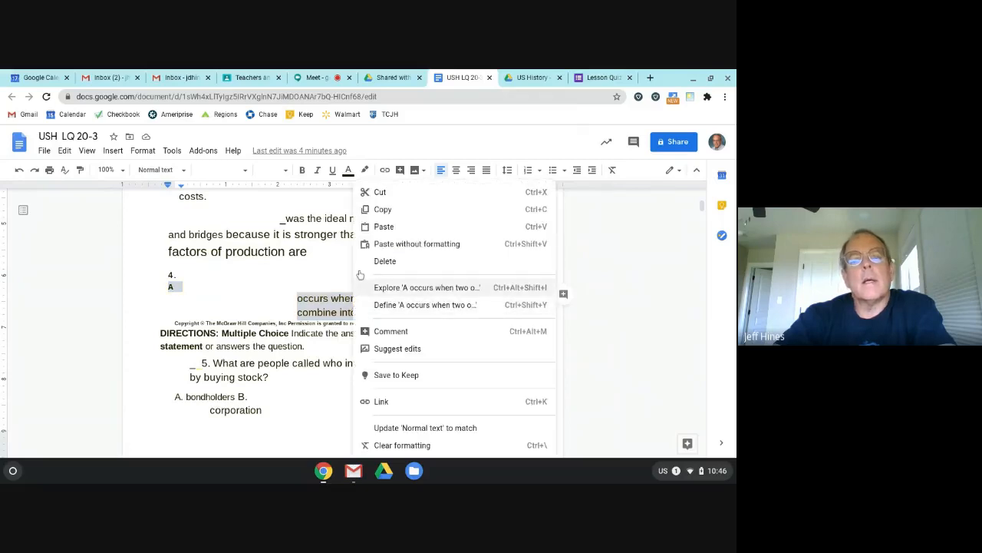
left_click(383, 208)
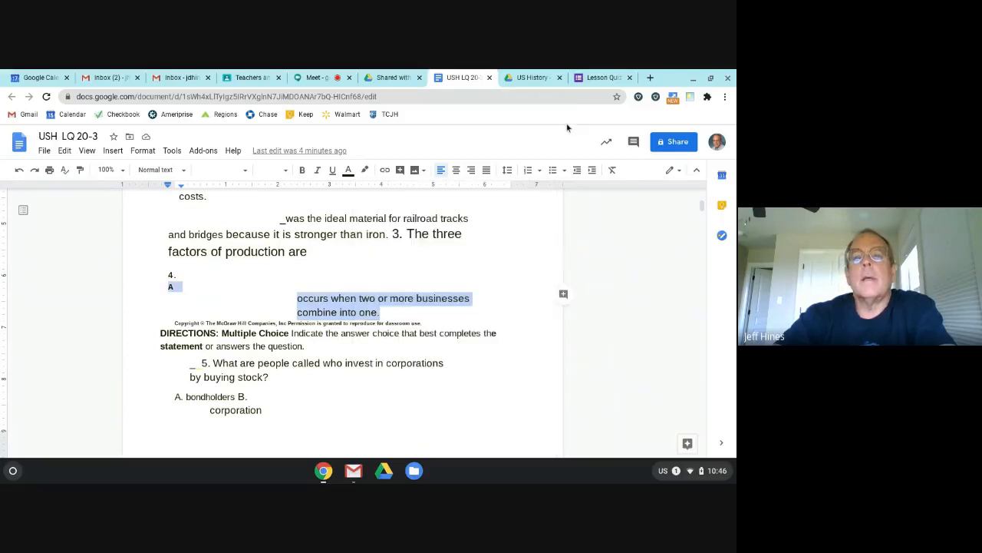
Step: Paste the copied text as the fourth question with an underscore blank inserted after "A", and set its type to Short answer
left_click(595, 76)
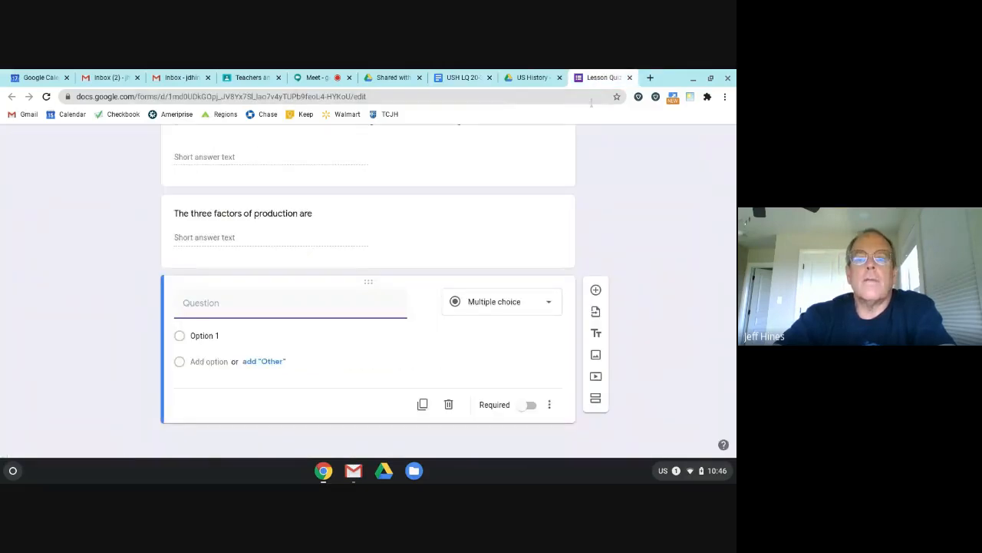
right_click(246, 311)
left_click(268, 214)
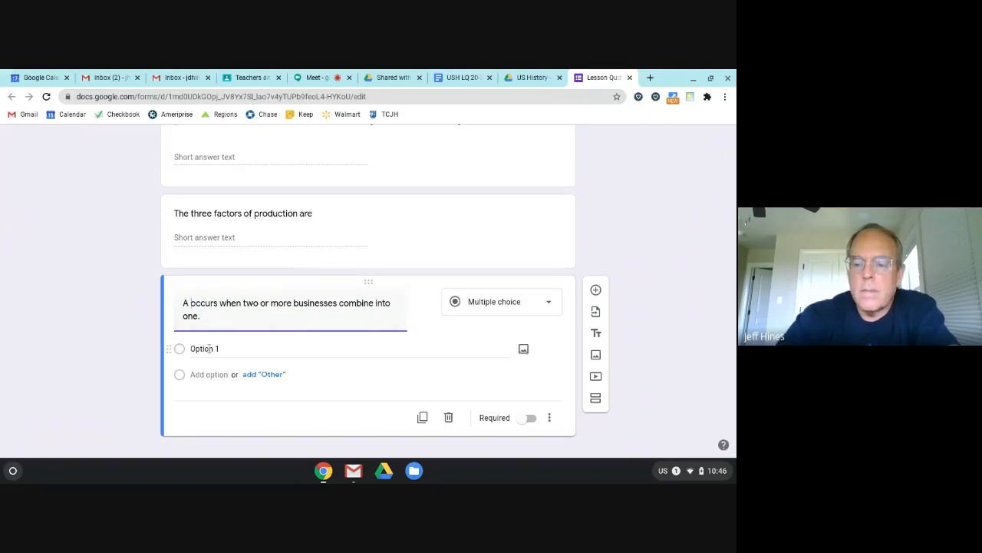
type("_____")
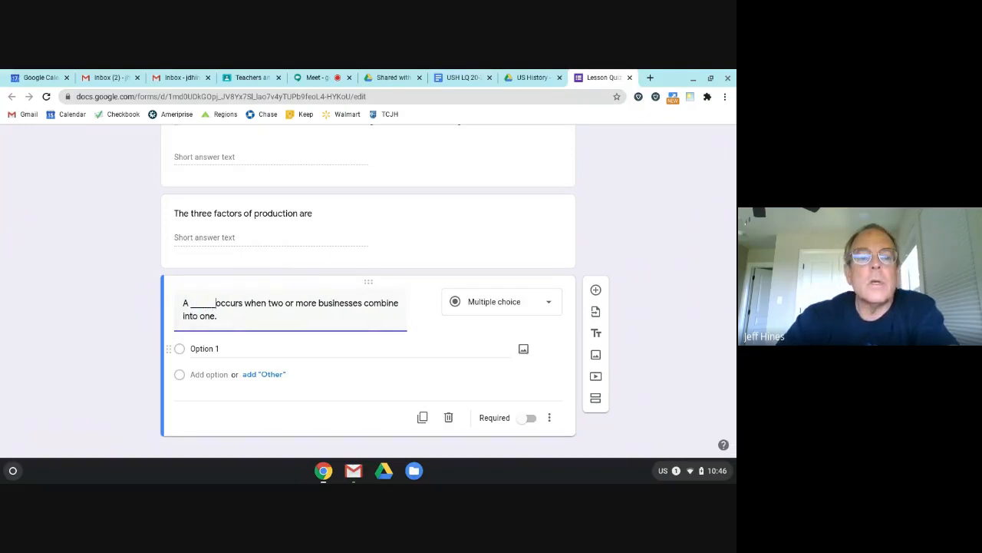
type("__")
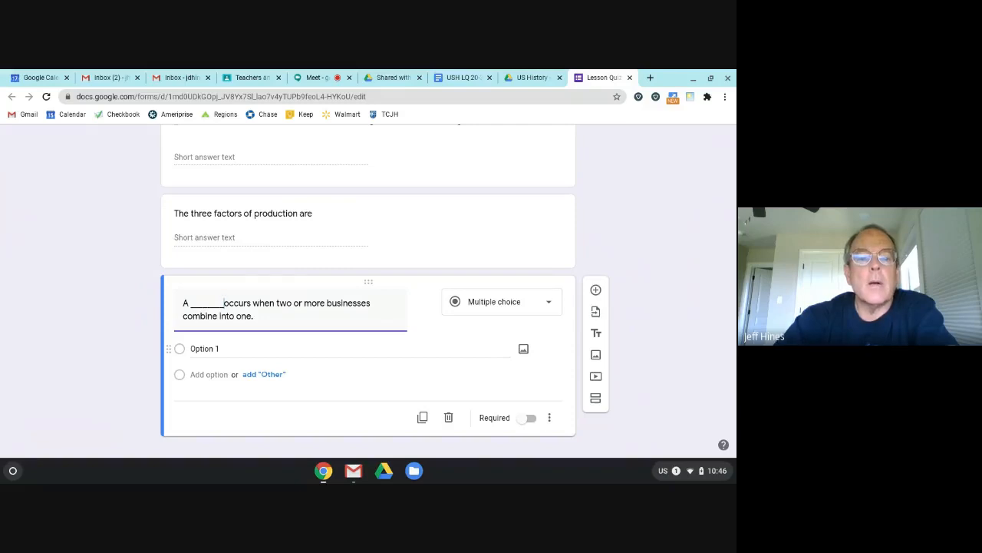
type("_")
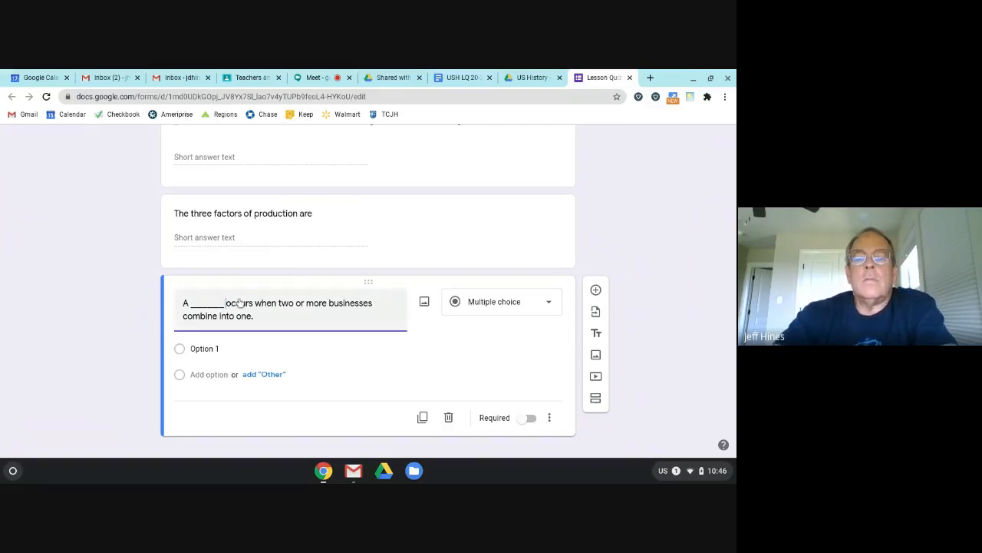
left_click(550, 306)
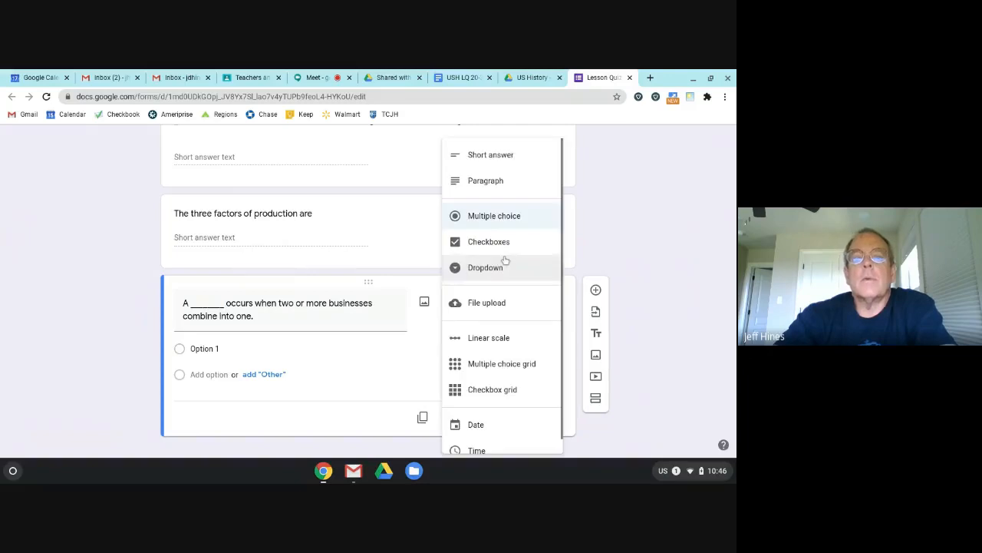
left_click(497, 157)
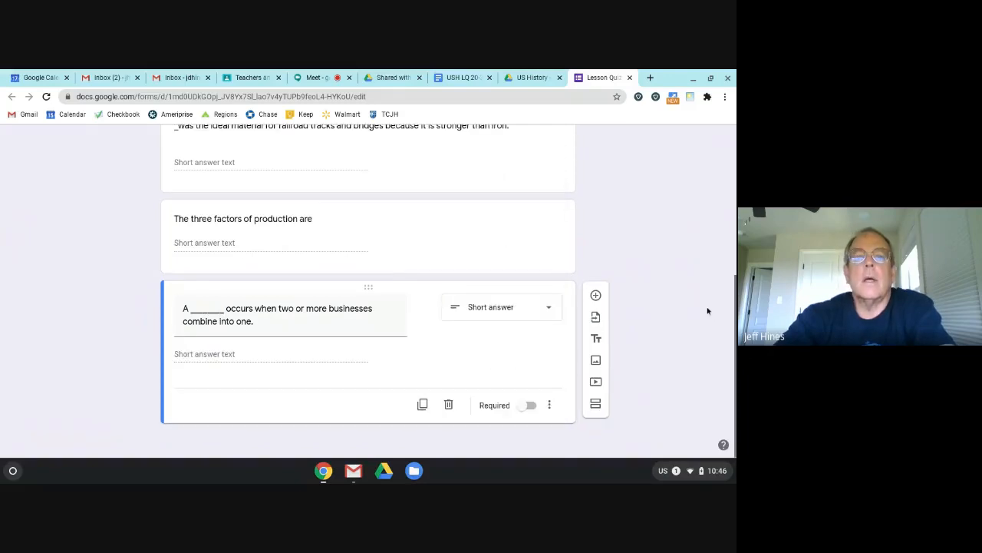
Step: Copy question 5, "What are people called who invest in corporations by buying stock?", without its number from the converted Google Docs document
left_click(474, 79)
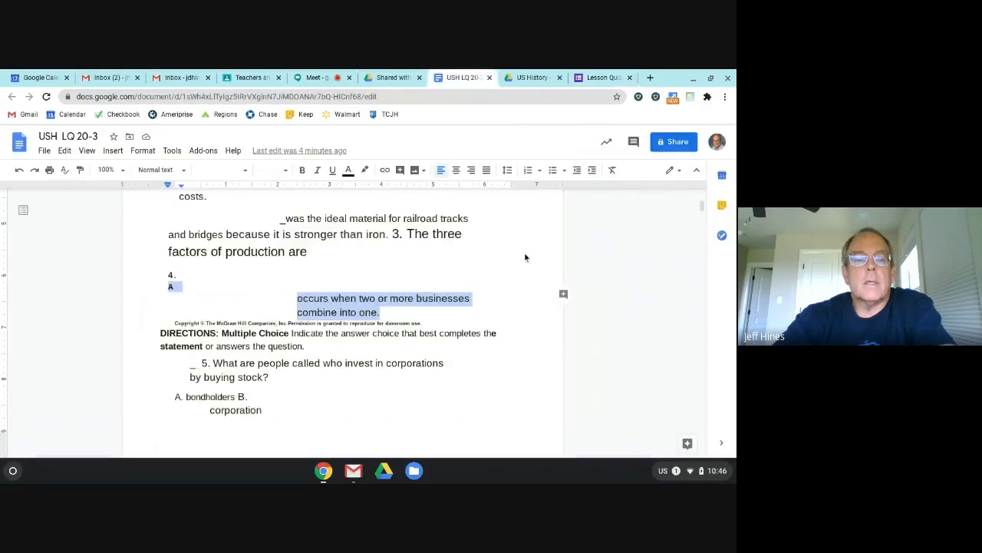
scroll(322, 287, "down", 2)
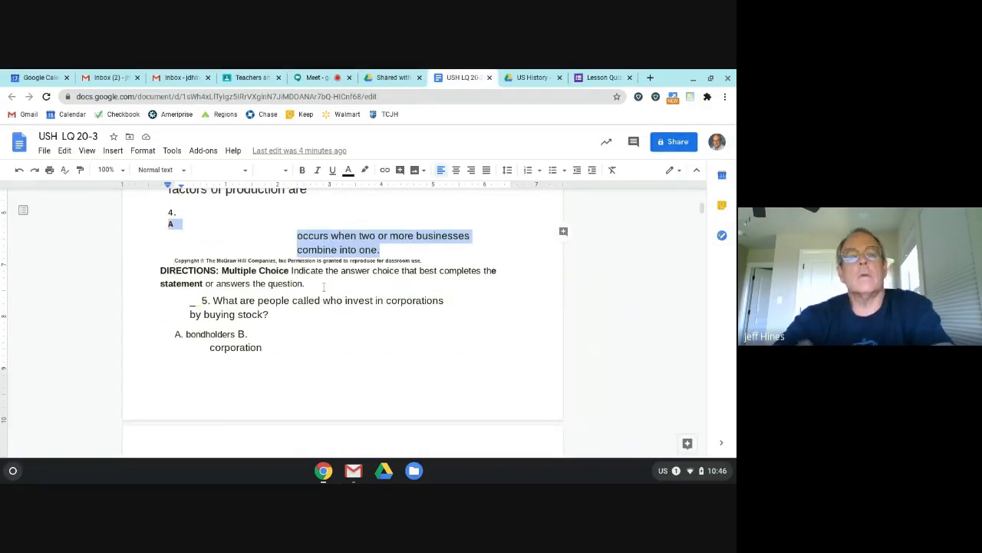
left_click(326, 285)
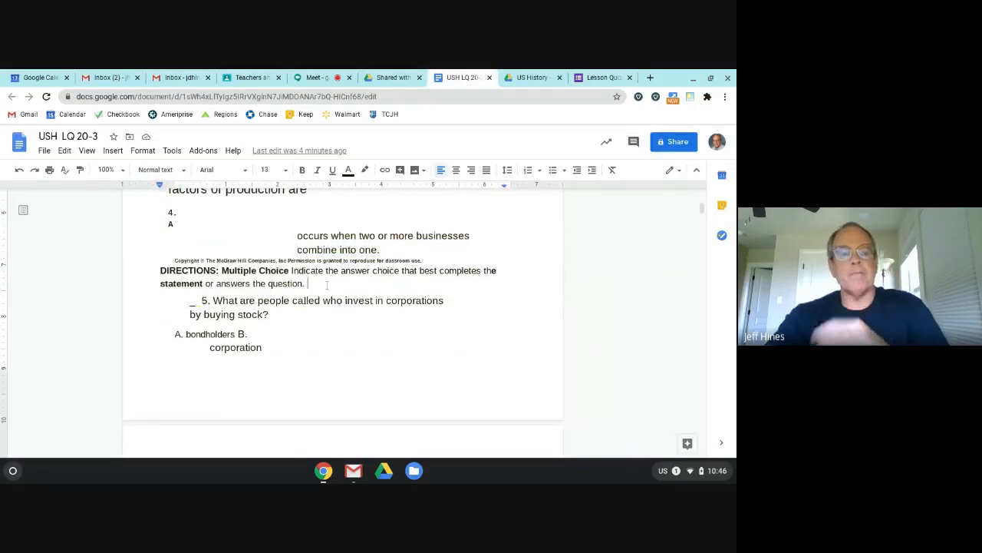
scroll(334, 300, "down", 1)
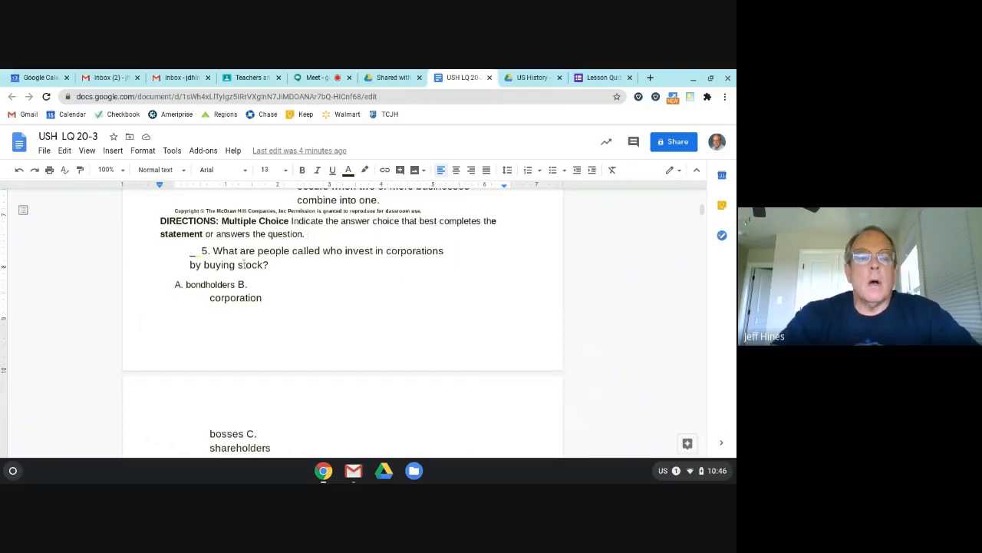
left_click_drag(212, 251, 284, 271)
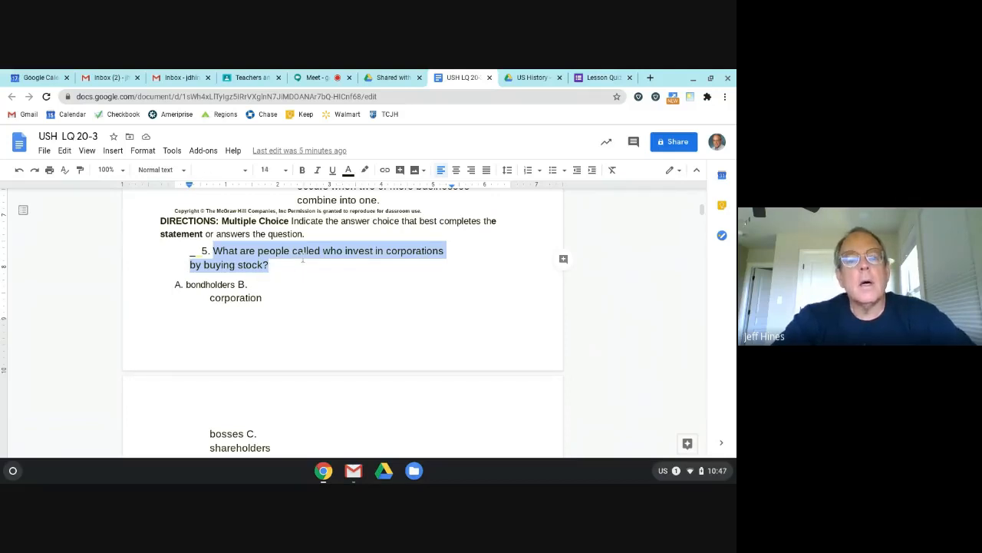
right_click(303, 252)
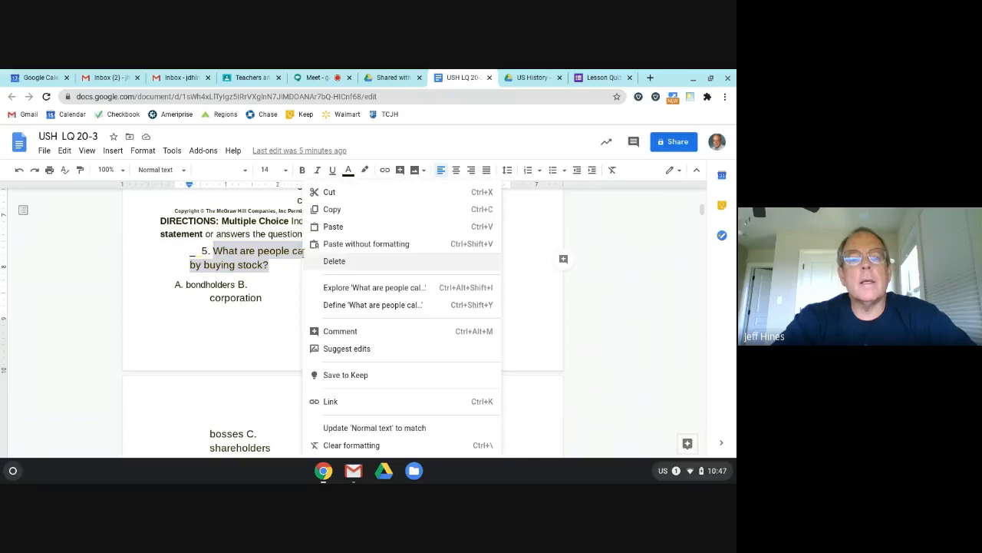
left_click(330, 209)
Step: Add a fifth question to the Google Forms quiz and paste the copied stock investor question as its text, keeping it Multiple choice
left_click(602, 77)
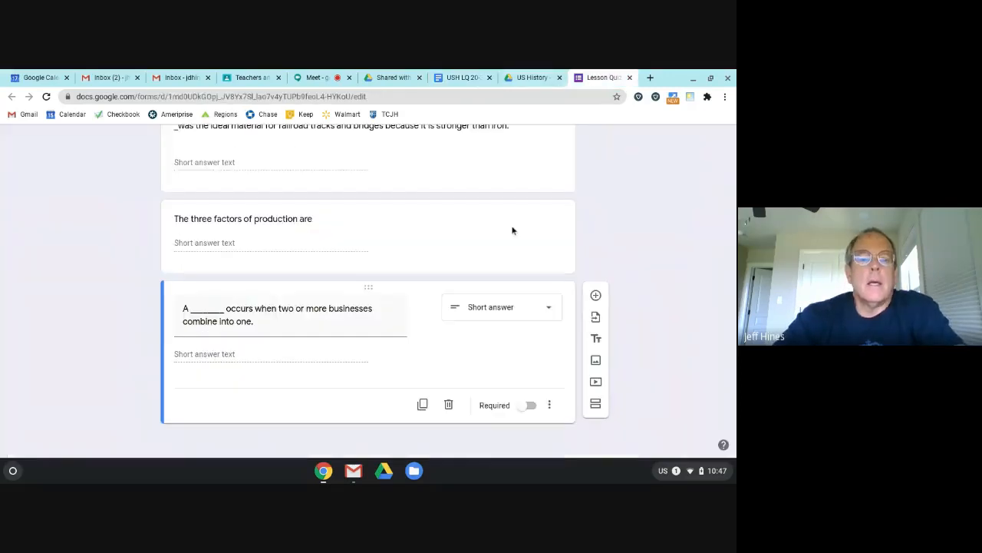
left_click(596, 296)
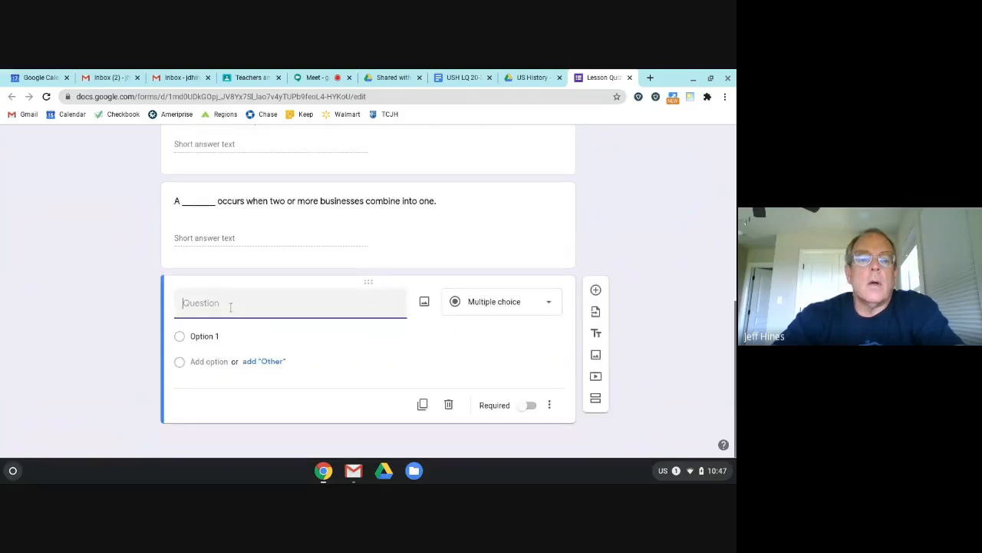
right_click(231, 305)
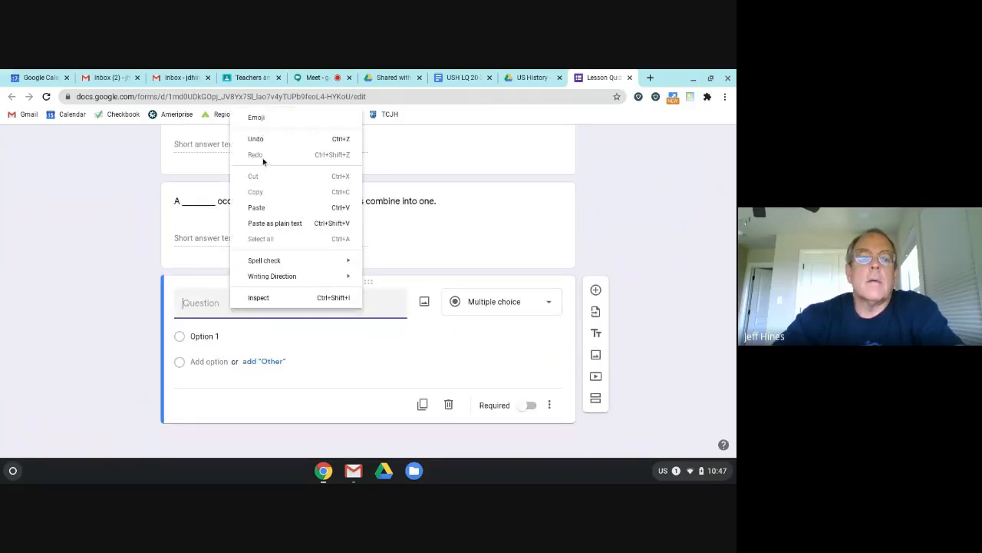
left_click(256, 208)
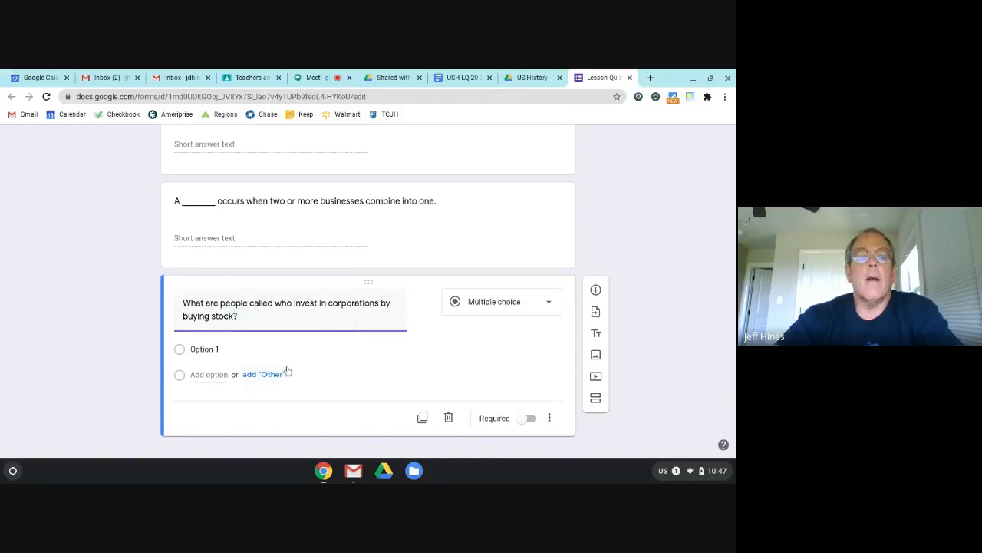
scroll(287, 371, "down", 1)
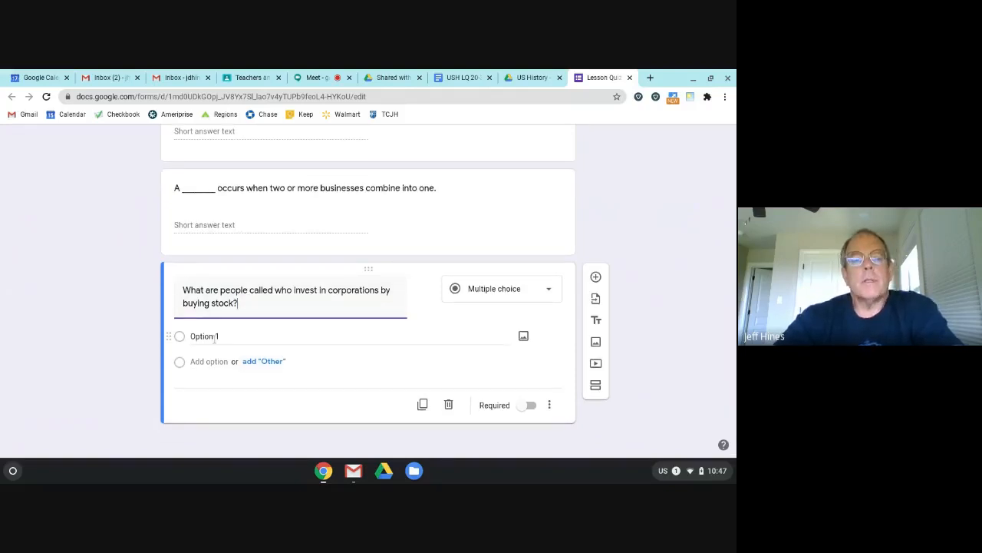
Step: Copy choice A, "bondholders", from question 5 in the converted document and paste it over Option 1 of the form's fifth question
left_click(454, 83)
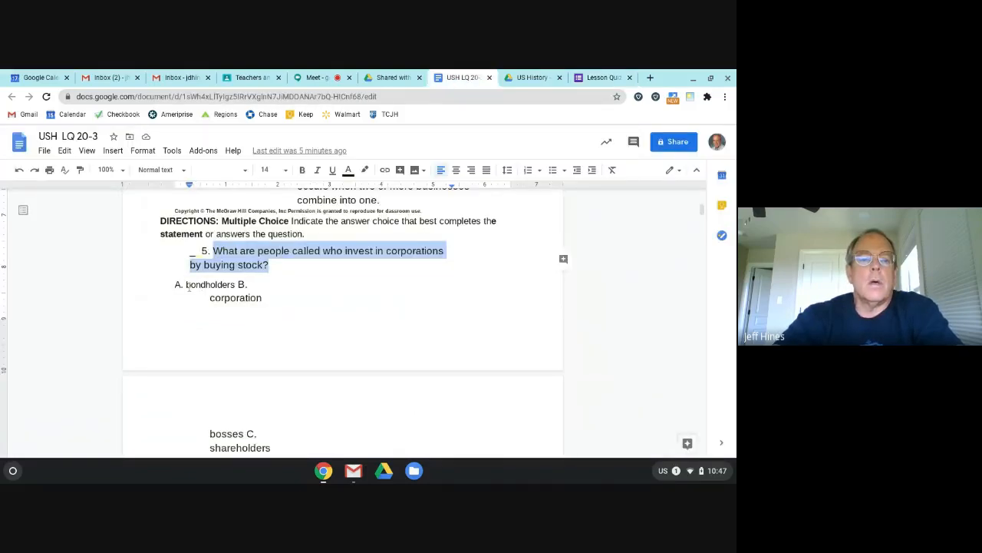
left_click_drag(190, 287, 236, 285)
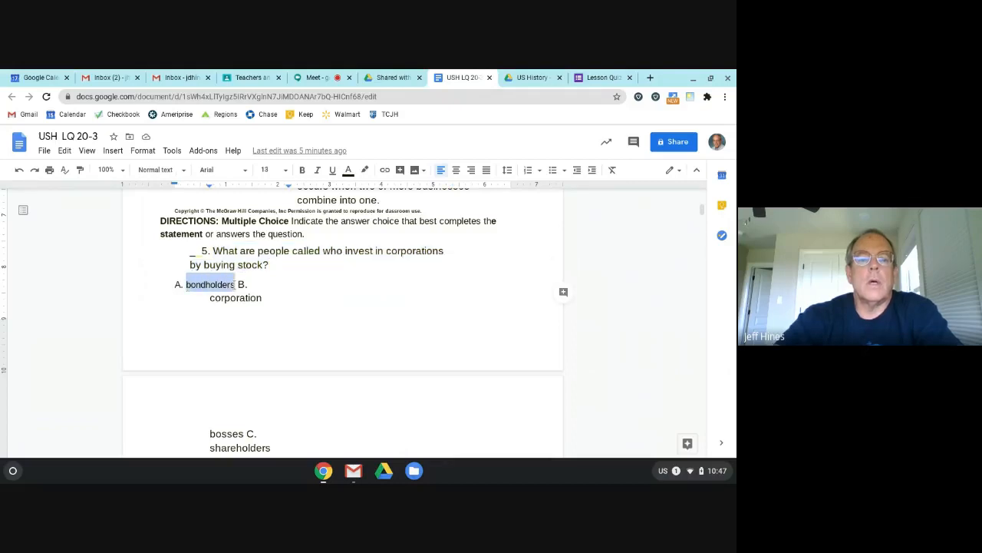
right_click(210, 286)
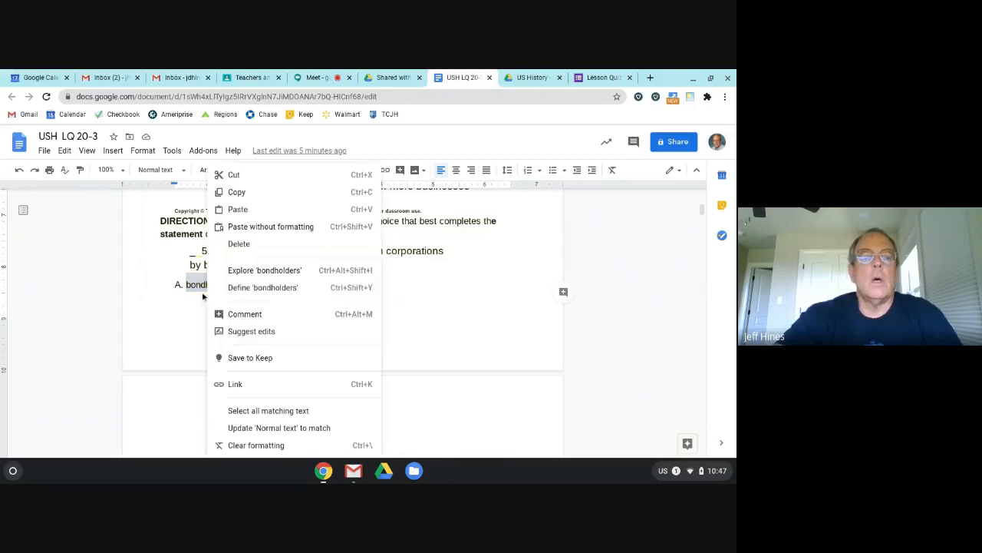
left_click(239, 193)
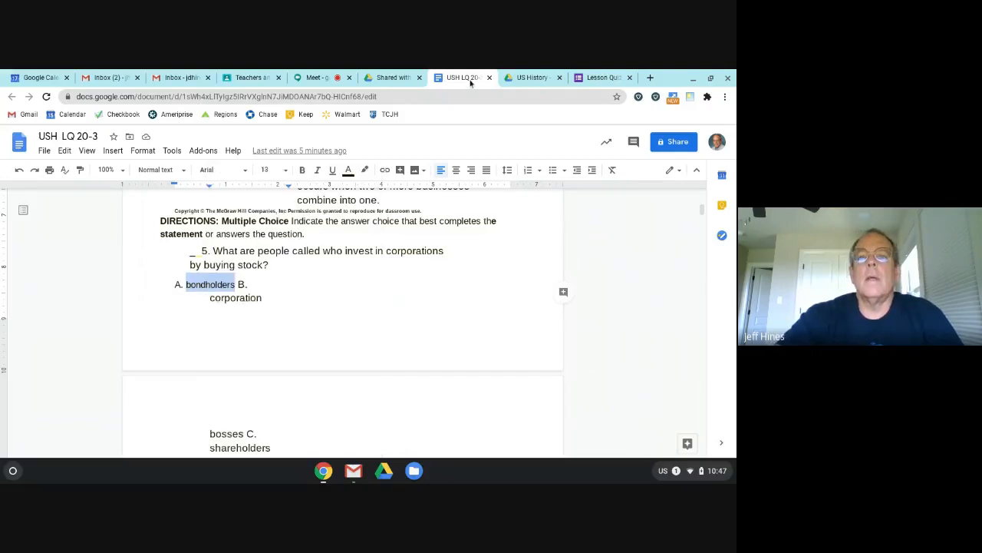
left_click(607, 78)
left_click(207, 335)
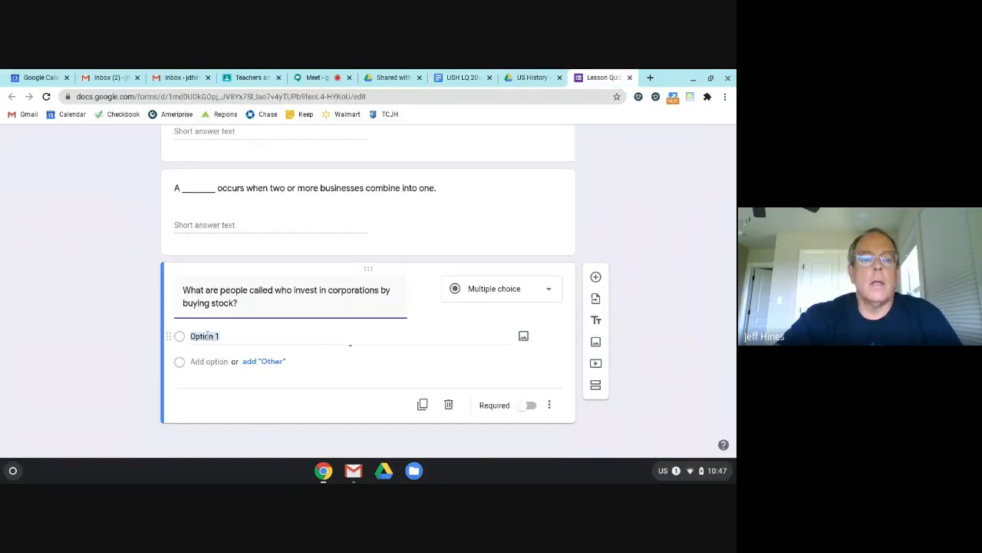
right_click(207, 336)
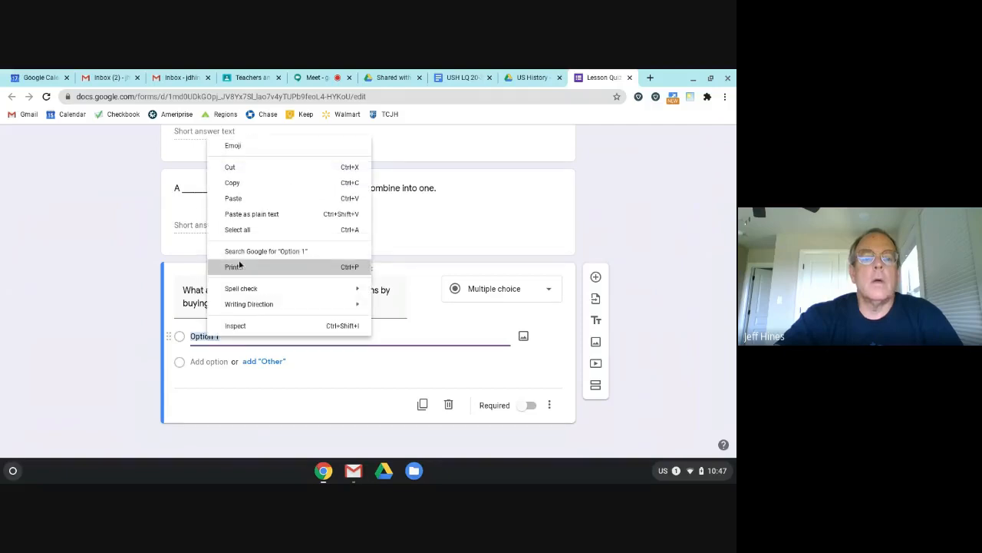
left_click(240, 200)
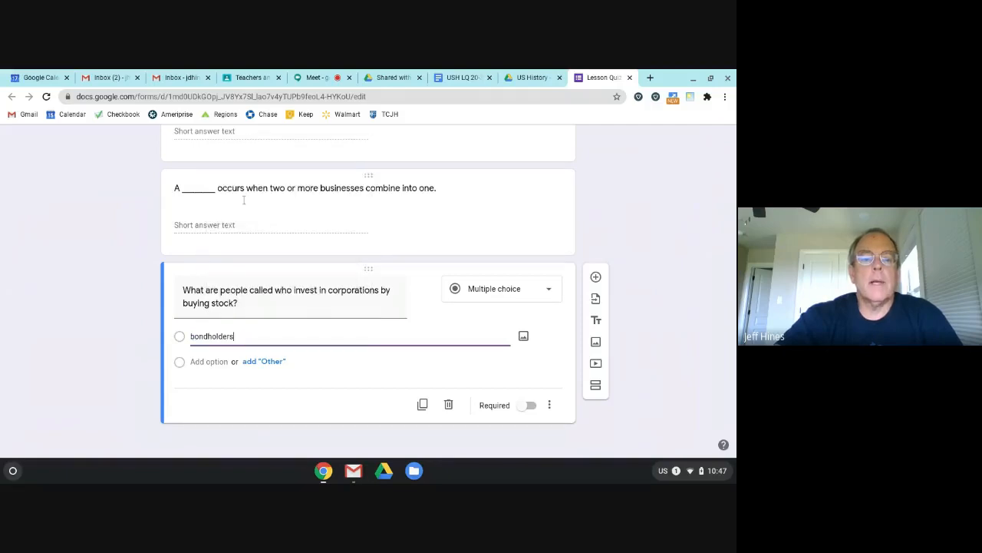
Step: Add a second answer option and fill it with choice B, "corporation bosses", copied from across the page break in the converted document
left_click(215, 361)
left_click(461, 77)
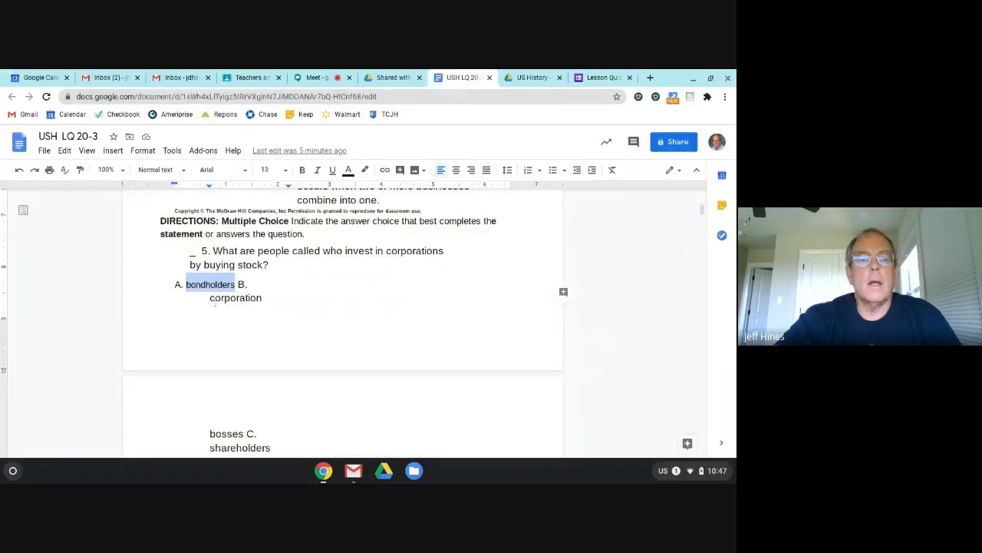
left_click_drag(210, 299, 243, 432)
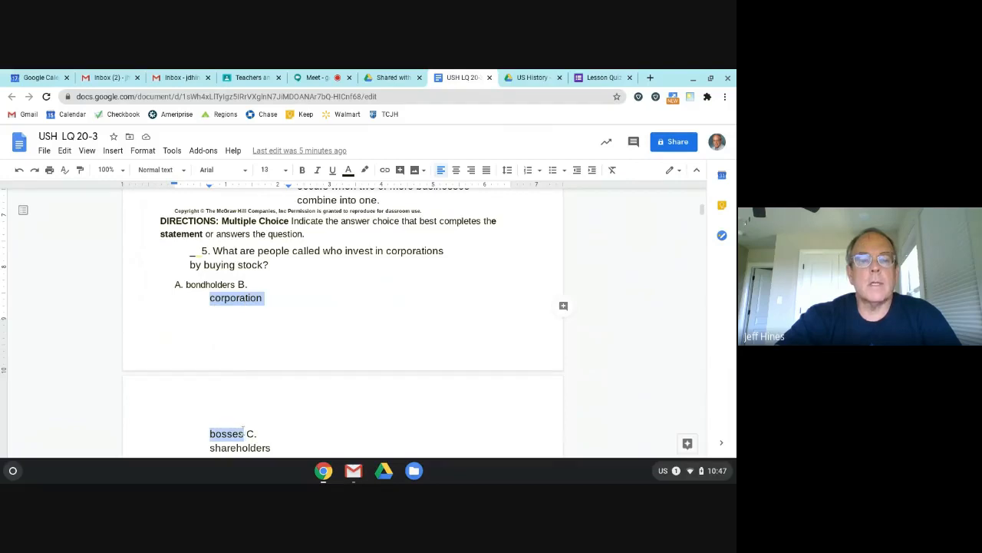
right_click(254, 298)
left_click(280, 191)
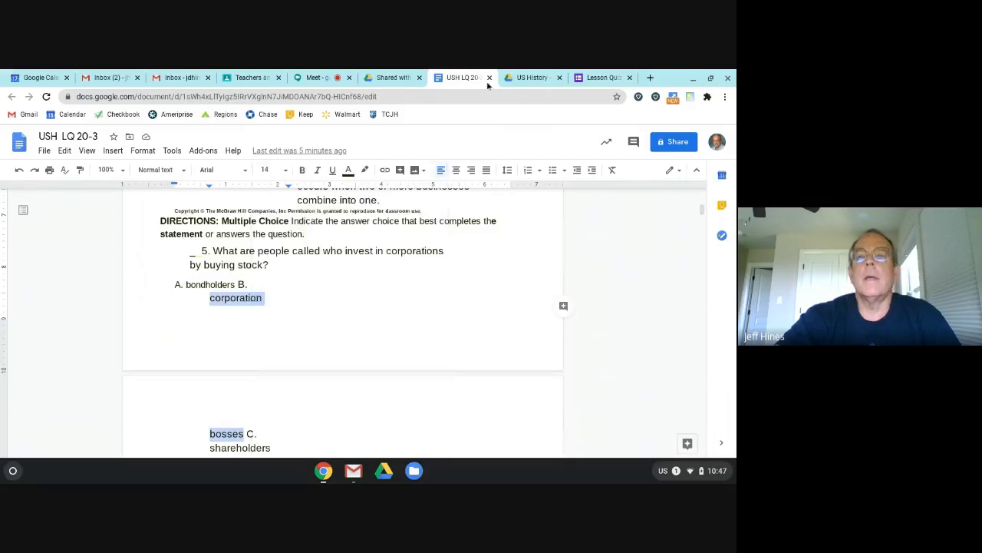
left_click(603, 77)
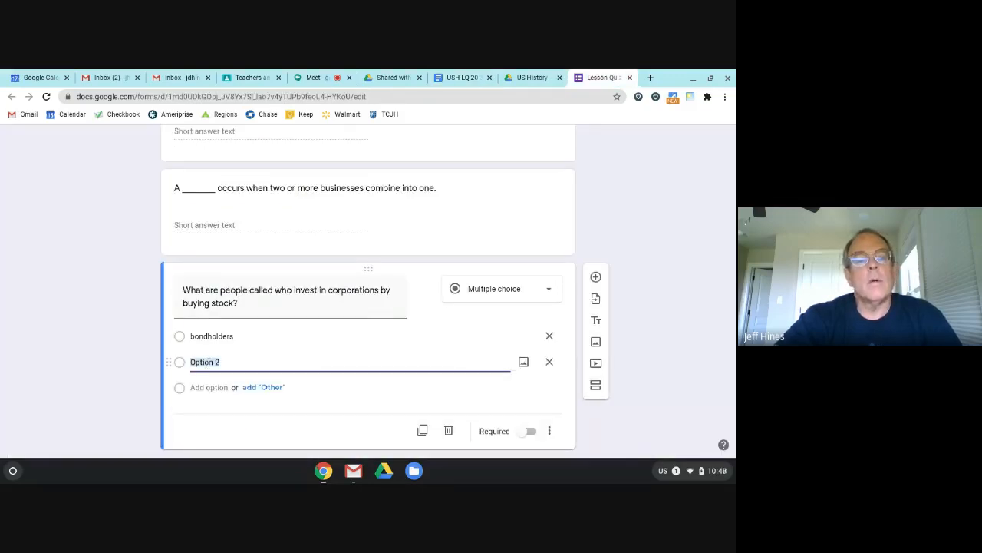
right_click(210, 362)
left_click(247, 225)
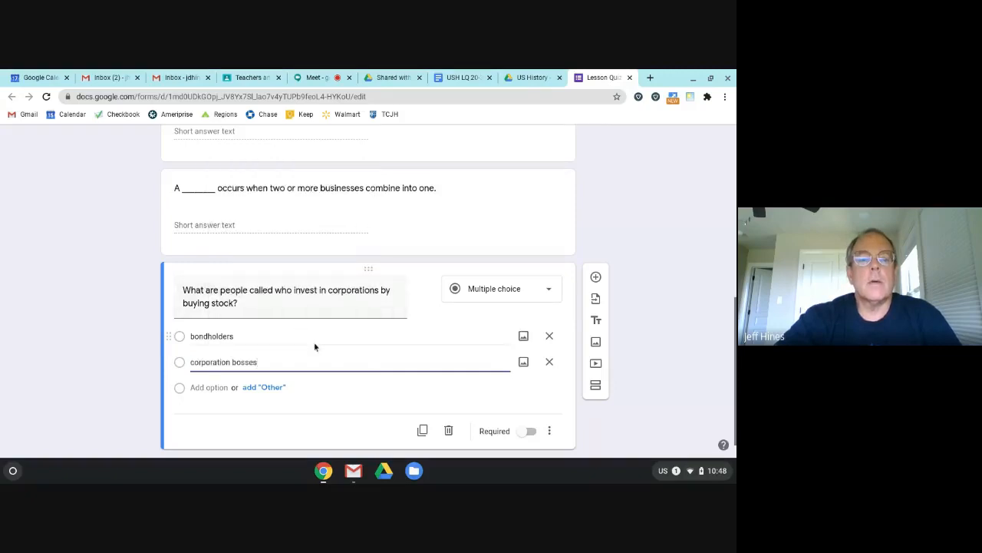
Step: Add a third answer option to the fifth question and fill it with choice C, "shareholders", copied from the converted document
scroll(316, 346, "down", 1)
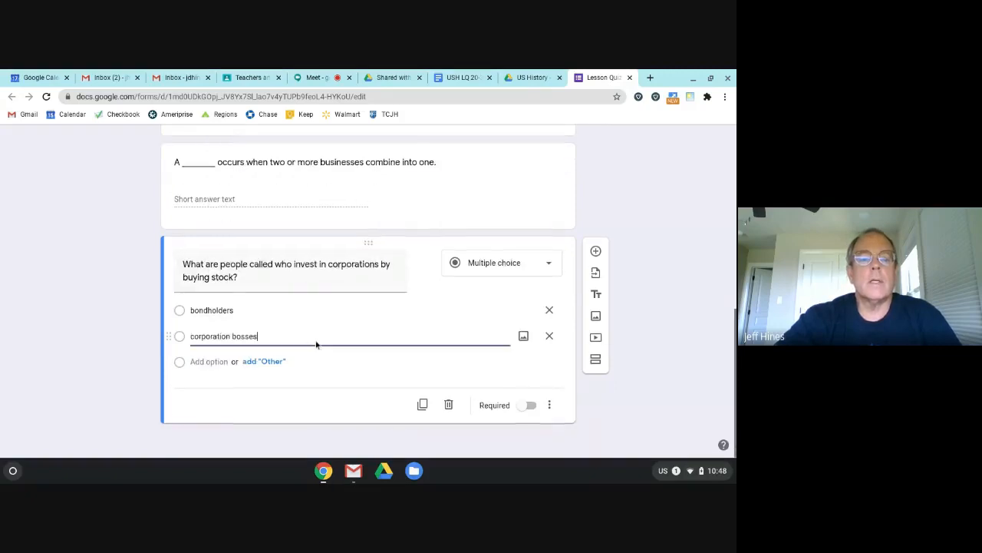
left_click(219, 364)
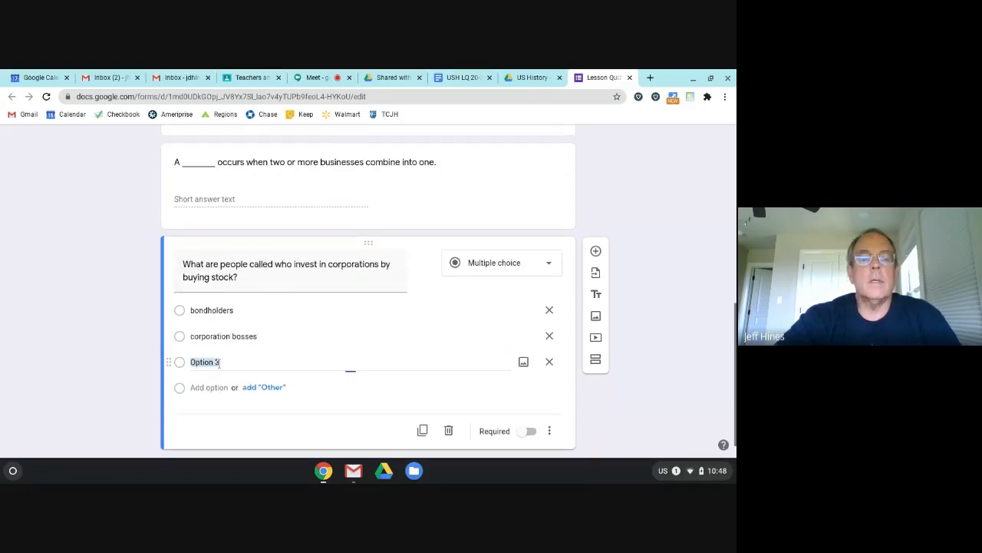
left_click(455, 78)
scroll(438, 296, "down", 3)
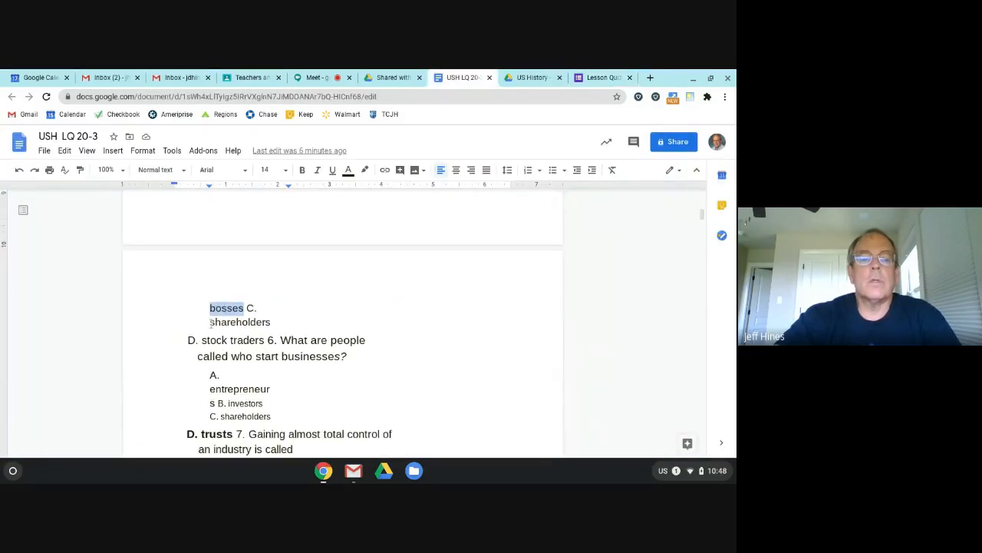
double_click(231, 322)
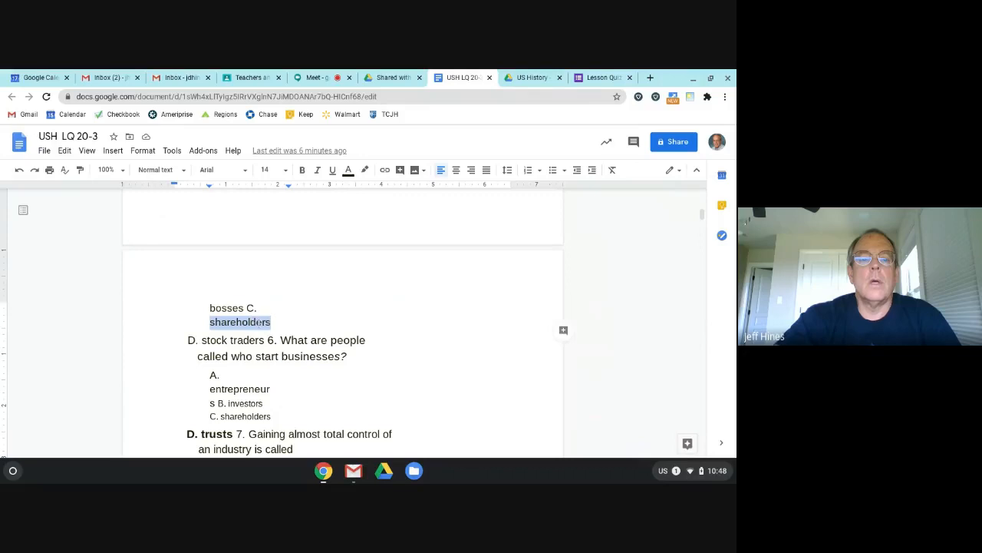
right_click(258, 321)
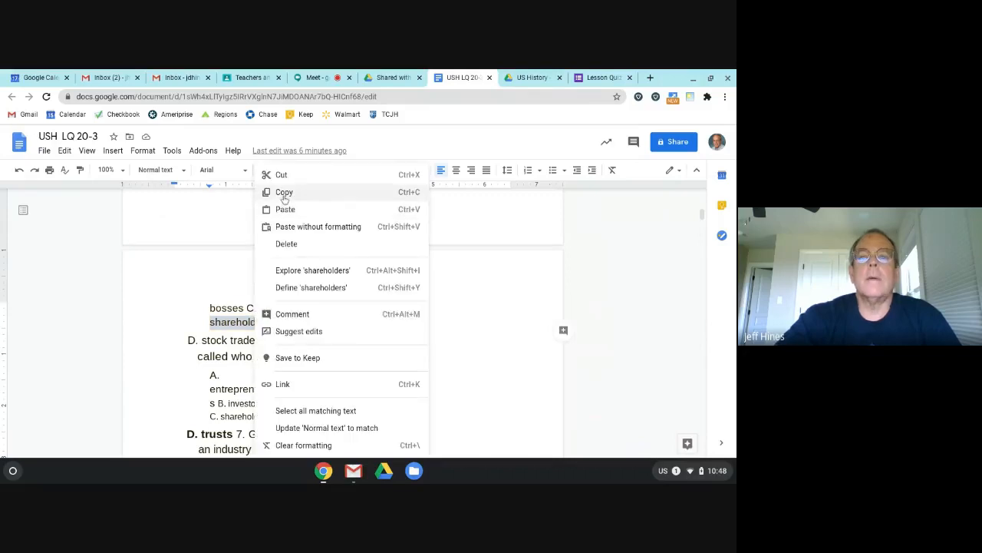
left_click(284, 192)
key("ctrl+Tab")
key("ctrl+Tab")
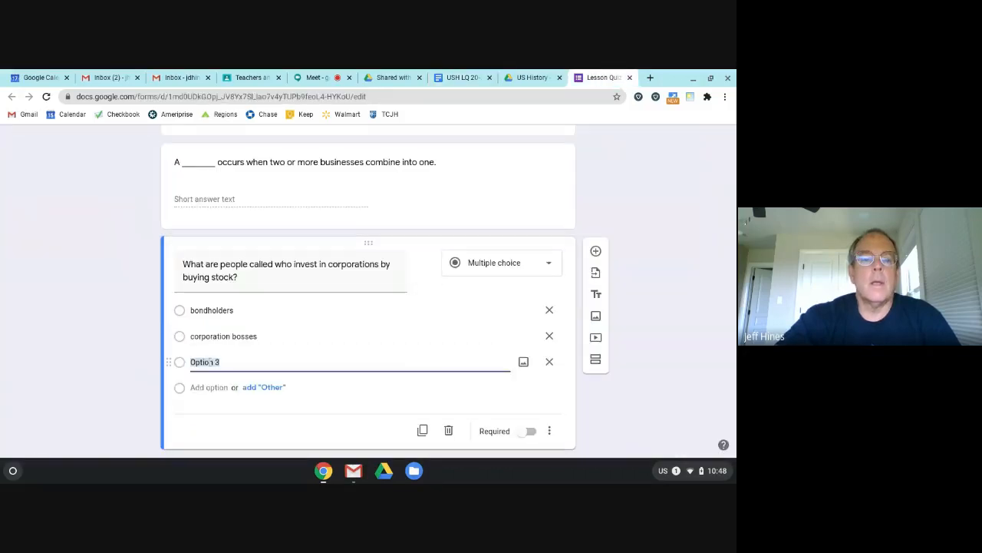
right_click(210, 363)
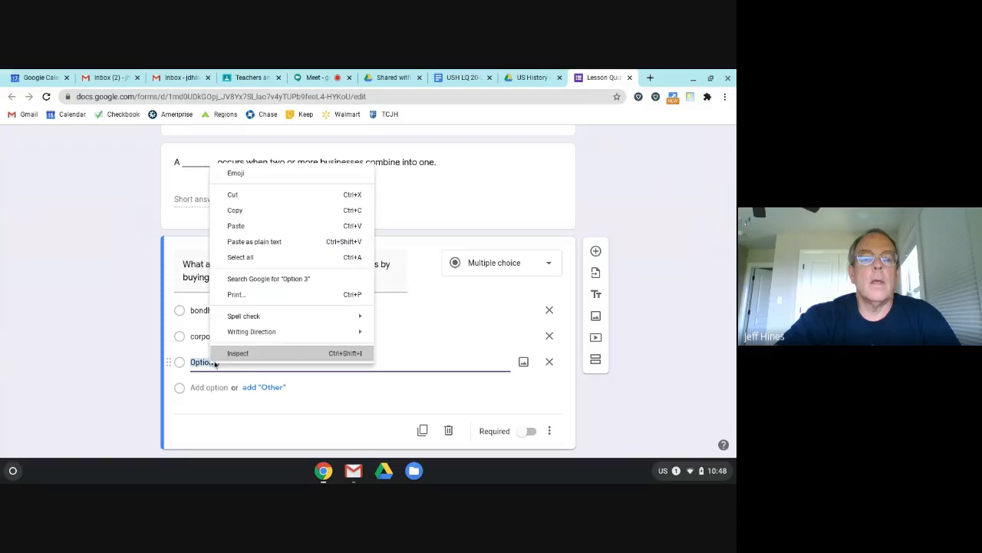
left_click(254, 227)
Step: Add a fourth answer option to the fifth question and fill it with choice D, "stock traders", copied from the converted document
key("Return")
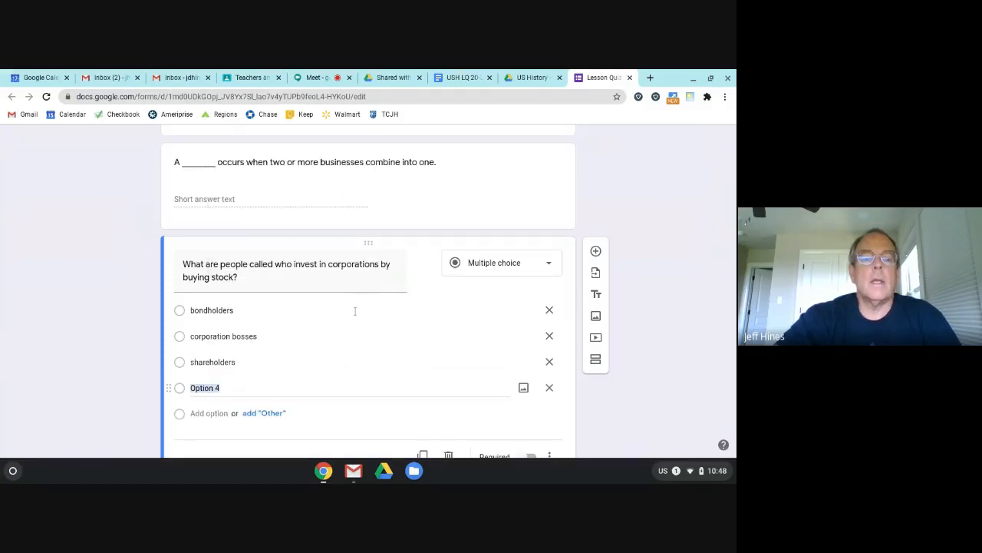
left_click(457, 79)
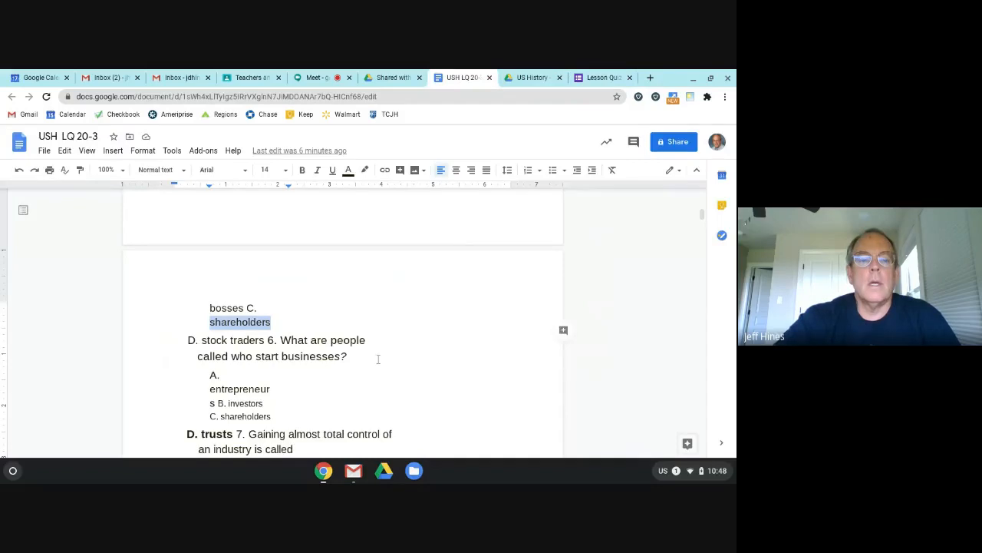
scroll(377, 355, "down", 1)
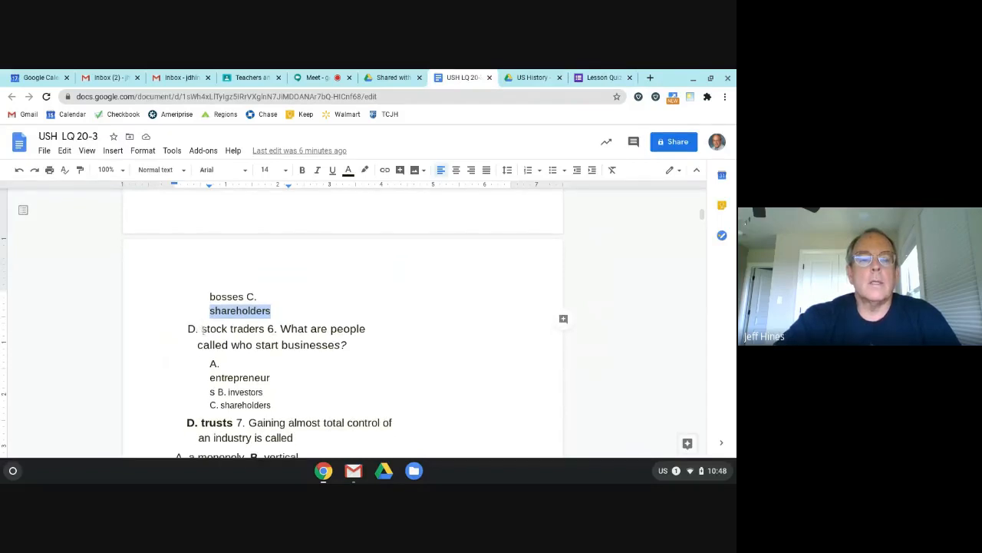
left_click_drag(203, 328, 265, 329)
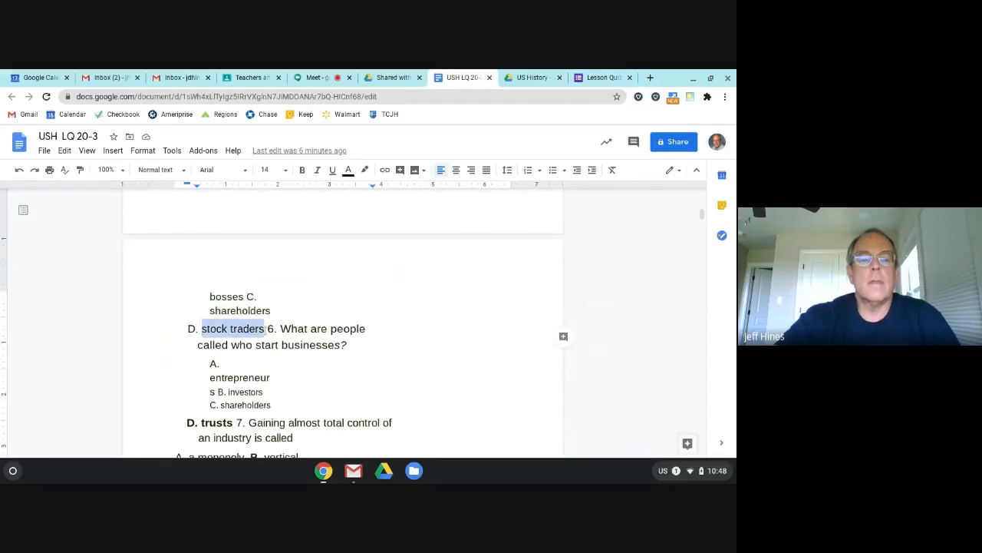
right_click(252, 329)
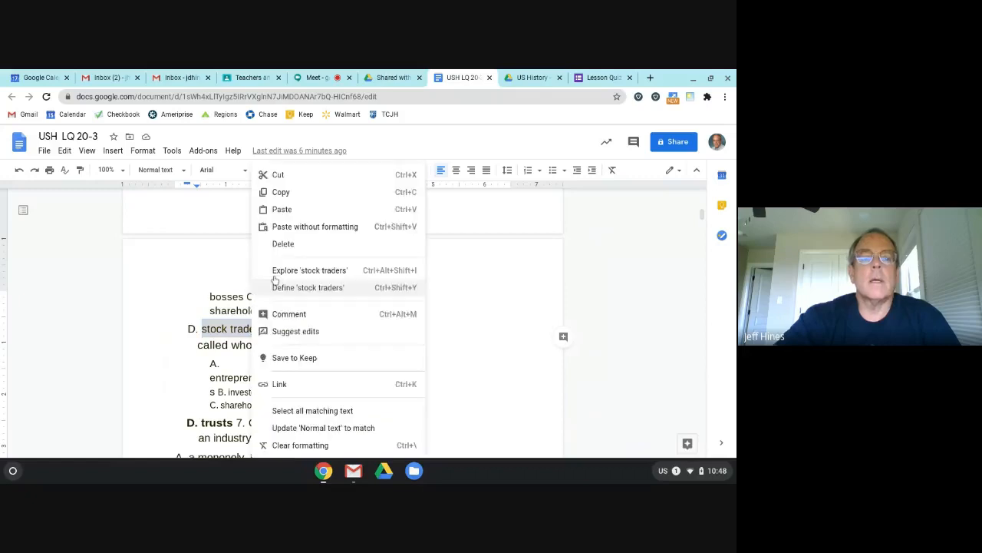
left_click(284, 191)
left_click(598, 77)
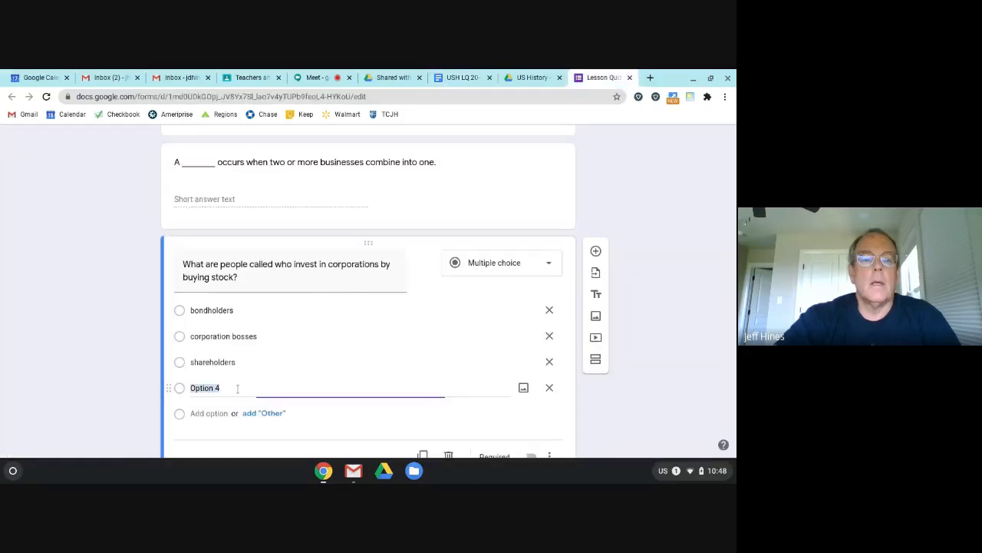
left_click(208, 387)
right_click(219, 388)
left_click(241, 249)
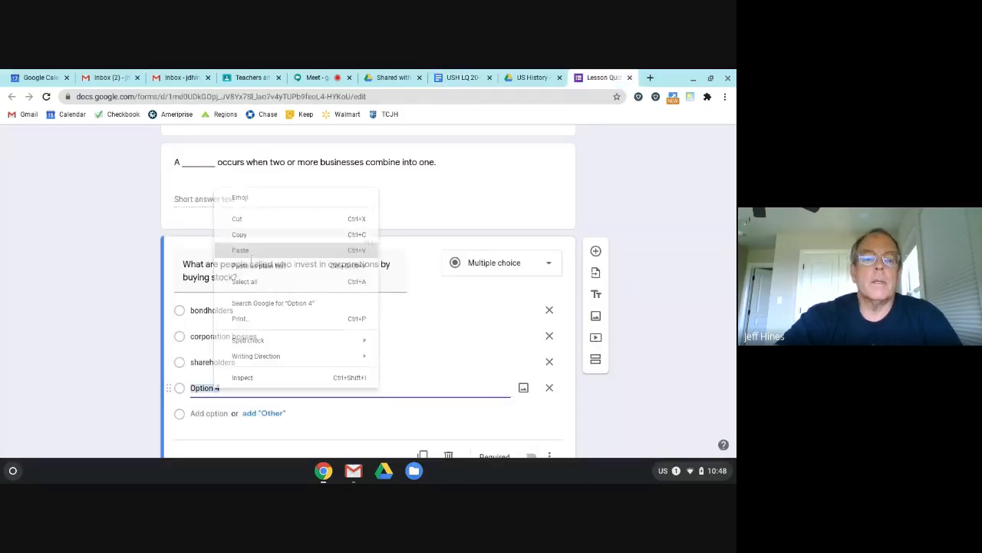
left_click(664, 346)
Step: Add a sixth question to the form and copy question 6's text, "What are people called who start businesses?", from the converted document
scroll(662, 343, "down", 1)
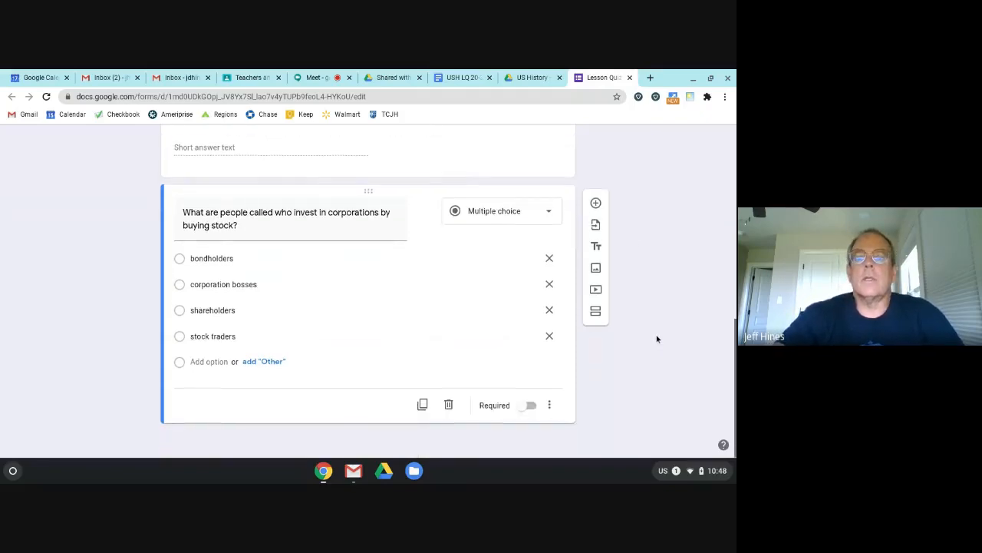
left_click(595, 205)
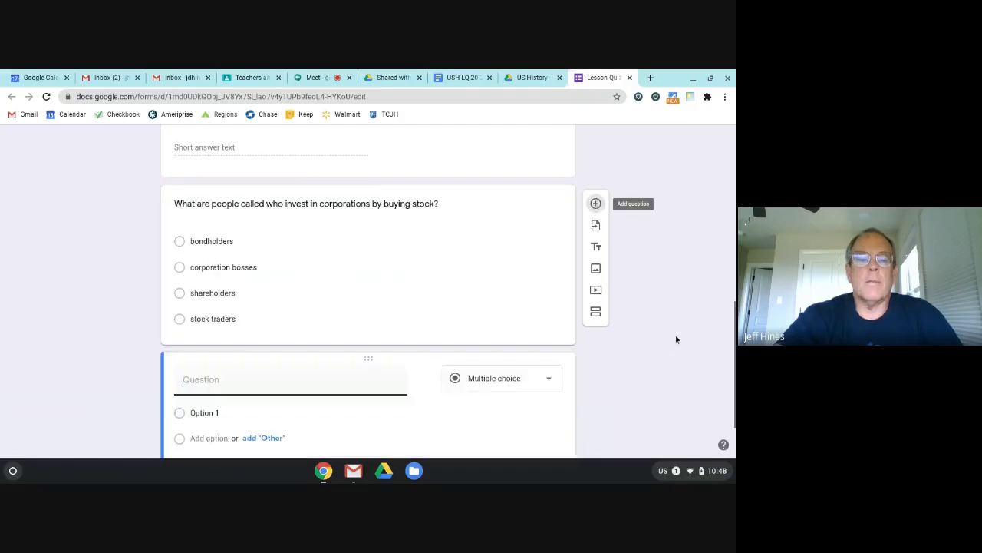
left_click(469, 76)
scroll(449, 299, "down", 1)
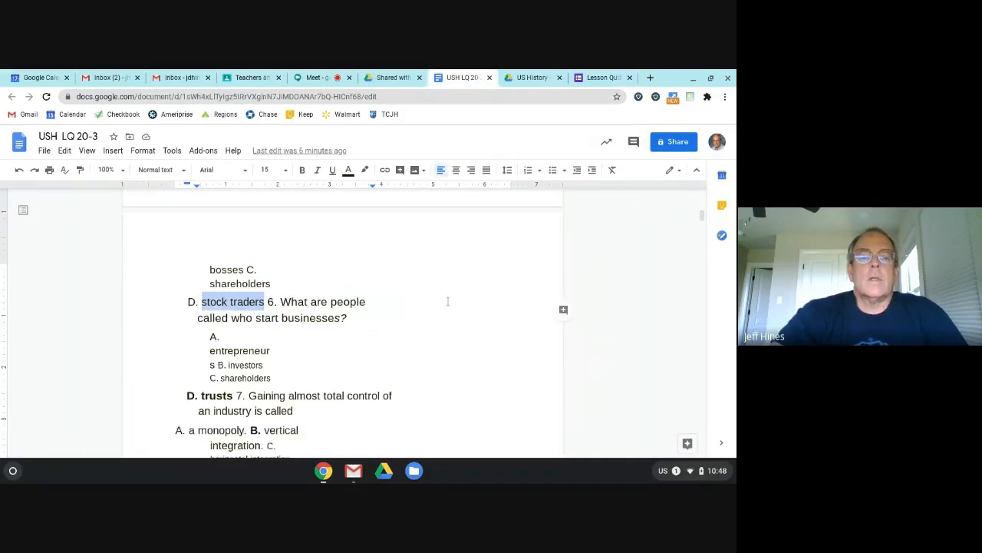
scroll(447, 301, "down", 1)
left_click_drag(282, 287, 349, 302)
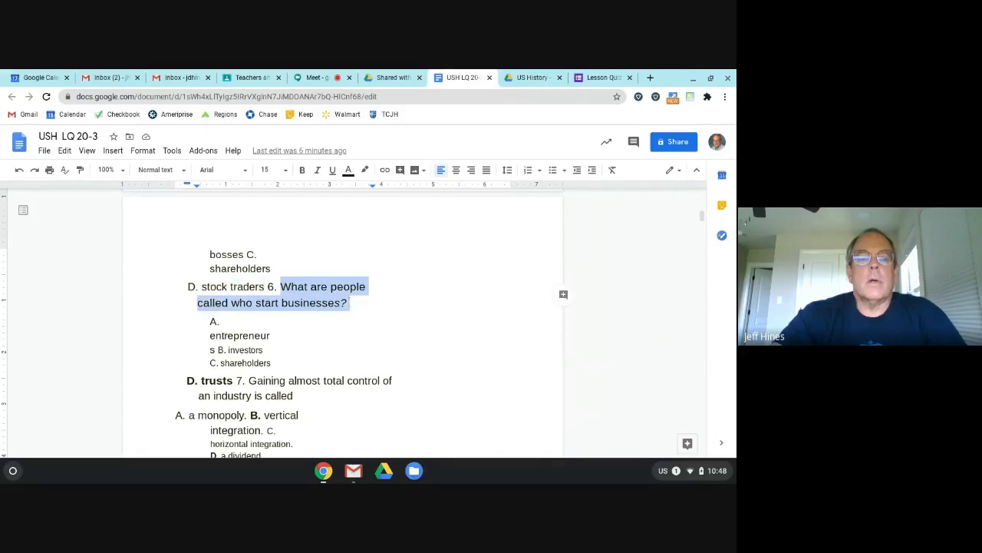
right_click(324, 299)
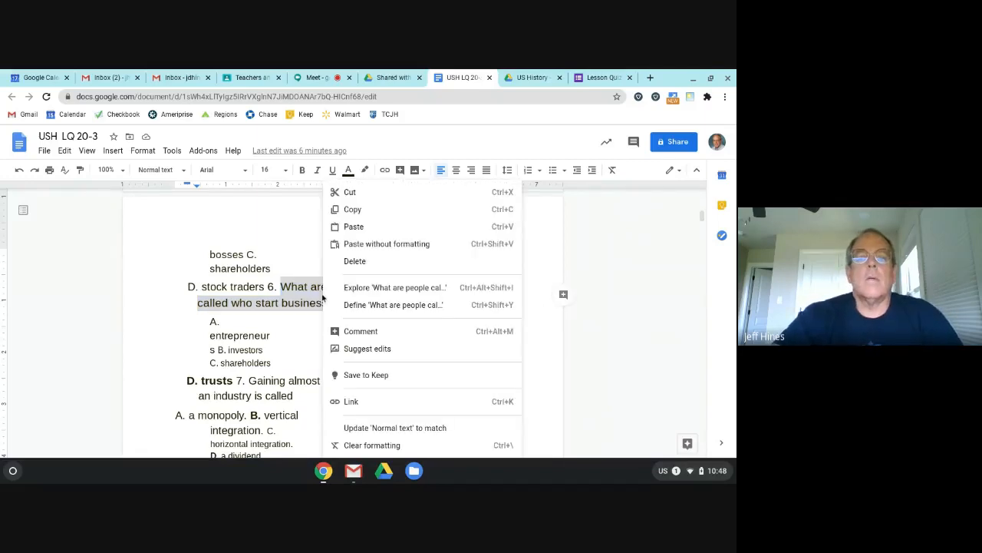
left_click(357, 209)
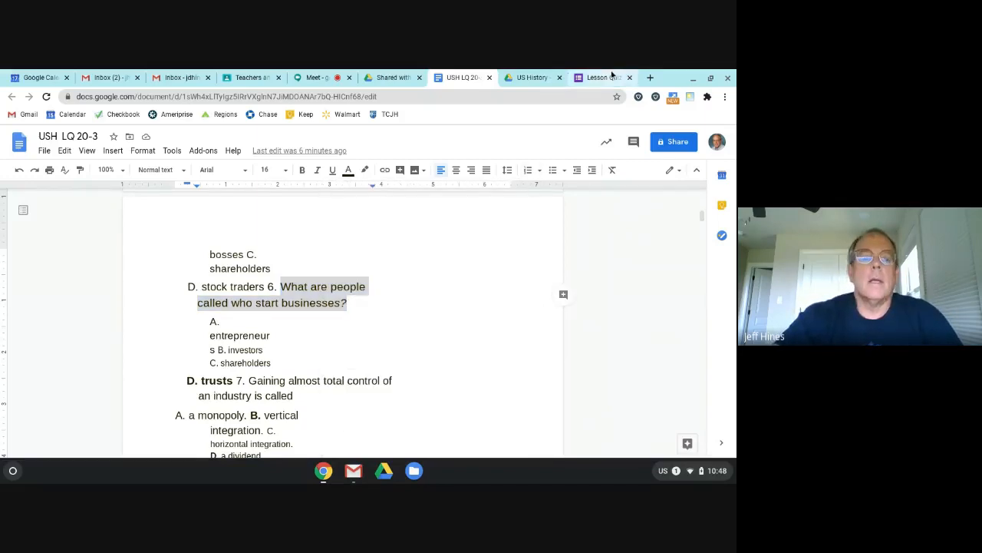
Step: Paste the copied text as the form's sixth question and set its type to Multiple choice
left_click(607, 76)
right_click(204, 304)
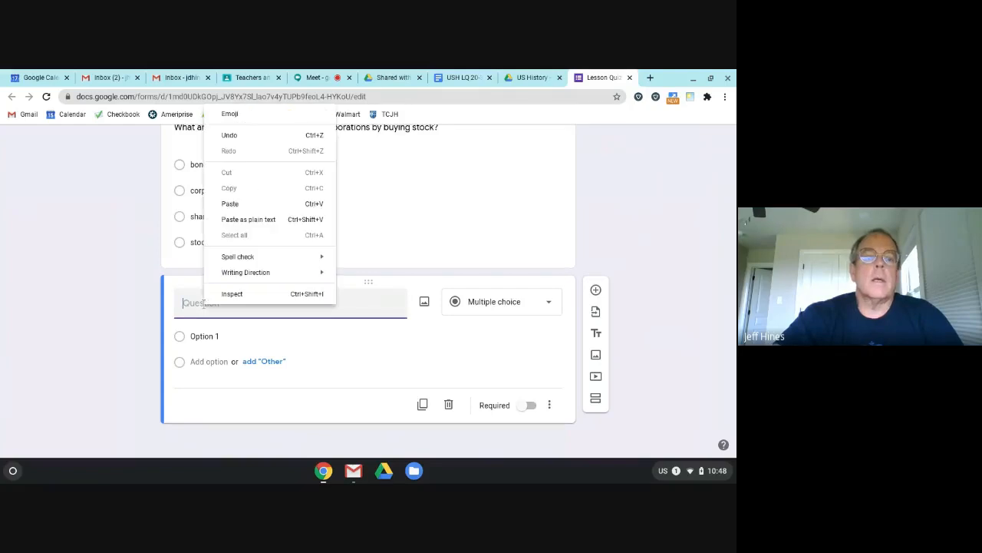
left_click(231, 205)
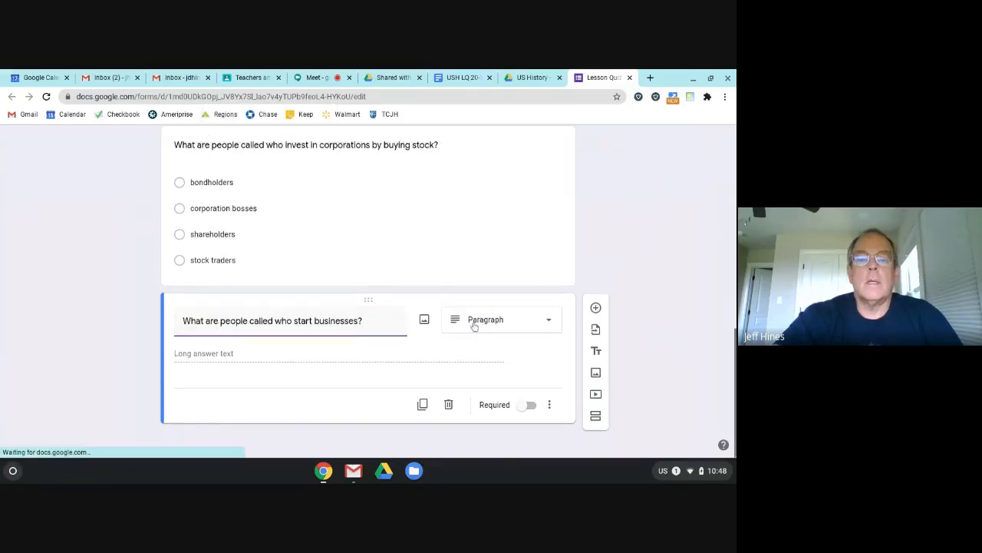
left_click(545, 324)
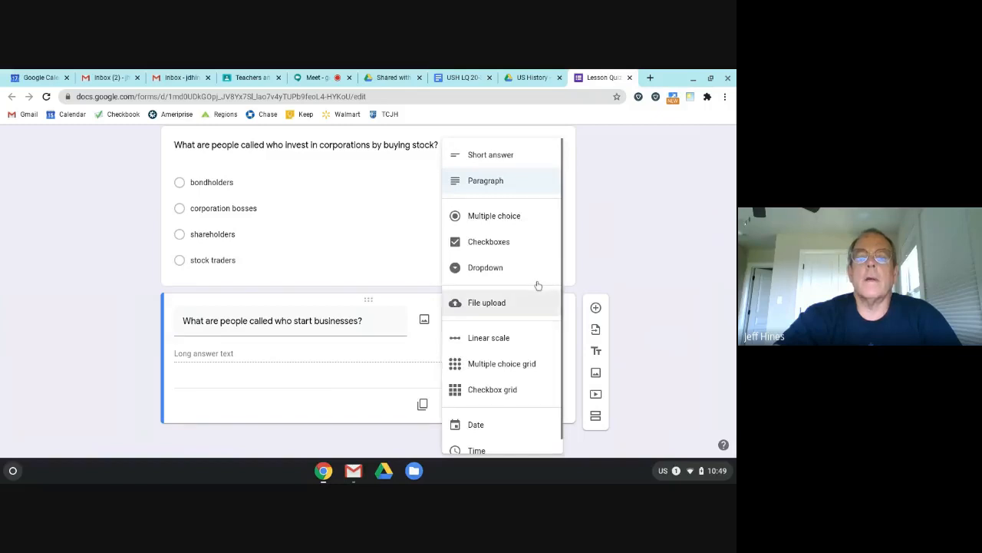
left_click(488, 217)
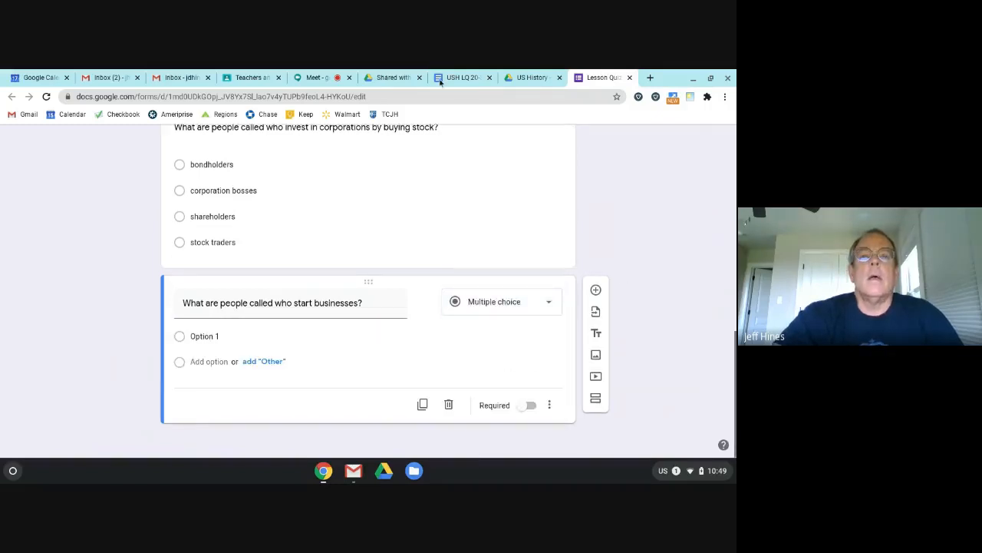
Step: Copy choice A, "entrepreneurs", from question 6 in the converted document and paste it over Option 1 of the form's sixth question
left_click(463, 78)
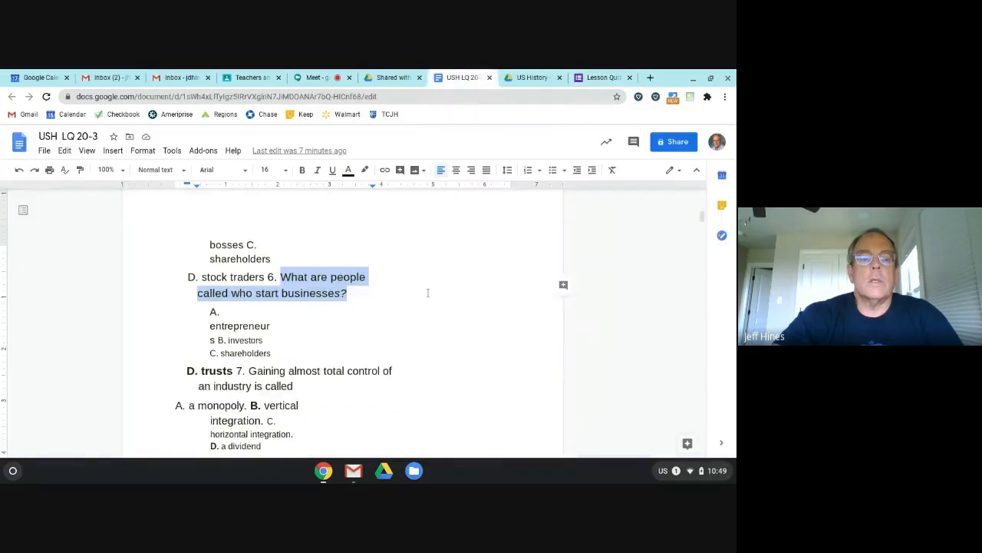
scroll(307, 338, "down", 1)
left_click_drag(210, 304, 214, 318)
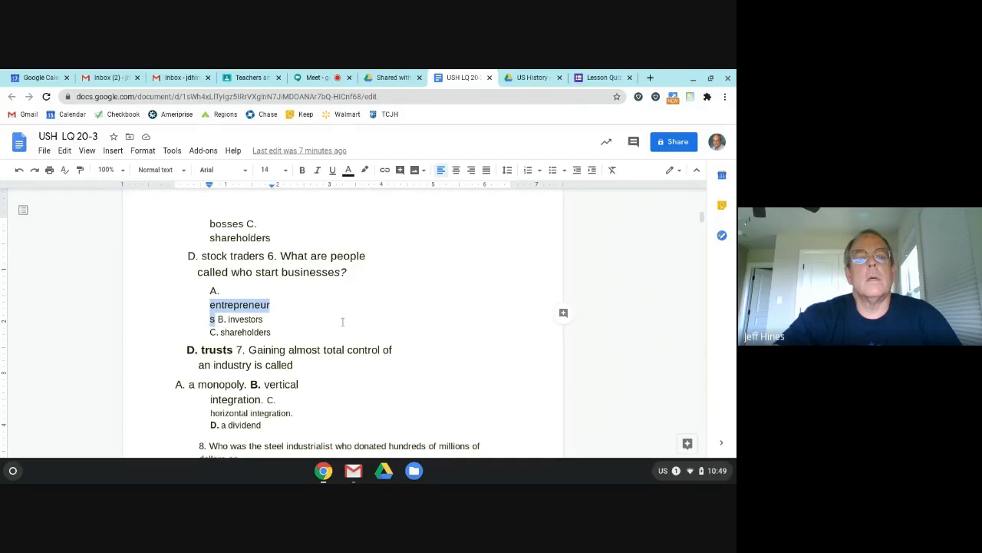
right_click(259, 306)
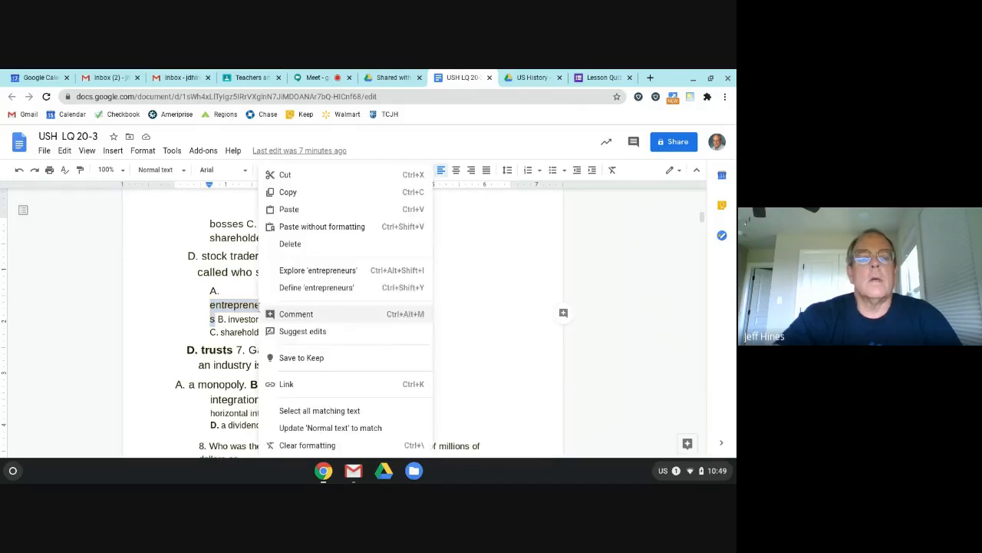
left_click(285, 192)
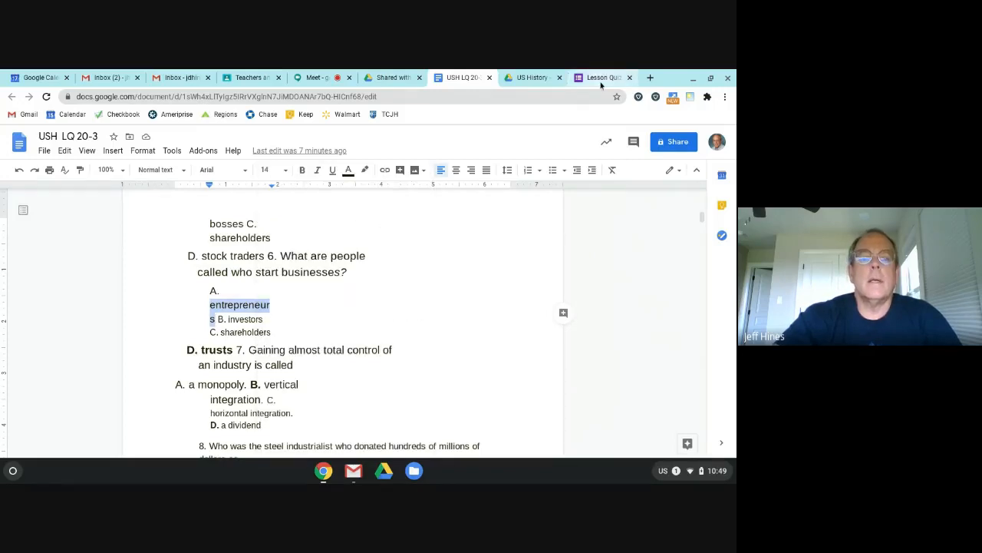
left_click(601, 81)
left_click(206, 336)
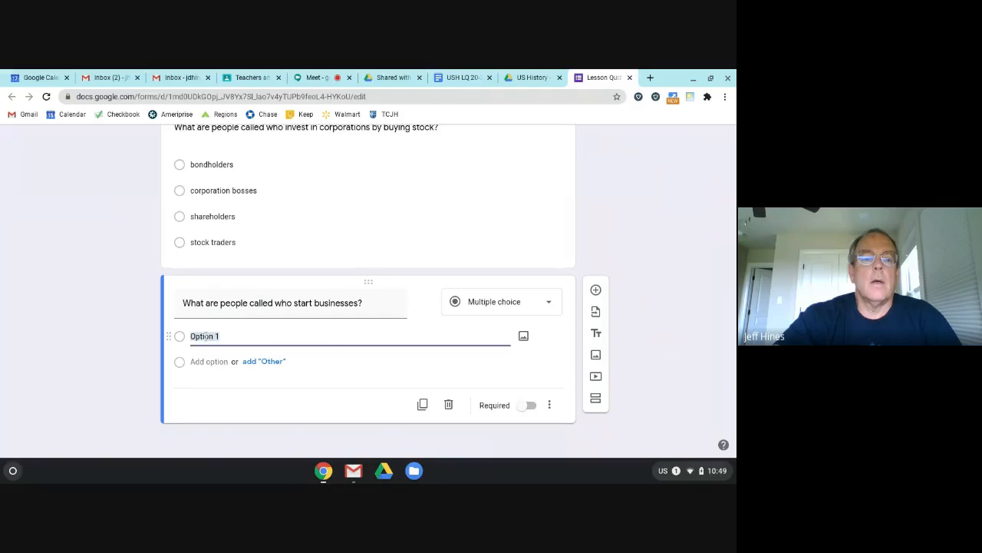
right_click(206, 337)
left_click(260, 197)
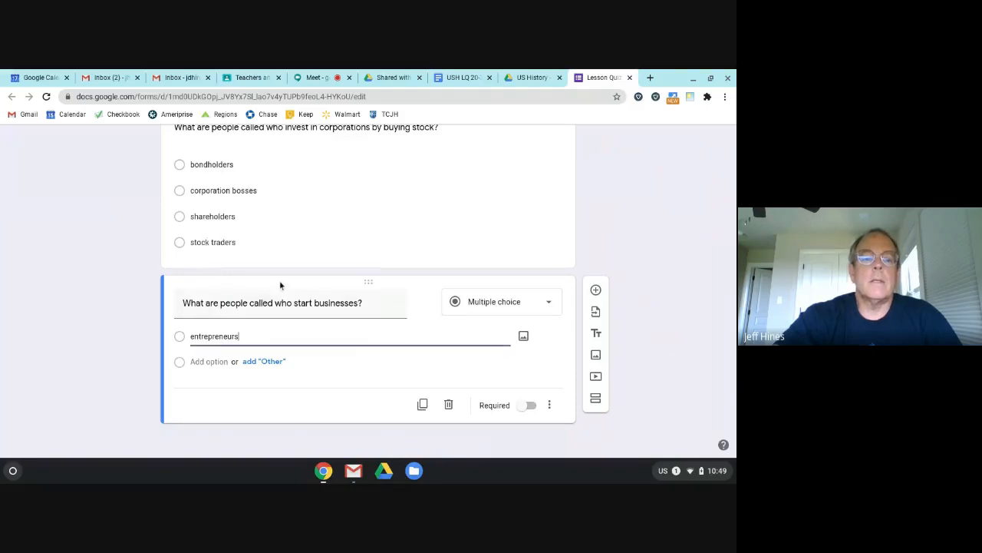
Step: Add a second answer option to the sixth question and fill it with choice B, "investors", copied from the converted document
left_click(210, 361)
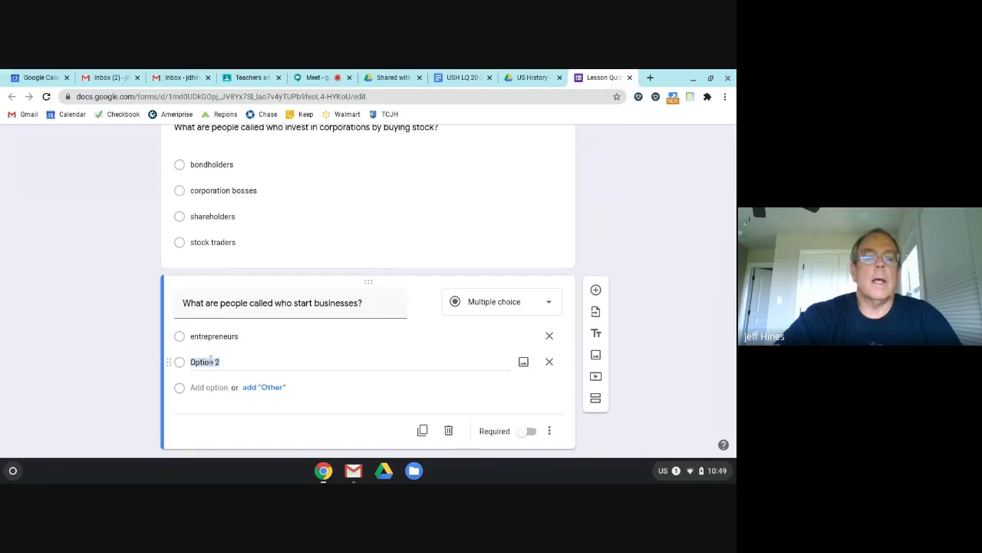
left_click(464, 77)
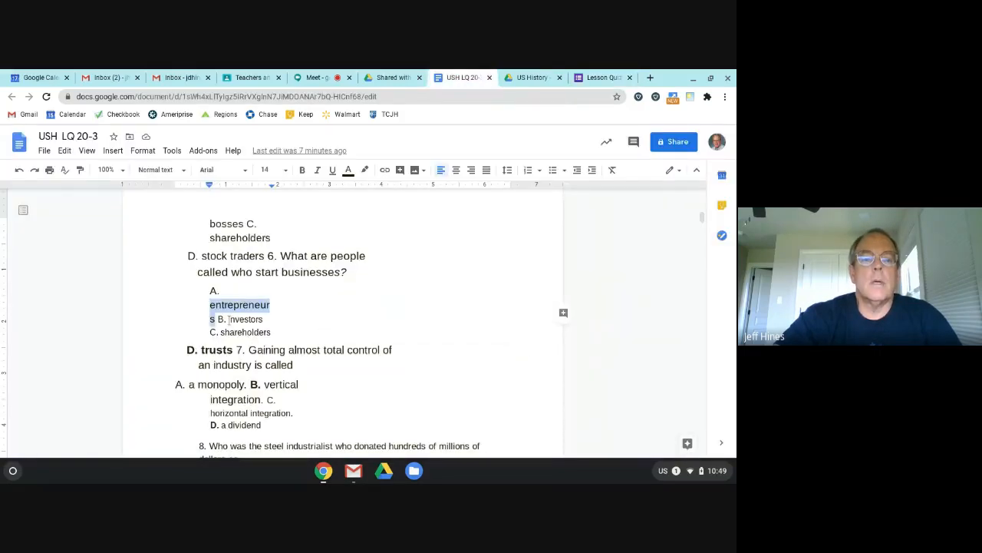
double_click(240, 320)
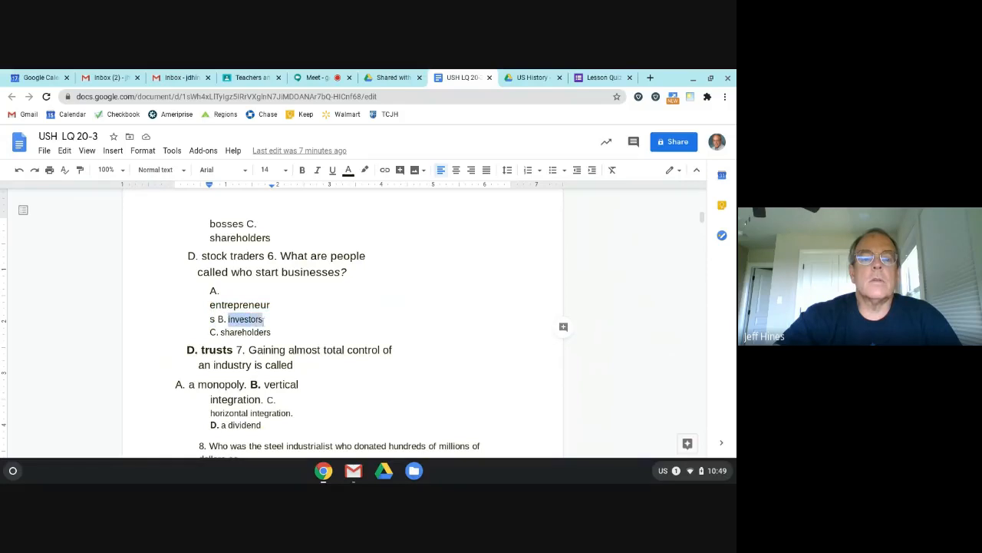
right_click(247, 319)
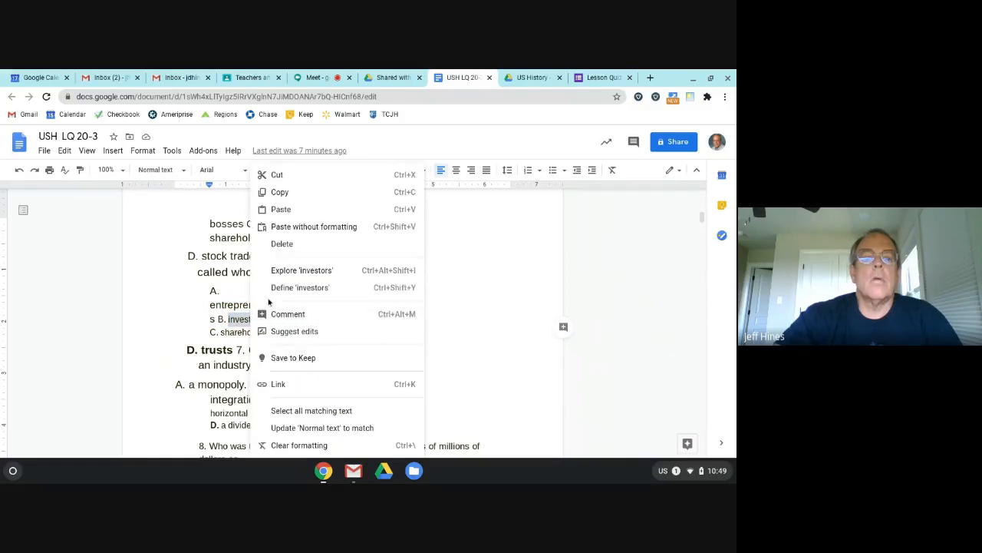
left_click(296, 193)
left_click(602, 77)
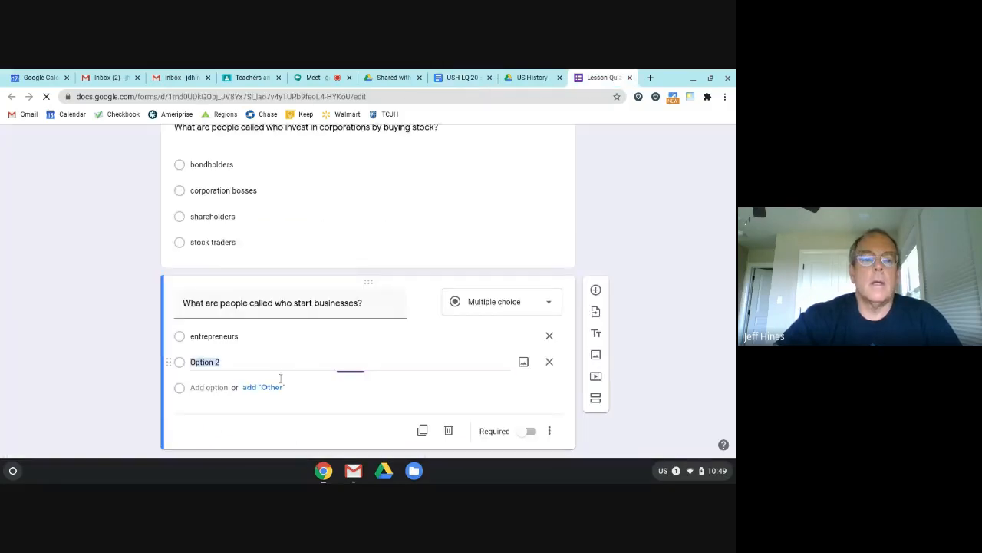
right_click(220, 361)
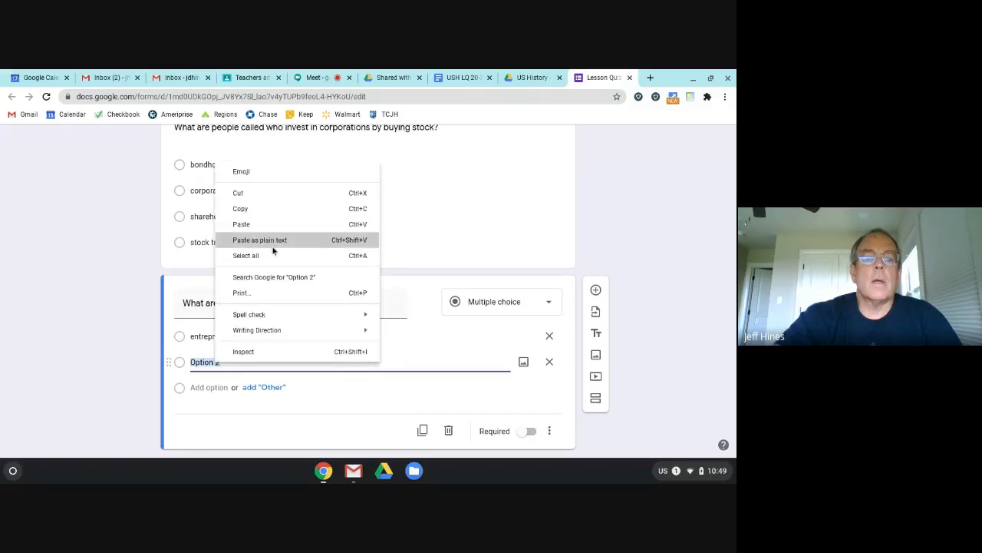
left_click(261, 221)
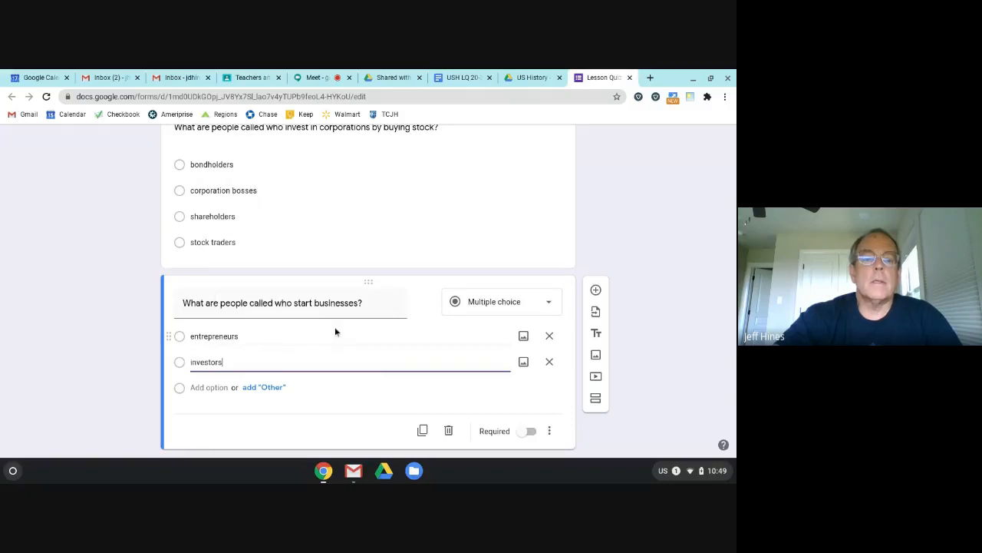
Step: Add a third answer option to the sixth question and fill it with choice C, "shareholders", copied from the converted document
left_click(211, 387)
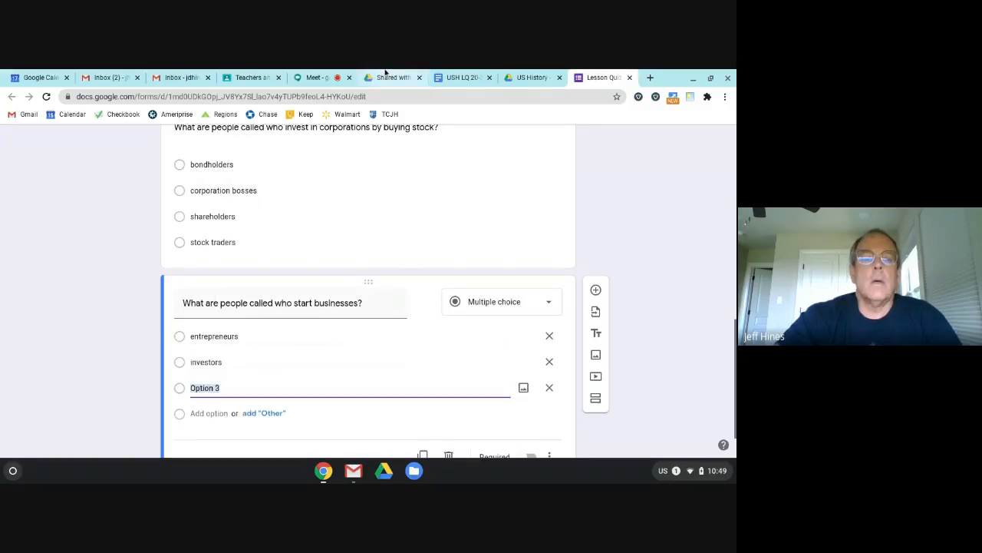
left_click(461, 77)
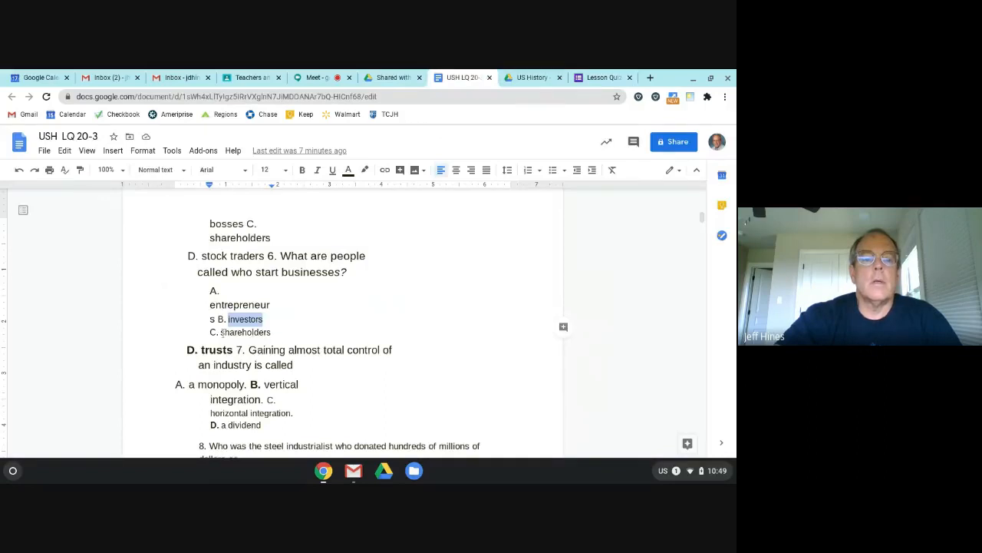
left_click_drag(221, 332, 273, 332)
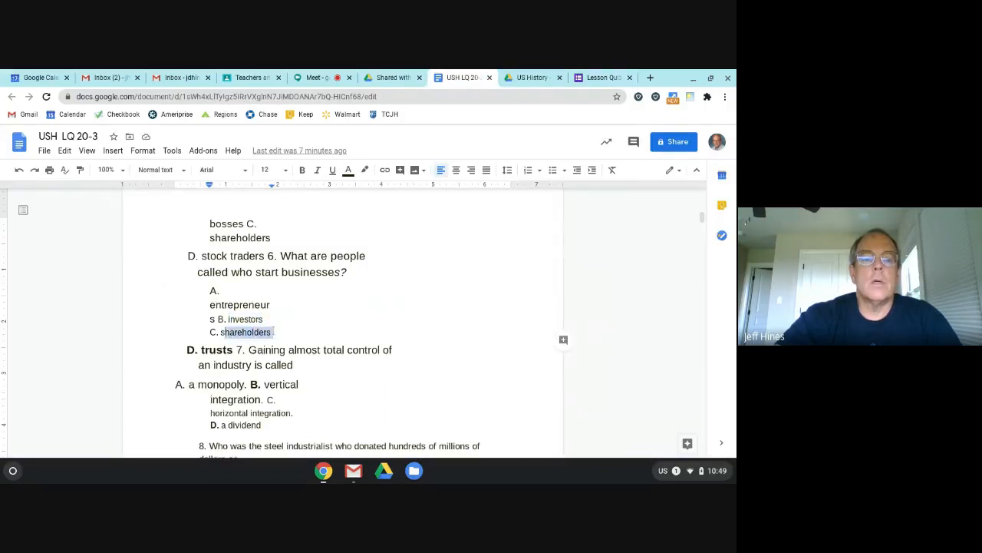
left_click(255, 333)
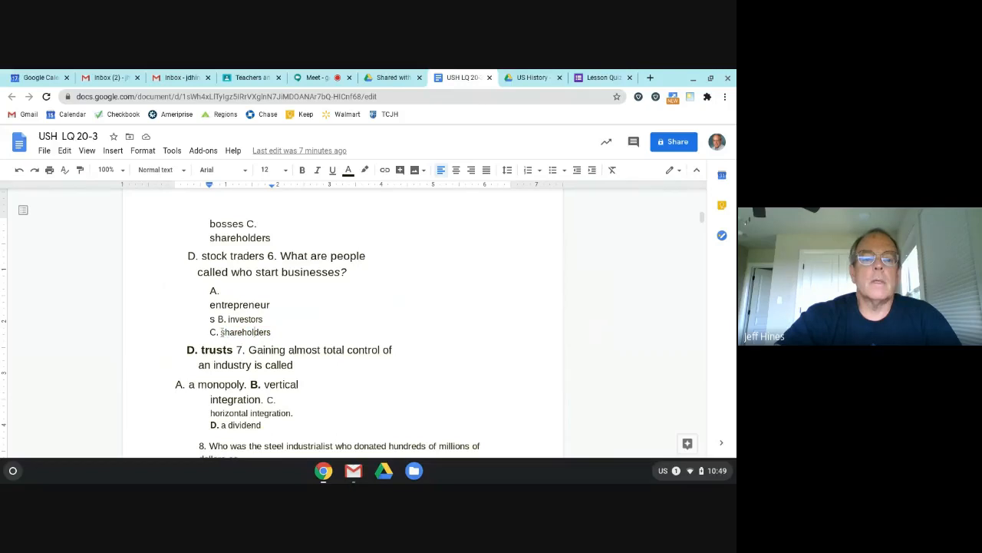
left_click_drag(221, 333, 271, 333)
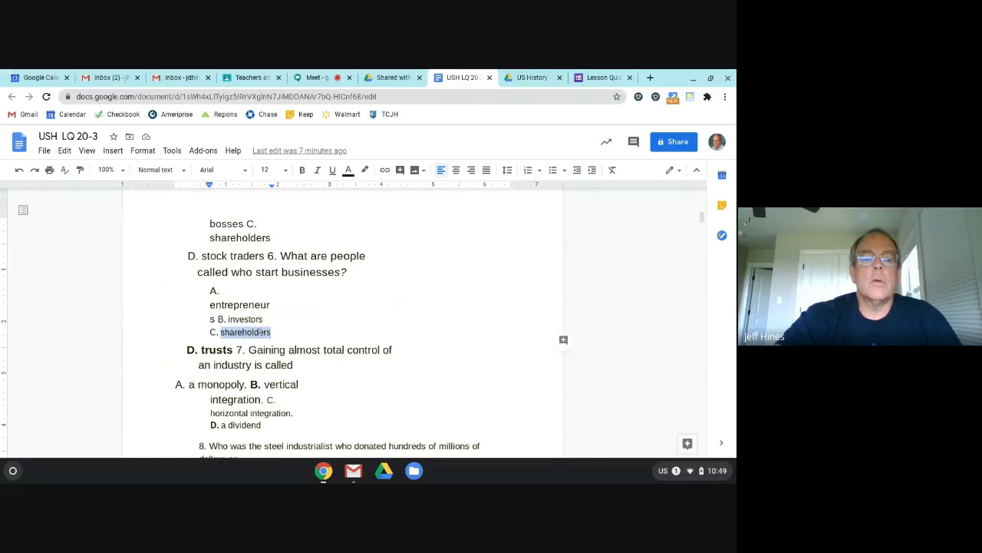
right_click(261, 331)
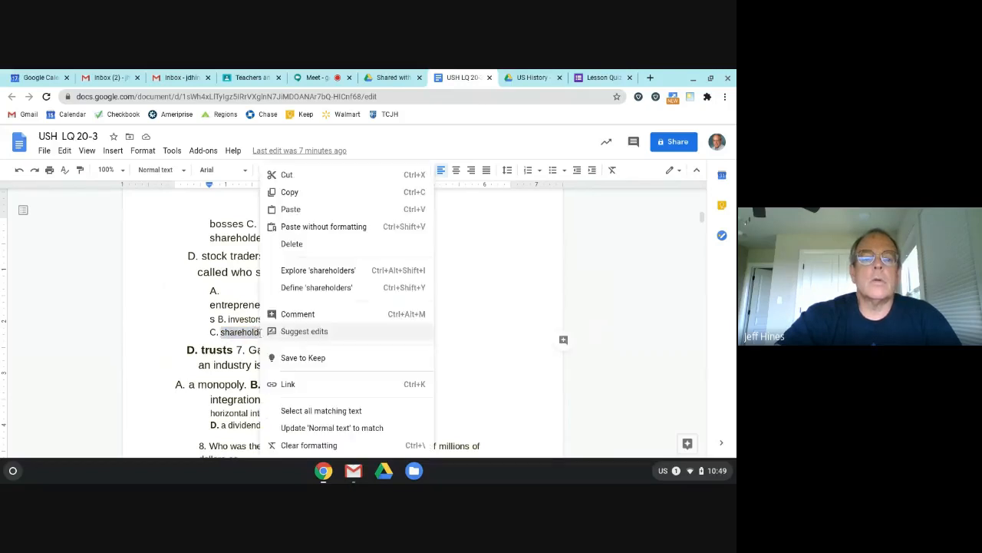
left_click(299, 196)
key("ctrl+9")
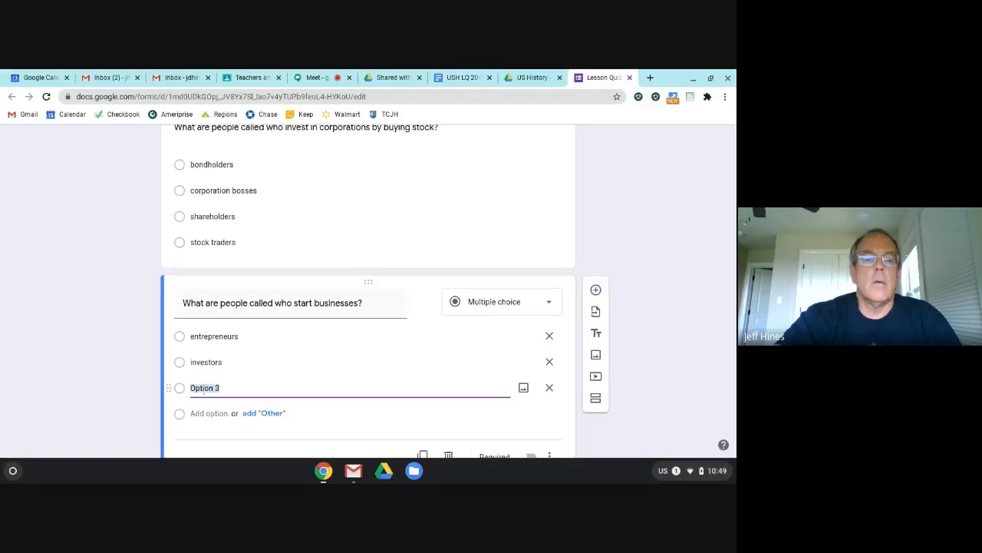
right_click(206, 387)
left_click(256, 253)
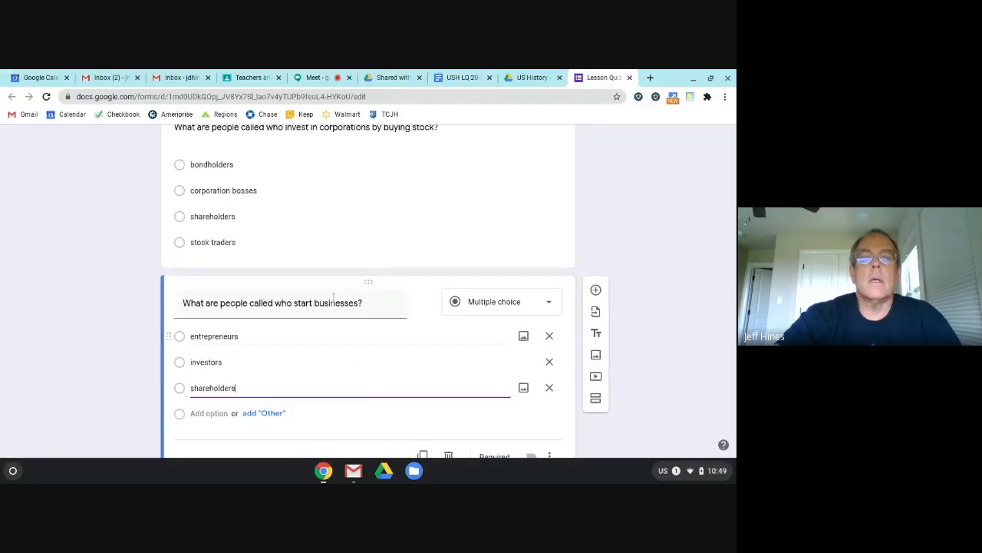
Step: Copy choice D, "trusts", from question 6 in the converted document and paste it as the sixth question's fourth answer option
key("ctrl+7")
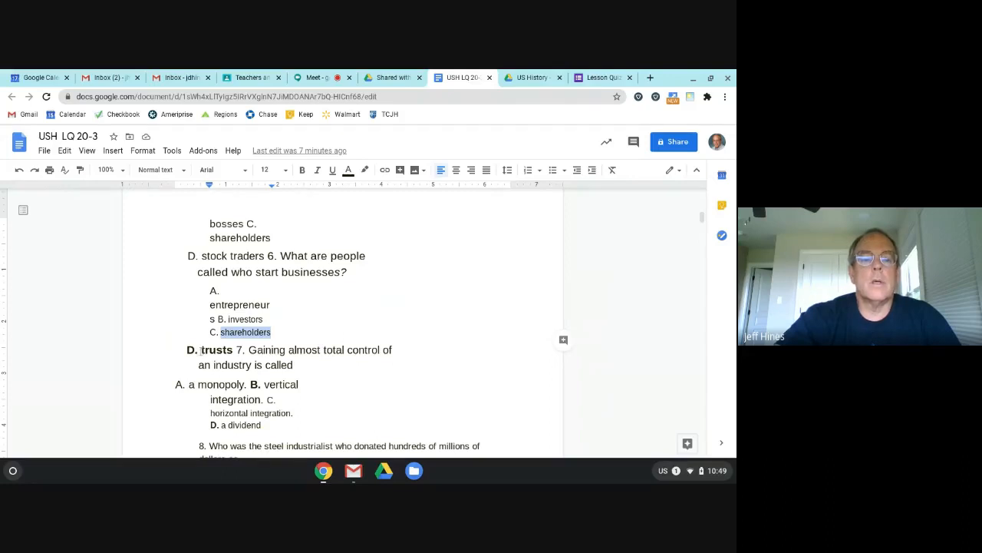
left_click_drag(200, 349, 227, 350)
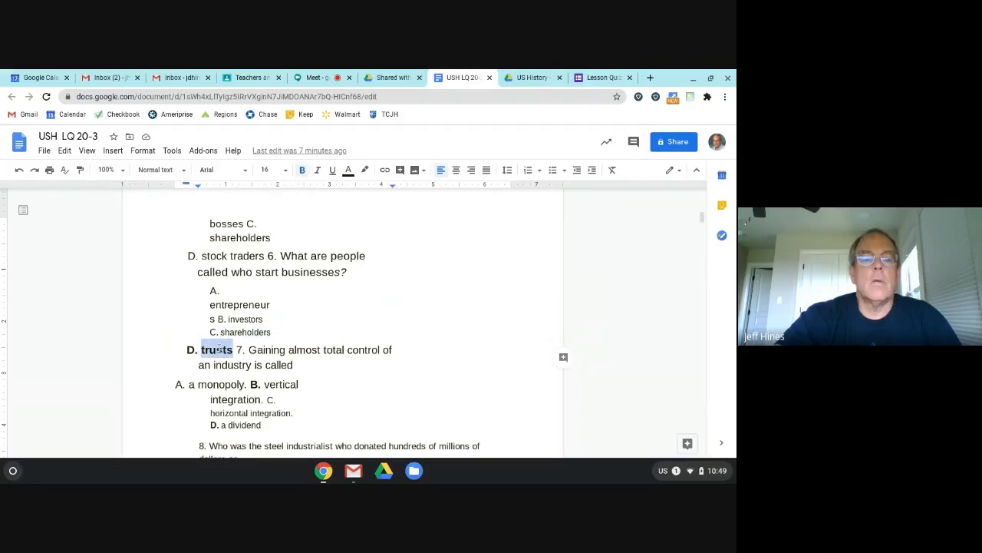
right_click(222, 350)
left_click(248, 199)
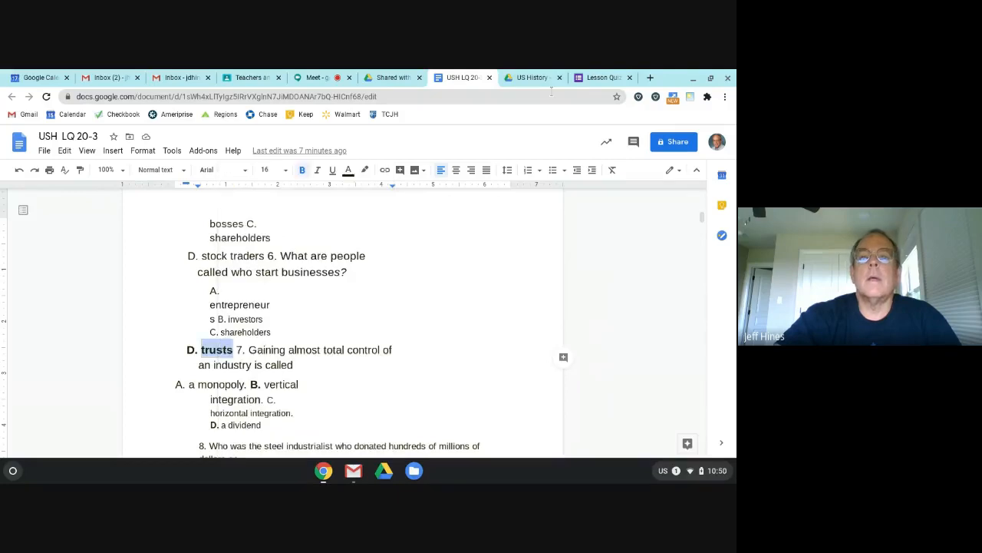
left_click(603, 77)
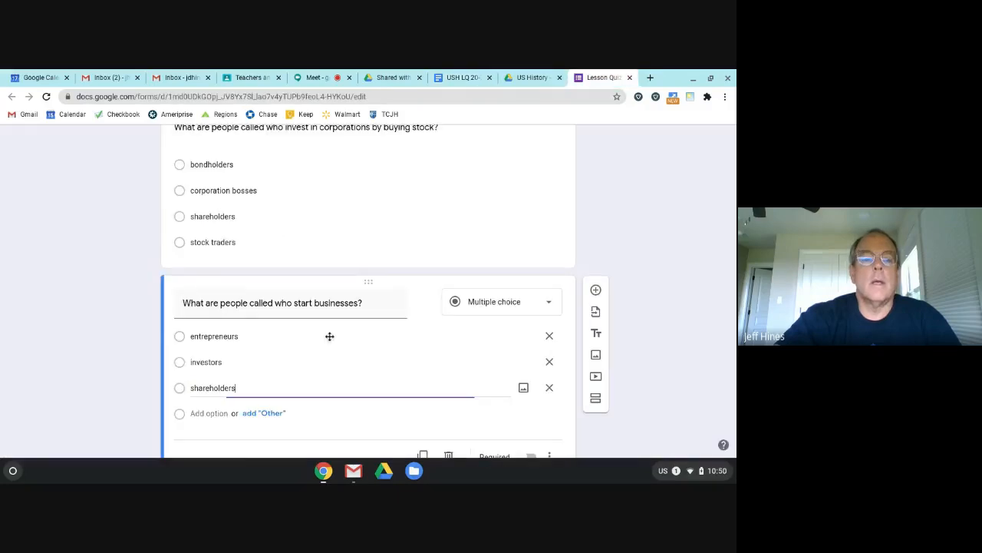
left_click(209, 413)
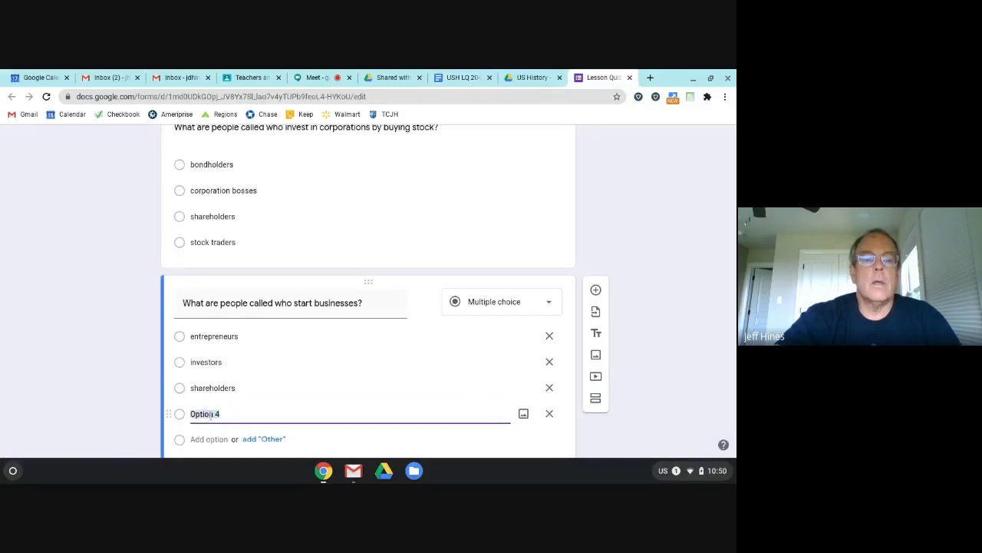
right_click(210, 415)
left_click(259, 287)
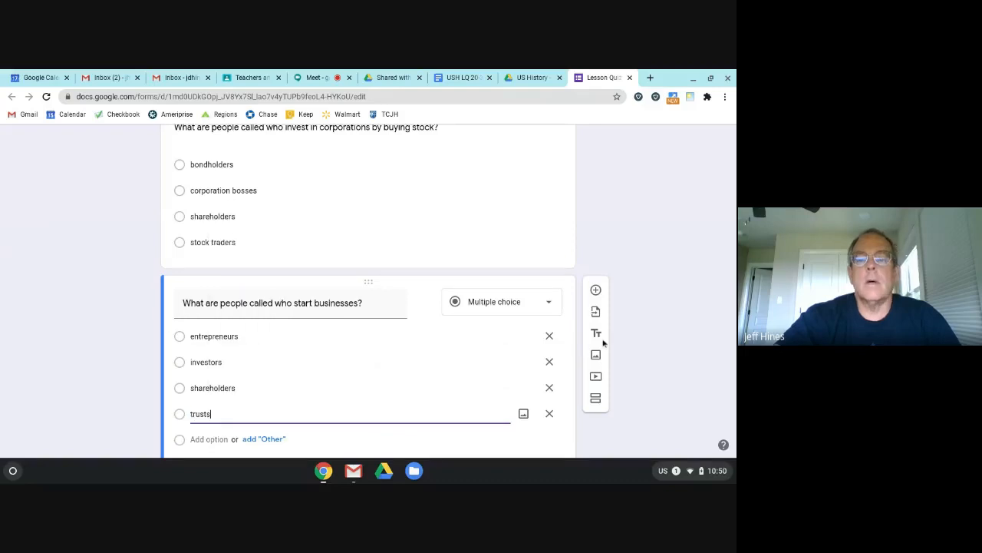
left_click(641, 325)
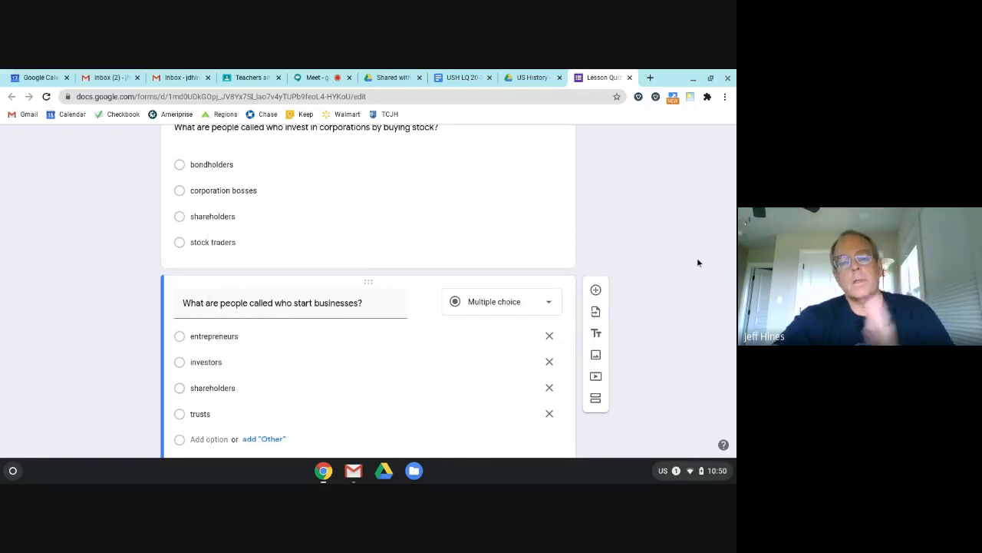
Step: Add a seventh question to the form and fill it with question 7's text, "Gaining almost total control of an industry is called", from the converted document
scroll(697, 261, "down", 1)
scroll(696, 265, "down", 1)
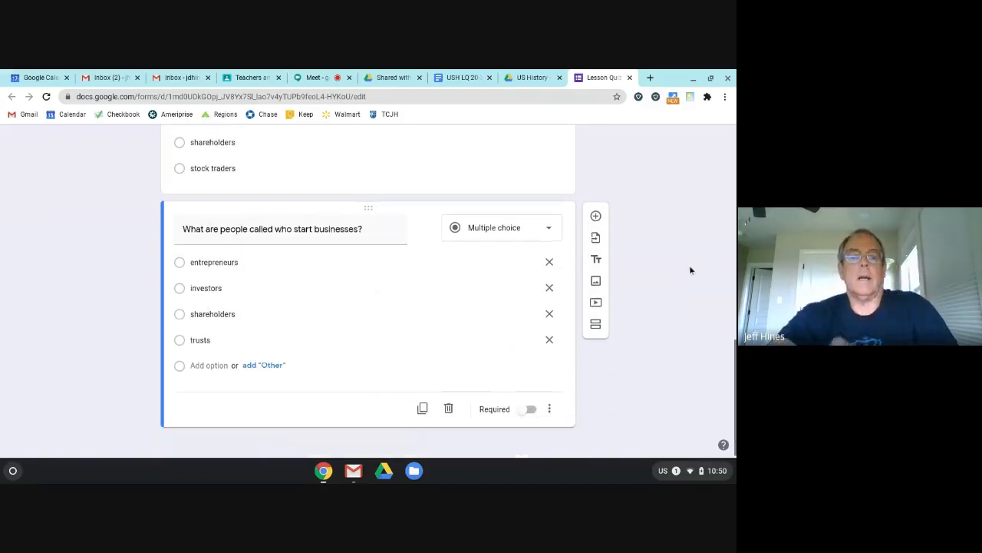
left_click(595, 214)
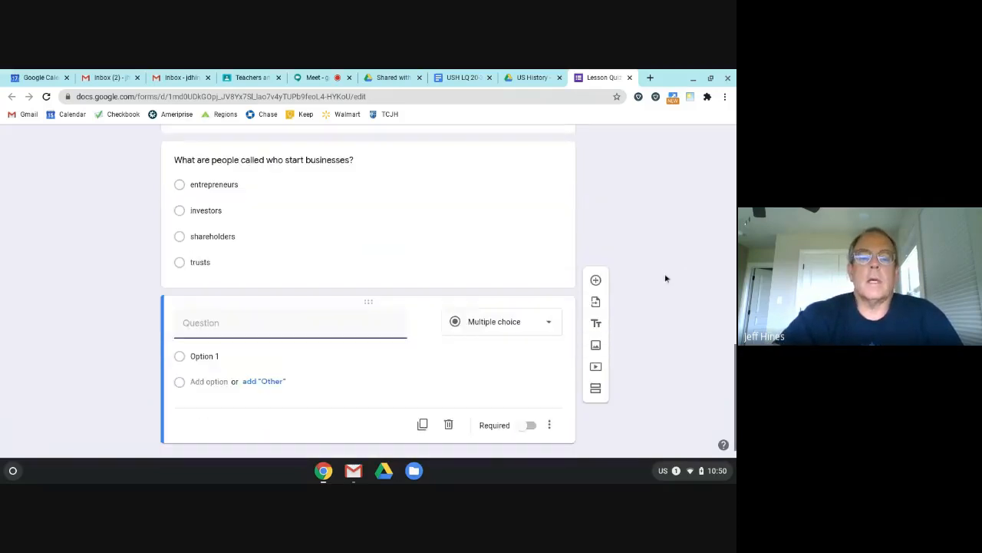
left_click(458, 78)
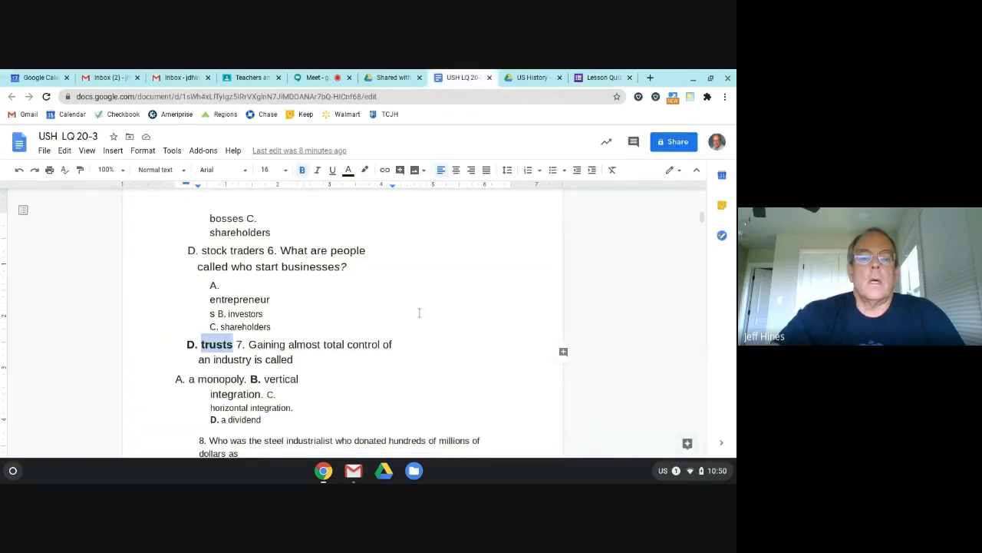
scroll(419, 313, "down", 1)
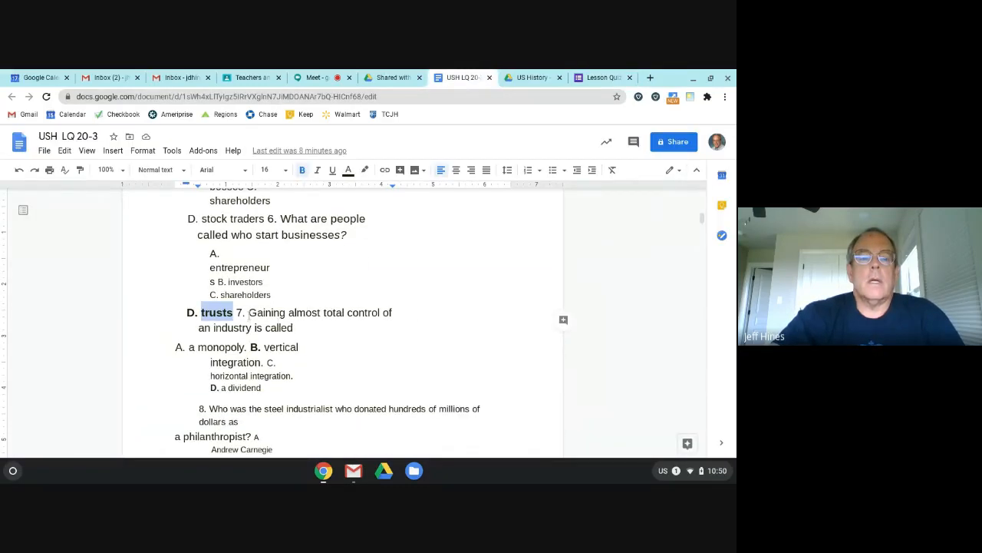
left_click(249, 313)
left_click_drag(249, 312, 298, 330)
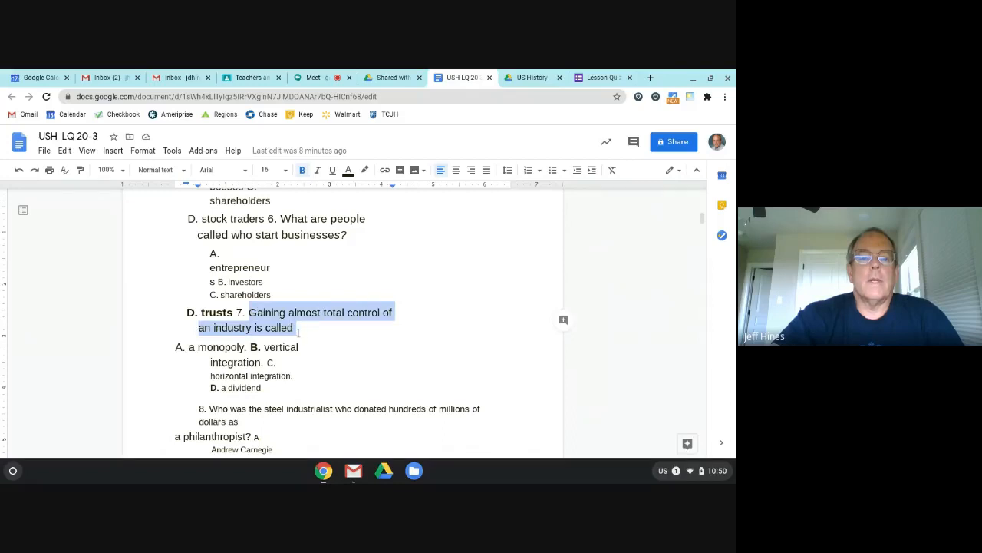
right_click(296, 328)
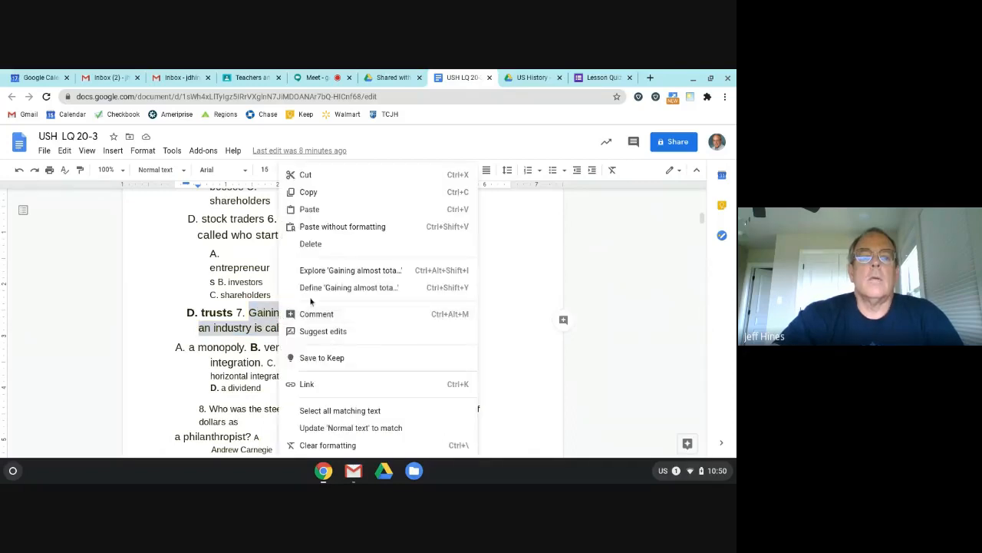
left_click(314, 192)
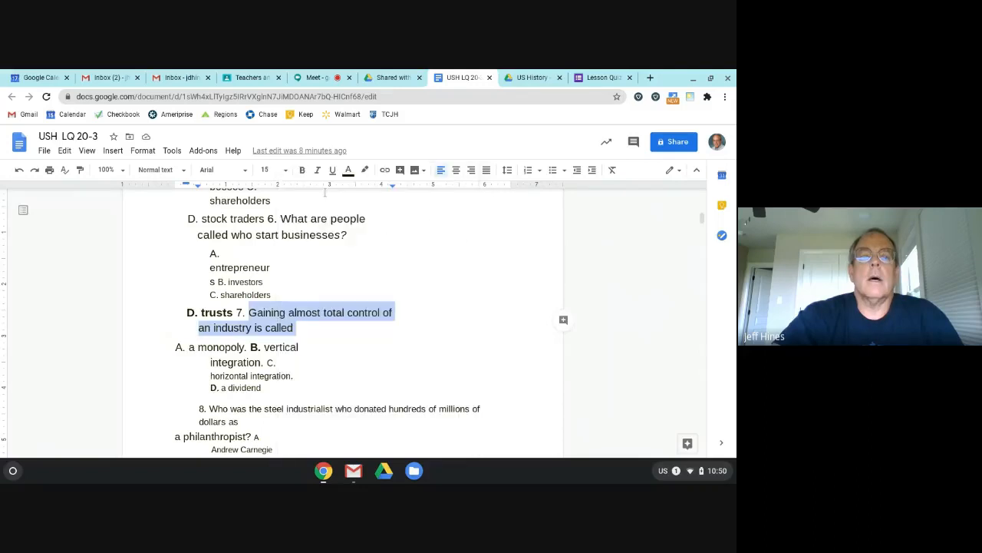
left_click(604, 78)
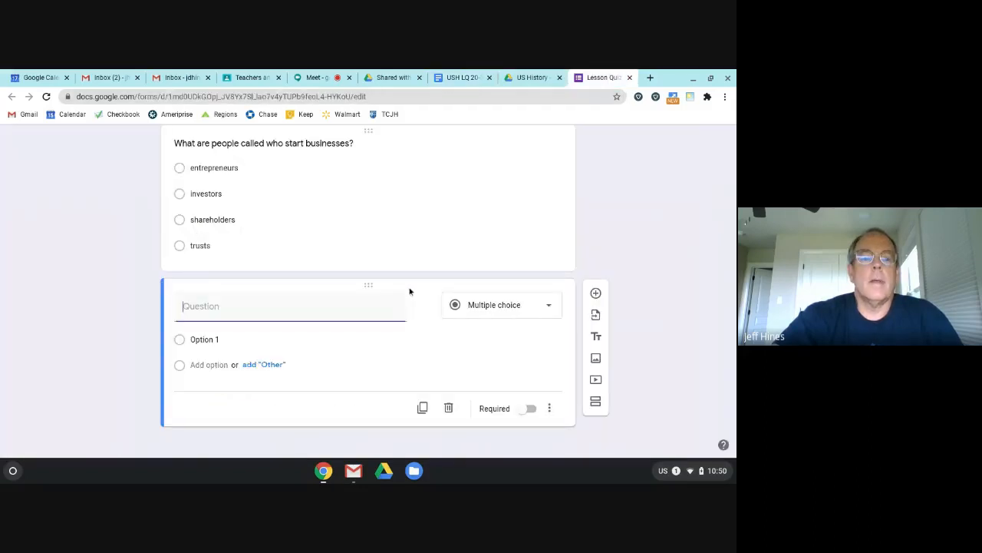
right_click(219, 310)
left_click(253, 211)
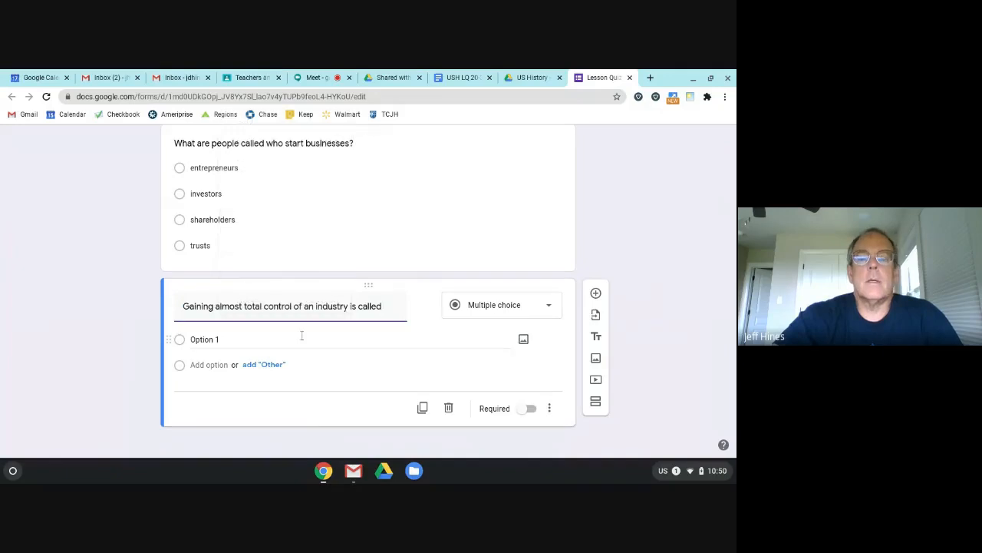
Step: Copy choice A, "a monopoly.", from question 7 in the converted document and paste it over Option 1 of the form's seventh question
left_click(470, 80)
scroll(207, 328, "down", 1)
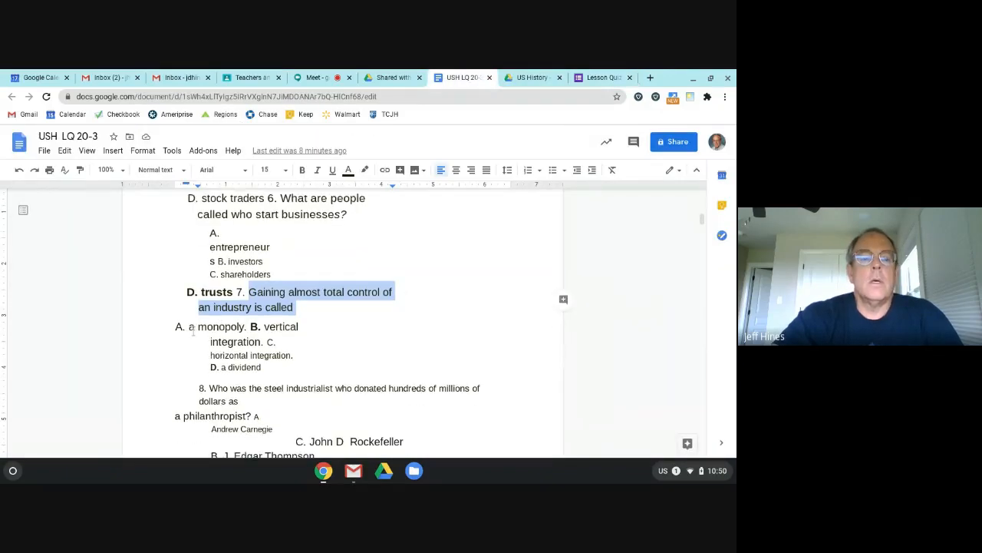
left_click_drag(189, 328, 247, 329)
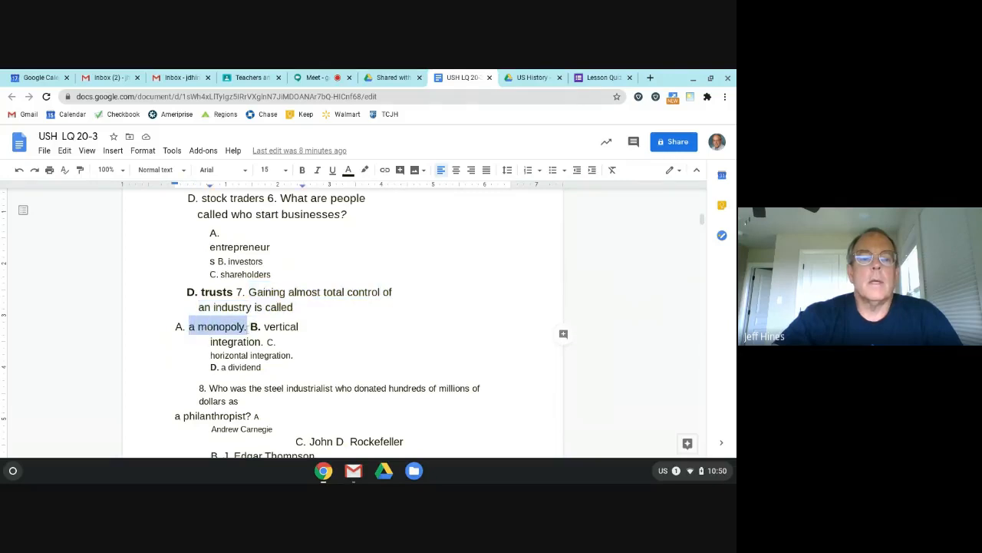
right_click(240, 326)
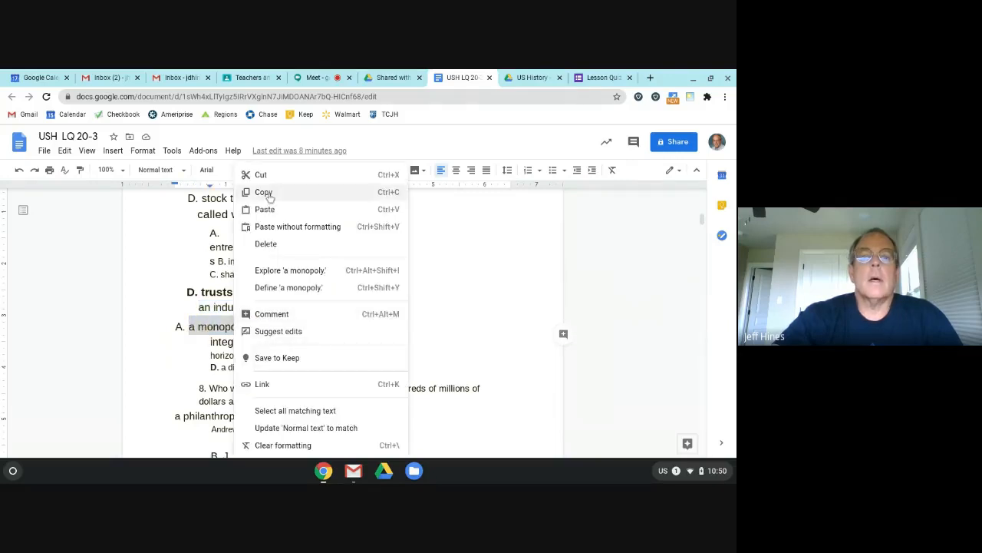
left_click(263, 192)
left_click(602, 77)
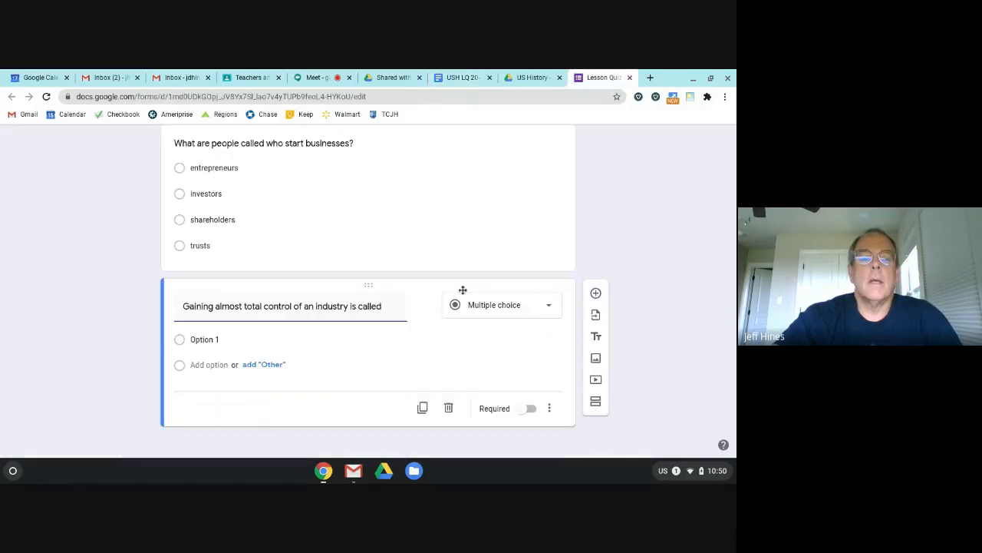
left_click(210, 343)
right_click(203, 343)
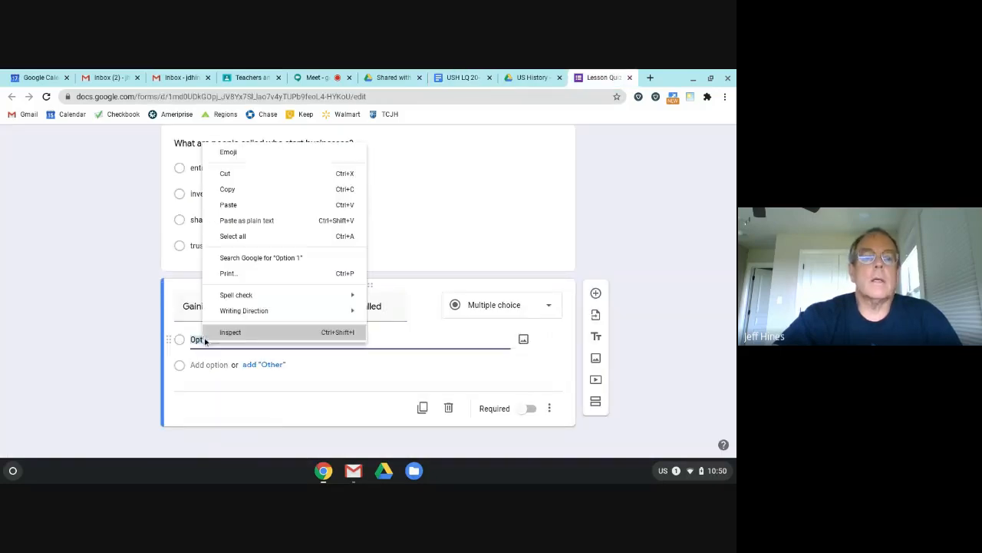
left_click(225, 211)
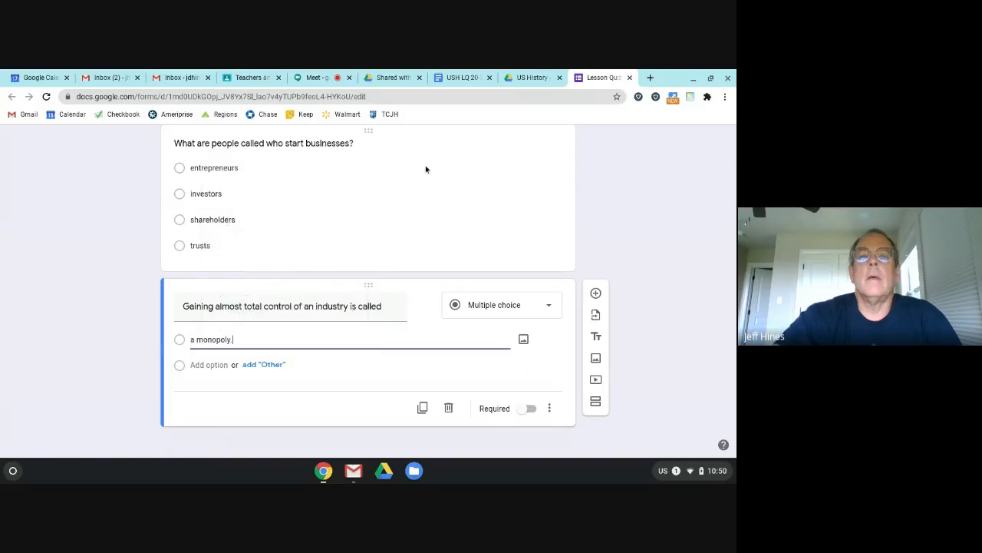
Step: Add a second answer option to the seventh question and fill it with choice B, "vertical integration.", copied from the converted document
left_click(463, 78)
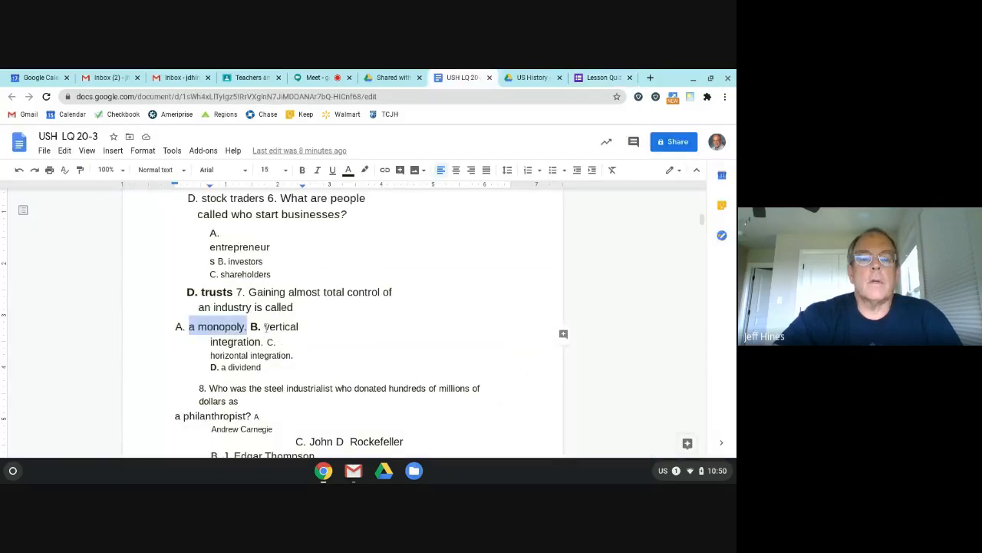
left_click_drag(264, 326, 263, 342)
right_click(280, 331)
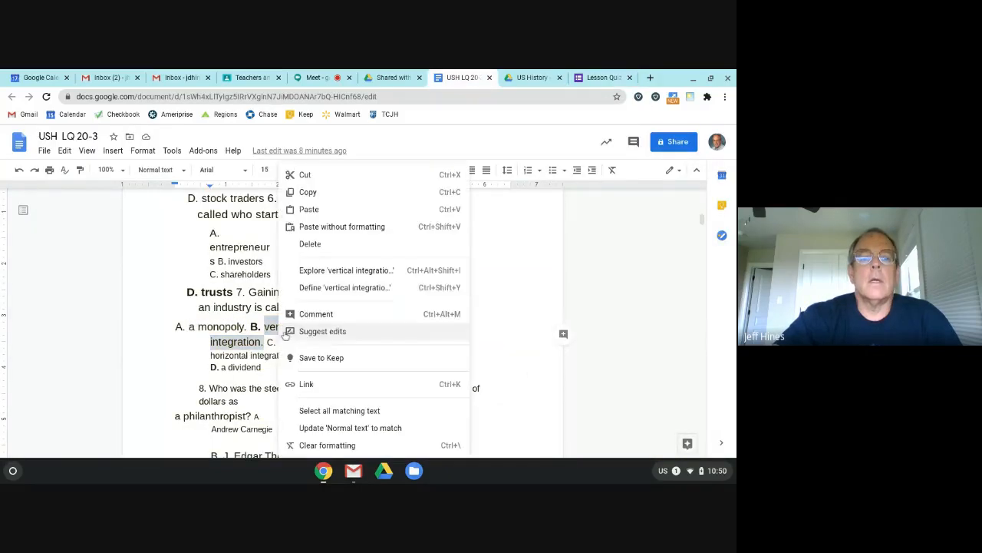
left_click(309, 192)
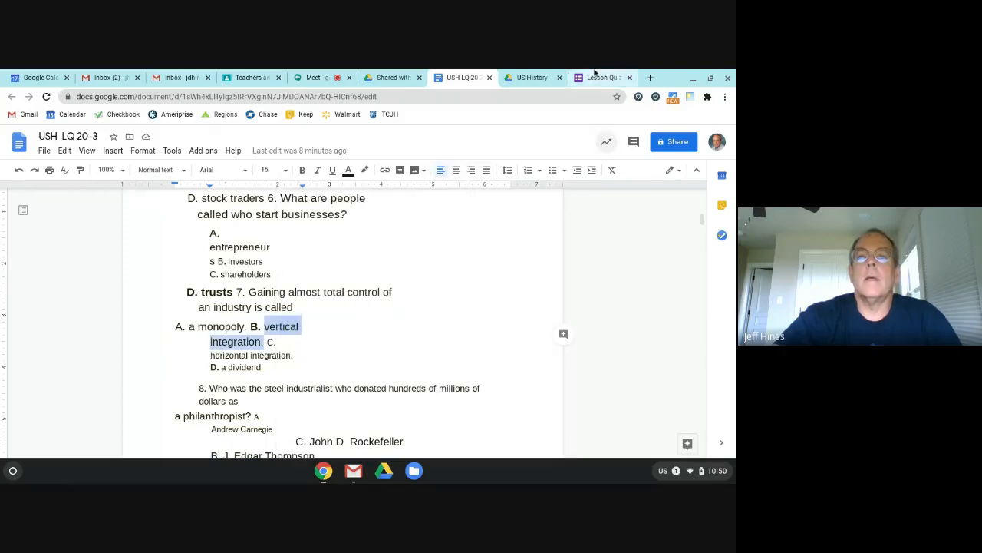
left_click(603, 77)
left_click(213, 364)
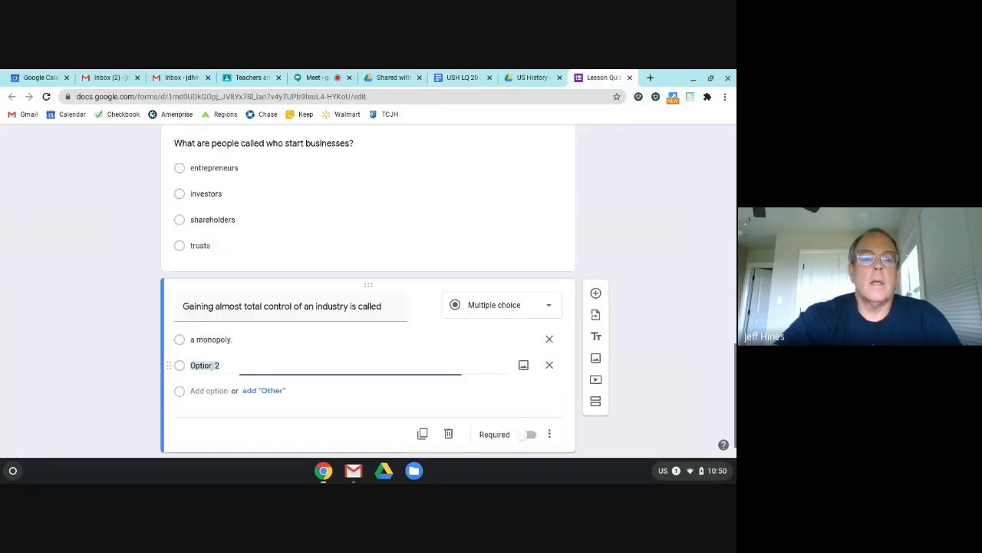
right_click(209, 366)
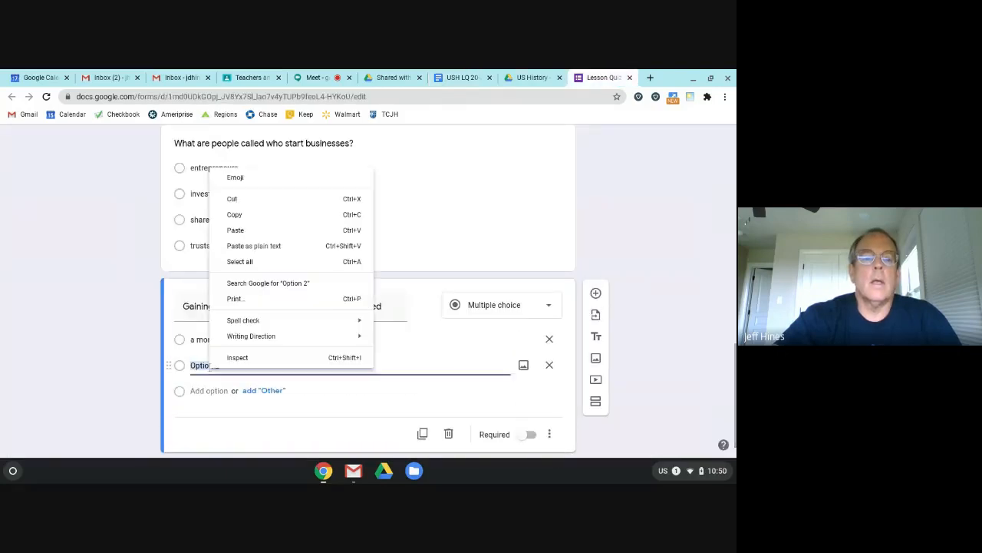
left_click(235, 231)
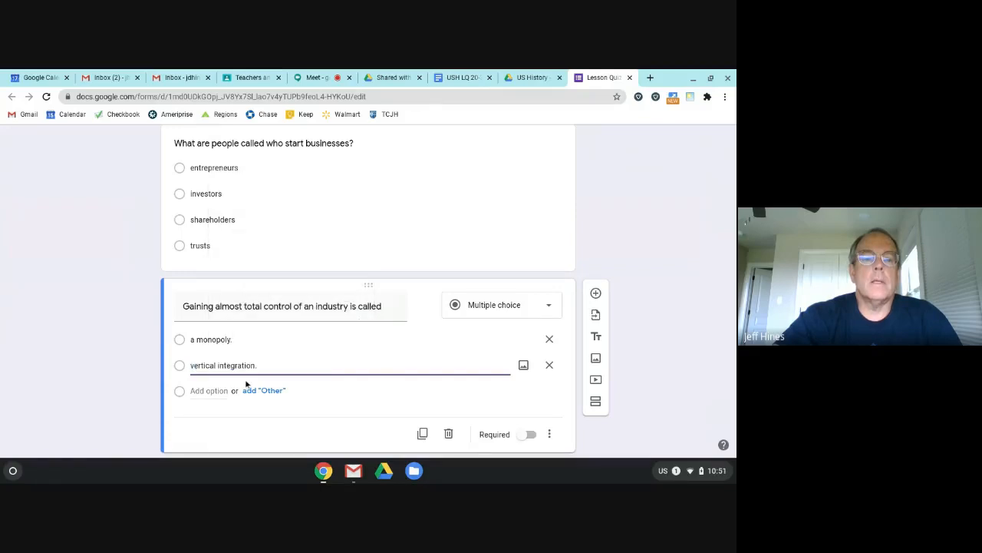
type(".")
Step: Add a third answer option to the seventh question and fill it with choice C, "horizontal integration.", copied from the converted document
key("Return")
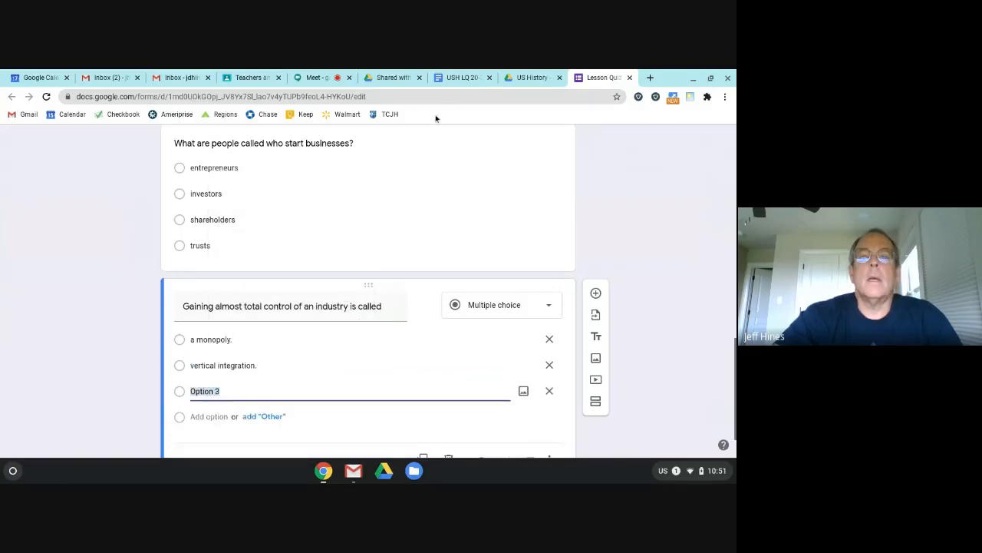
left_click(462, 80)
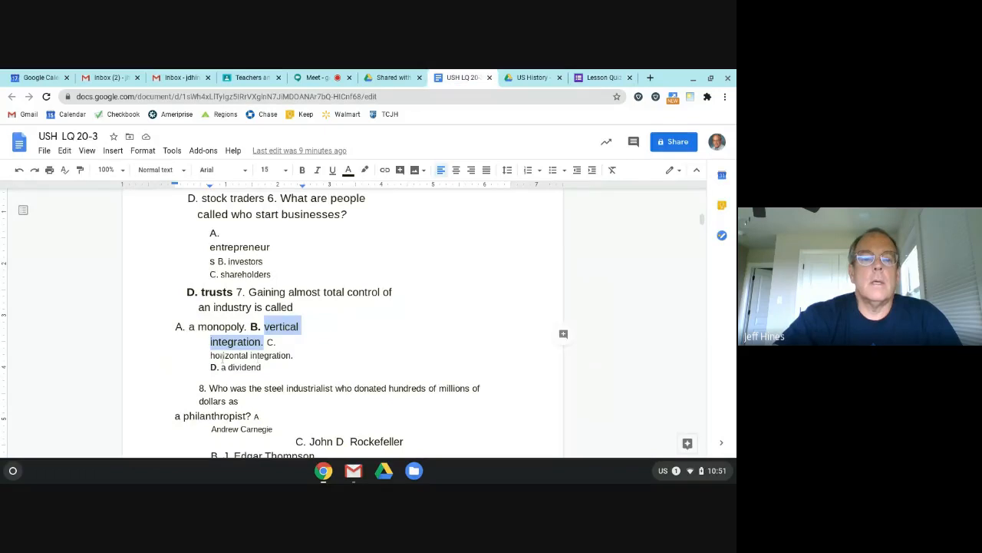
left_click_drag(212, 356, 292, 355)
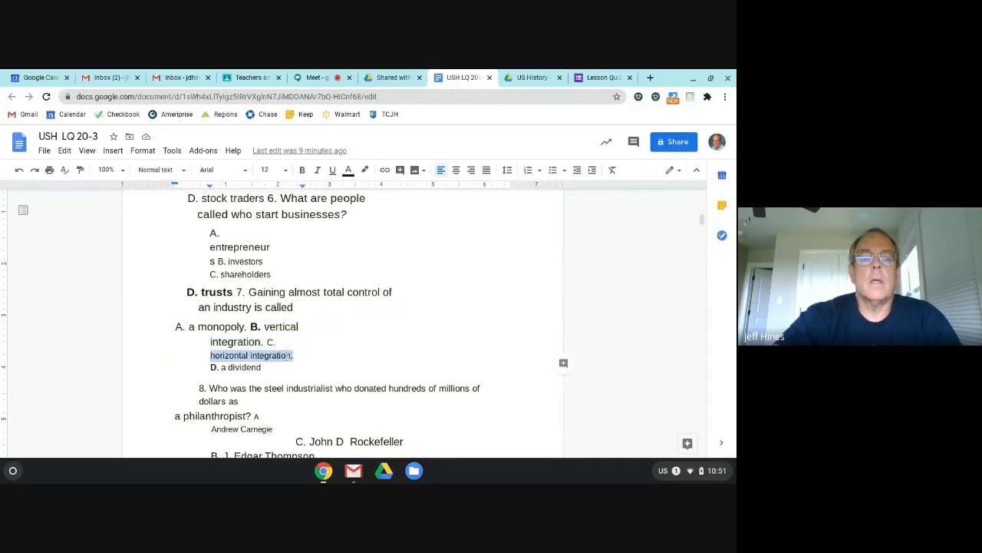
right_click(288, 355)
left_click(312, 193)
left_click(602, 78)
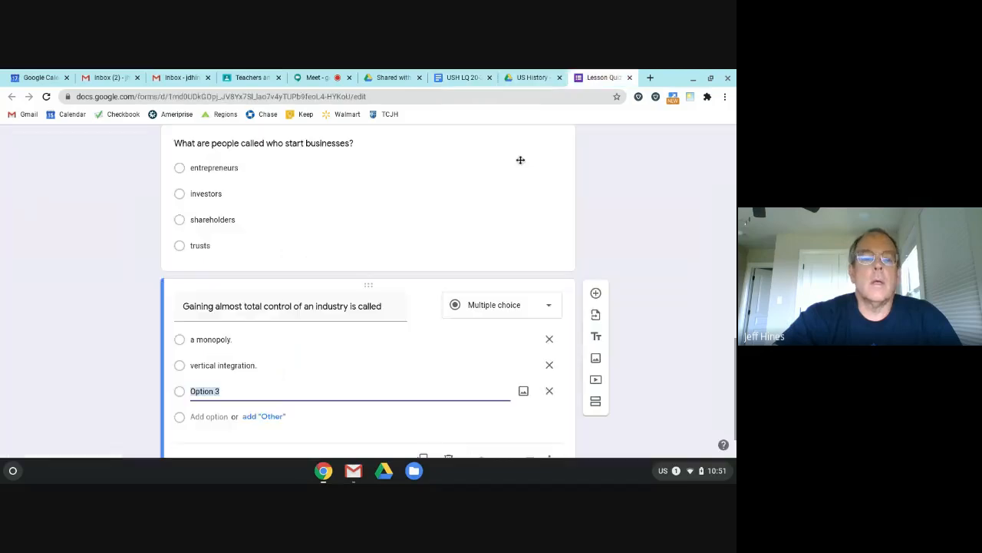
right_click(203, 391)
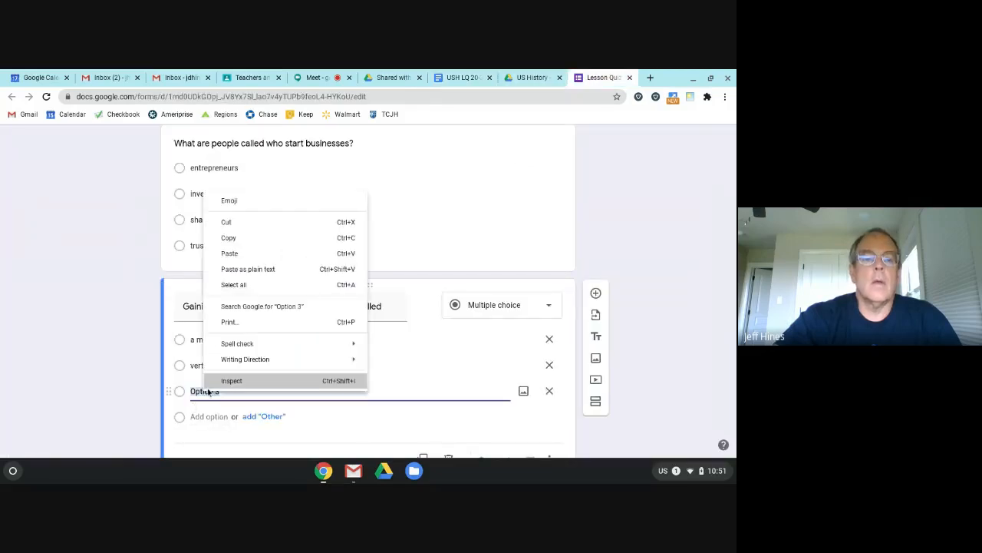
left_click(247, 256)
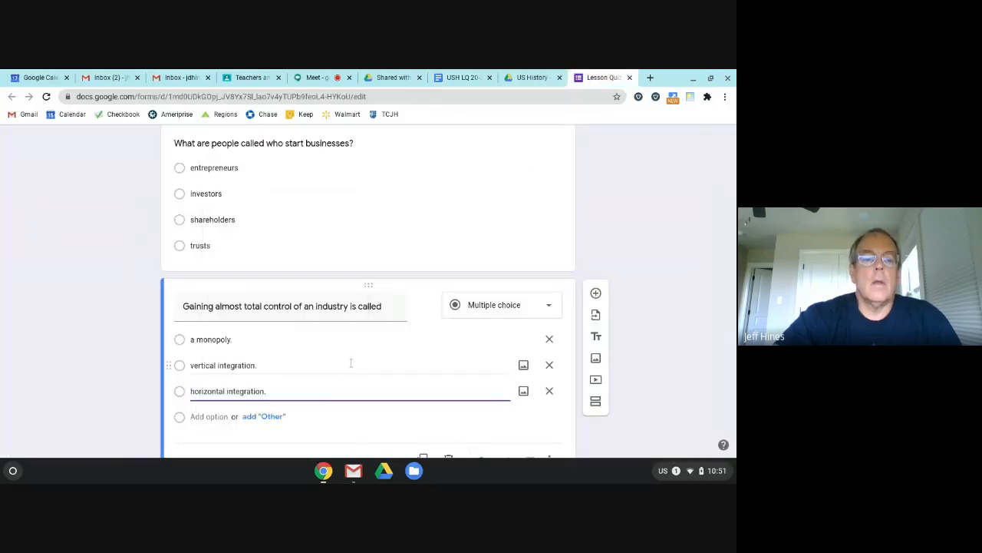
Step: Add a fourth answer option to the seventh question and fill it with choice D, "a dividend", copied from the converted document
key("Return")
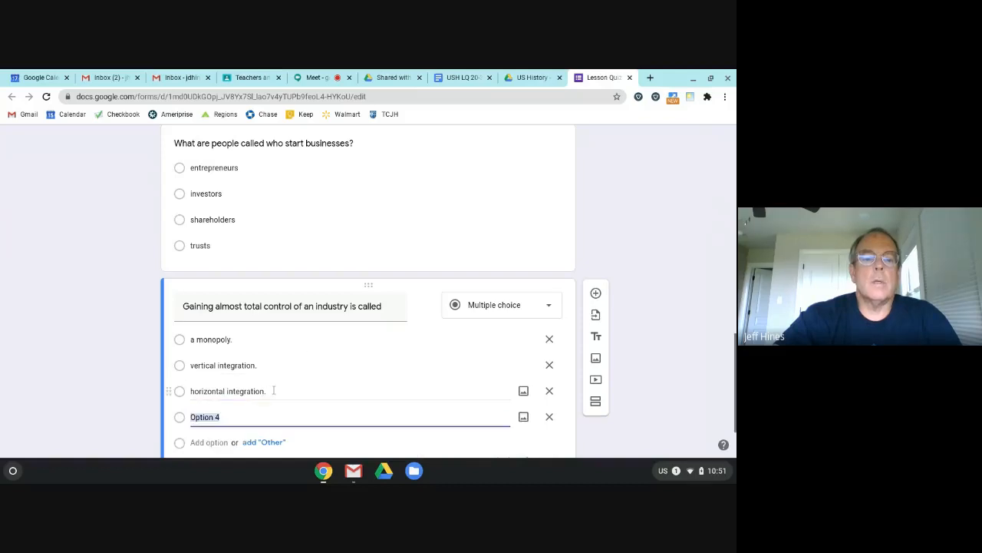
left_click(463, 76)
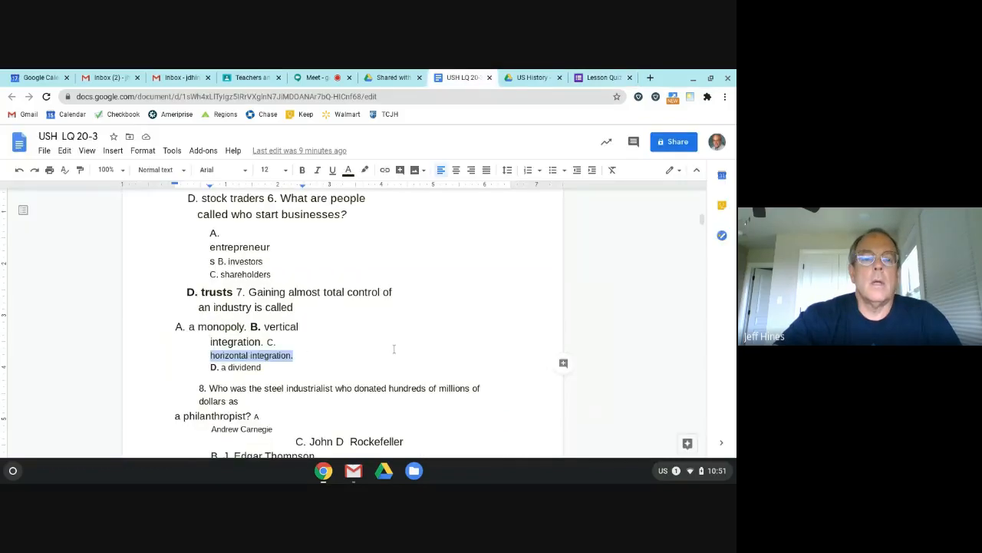
left_click_drag(222, 367, 263, 367)
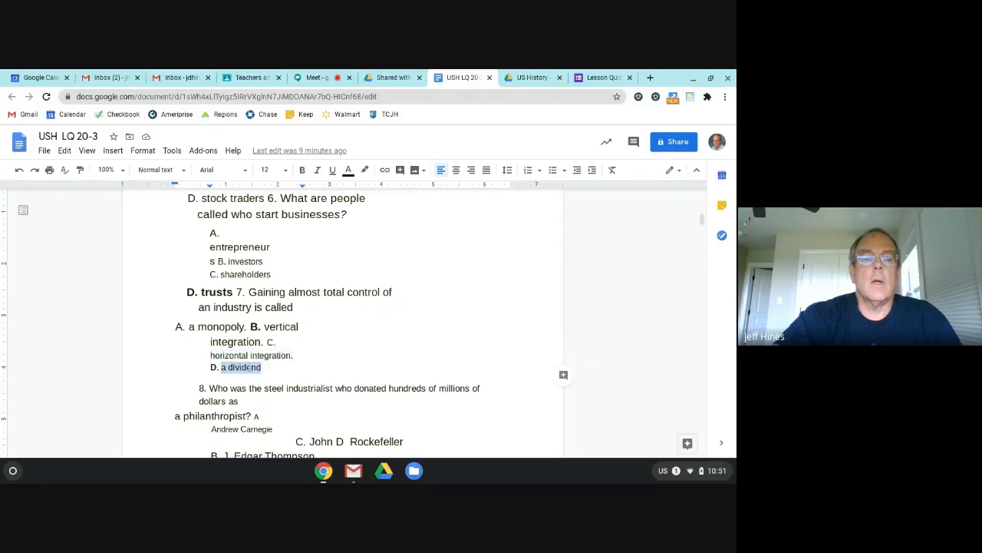
right_click(248, 367)
left_click(307, 191)
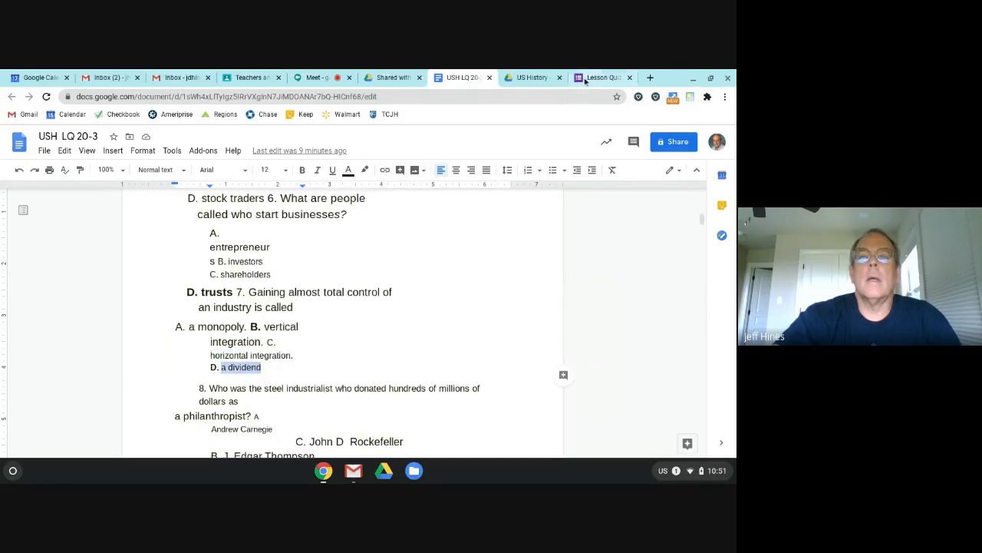
left_click(584, 81)
right_click(204, 418)
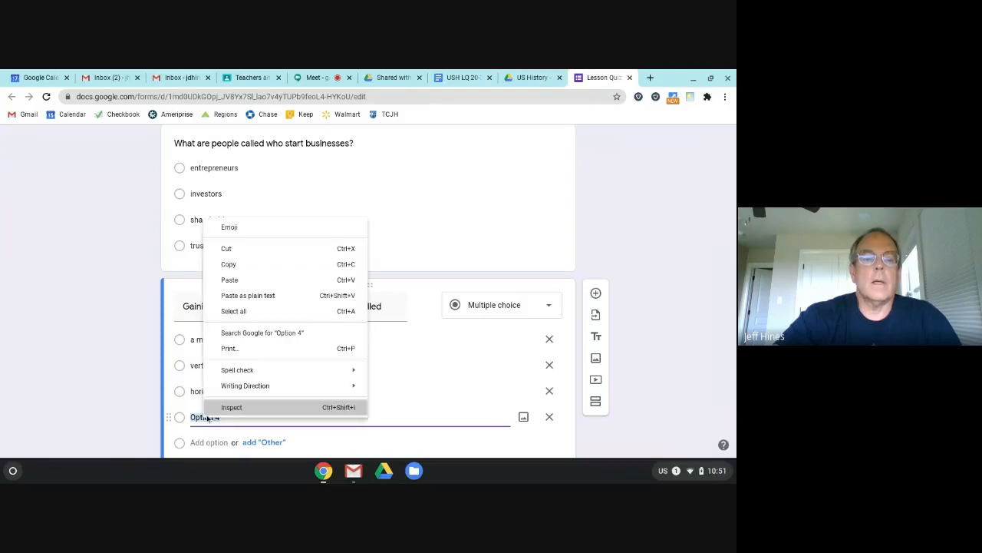
left_click(244, 279)
scroll(385, 409, "down", 1)
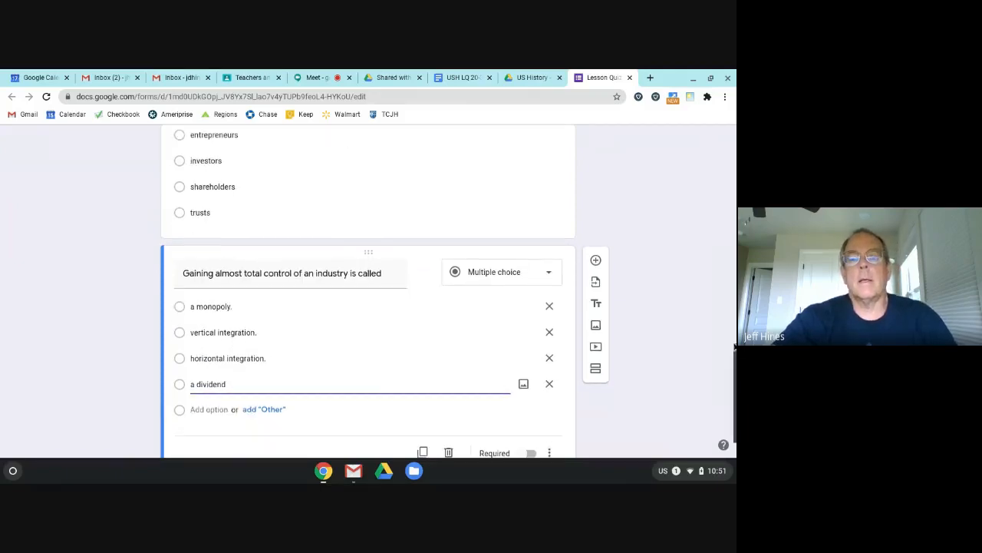
left_click(678, 345)
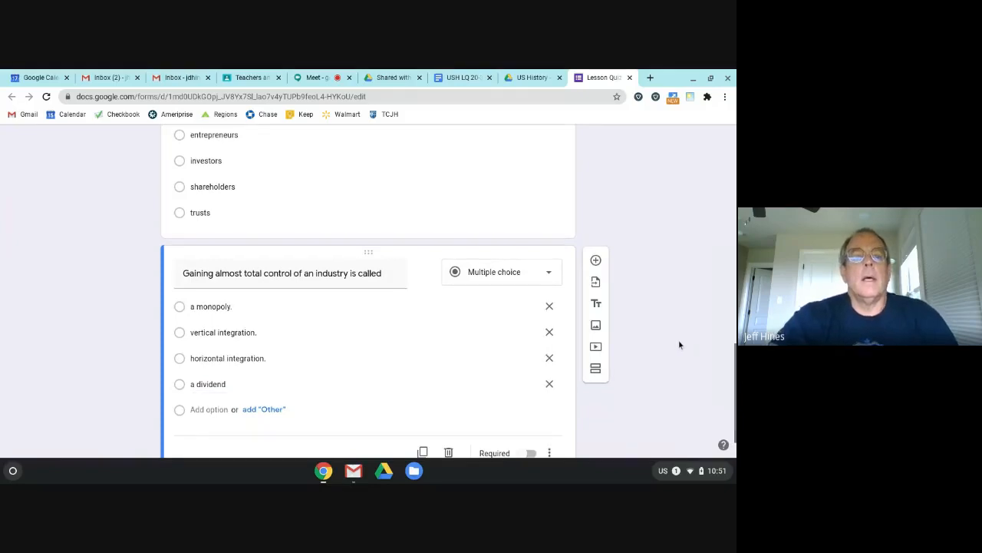
Step: Add an eighth question with question 8's text from the converted document, "Who was the steel industrialist who donated hundreds of millions of dollars as a philanthropist?"
scroll(678, 344, "down", 1)
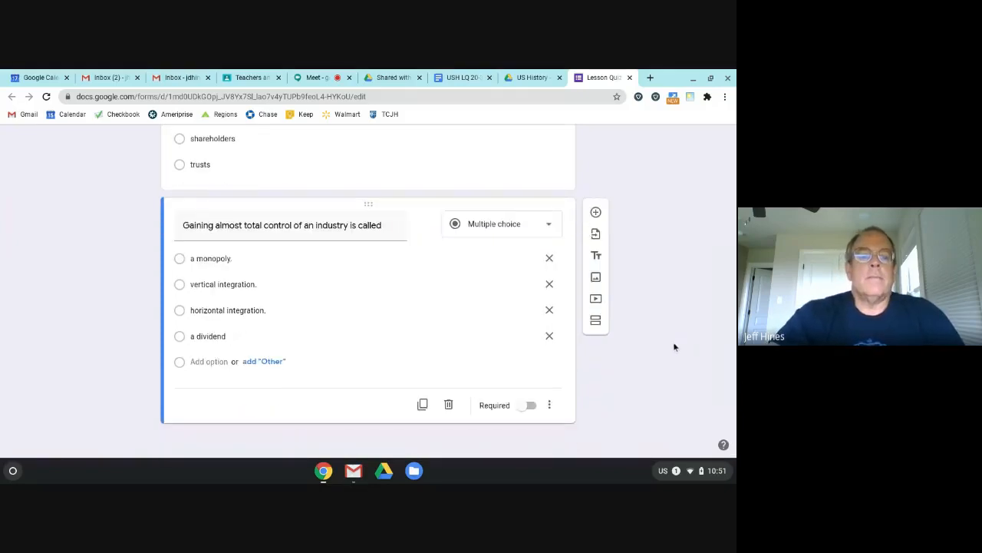
left_click(596, 212)
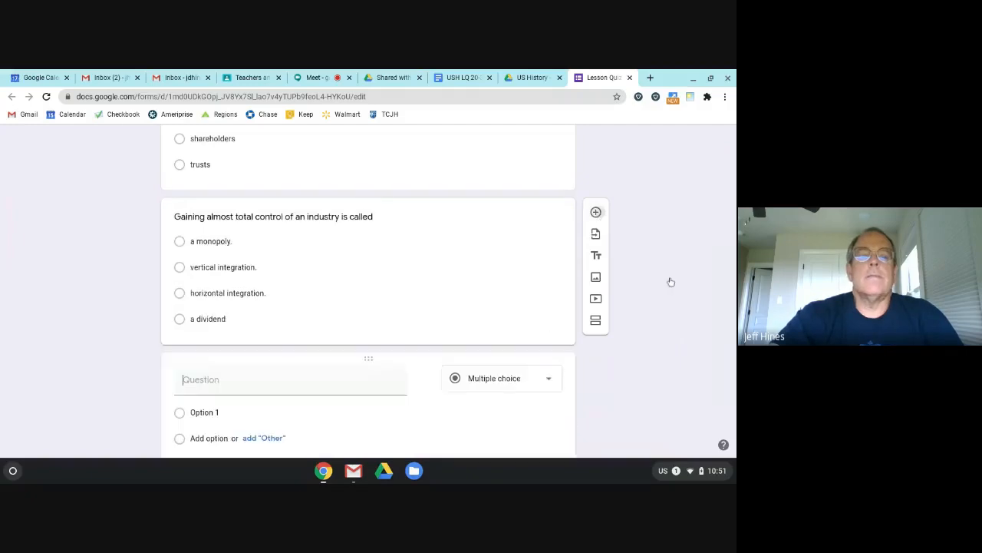
left_click(455, 79)
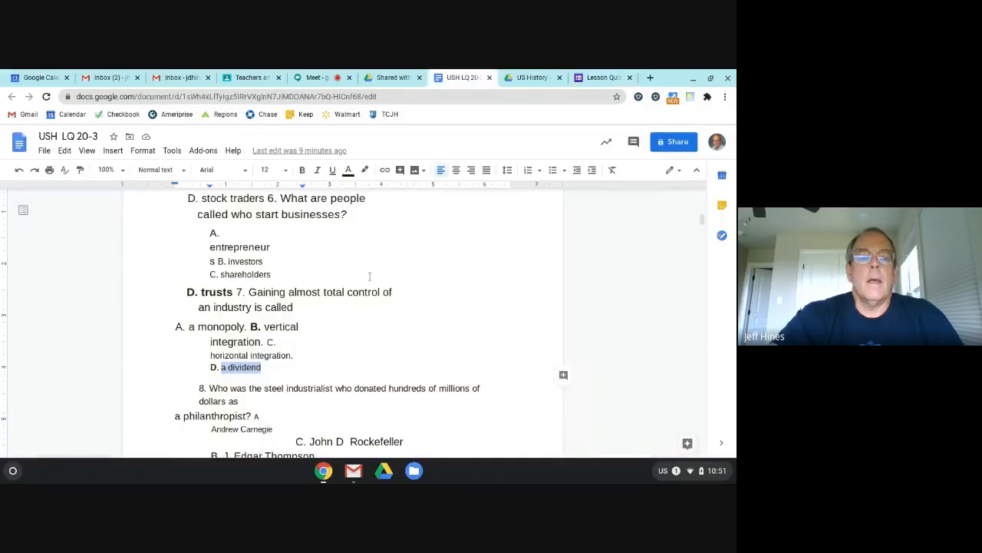
scroll(292, 310, "down", 3)
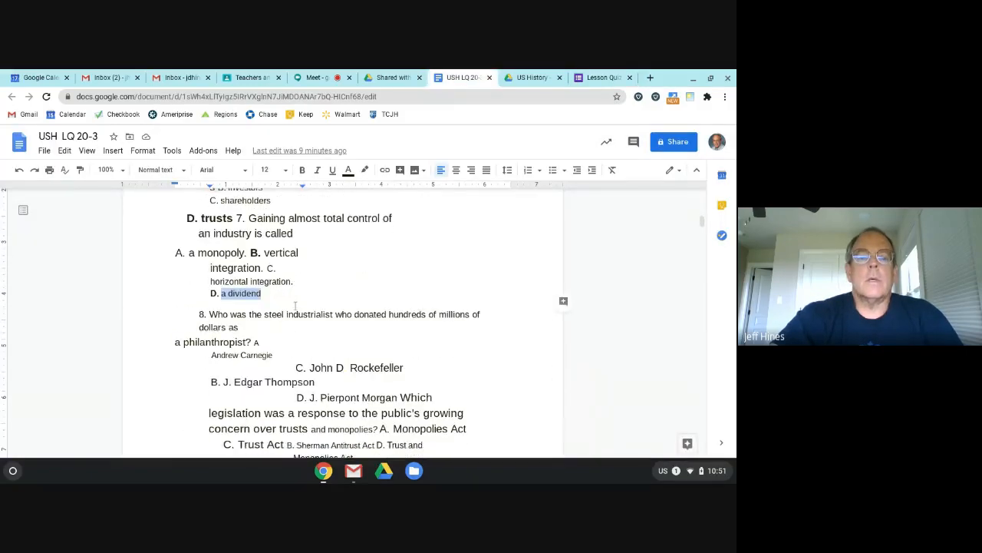
scroll(299, 297, "down", 1)
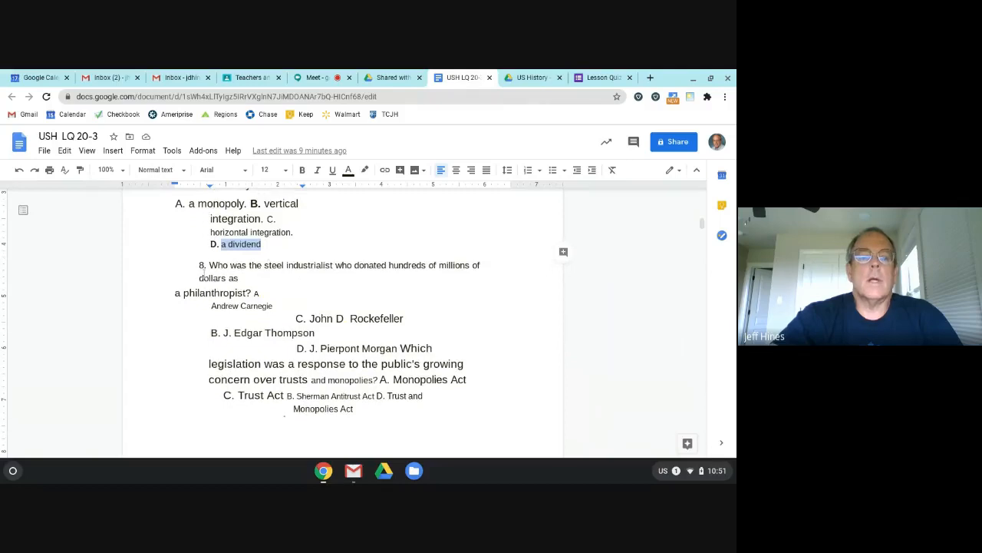
left_click_drag(210, 265, 250, 293)
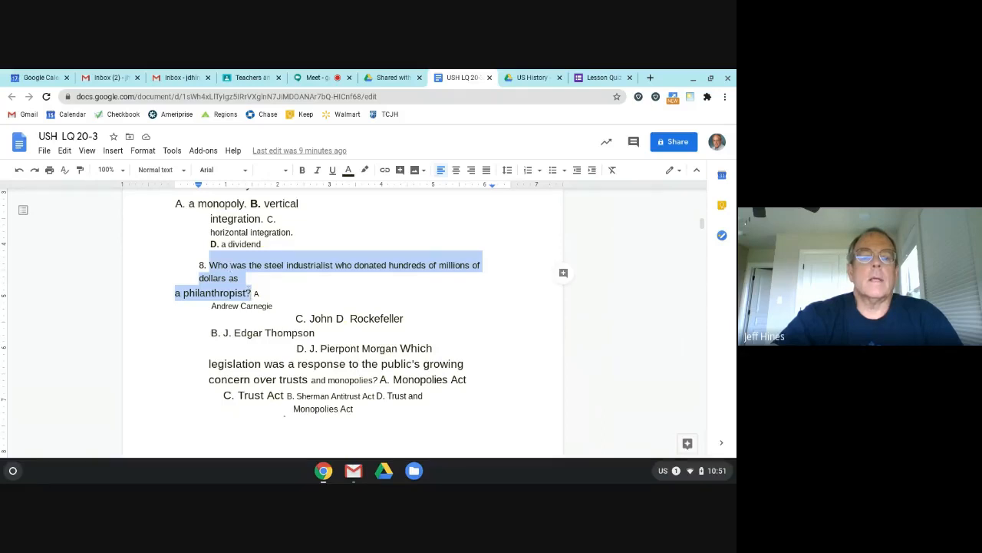
right_click(231, 273)
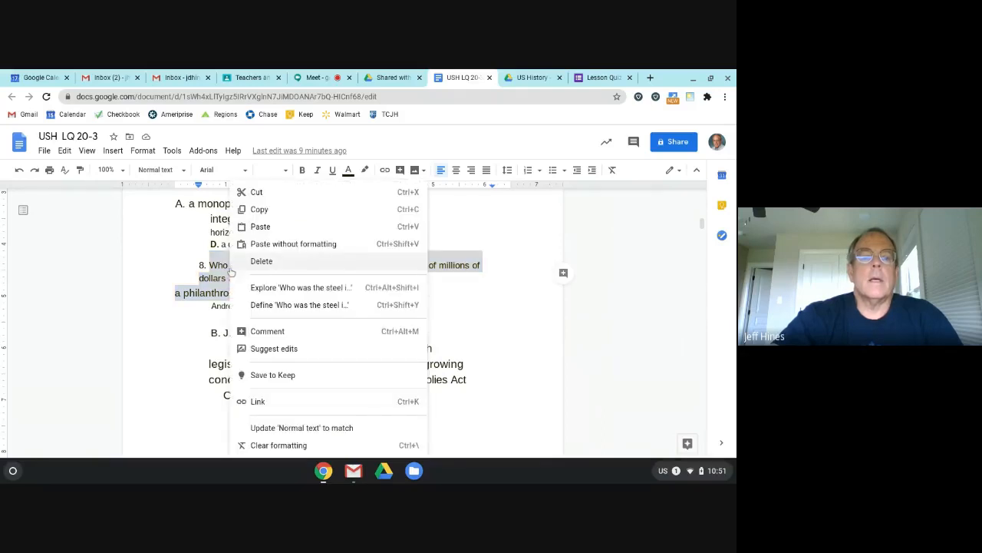
left_click(263, 217)
left_click(602, 77)
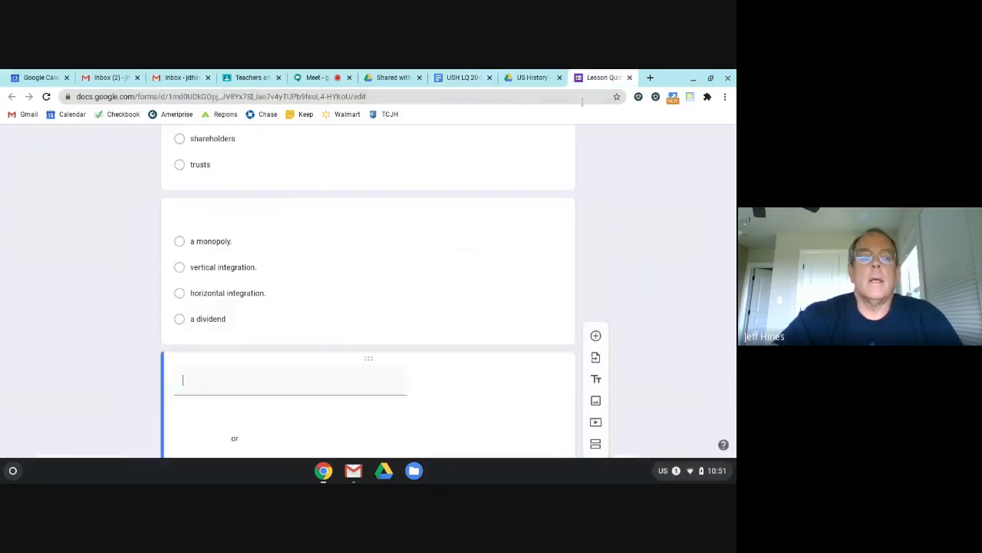
right_click(215, 388)
left_click(261, 283)
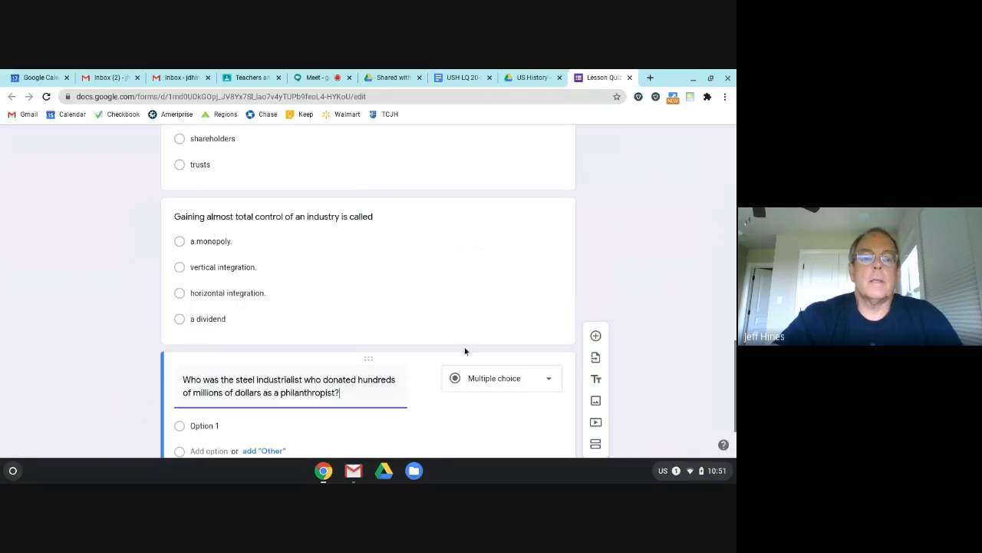
Step: Copy choice A, "Andrew Carnegie", from question 8 in the converted document over the eighth question's Option 1 and add a second answer option
scroll(568, 320, "down", 2)
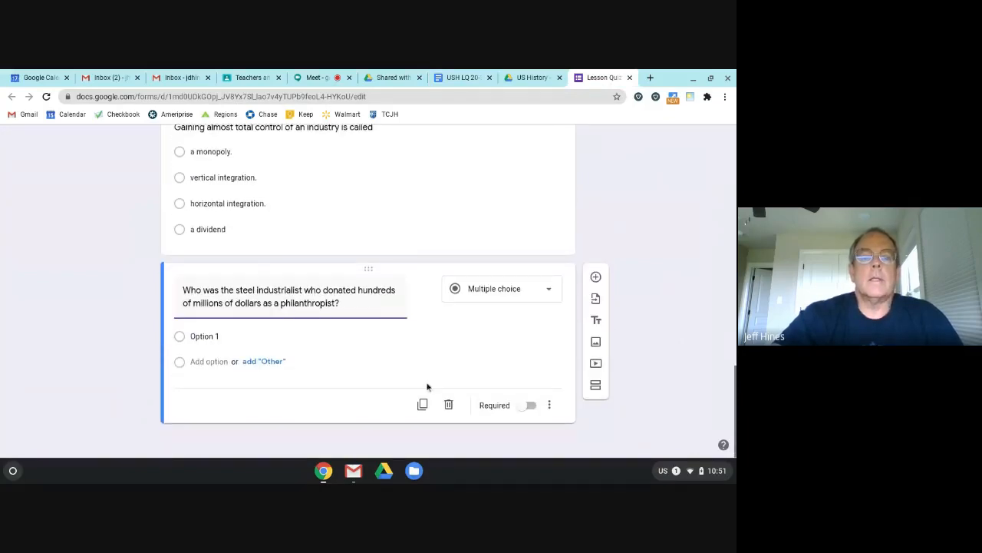
left_click(464, 80)
scroll(230, 241, "down", 2)
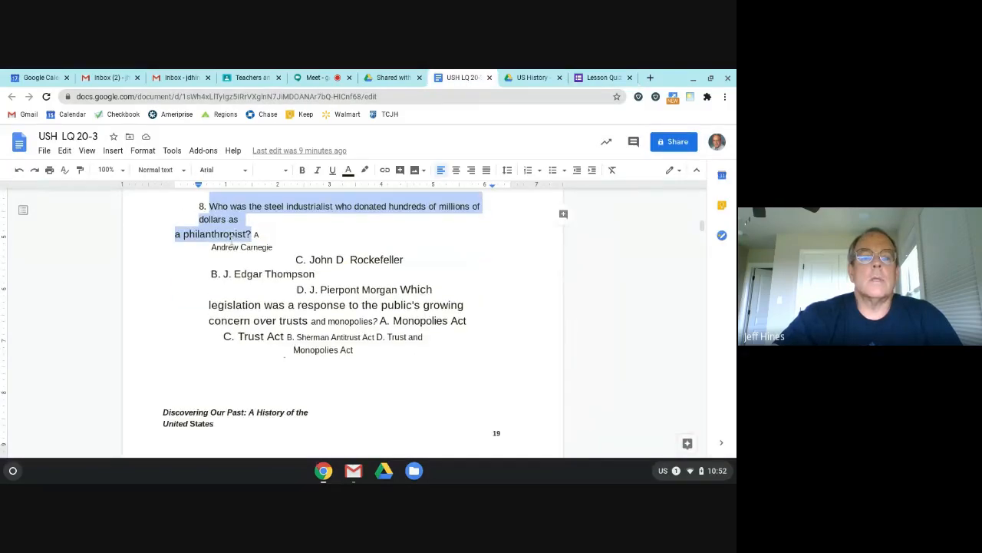
left_click_drag(211, 247, 264, 247)
right_click(262, 247)
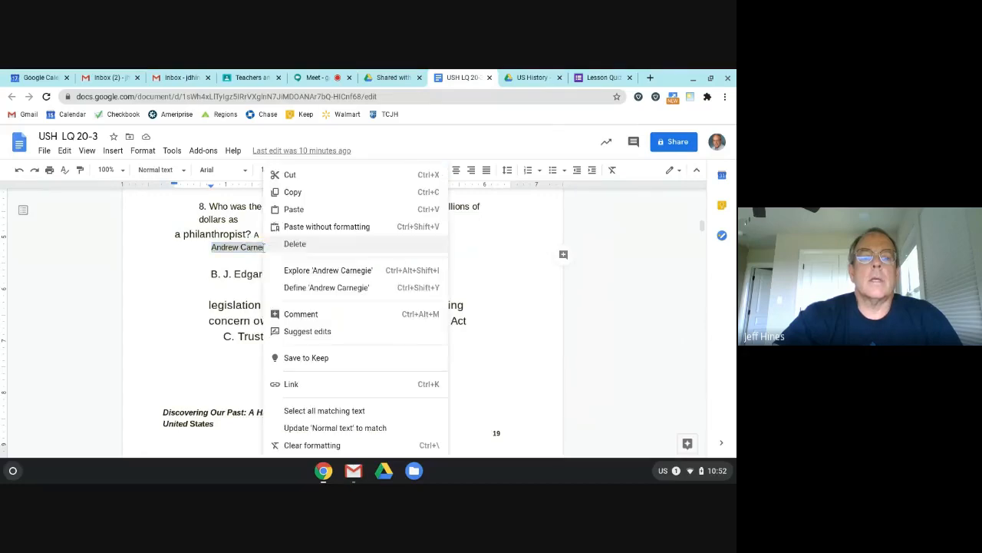
left_click(290, 192)
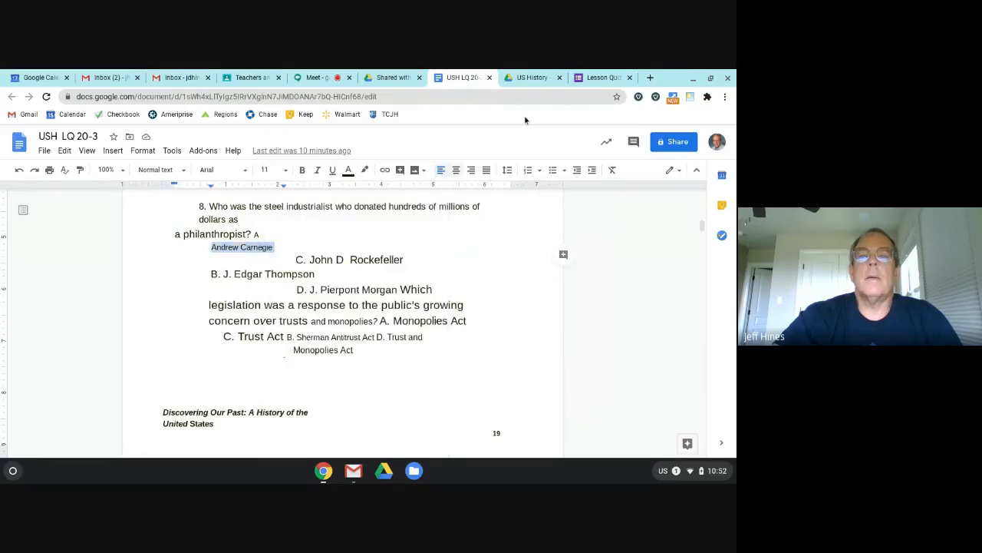
left_click(602, 77)
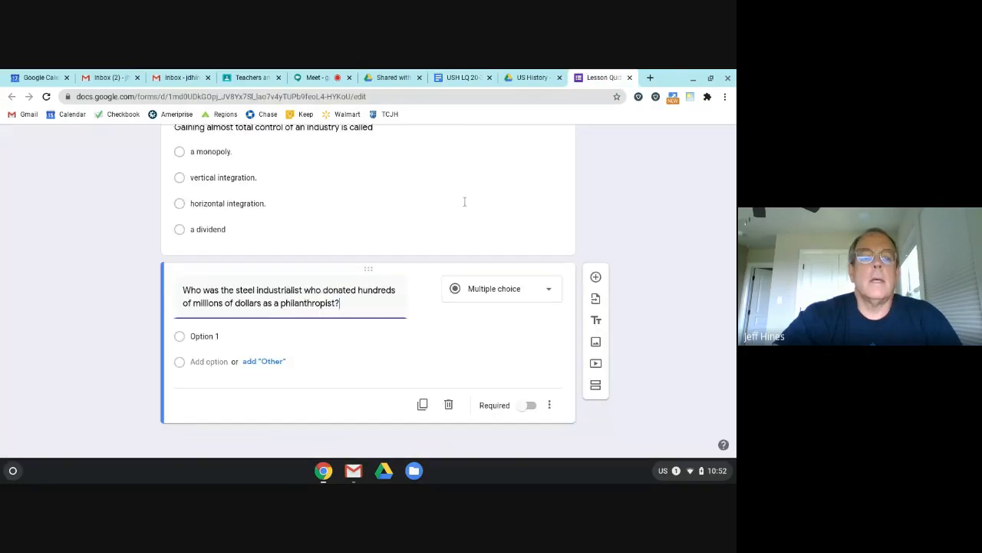
left_click(212, 339)
right_click(213, 336)
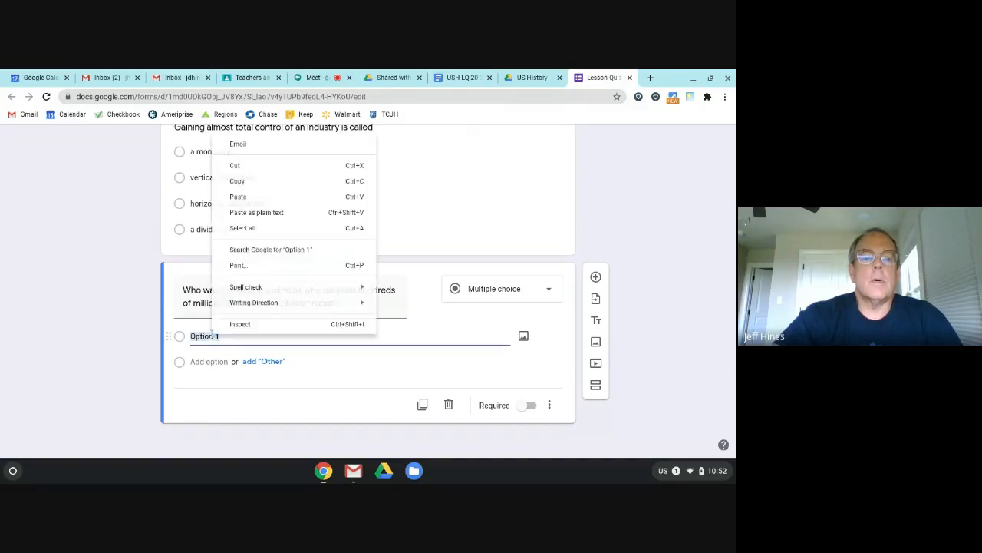
left_click(239, 196)
left_click(210, 362)
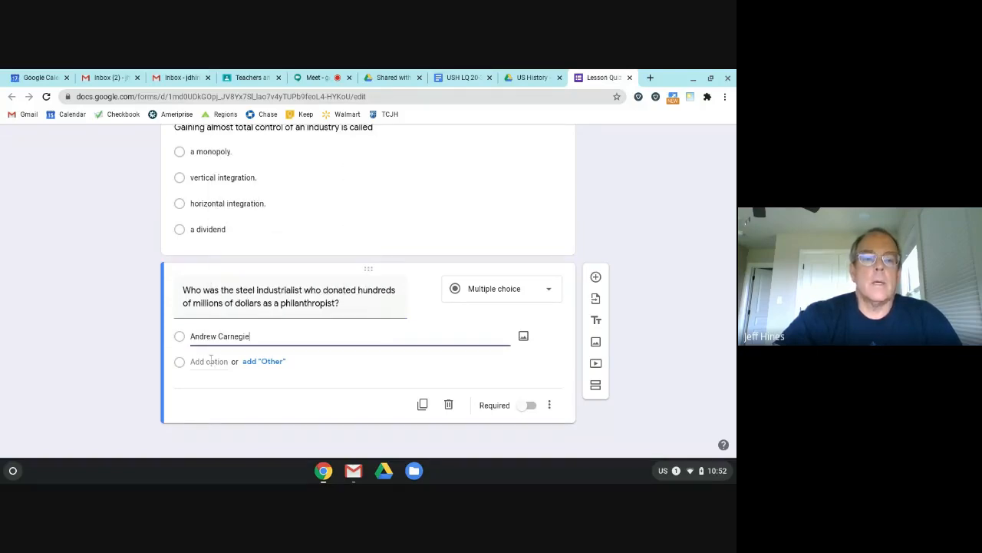
Step: Copy choice C, "John D. Rockefeller", from question 8 in the converted document over the eighth question's Option 2
left_click(464, 77)
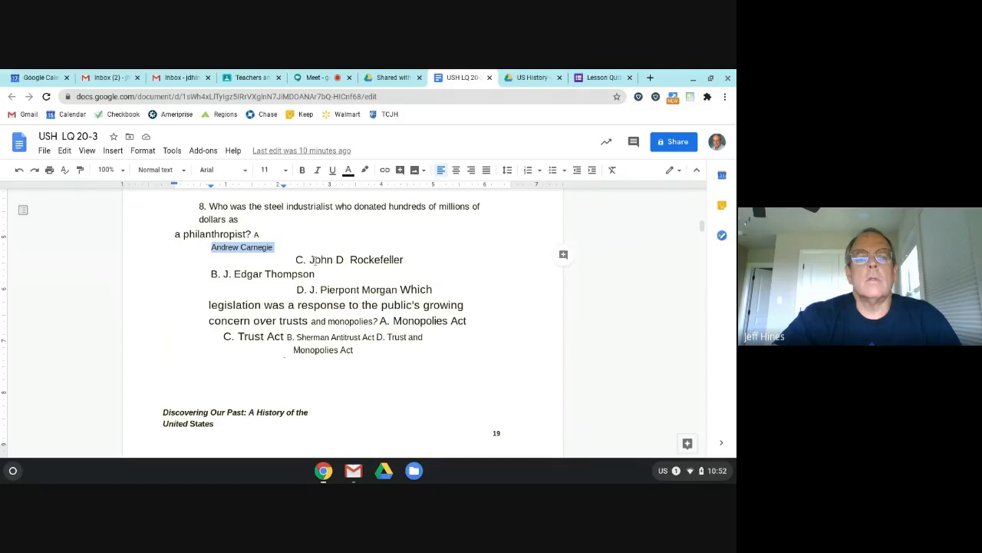
left_click_drag(310, 259, 404, 261)
right_click(372, 261)
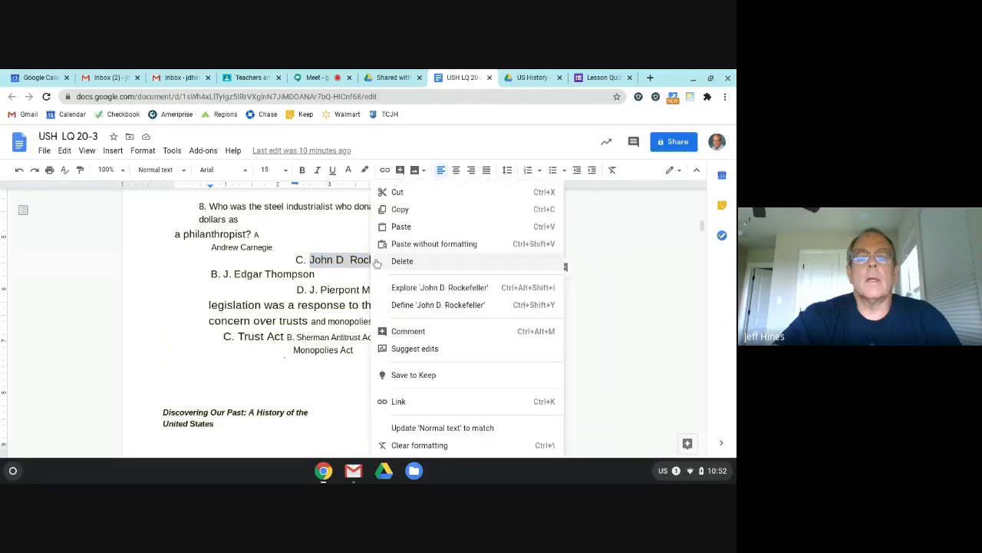
left_click(408, 212)
left_click(605, 77)
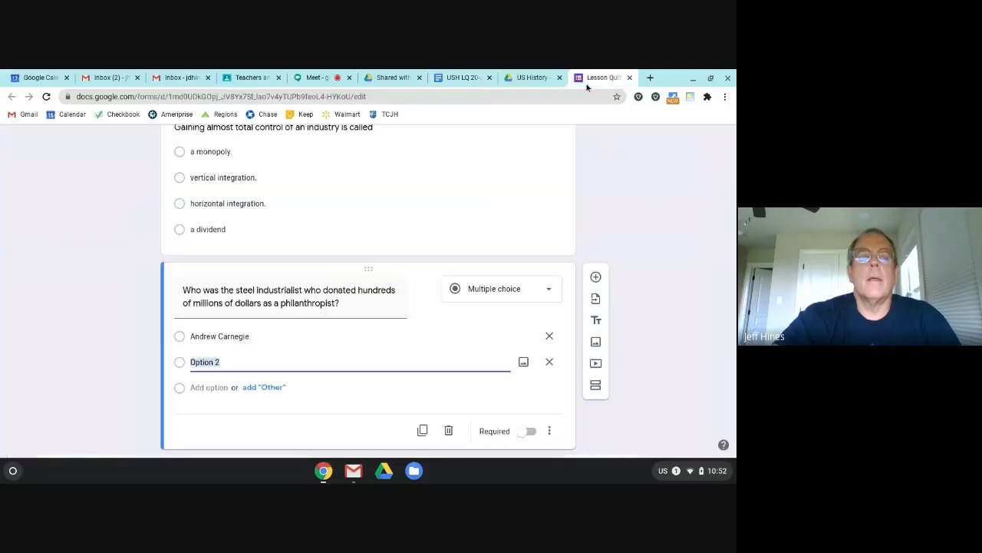
left_click(204, 364)
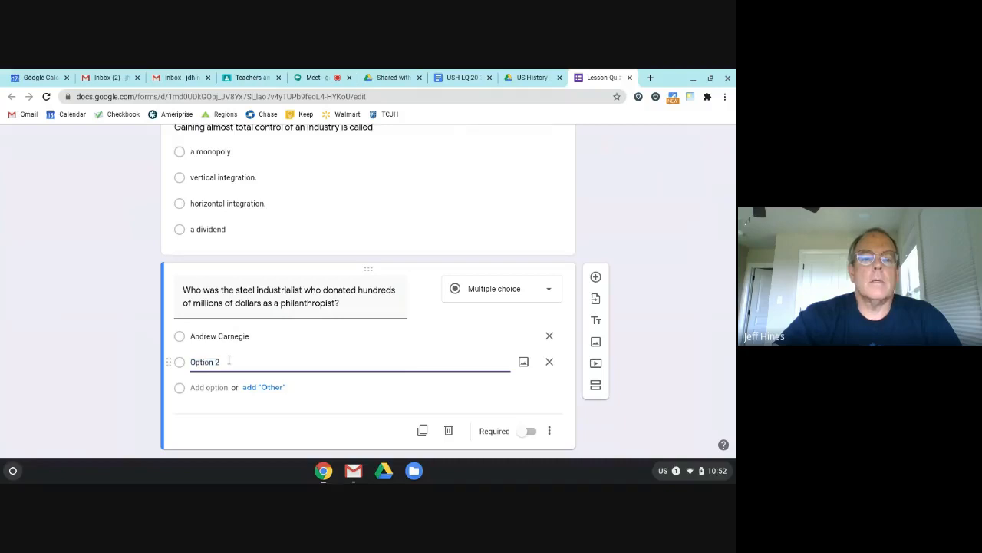
left_click_drag(229, 360, 189, 362)
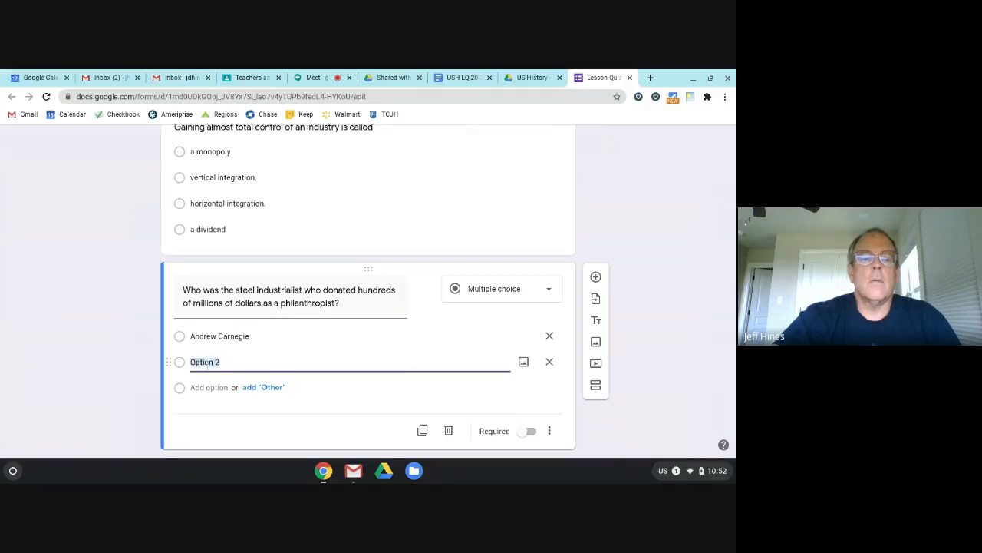
right_click(216, 366)
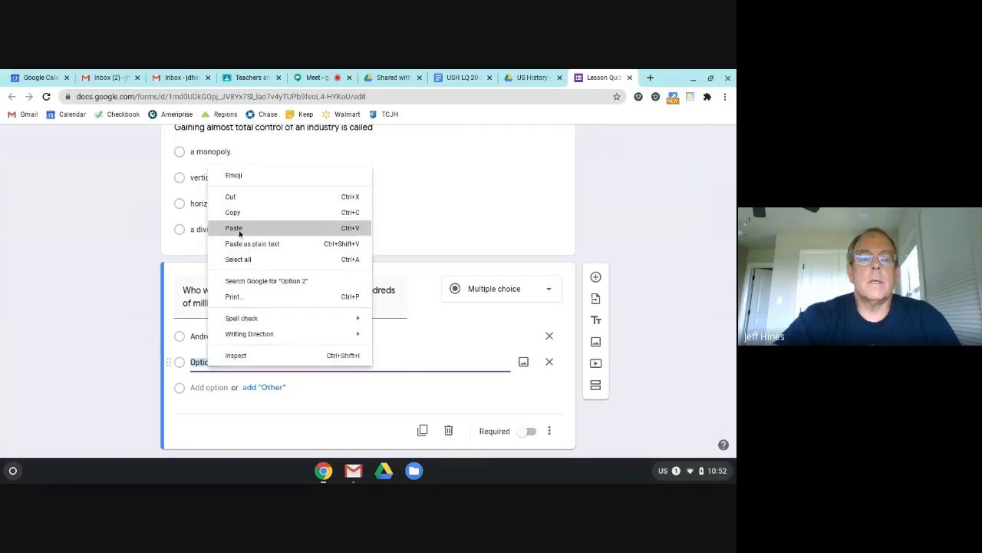
left_click(238, 229)
Step: Add a third answer option to the eighth question and fill it with choice B, "J. Edgar Thompson", copied from the converted document
left_click(217, 389)
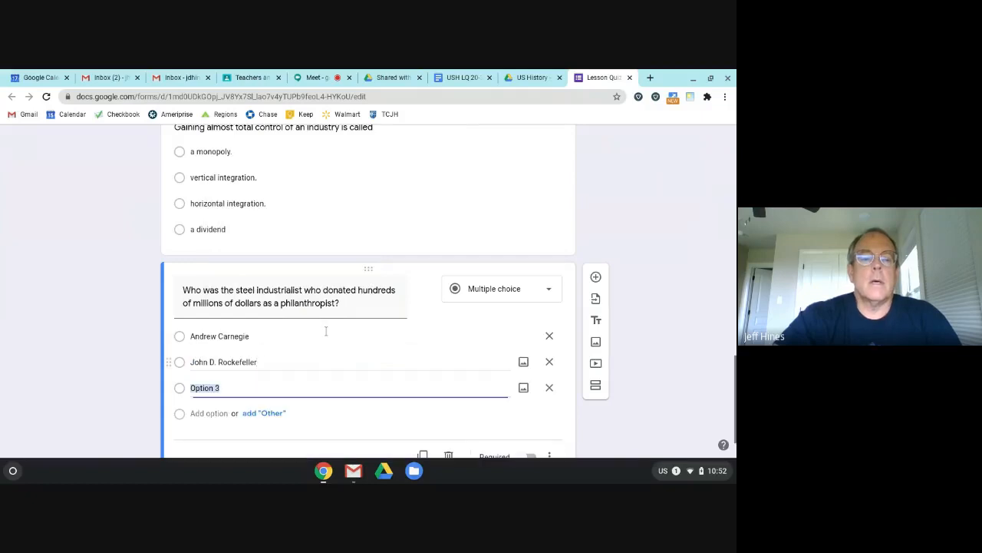
left_click(460, 77)
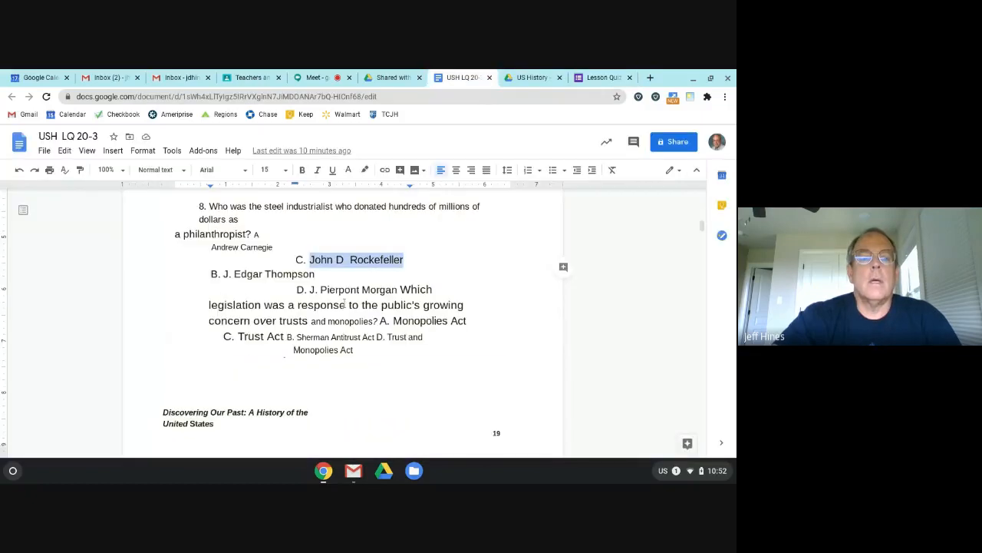
left_click_drag(223, 274, 314, 274)
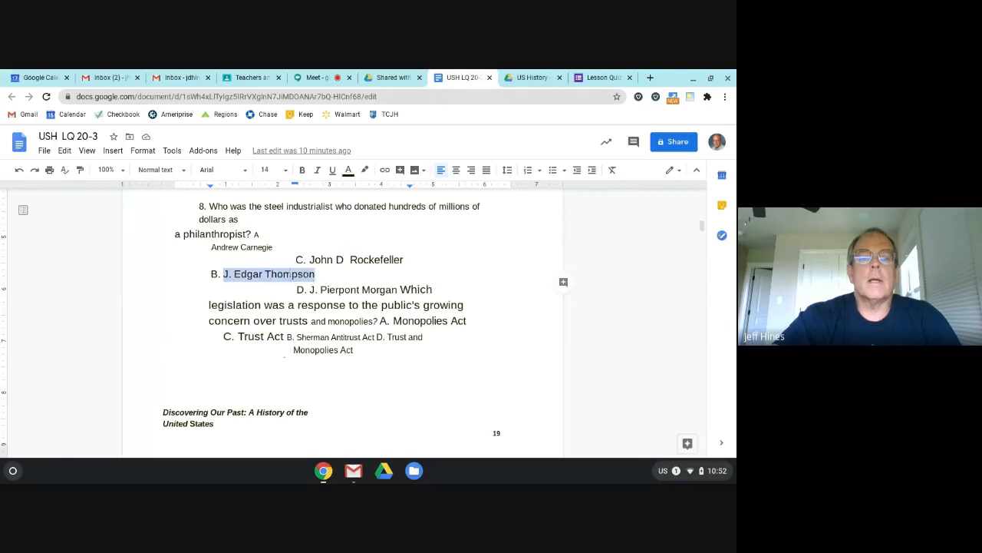
right_click(292, 274)
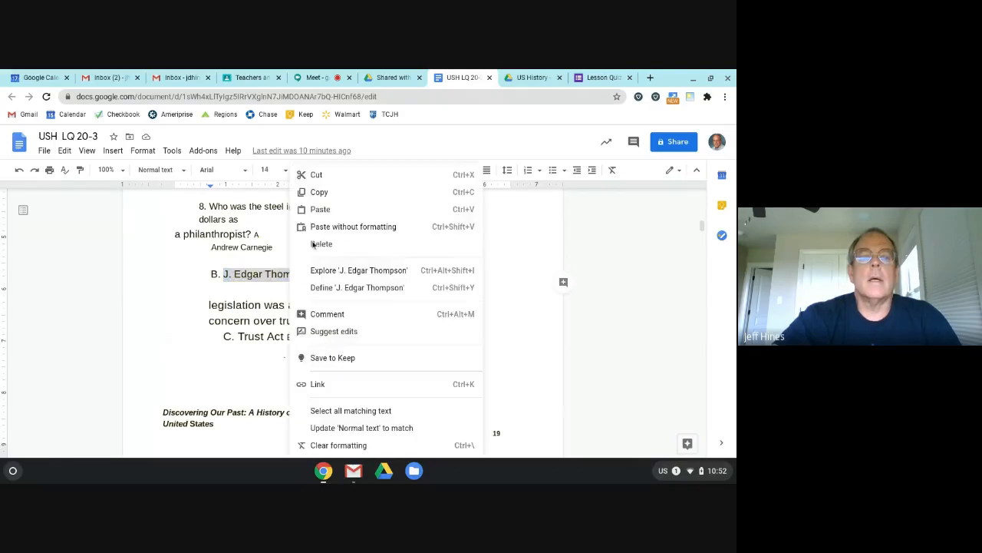
left_click(319, 192)
left_click(602, 76)
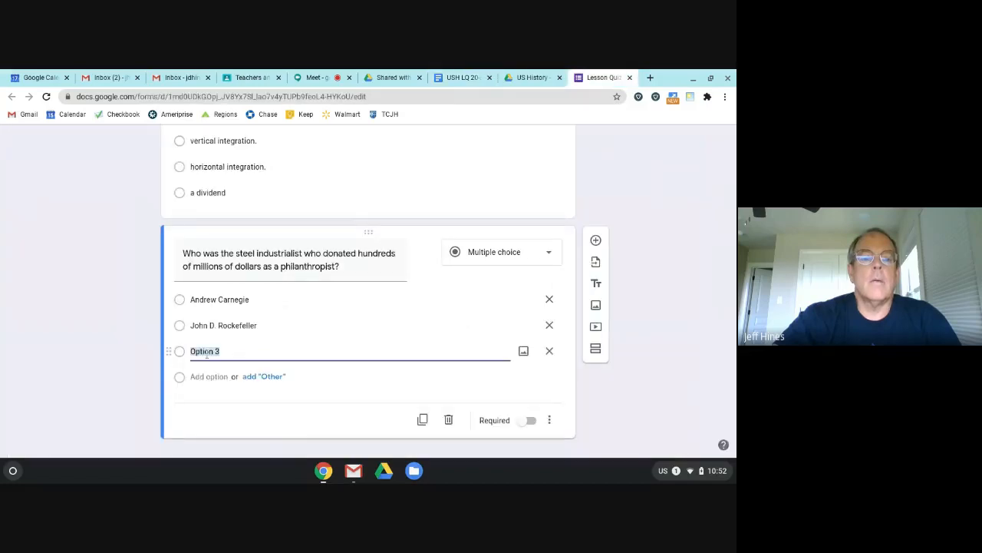
right_click(206, 351)
left_click(273, 216)
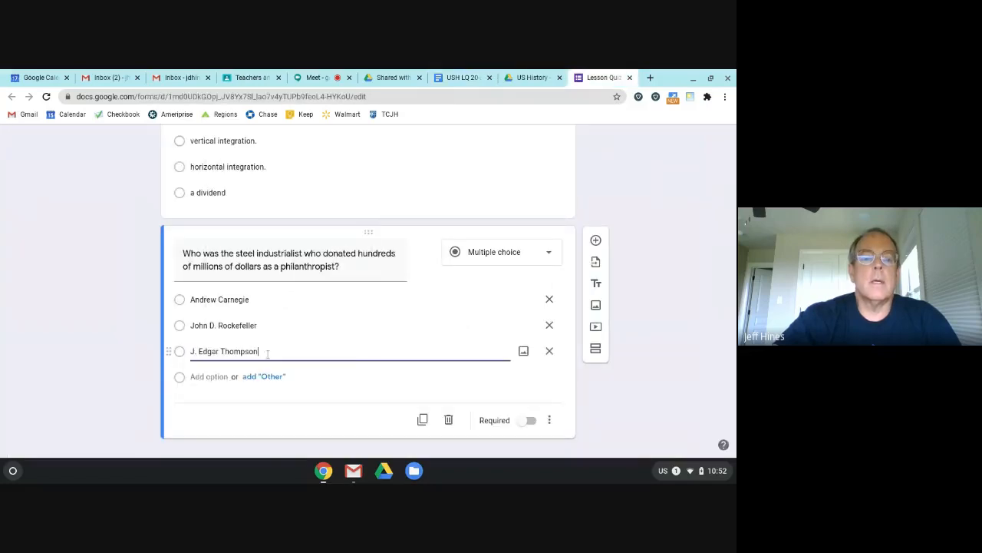
Step: Add a fourth answer option to the eighth question and fill it with choice D, "J. Pierpont Morgan", copied from the converted document
key("Return")
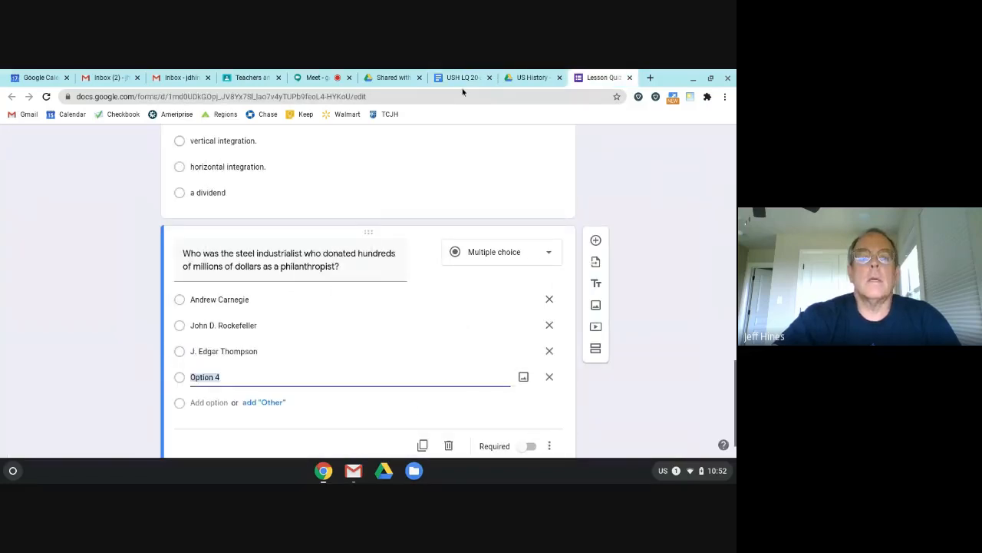
left_click(460, 78)
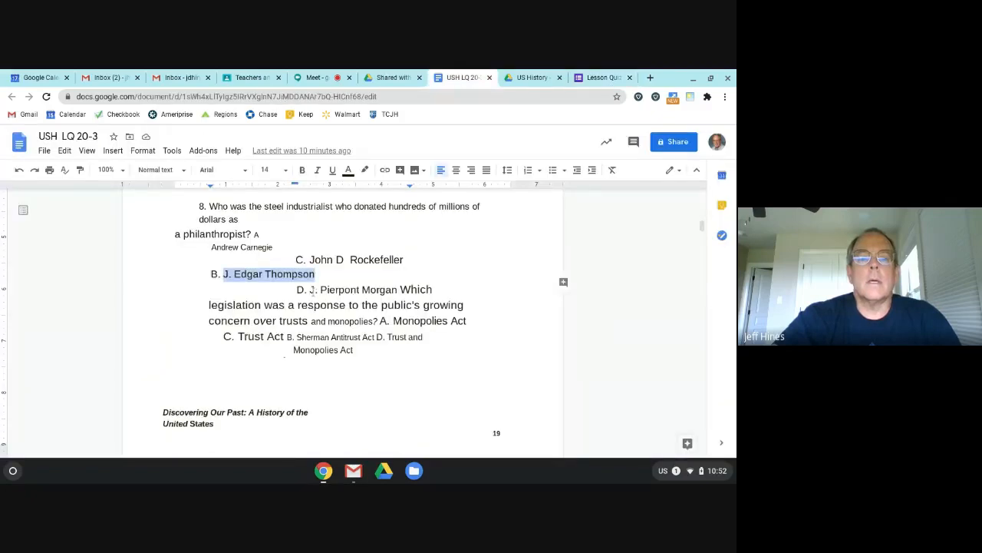
left_click_drag(315, 290, 357, 290)
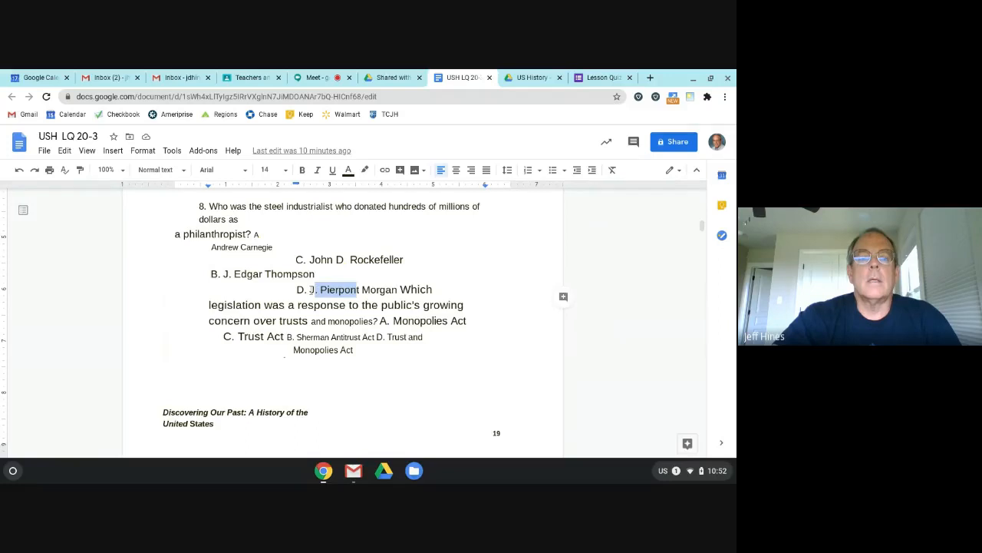
left_click_drag(310, 290, 397, 290)
right_click(380, 290)
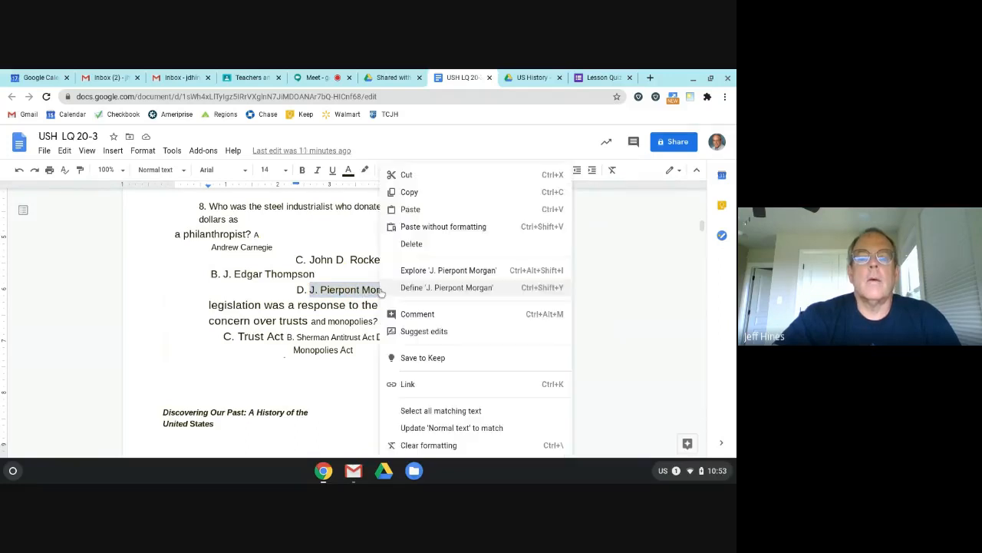
left_click(409, 193)
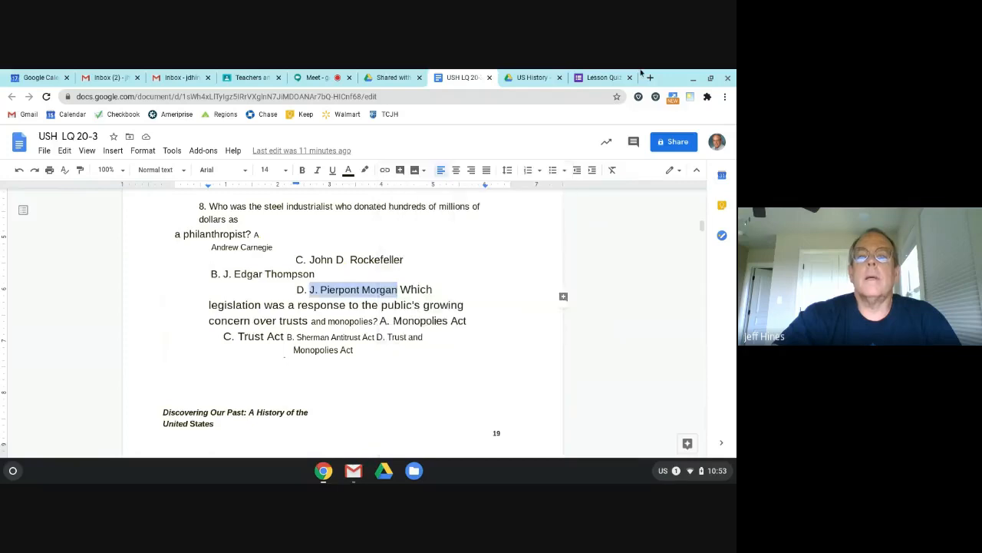
key("ctrl+9")
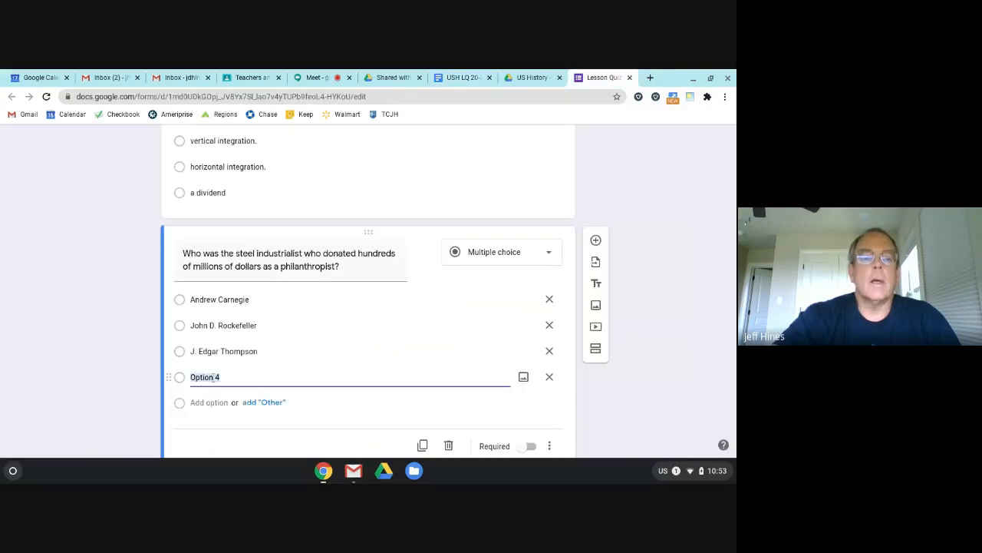
right_click(213, 377)
left_click(249, 241)
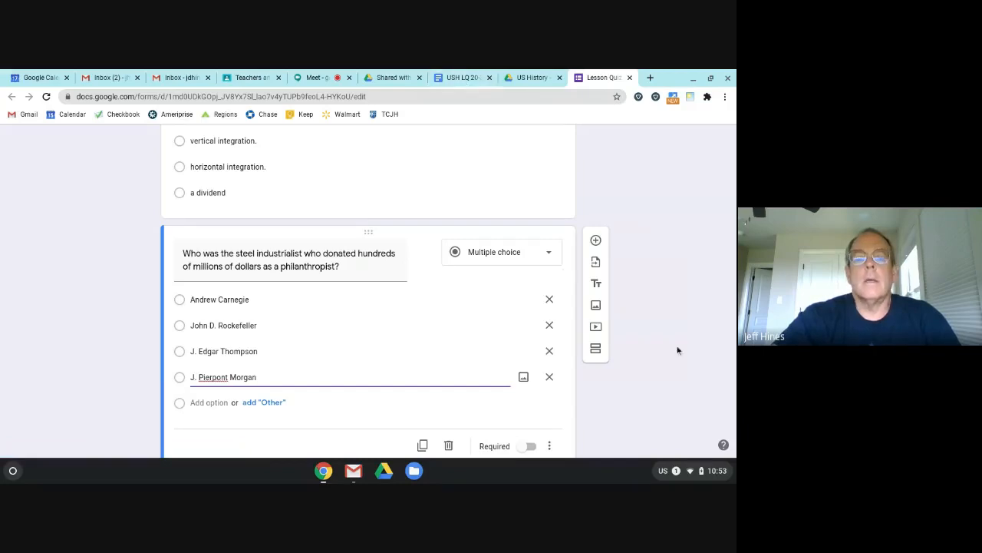
left_click(651, 319)
Step: Add a ninth question with the converted document's text "Which legislation was a response to the public's growing concern over trusts and monopolies?"
scroll(650, 319, "down", 1)
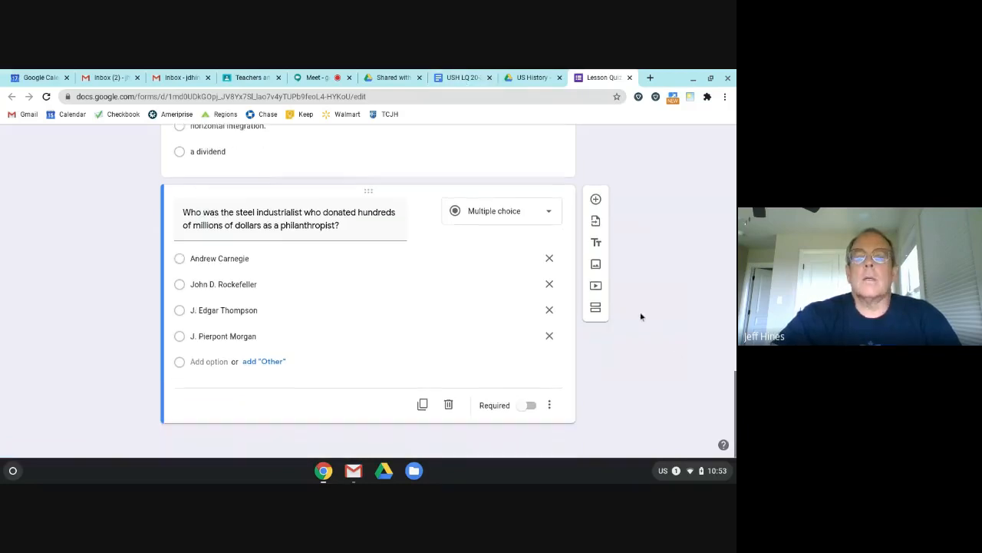
left_click(595, 203)
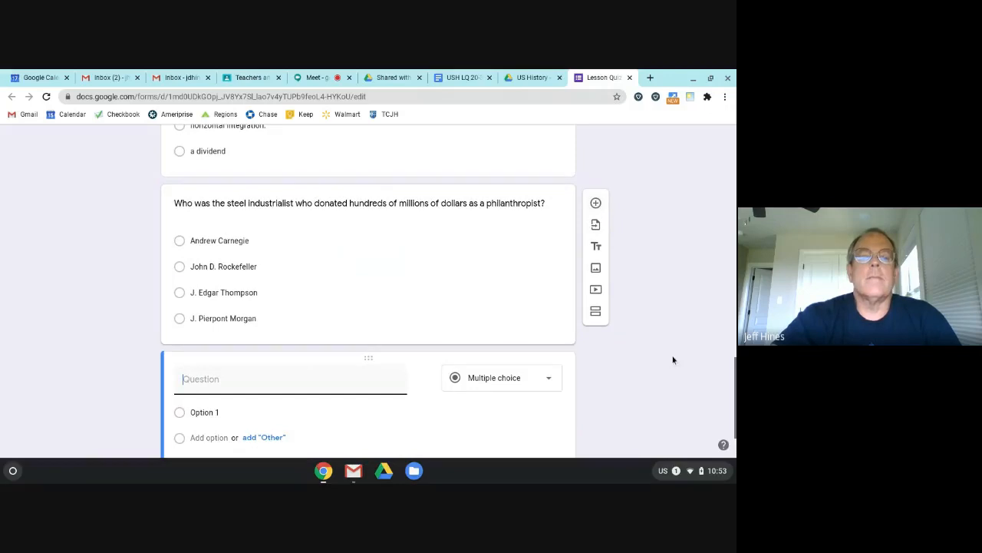
left_click(463, 77)
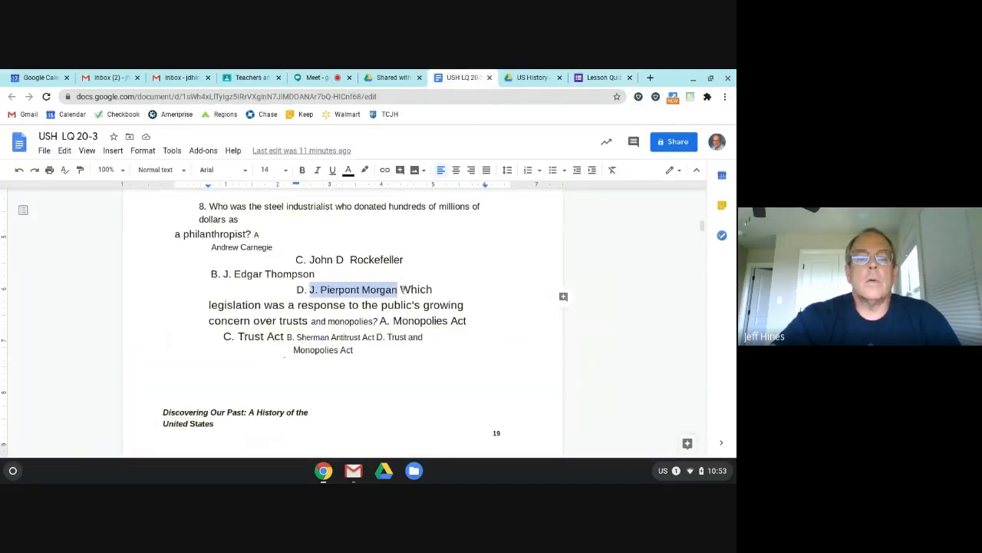
left_click_drag(400, 291, 377, 322)
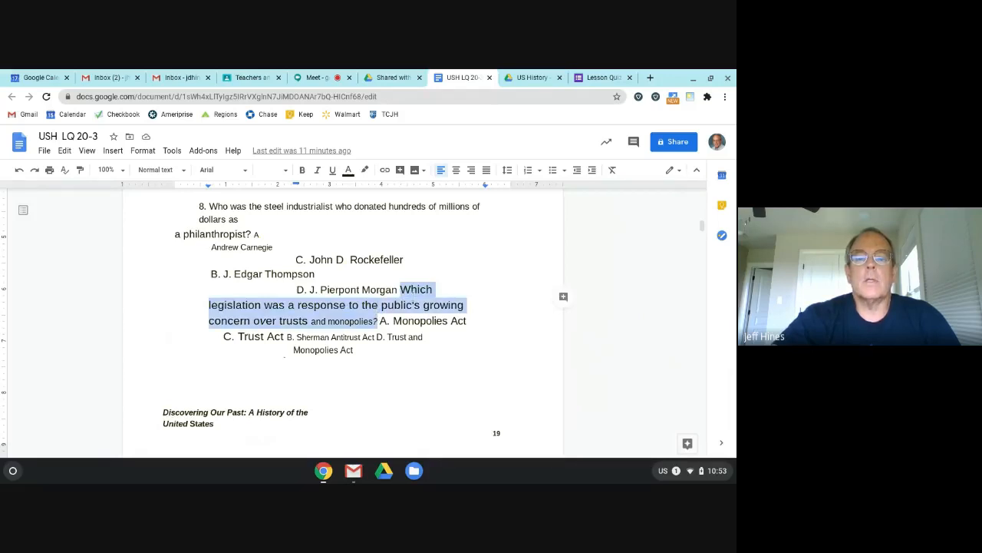
right_click(407, 304)
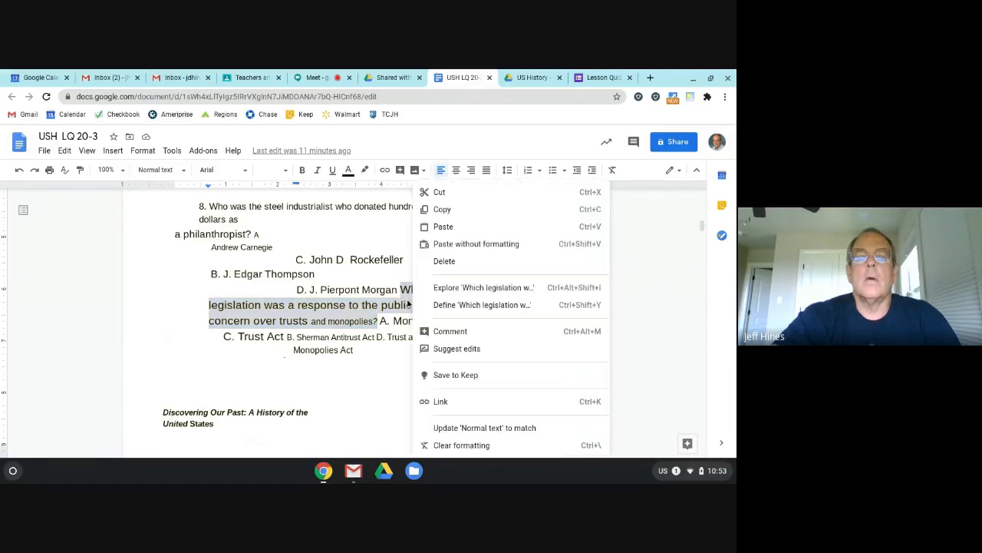
left_click(447, 208)
left_click(611, 78)
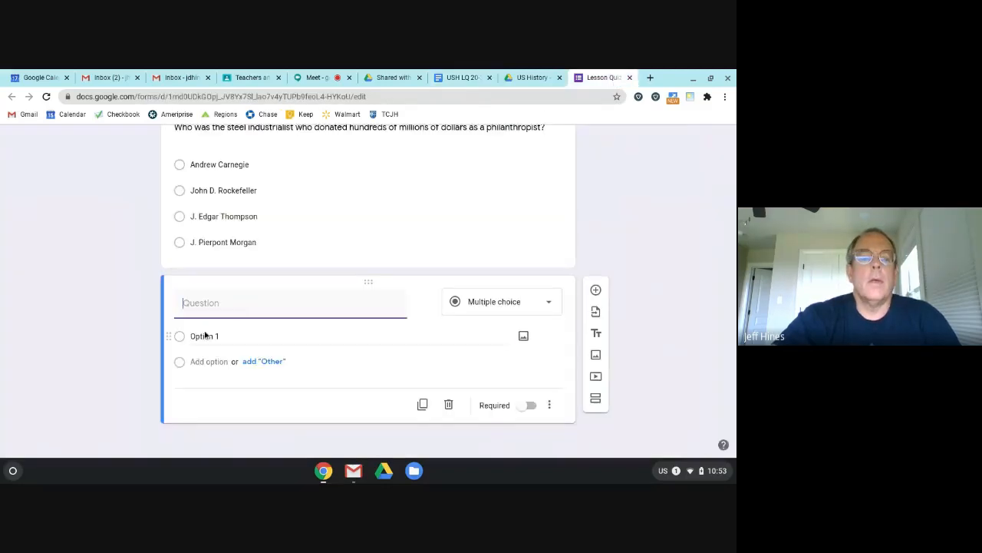
right_click(203, 307)
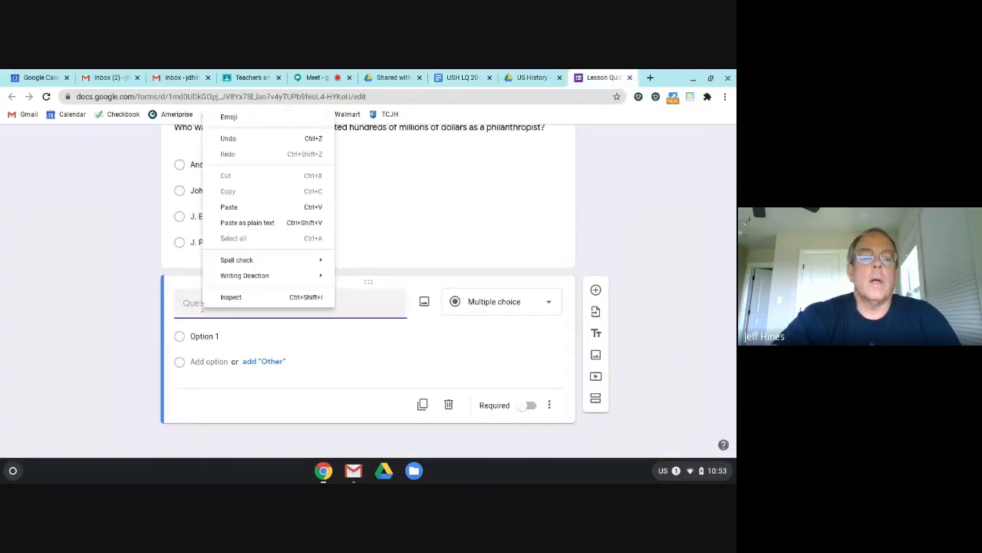
left_click(247, 201)
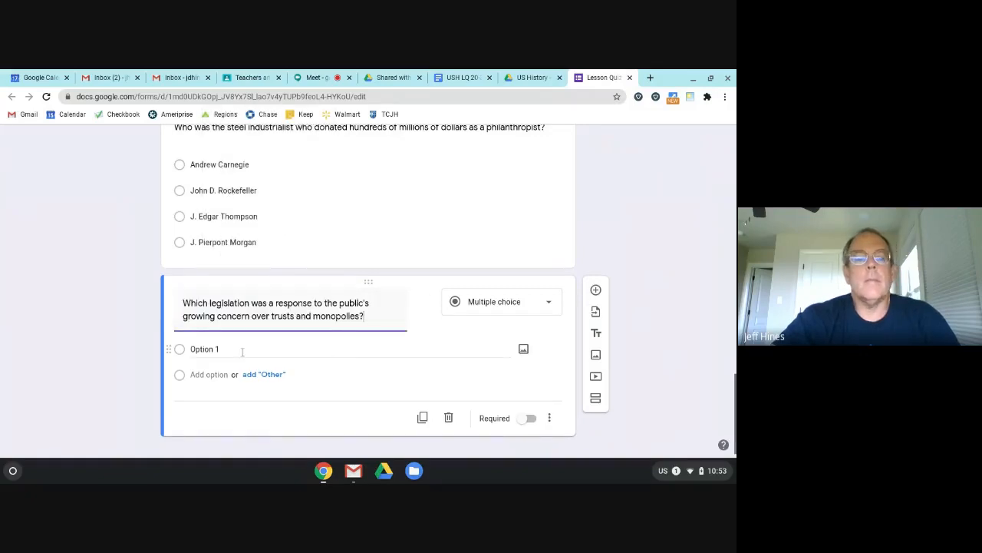
Step: Copy choice A, "Monopolies Act", from the trusts and monopolies question in the converted document over the ninth question's Option 1
left_click(285, 357)
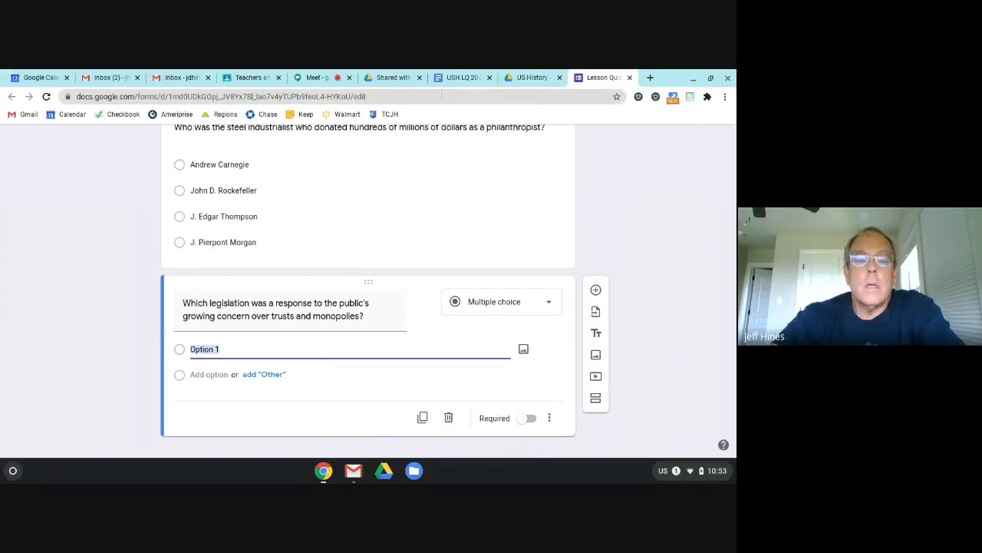
left_click(459, 78)
left_click_drag(395, 323, 466, 320)
right_click(445, 320)
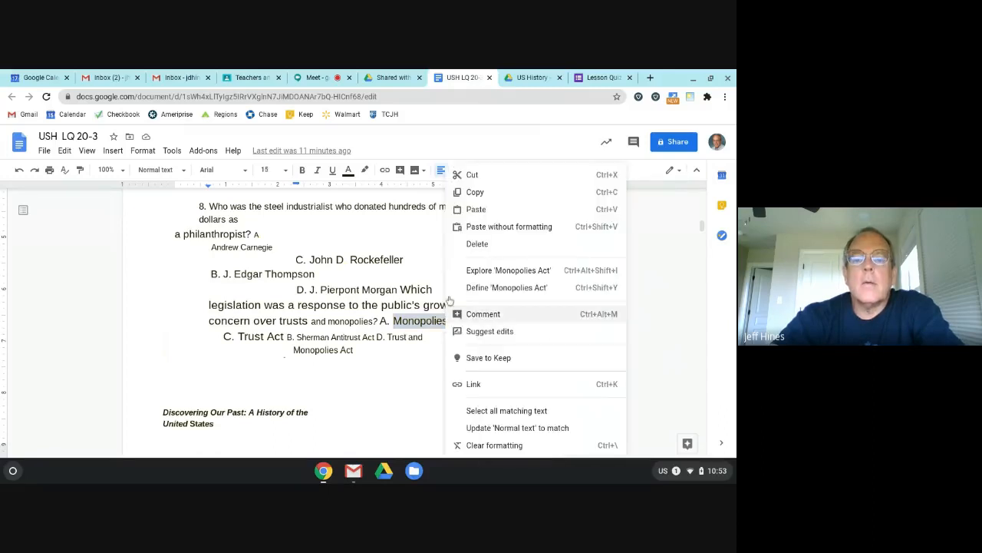
left_click(480, 196)
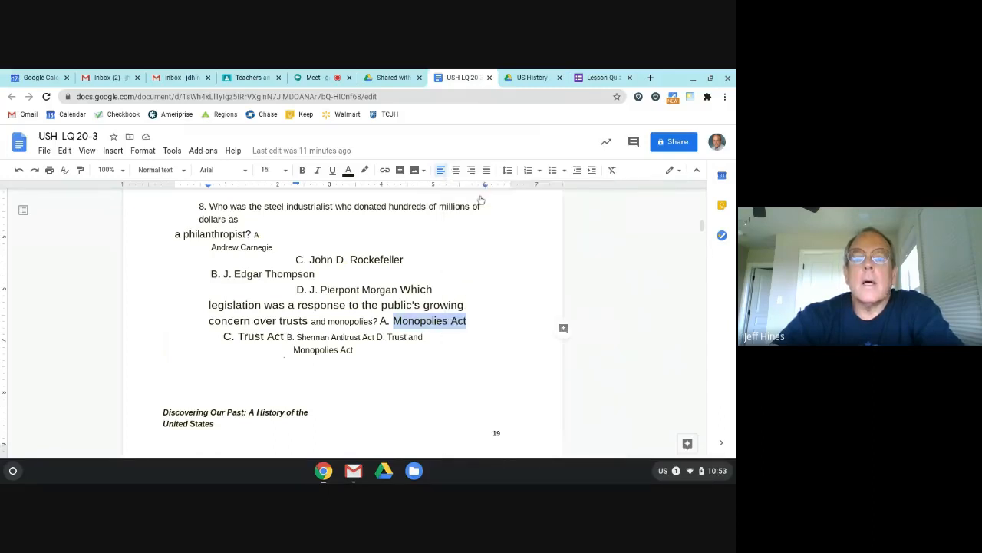
left_click(614, 74)
right_click(218, 353)
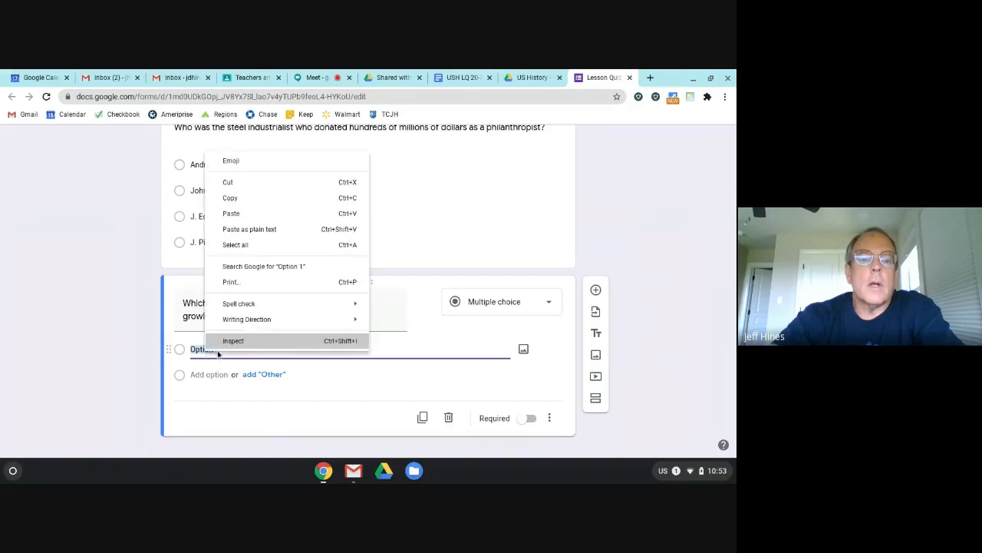
left_click(231, 213)
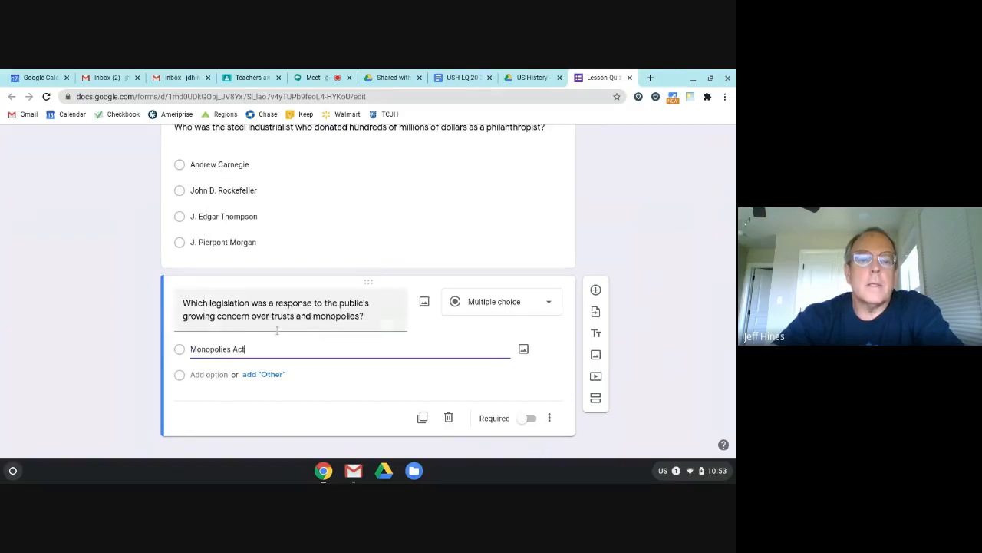
Step: Add a second answer option to the ninth question and fill it with choice C, "Trust Act", copied from the converted document
left_click(201, 374)
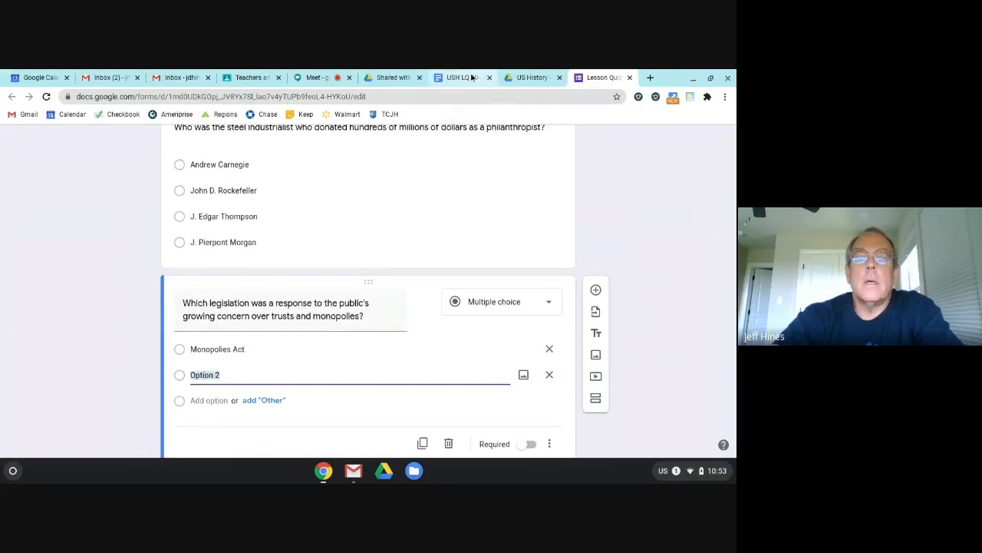
left_click(463, 78)
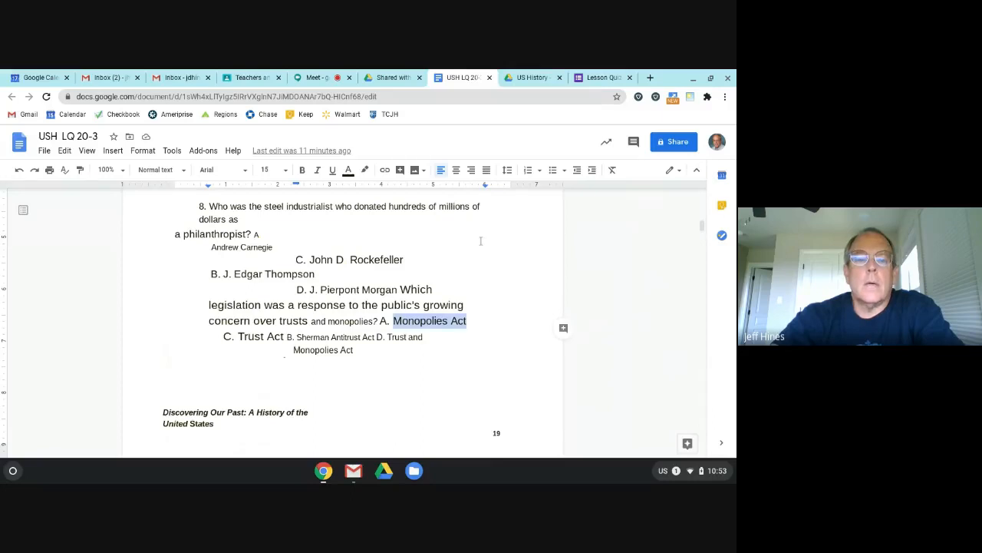
scroll(481, 241, "down", 1)
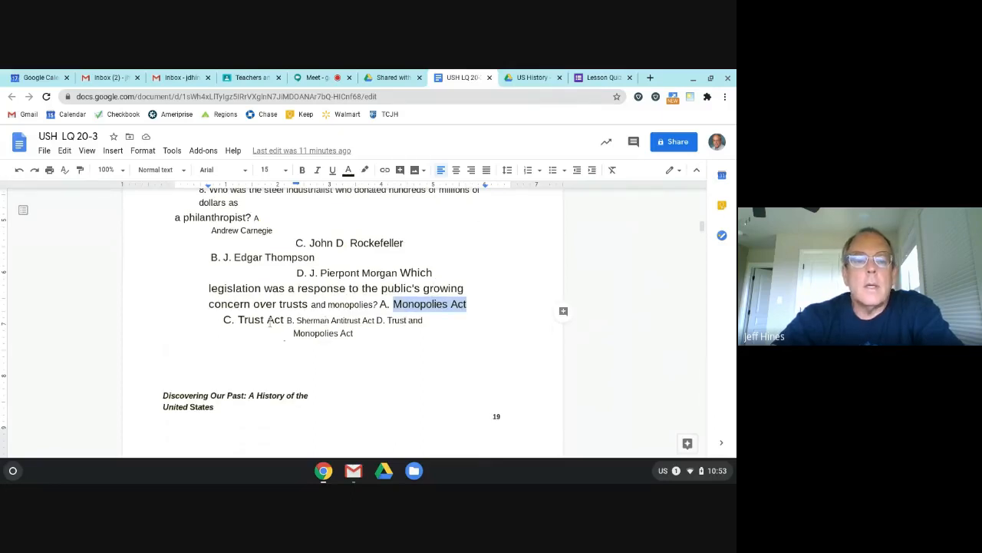
left_click_drag(239, 319, 285, 321)
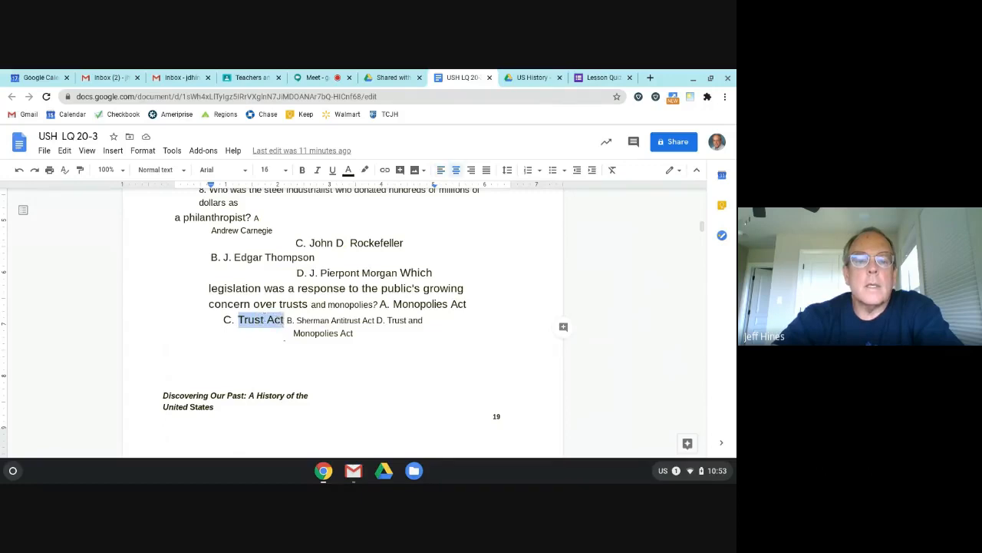
right_click(263, 319)
left_click(294, 191)
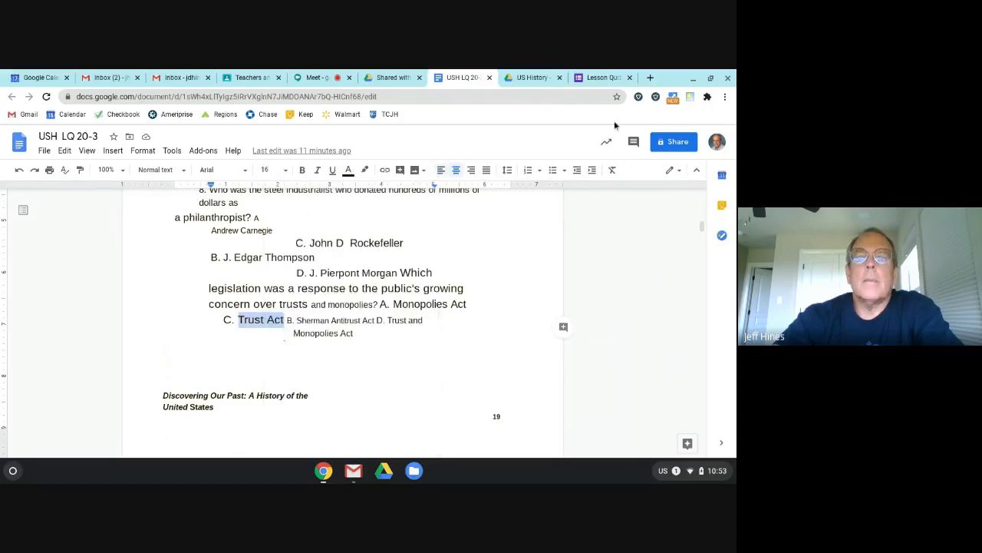
left_click(597, 78)
left_click(205, 375)
right_click(198, 375)
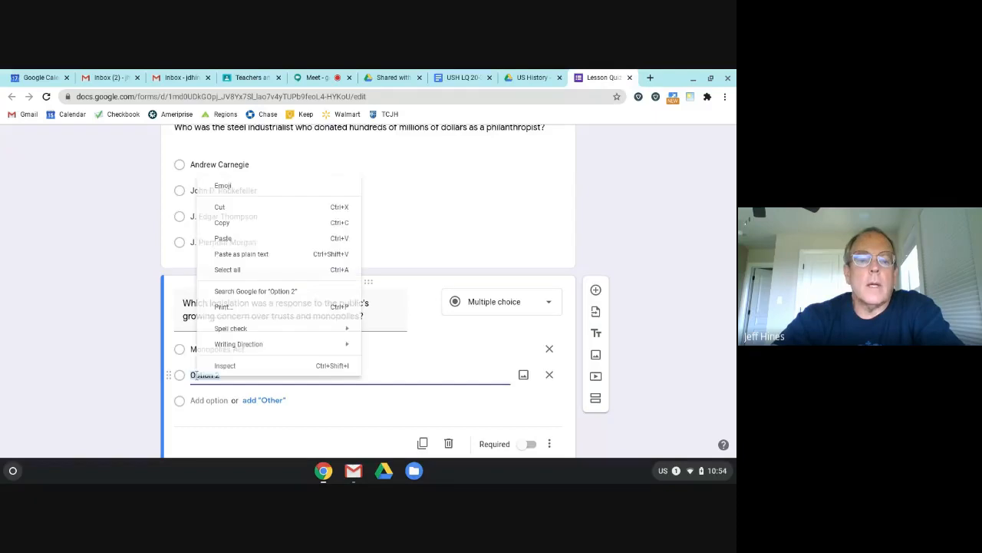
left_click(233, 238)
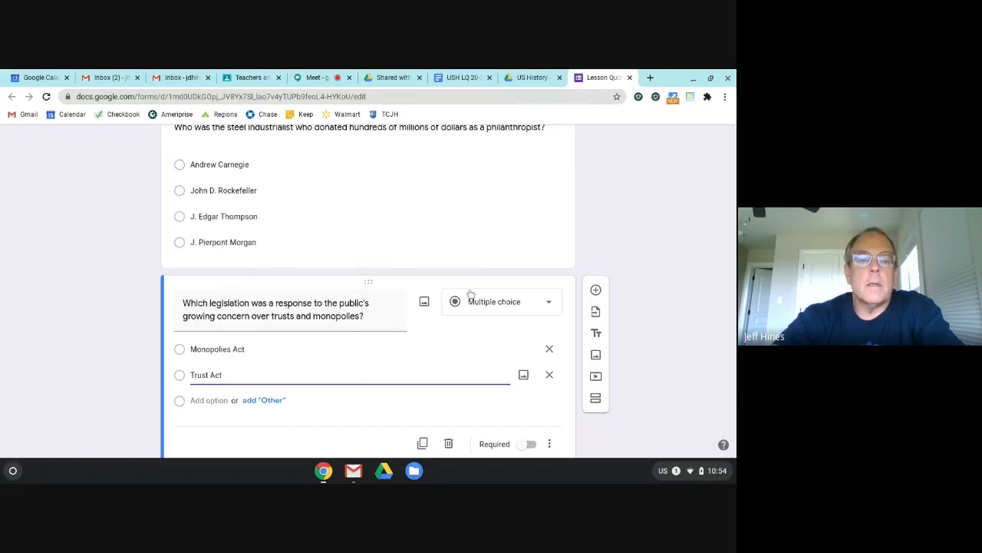
Step: Add a third answer option to the ninth question and fill it with choice B, "Sherman Antitrust Act", copied from the converted document
left_click(203, 400)
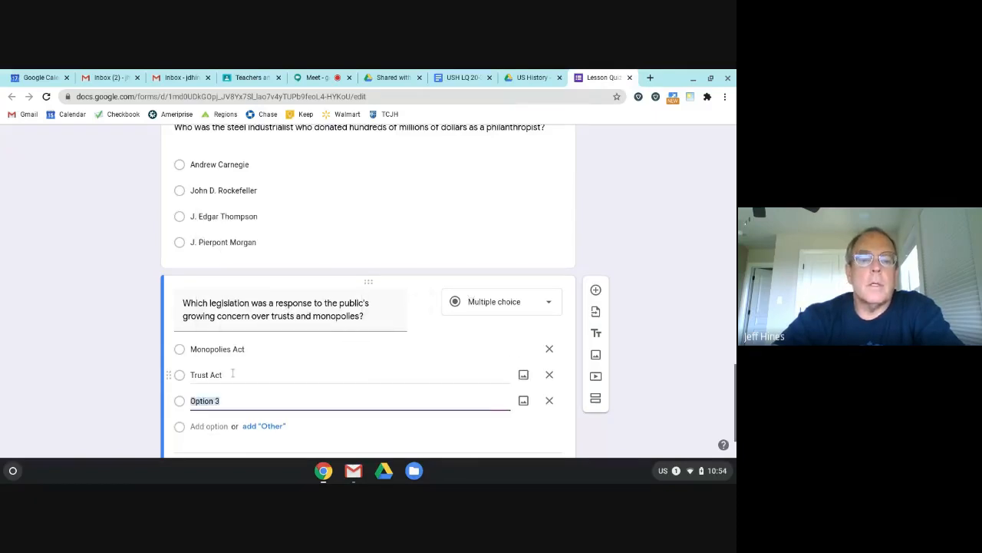
left_click(473, 78)
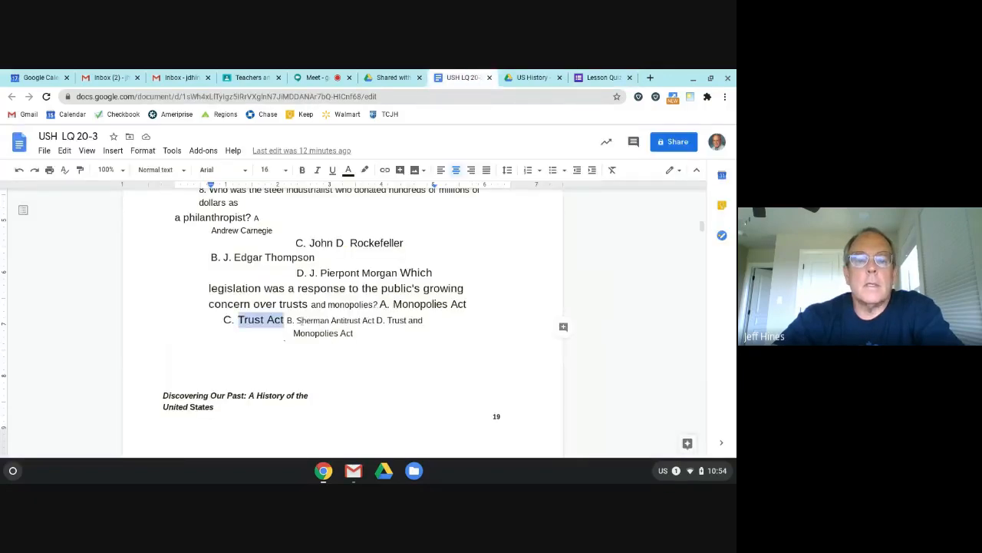
left_click_drag(297, 320, 375, 323)
right_click(355, 326)
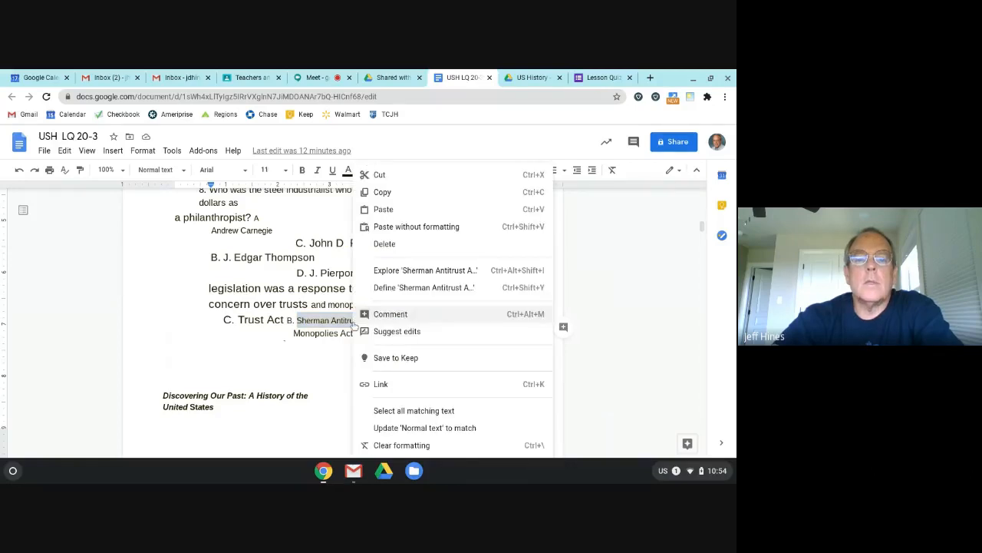
left_click(412, 193)
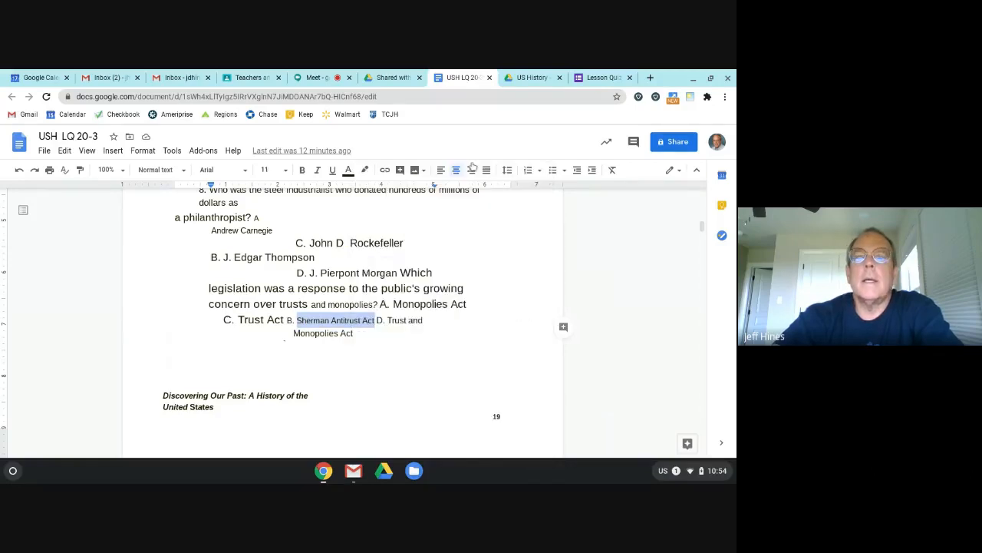
left_click(603, 77)
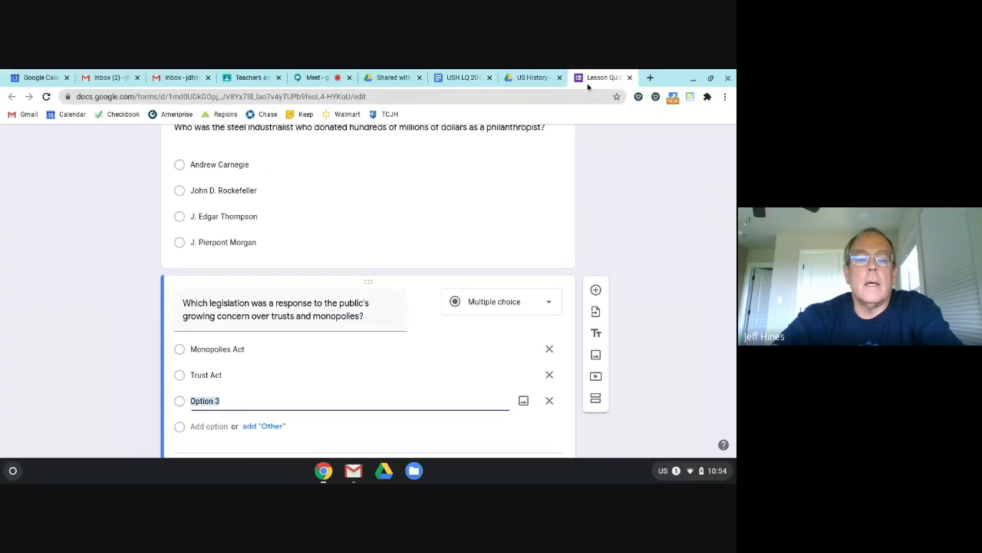
right_click(214, 400)
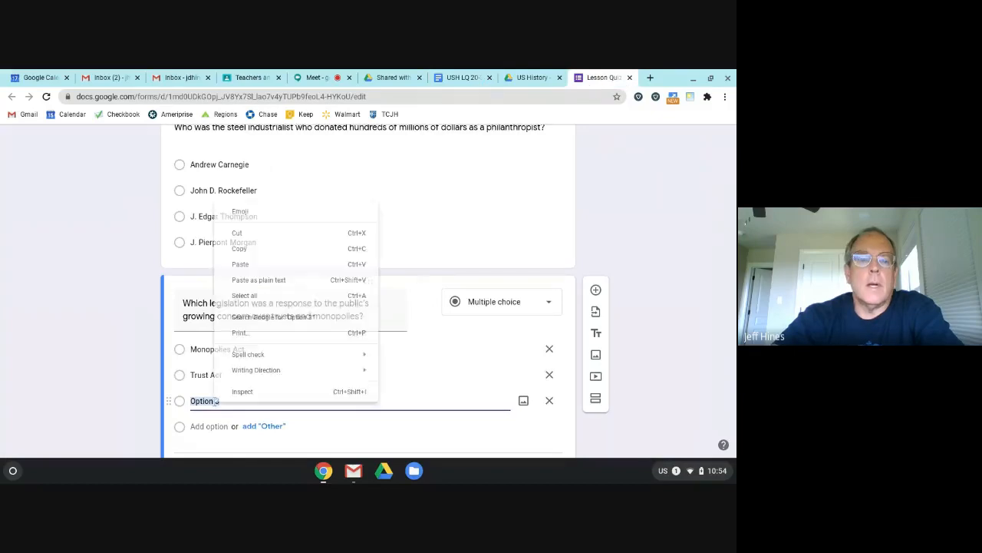
left_click(253, 264)
Step: Add a fourth answer option to the ninth question and fill it with choice D, "Trust and Monopolies Act", copied from the converted document
scroll(334, 361, "down", 1)
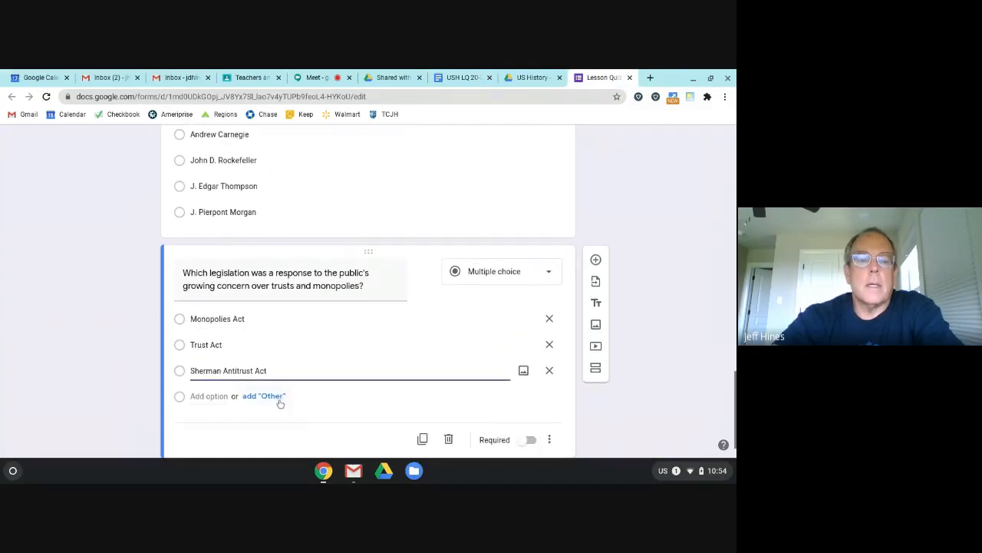
left_click(219, 399)
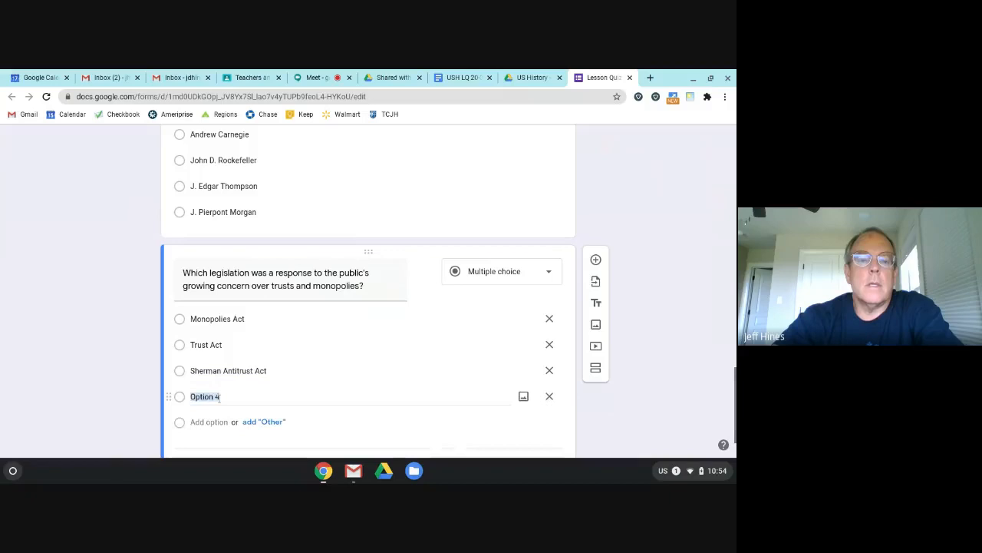
left_click(464, 77)
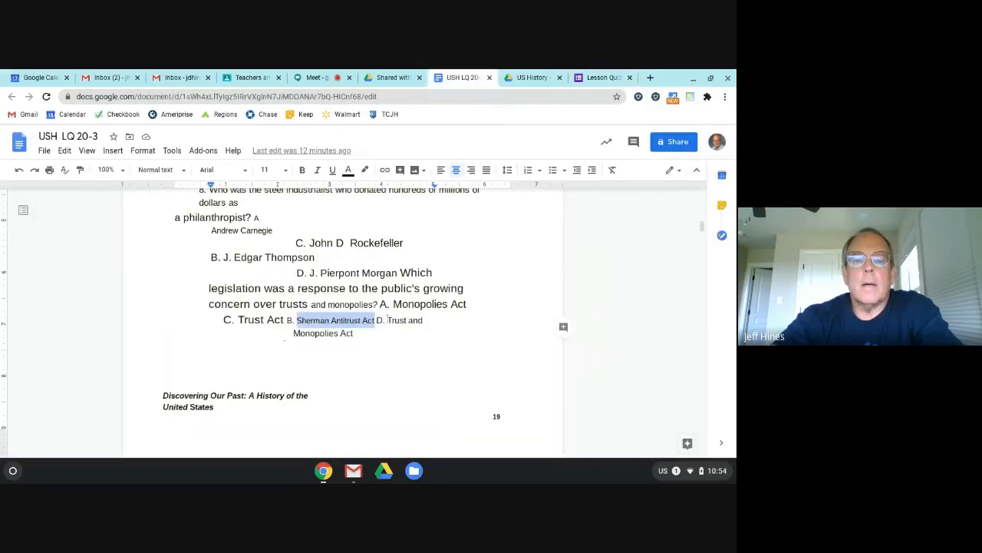
left_click_drag(388, 319, 391, 332)
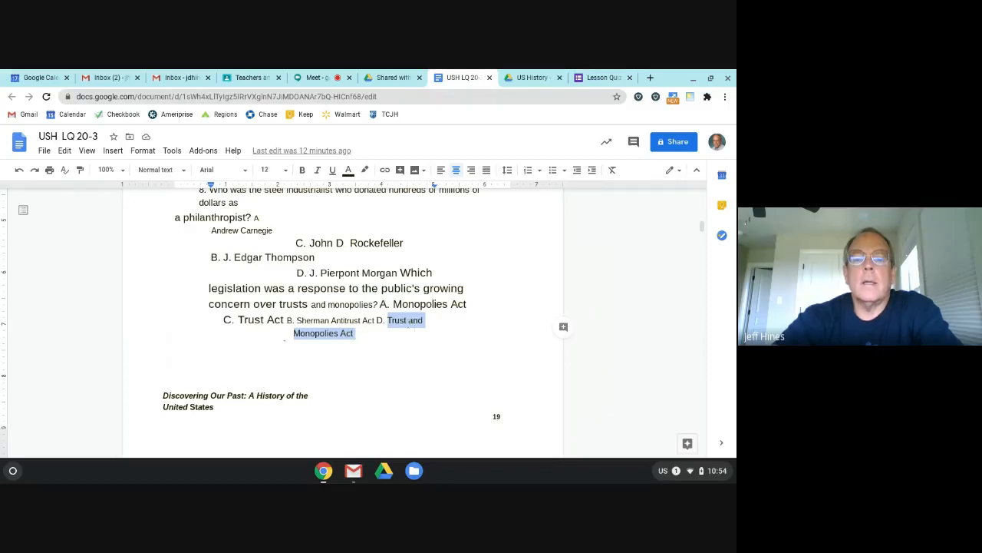
right_click(407, 322)
left_click(432, 190)
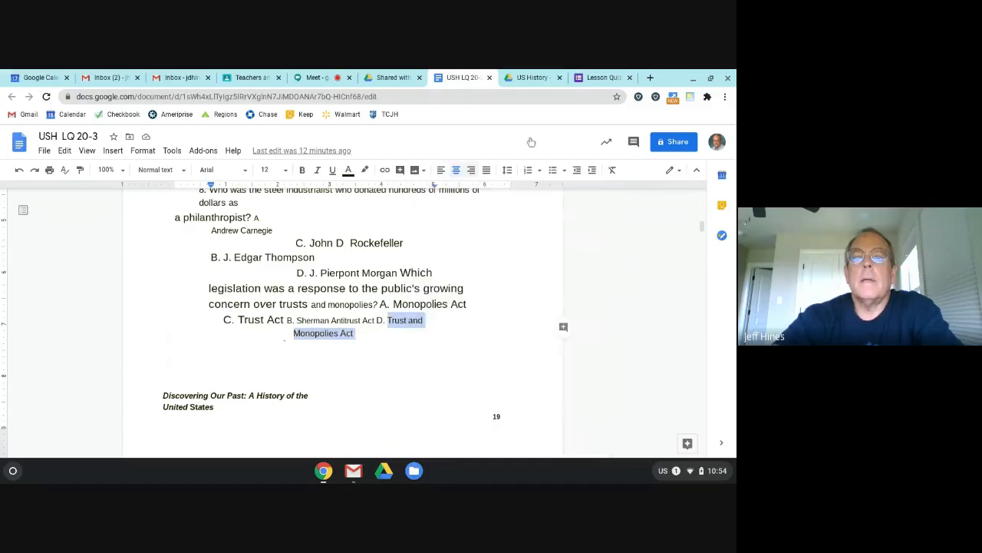
left_click(603, 78)
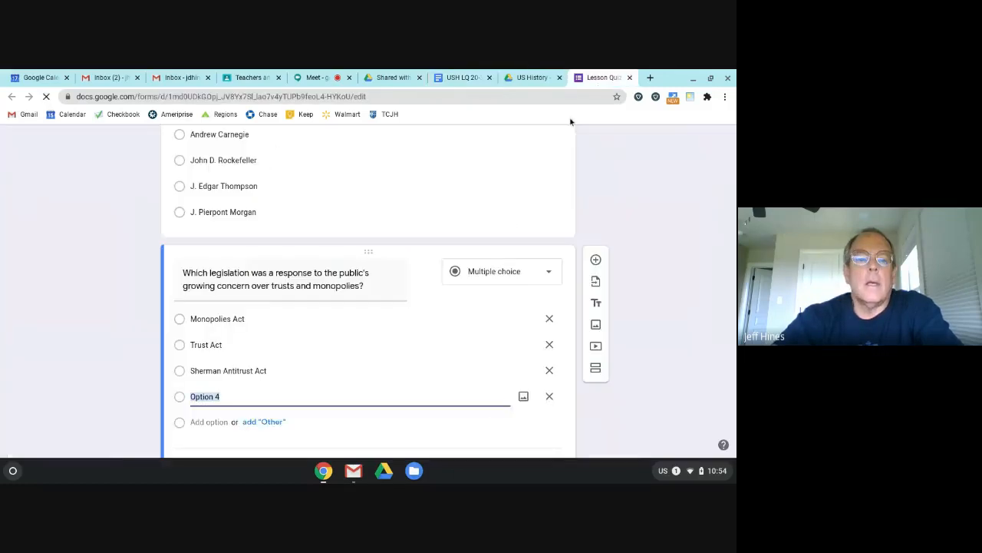
right_click(205, 398)
left_click(253, 262)
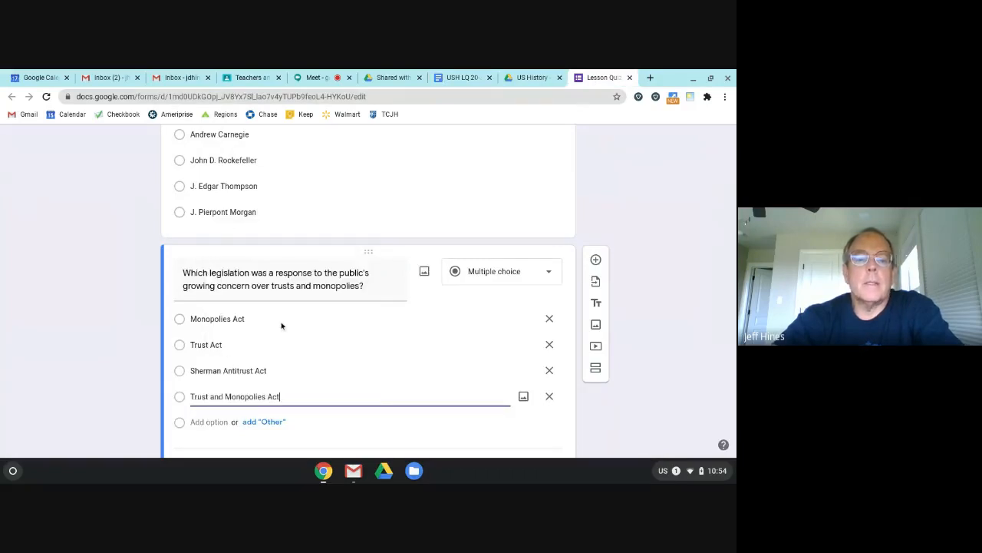
left_click(657, 323)
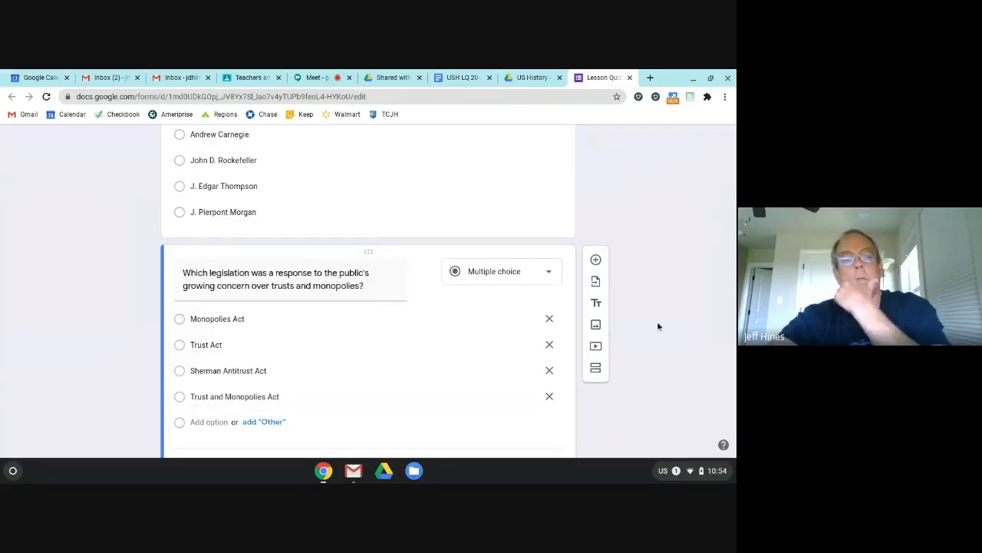
Step: Review the Lesson Quiz 20-4 completion statements in the converted document and compare them with page 2 of the scanned PDF
scroll(657, 321, "down", 1)
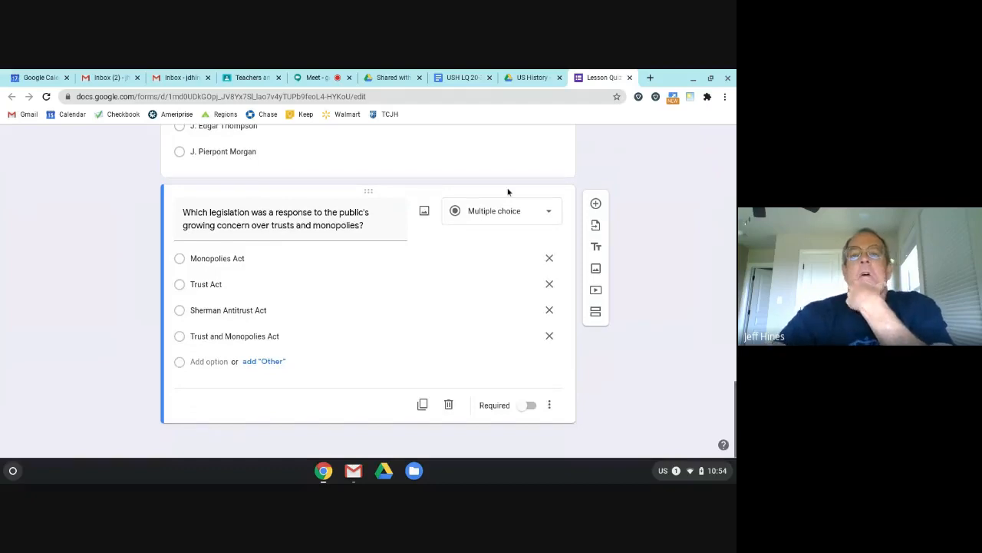
left_click(470, 82)
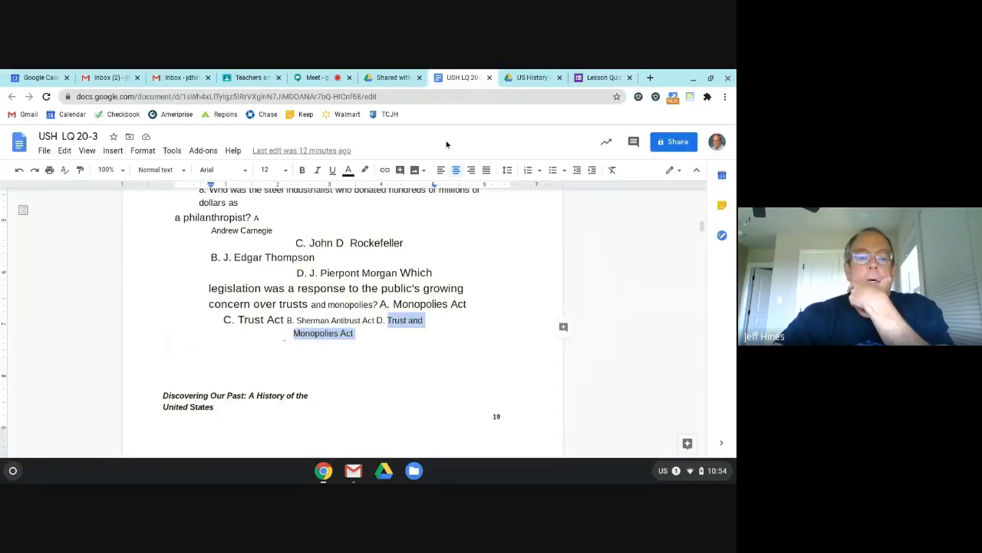
scroll(370, 325, "down", 5)
scroll(370, 325, "down", 4)
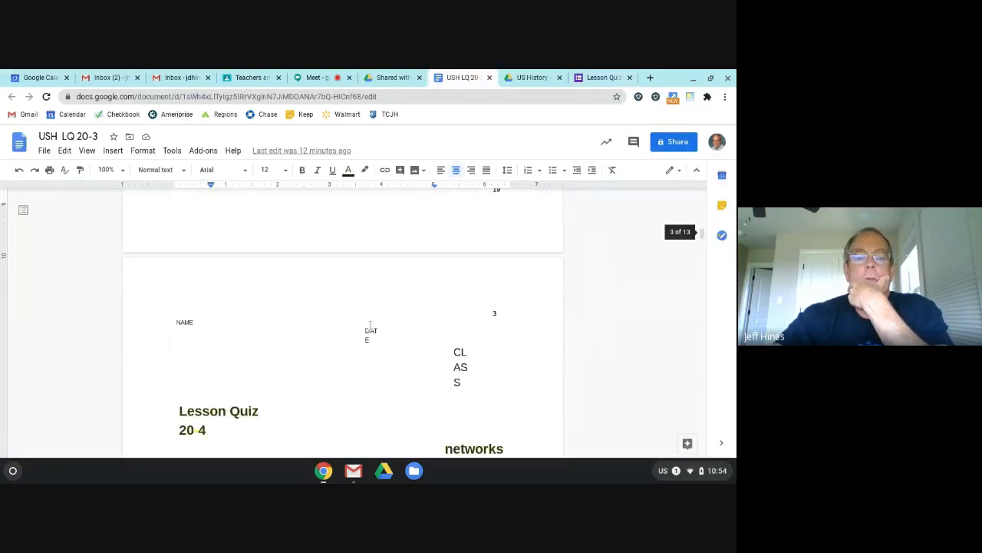
scroll(370, 325, "down", 4)
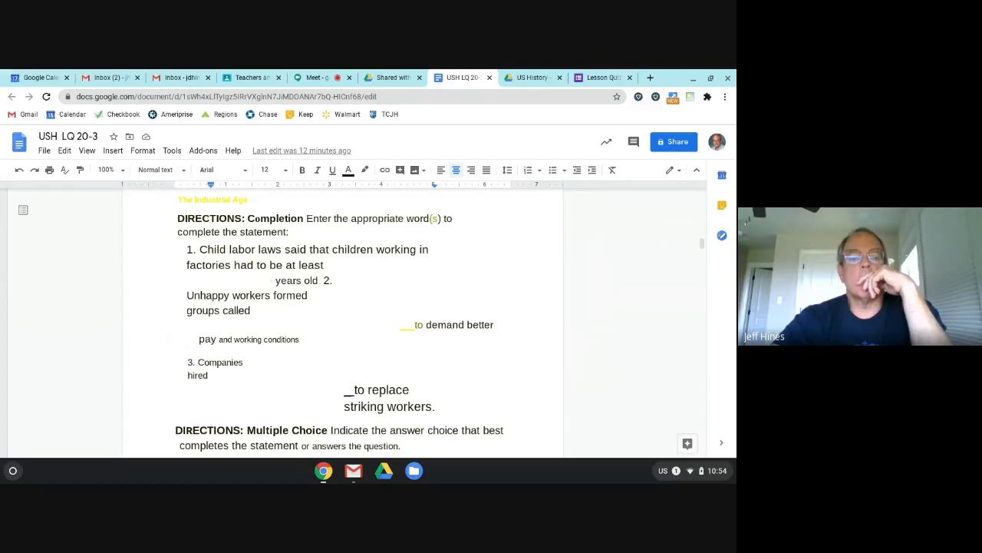
scroll(370, 322, "down", 1)
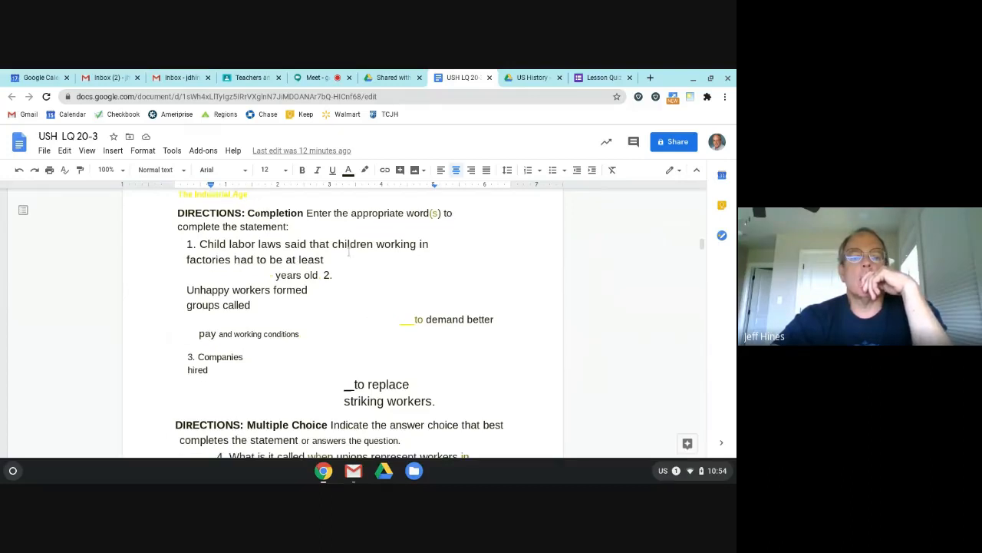
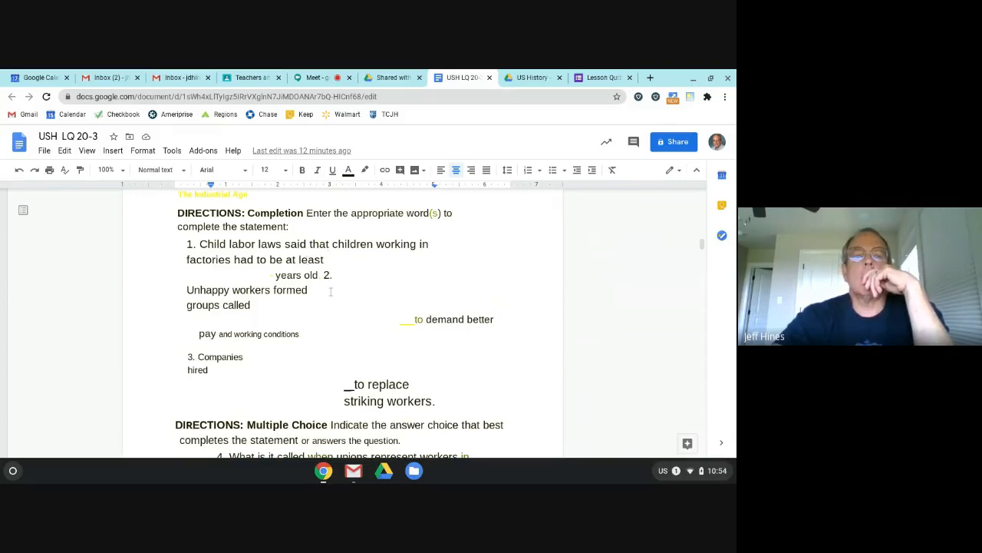
left_click(391, 78)
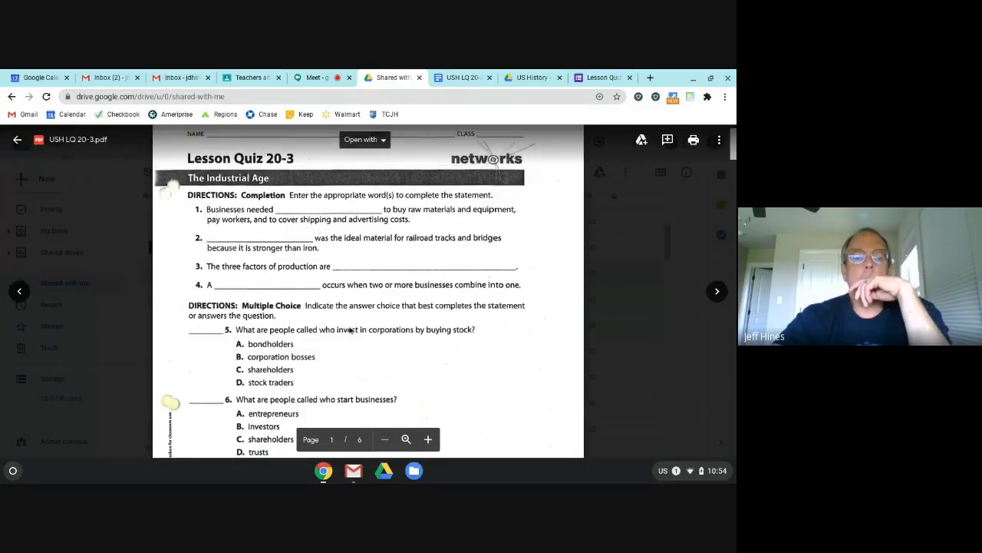
scroll(349, 330, "down", 6)
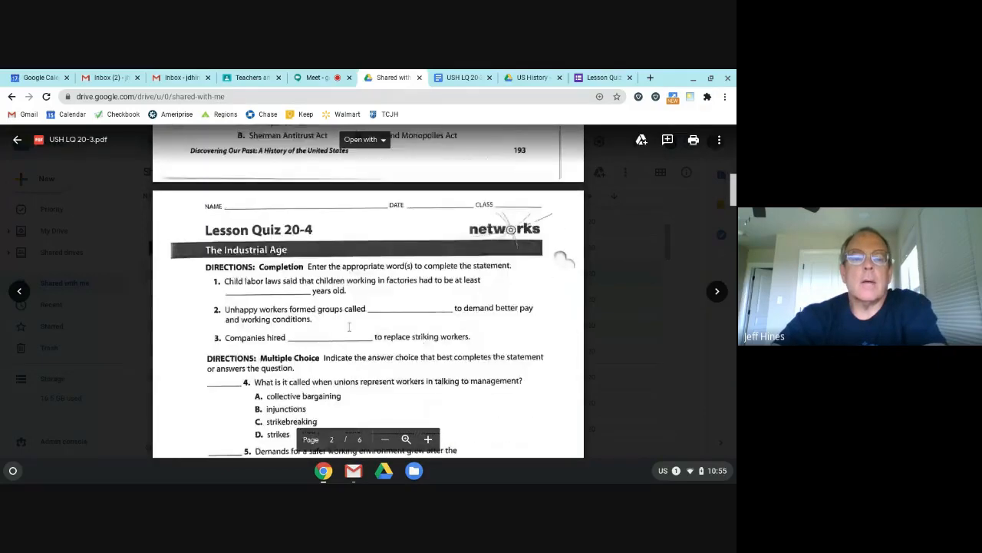
scroll(349, 327, "down", 1)
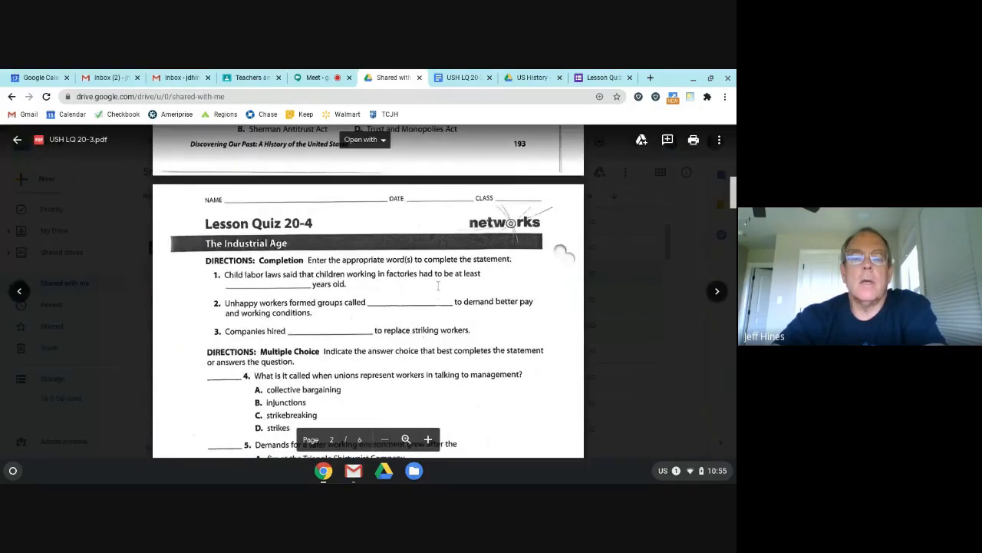
Step: Add a tenth question to the quiz form and fill it with completion statement 1, on child labor laws, copied from the converted document
left_click(476, 79)
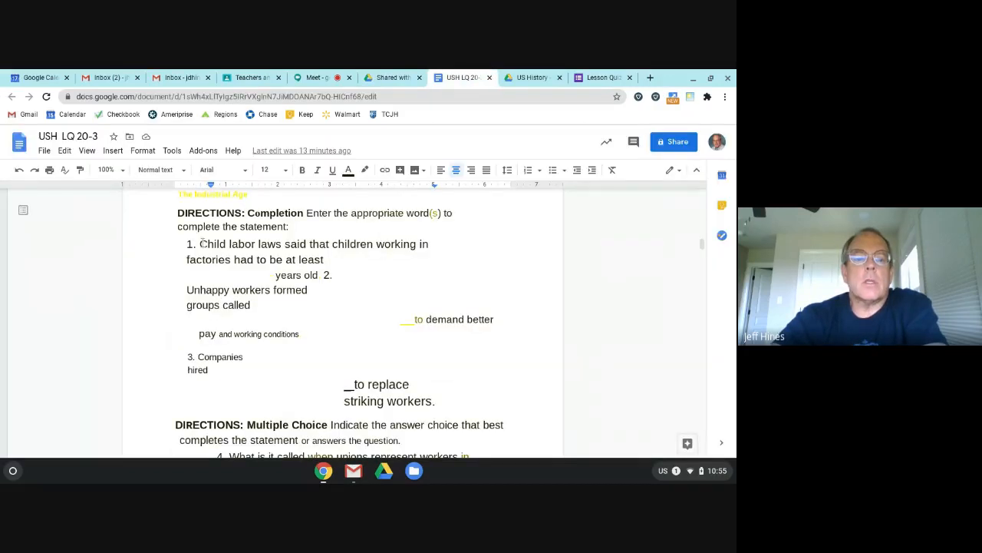
left_click_drag(201, 243, 321, 275)
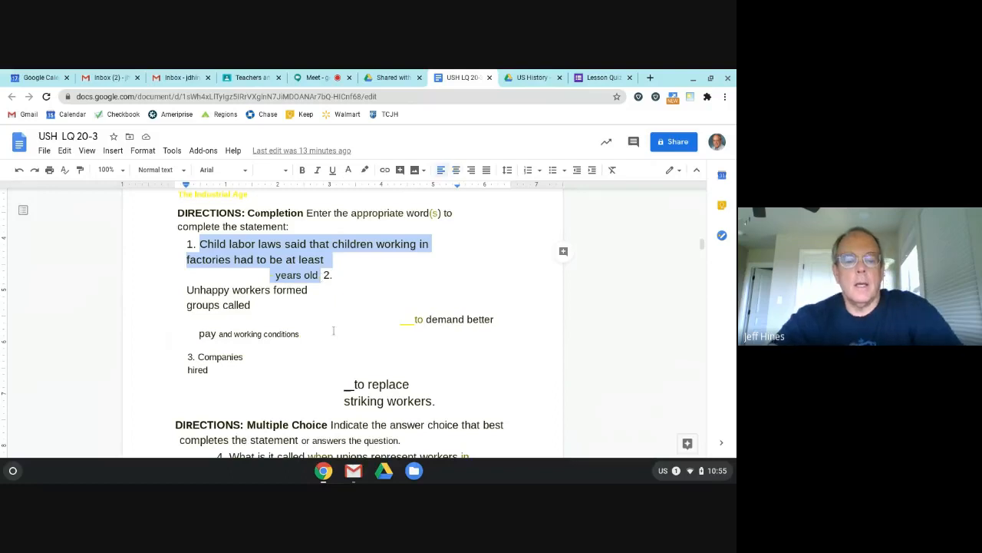
right_click(313, 247)
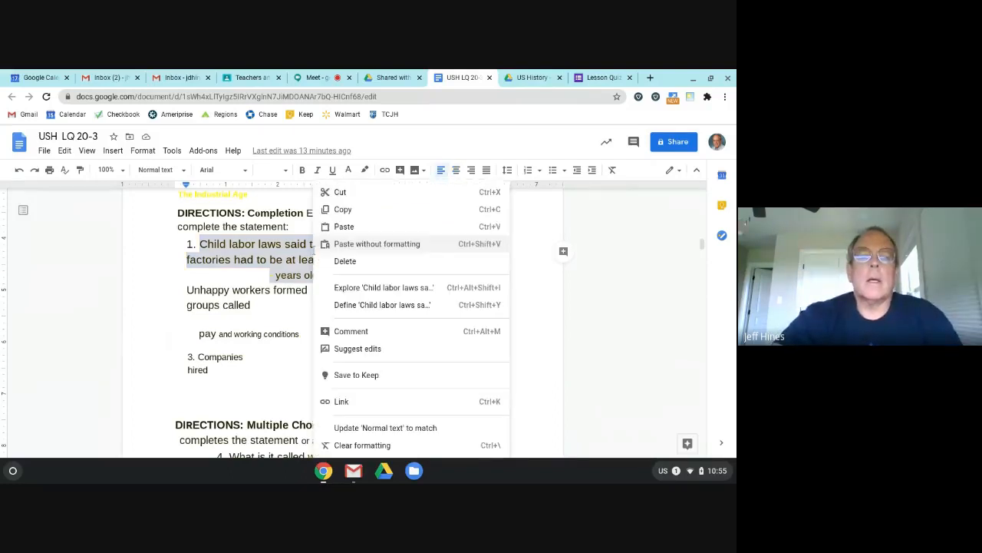
left_click(340, 208)
left_click(607, 79)
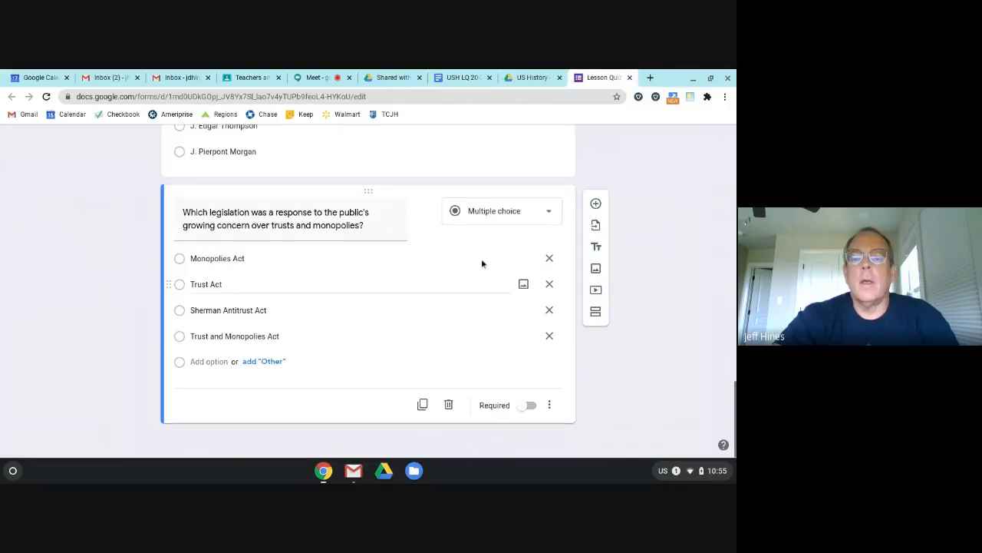
left_click(595, 203)
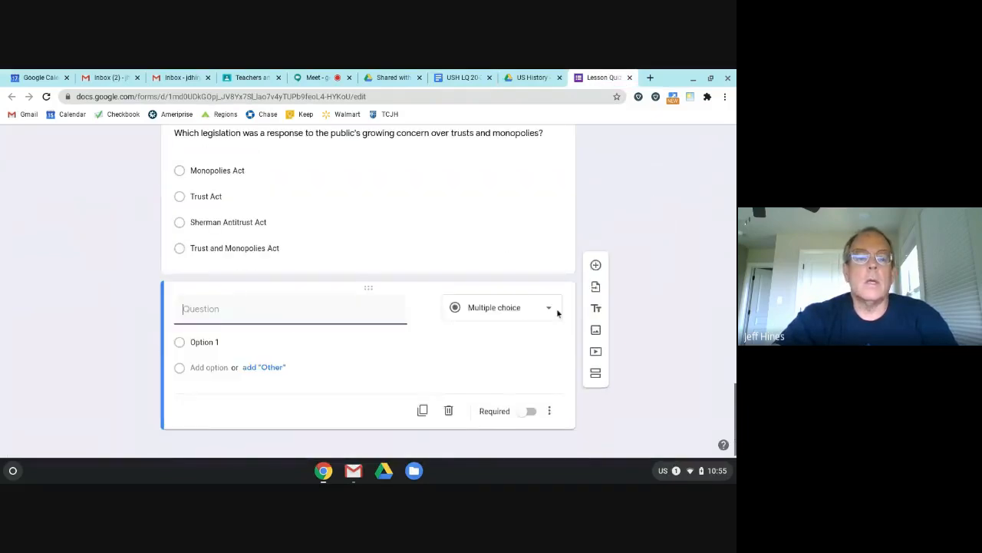
right_click(213, 284)
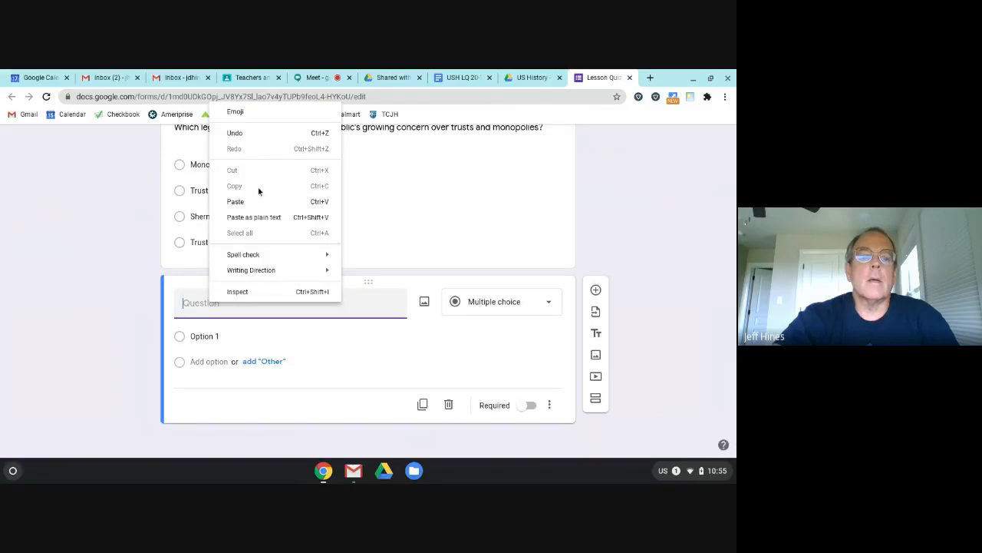
left_click(235, 201)
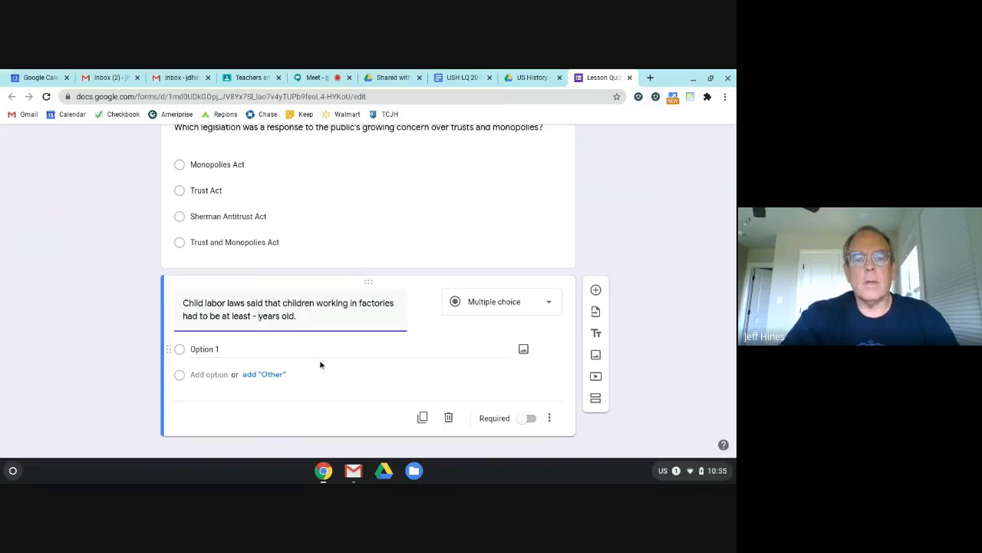
Step: Replace the dash in the child labor question with the blank "____" and change the question type to Short answer
key("BackSpace")
key("BackSpace")
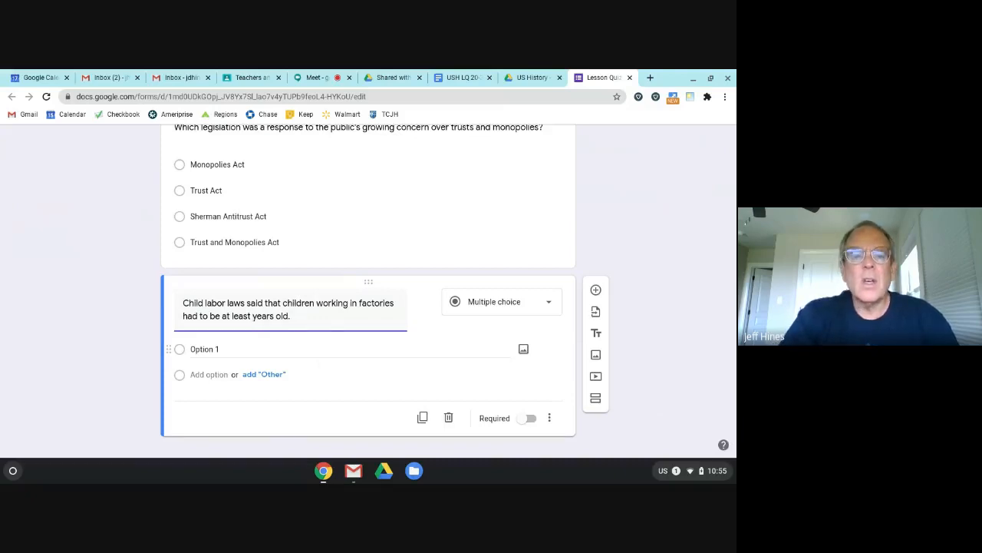
type("____")
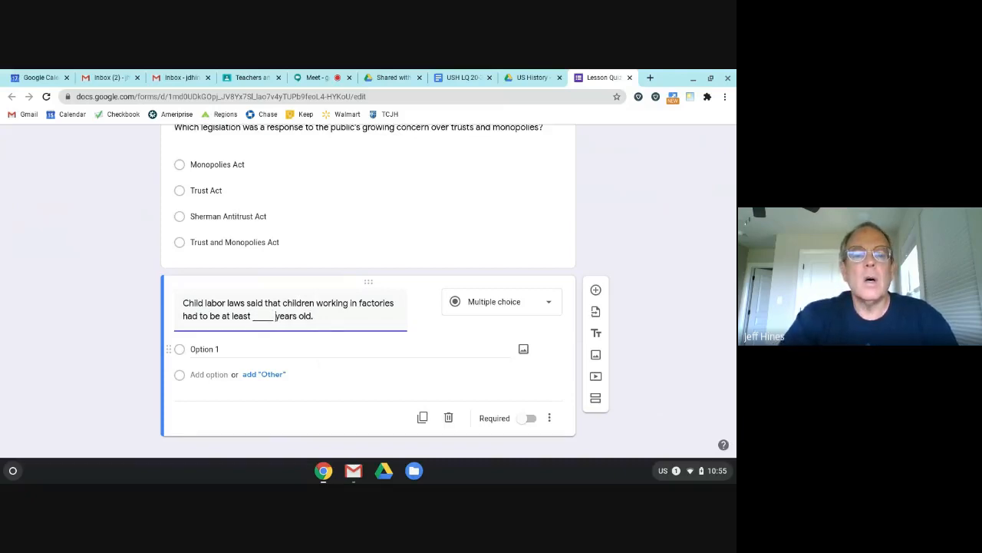
left_click(542, 304)
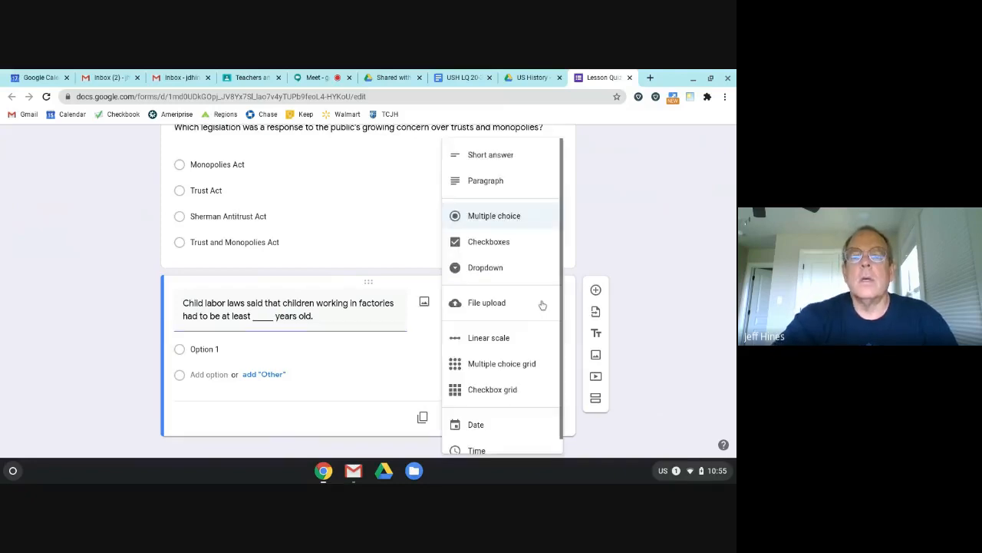
left_click(501, 154)
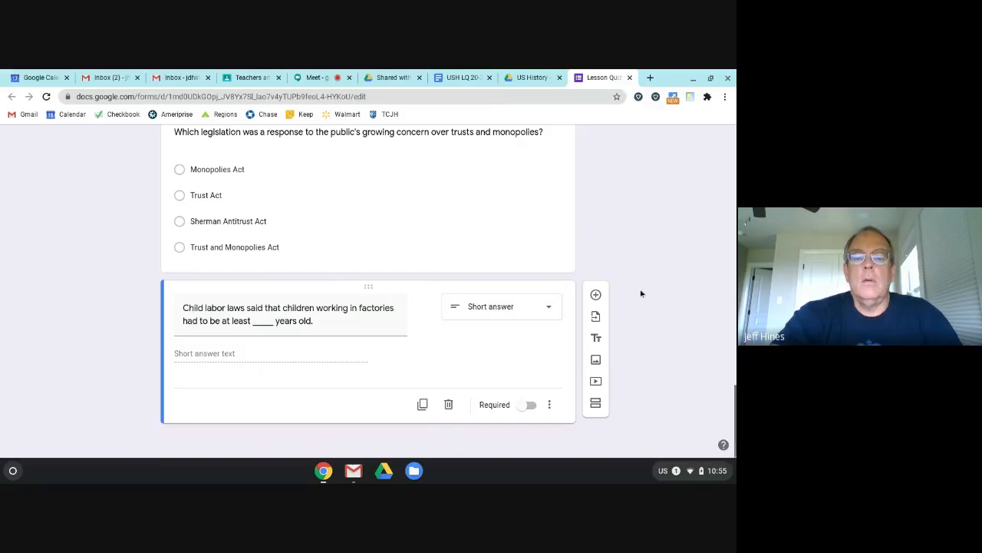
Step: Add an eleventh question and copy completion statement 2, "Unhappy workers formed groups called __ to demand better pay and working conditions", from the converted document
left_click(597, 296)
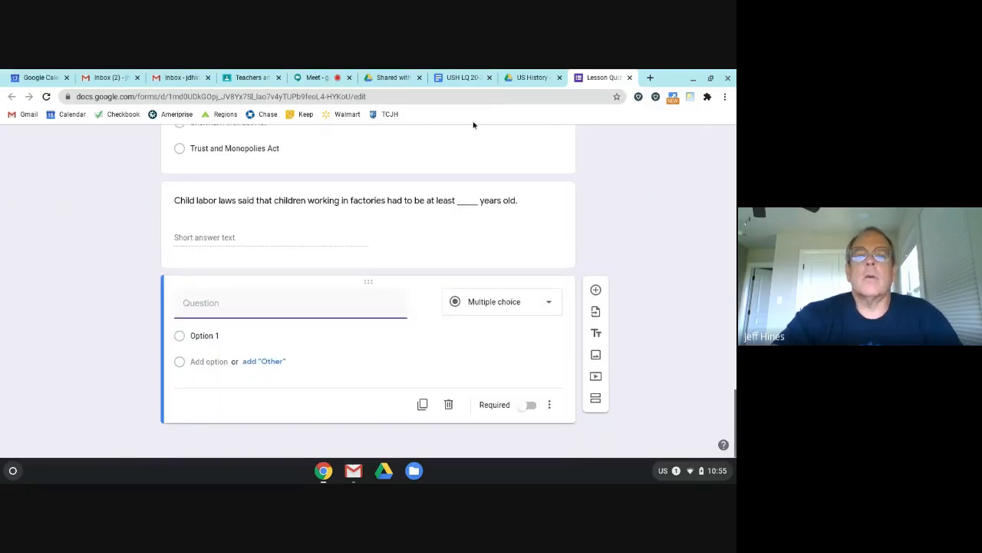
left_click(464, 82)
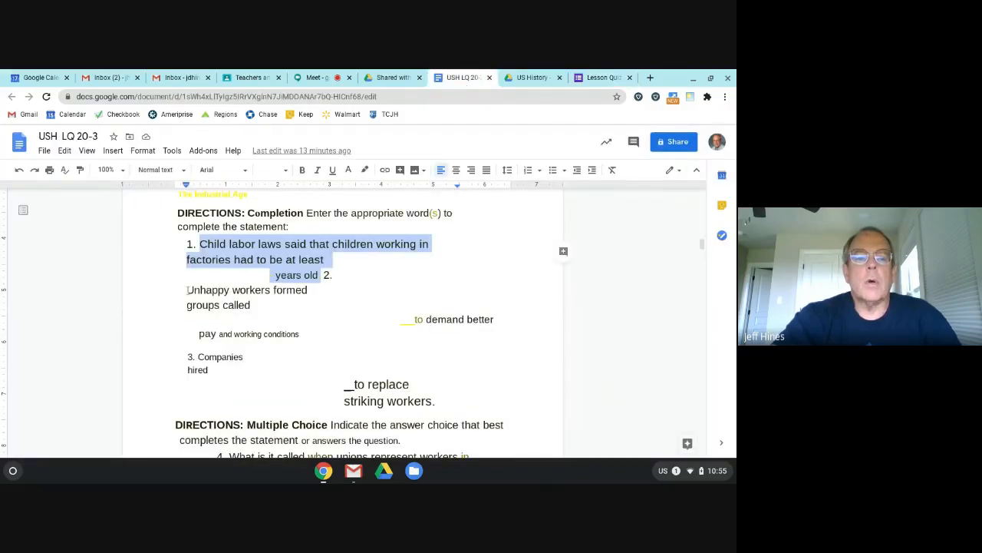
left_click_drag(187, 290, 269, 305)
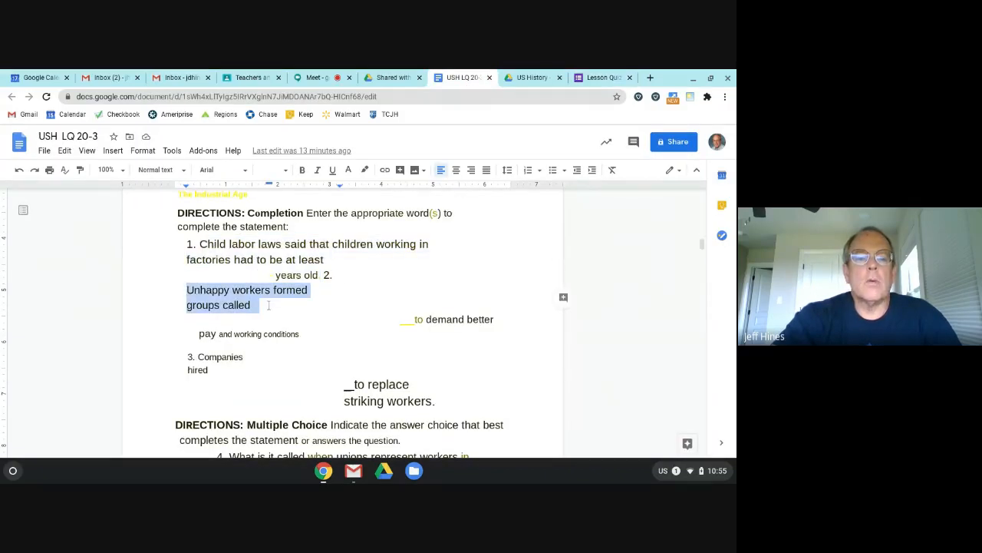
left_click_drag(322, 307, 438, 330)
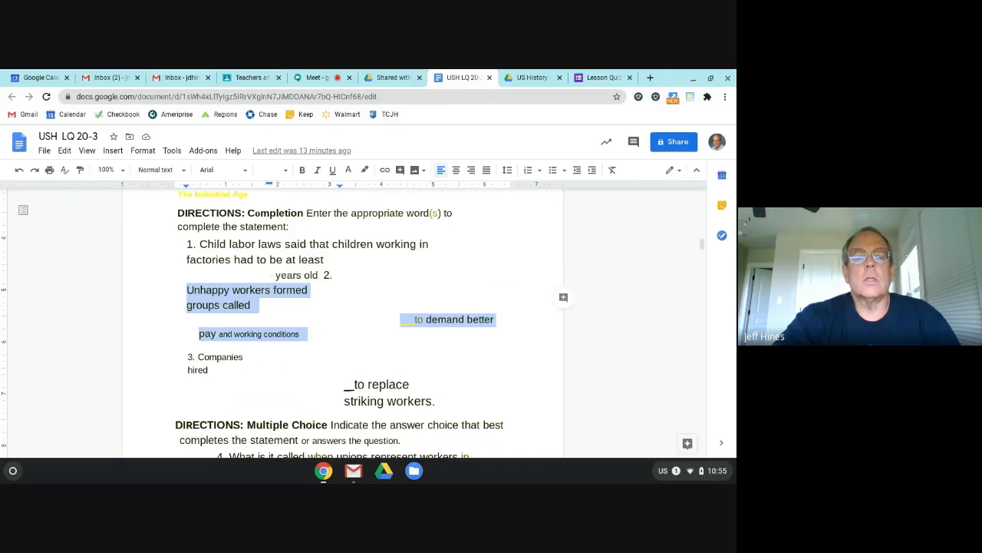
right_click(201, 306)
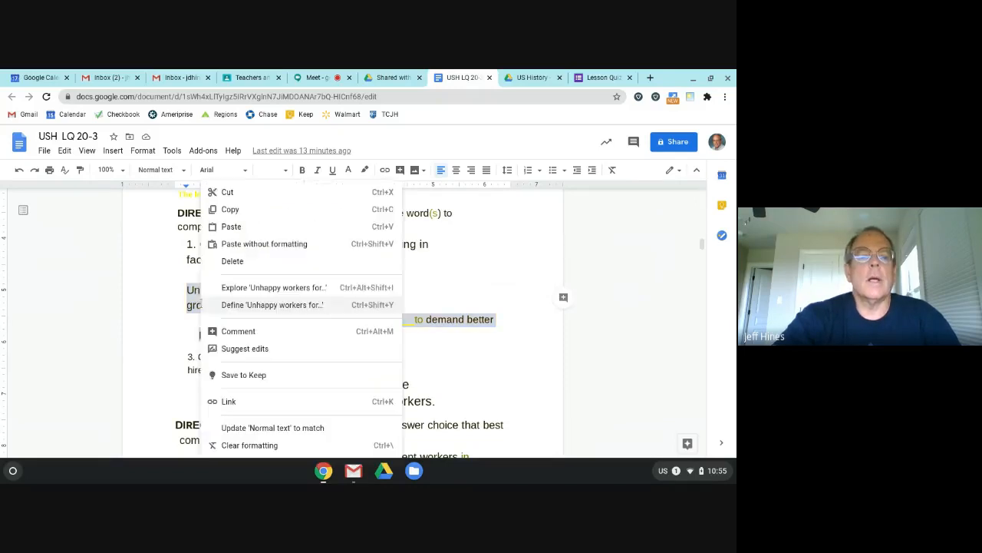
Step: Copy "Unhappy workers formed groups called __ to demand better pay and working conditions." into the empty form question and make it short answer
left_click(233, 213)
left_click(603, 77)
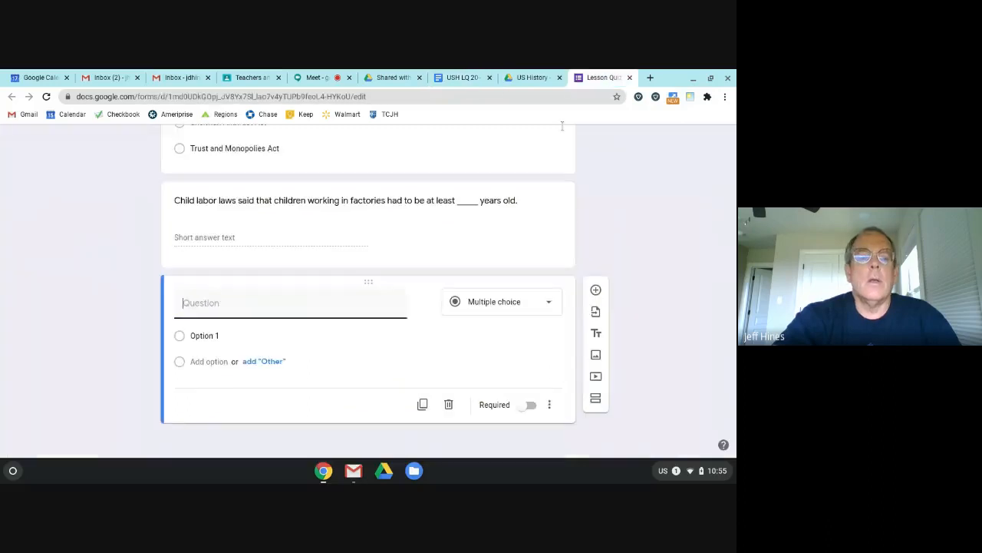
right_click(197, 309)
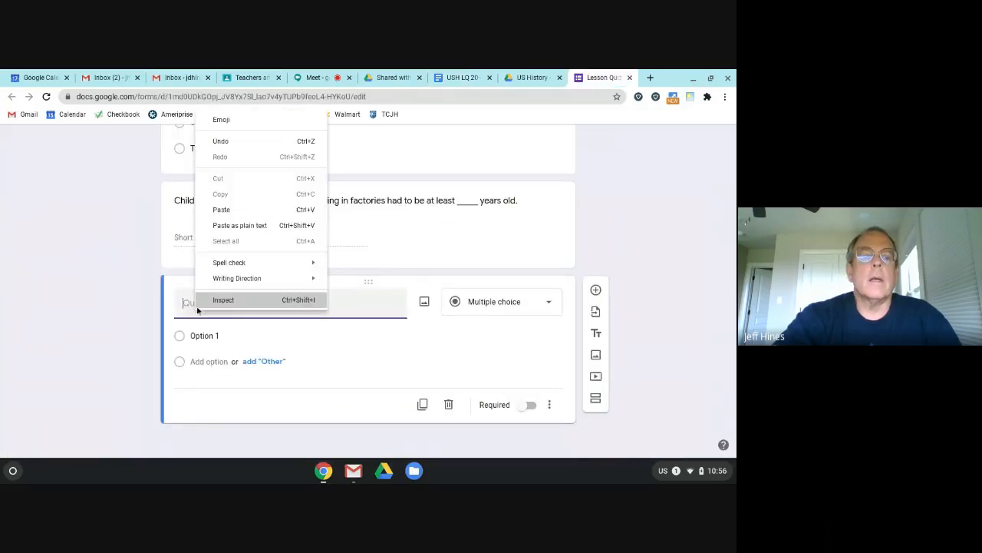
left_click(225, 213)
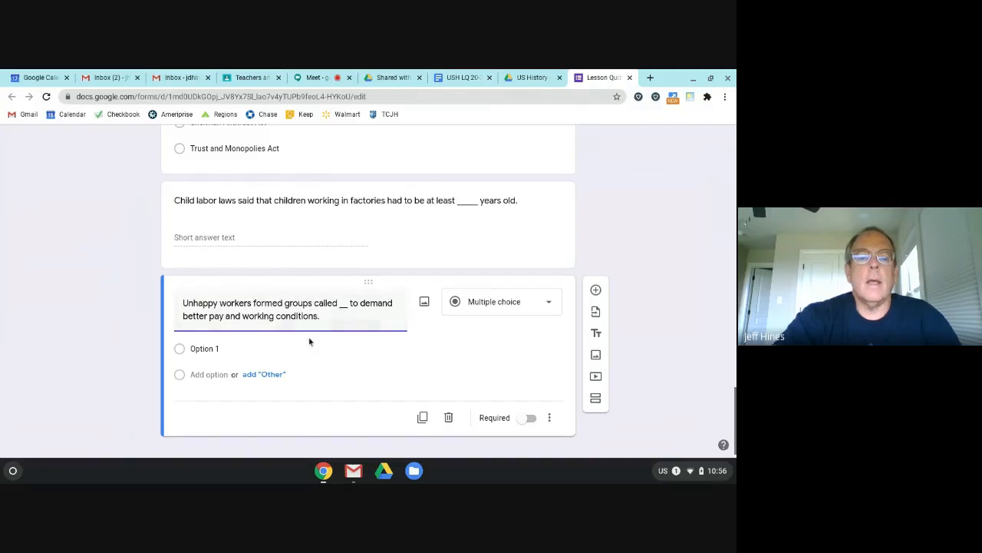
left_click(549, 302)
left_click(478, 157)
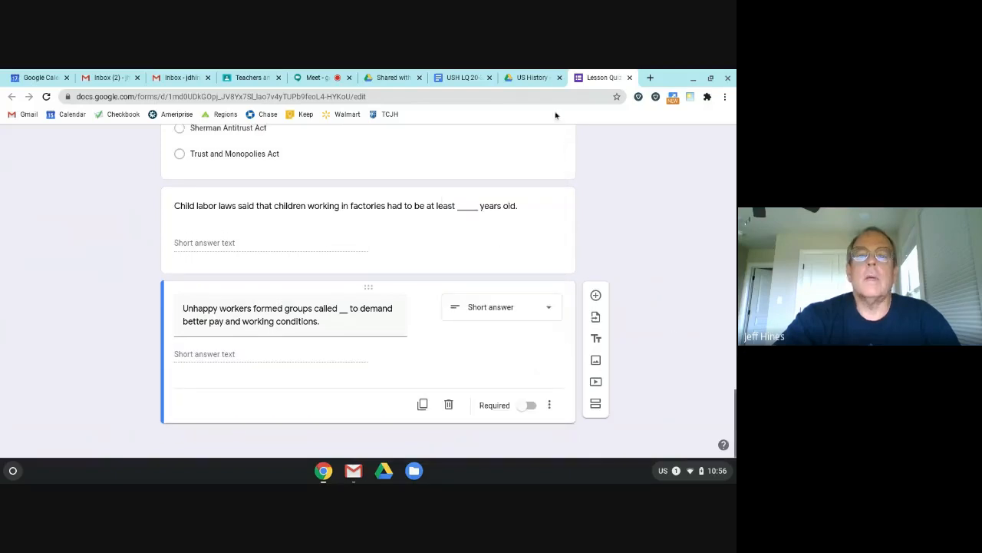
Step: Add a short-answer question to the form using document question 3, "Companies hired _ to replace striking workers."
left_click(597, 295)
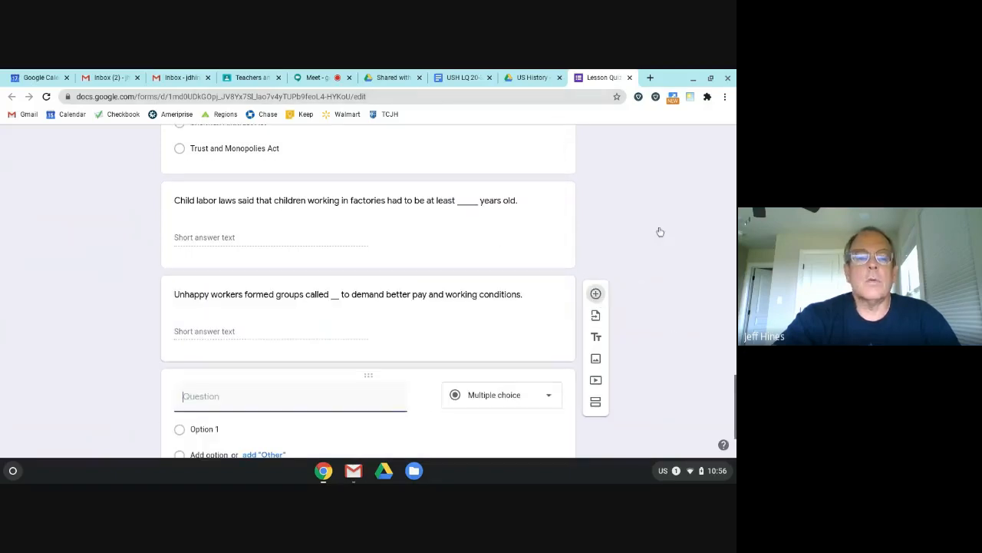
left_click(461, 78)
scroll(333, 308, "down", 1)
scroll(332, 308, "down", 1)
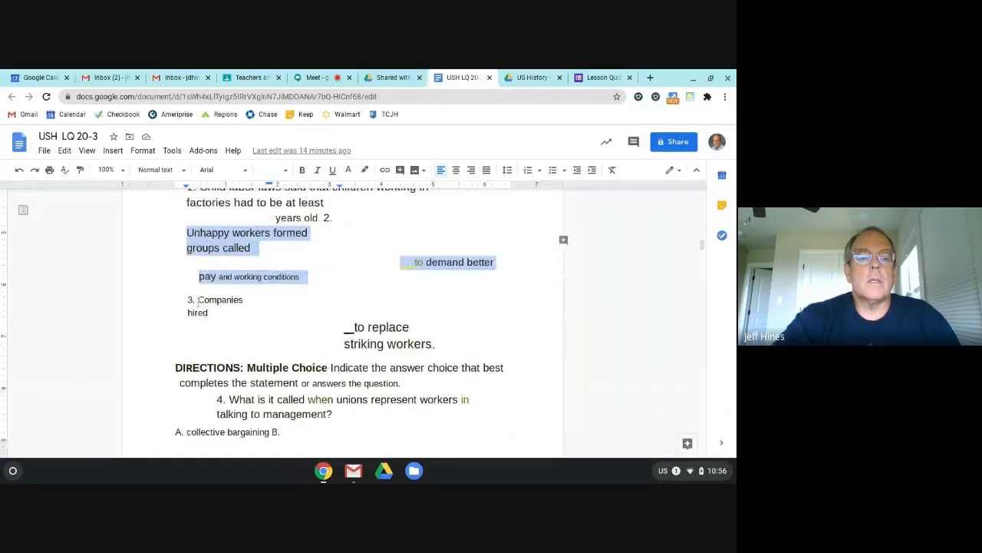
left_click_drag(198, 299, 440, 346)
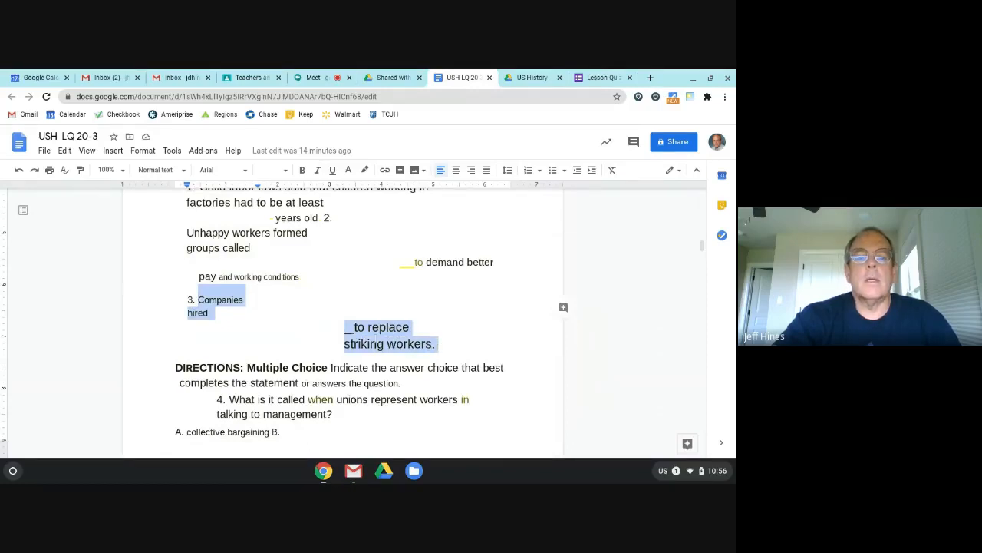
right_click(376, 344)
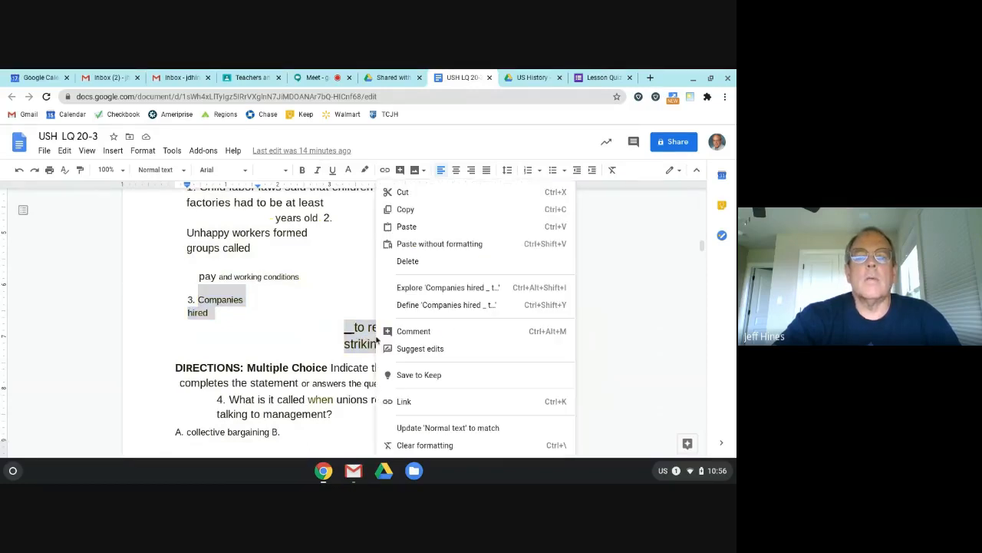
left_click(406, 210)
key("ctrl+9")
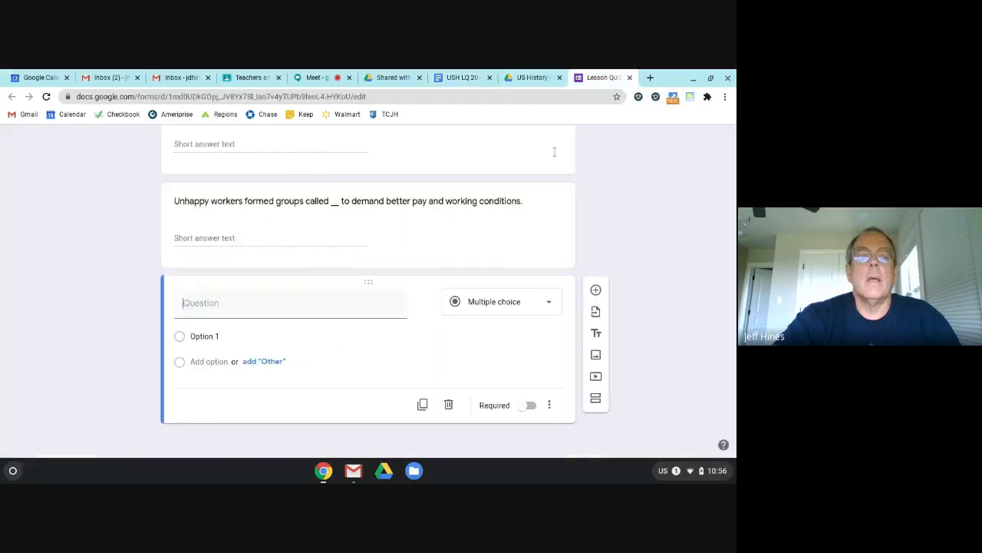
right_click(239, 305)
left_click(271, 214)
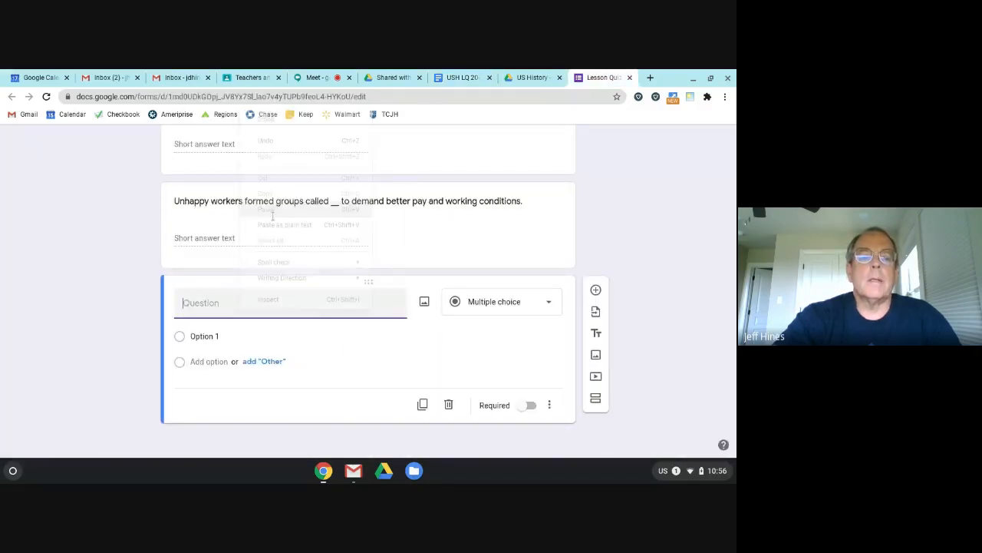
left_click(549, 305)
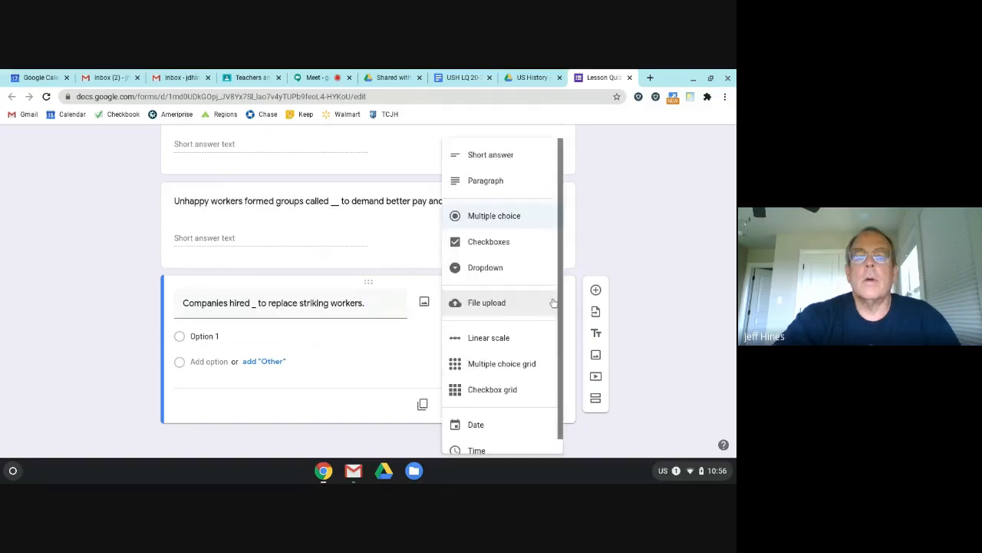
left_click(479, 157)
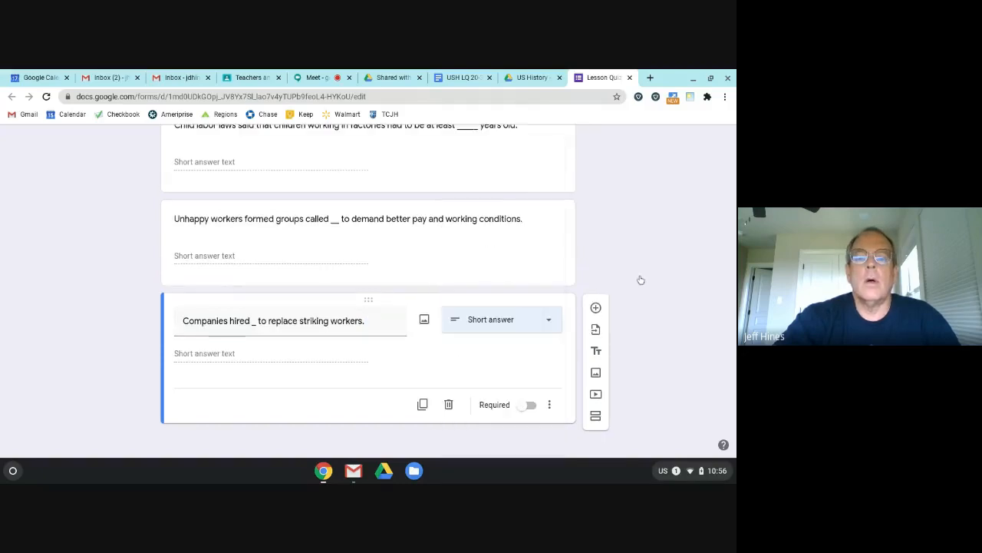
Step: Add a form question with the text of document question 4, "What is it called when unions represent workers in talking to management?"
left_click(596, 307)
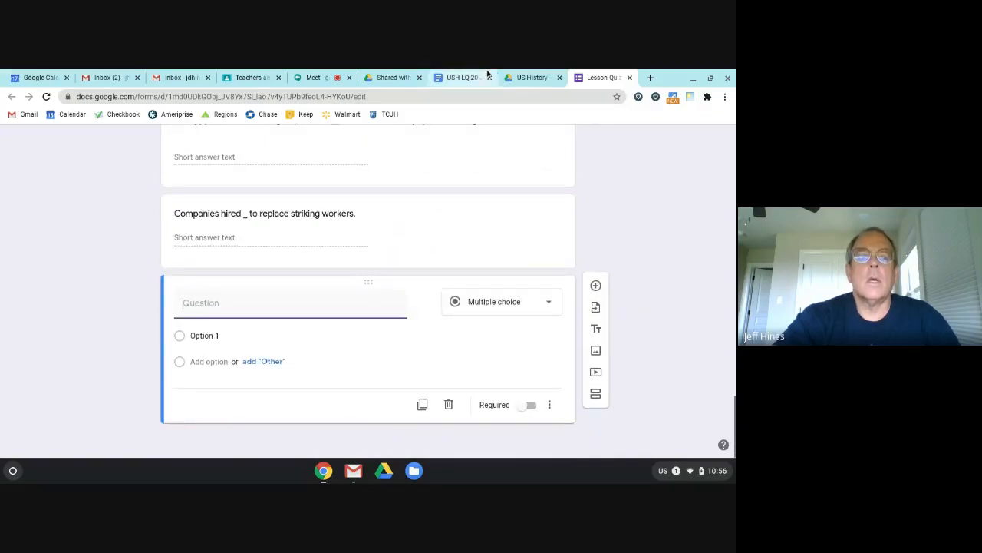
left_click(468, 77)
scroll(444, 296, "down", 1)
scroll(445, 296, "down", 3)
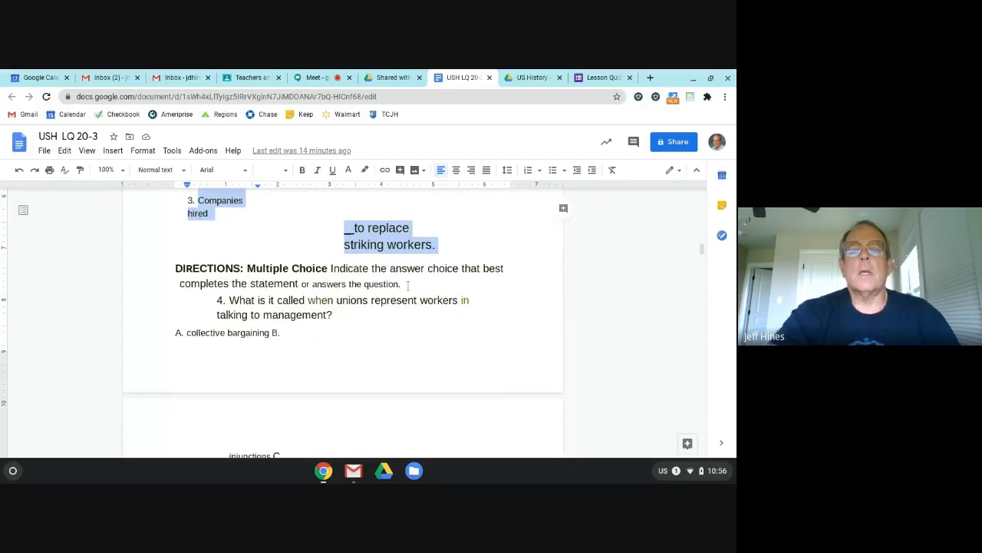
scroll(363, 276, "down", 2)
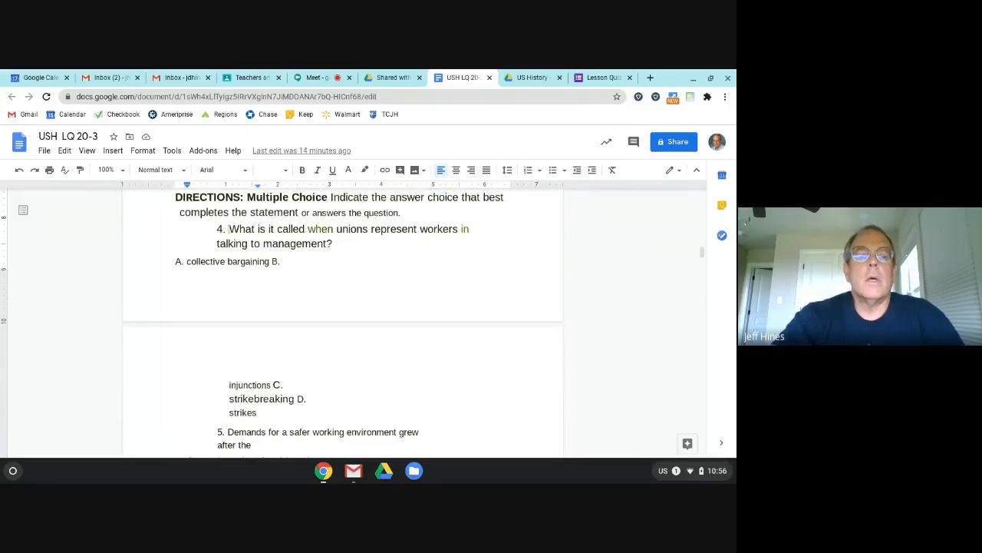
left_click_drag(230, 228, 340, 244)
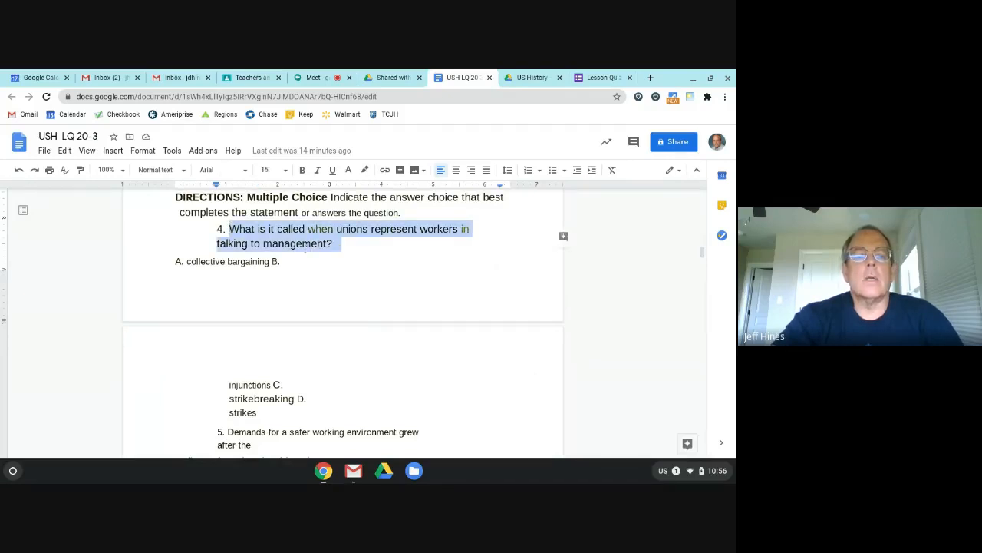
right_click(304, 244)
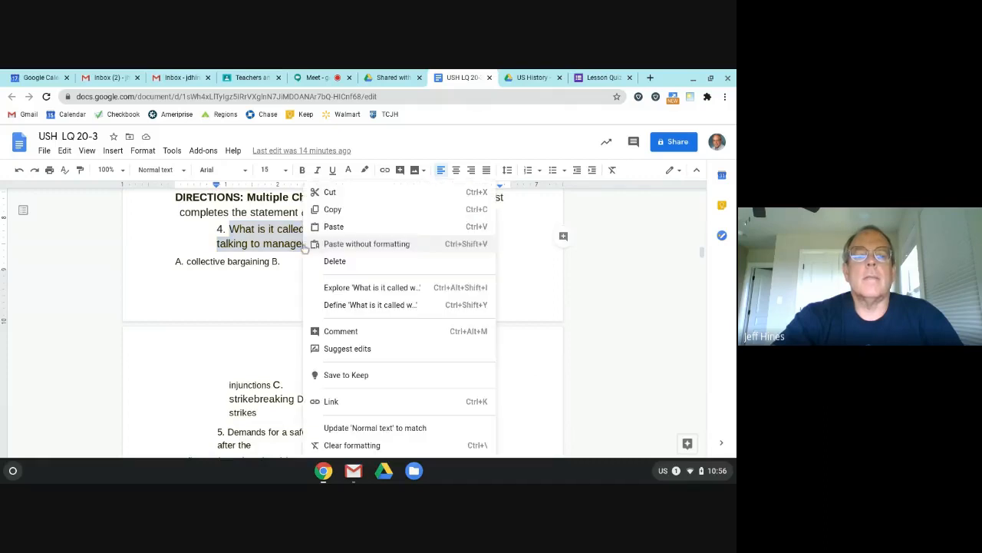
left_click(333, 209)
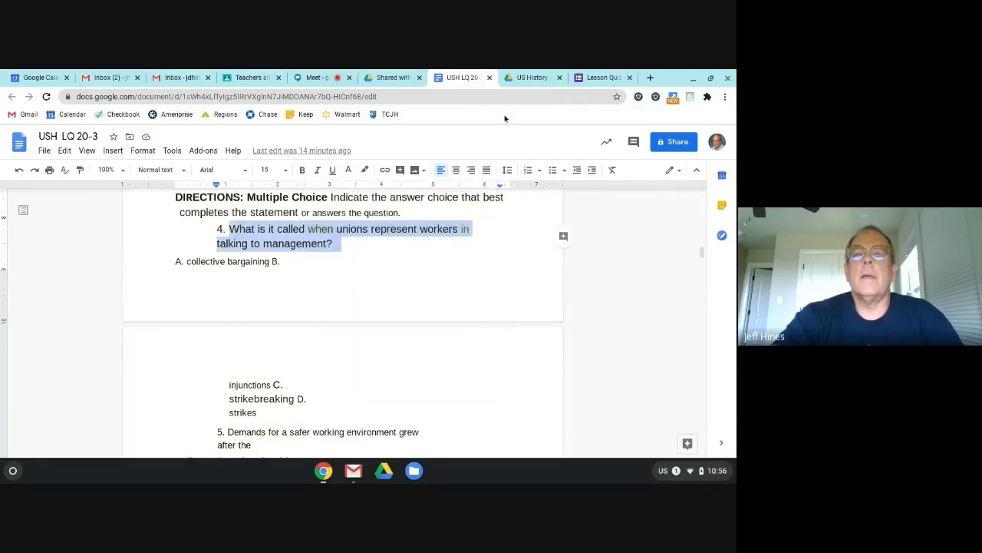
left_click(602, 78)
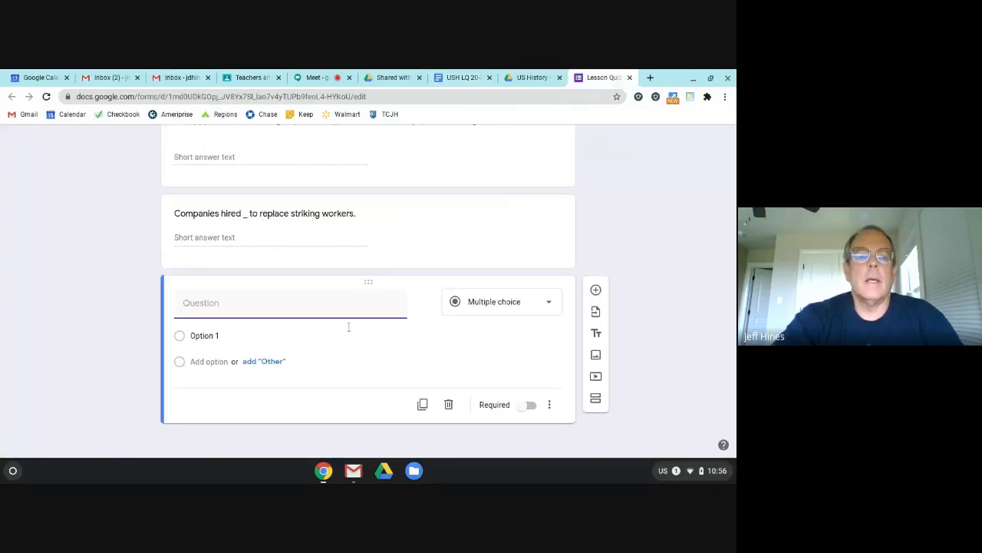
right_click(211, 304)
left_click(235, 202)
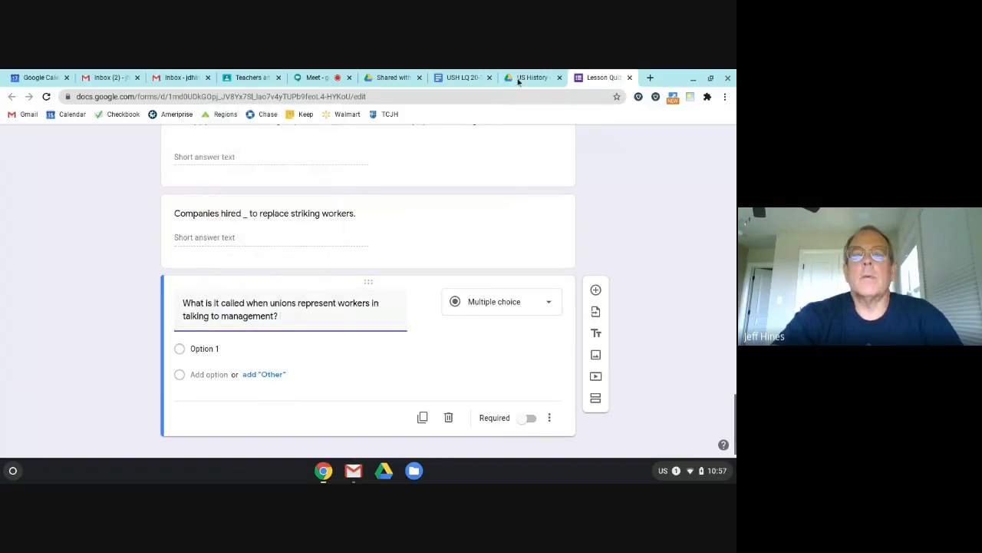
Step: Copy answer A, "collective bargaining", from the USH LQ 20-3 document into the first option of the unions question
left_click(461, 78)
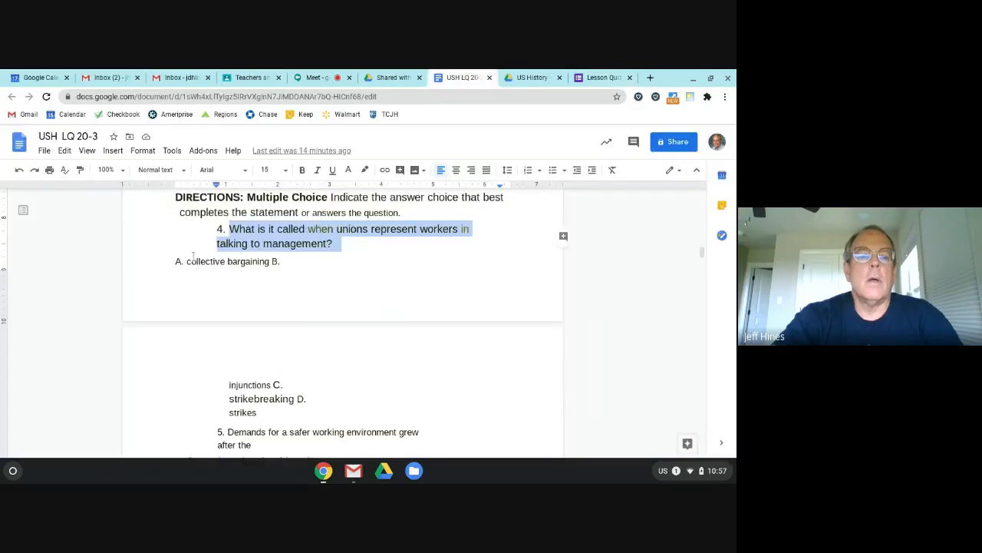
scroll(193, 255, "down", 1)
left_click(194, 244)
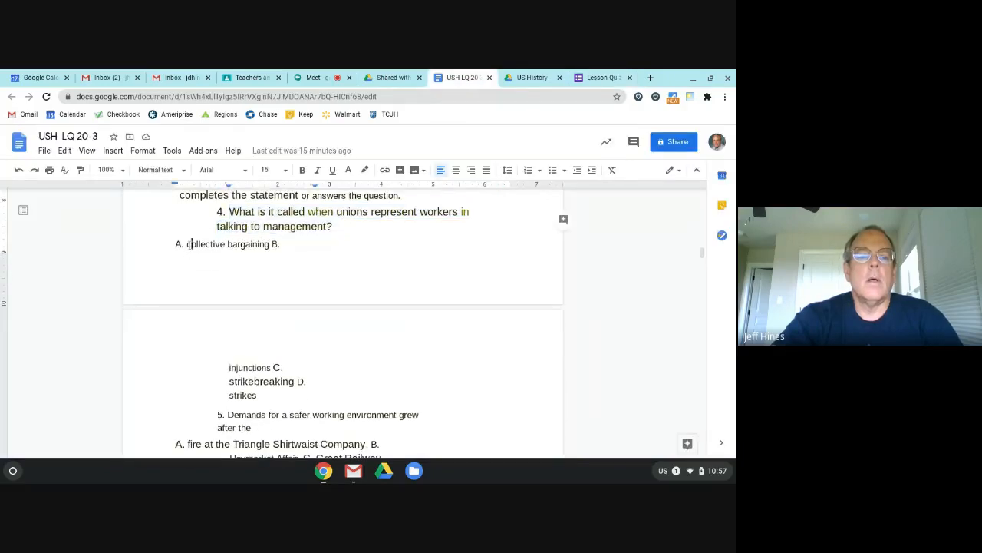
left_click_drag(187, 244, 272, 245)
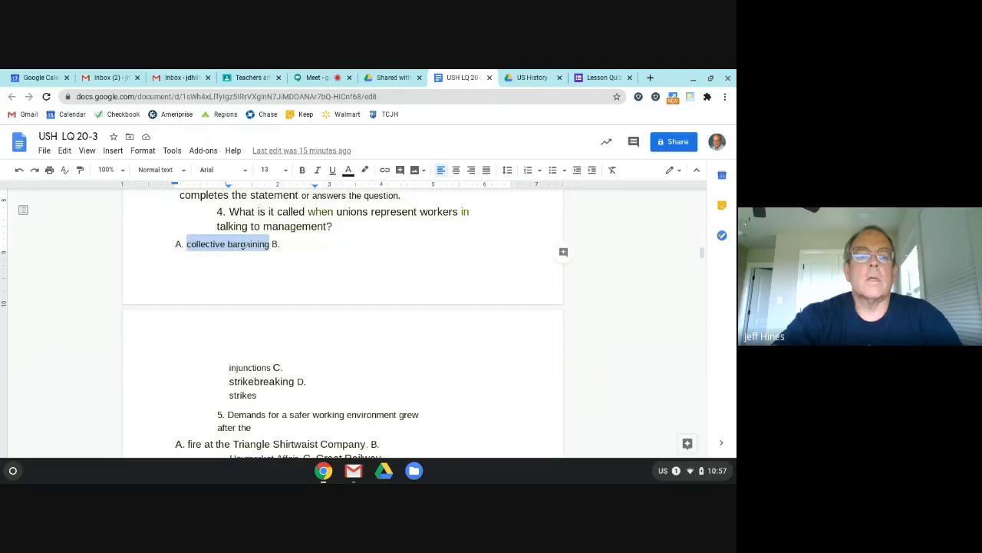
right_click(247, 244)
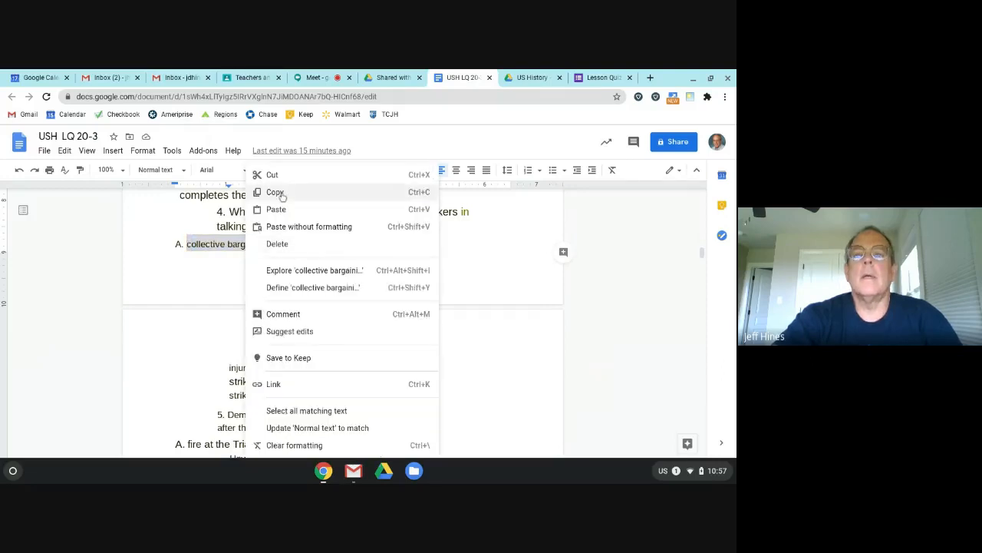
left_click(274, 192)
left_click(602, 78)
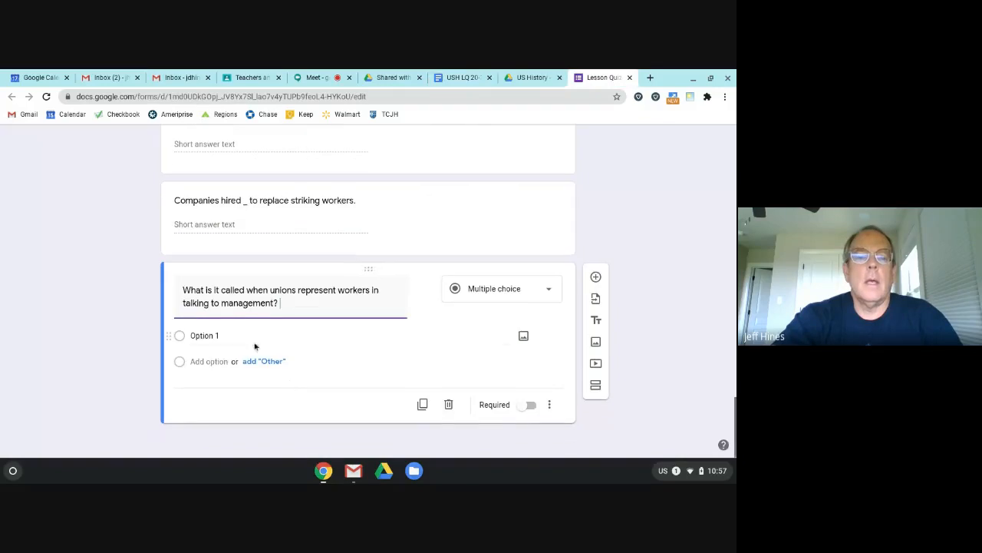
left_click(212, 336)
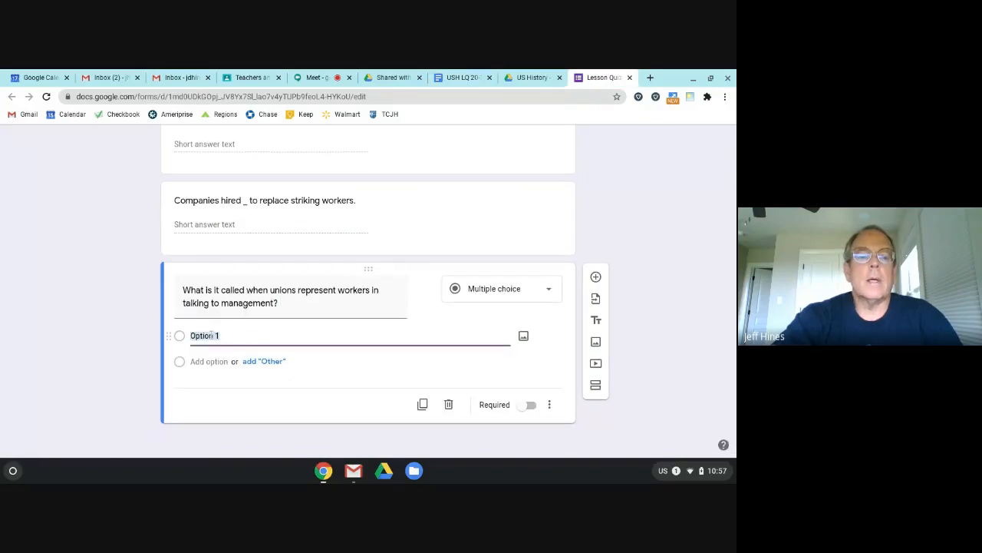
right_click(212, 335)
left_click(252, 198)
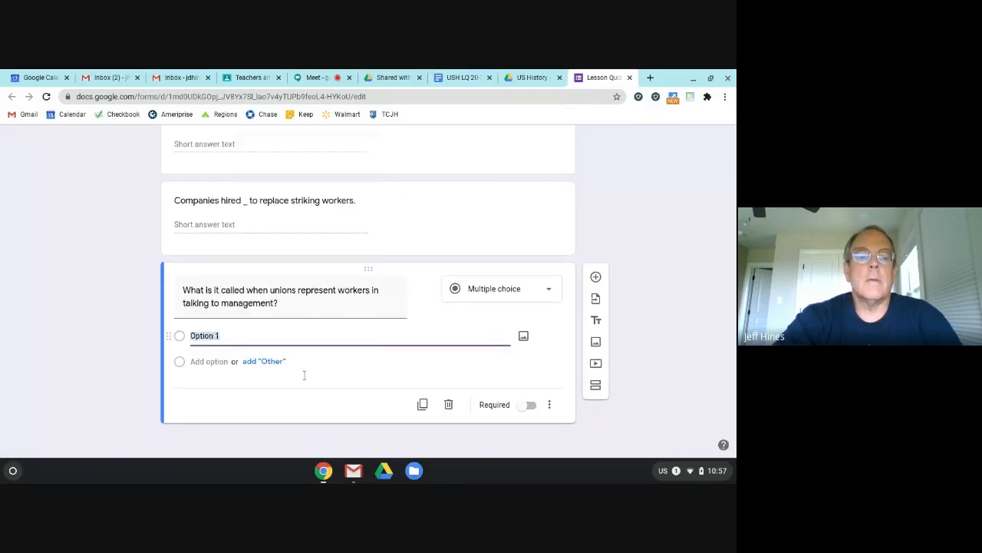
Step: Add a second option to the unions question and fill it with "injunctions" copied from the document
left_click(208, 362)
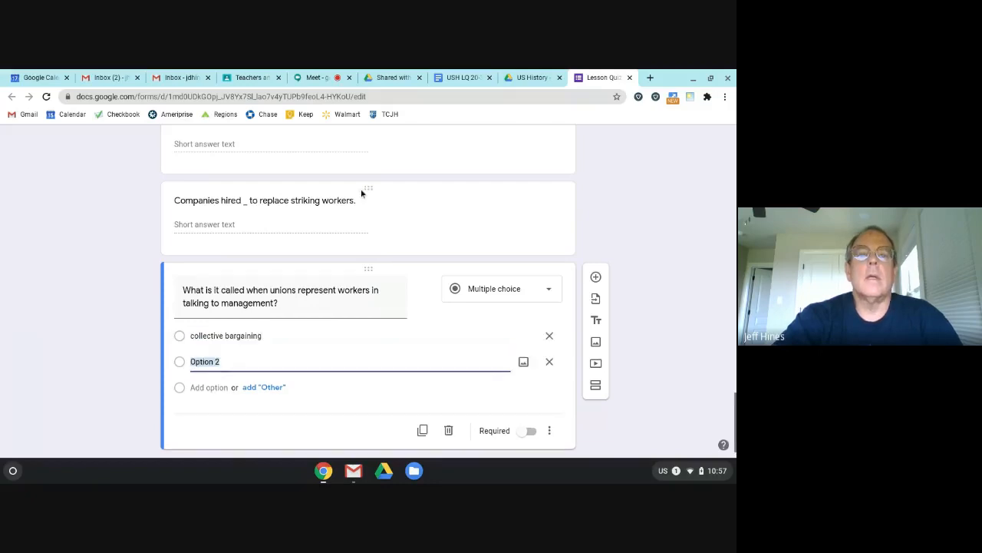
left_click(462, 77)
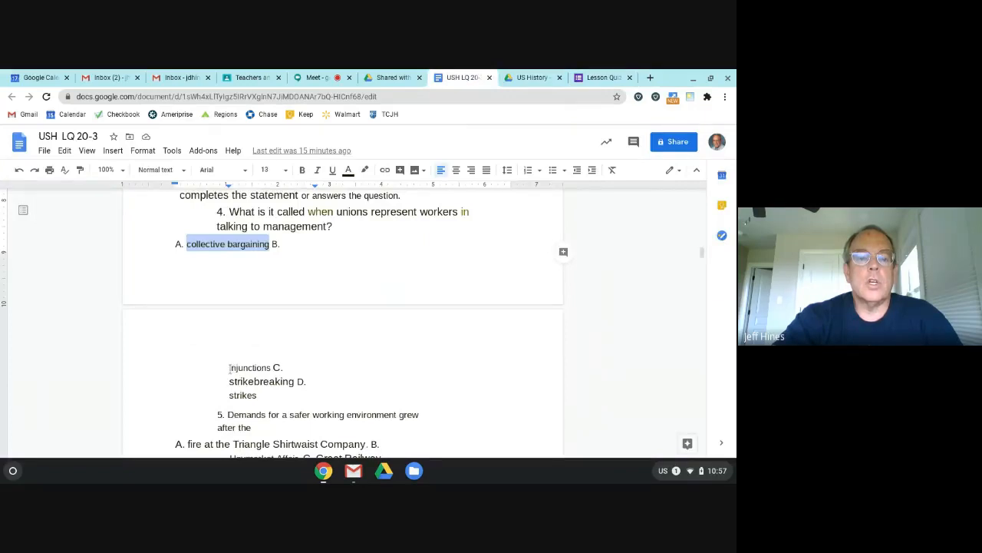
left_click_drag(231, 368, 271, 368)
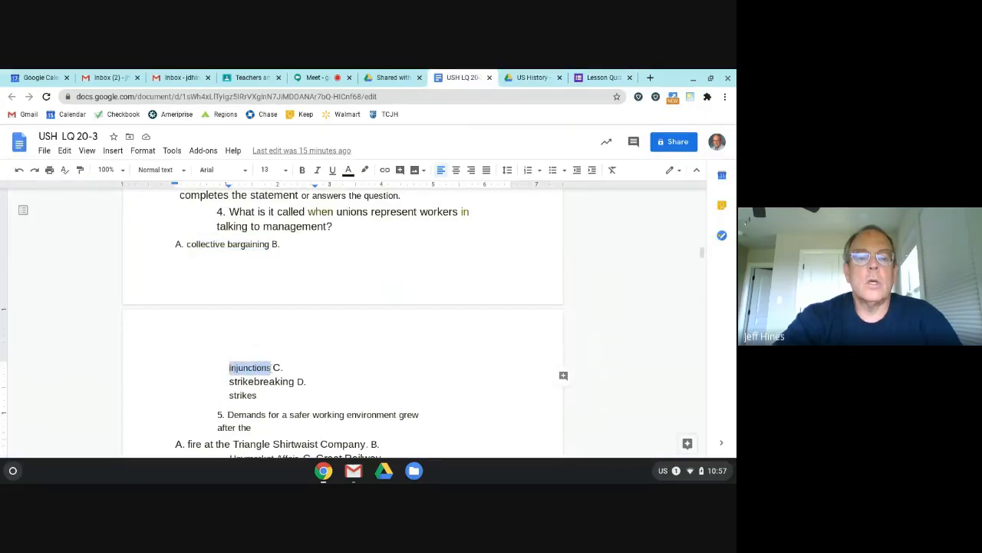
right_click(261, 367)
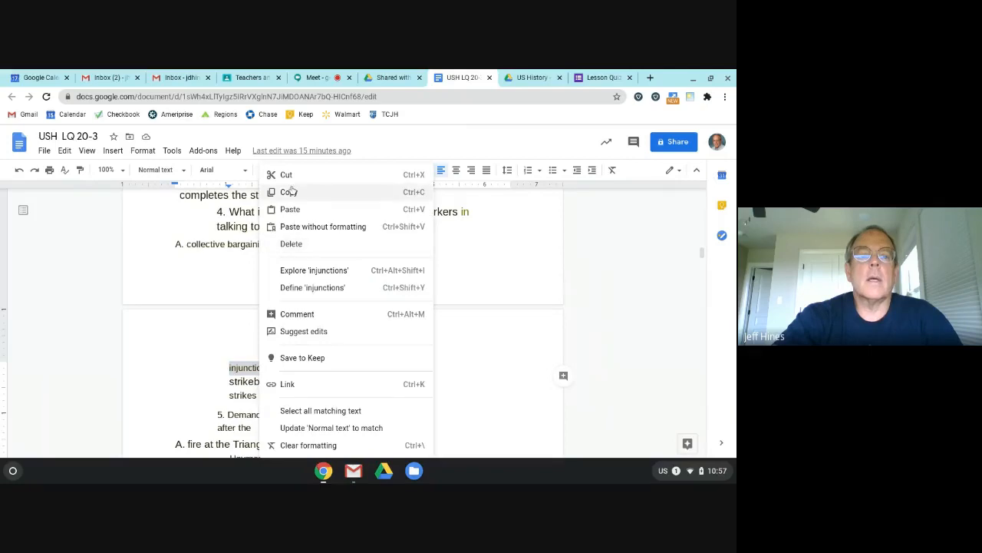
left_click(288, 192)
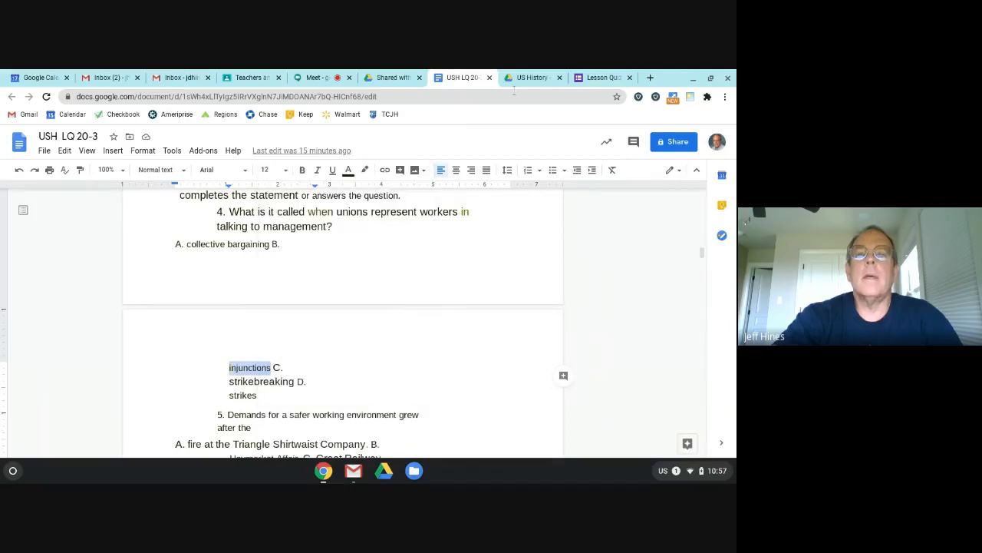
left_click(597, 79)
left_click(218, 363)
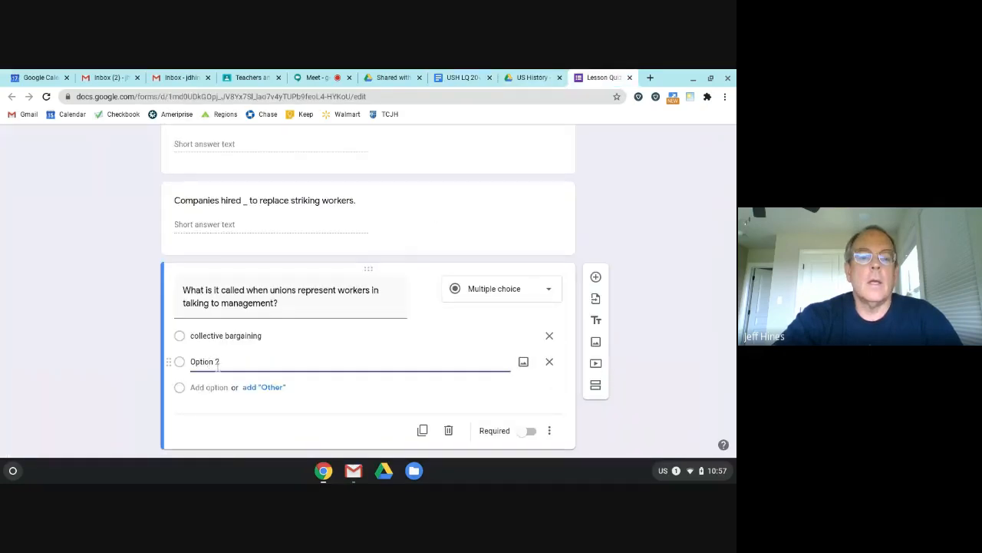
left_click(217, 365)
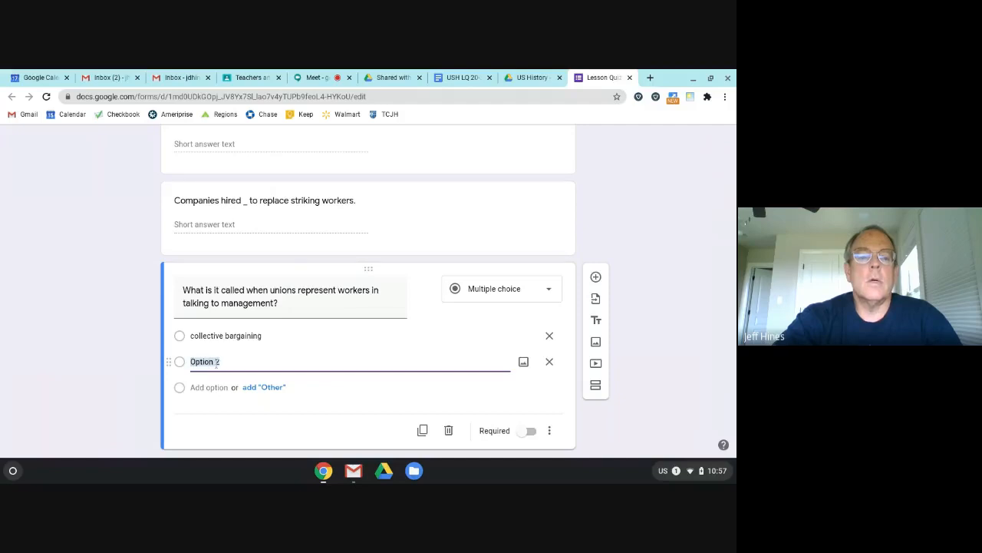
right_click(216, 362)
left_click(234, 223)
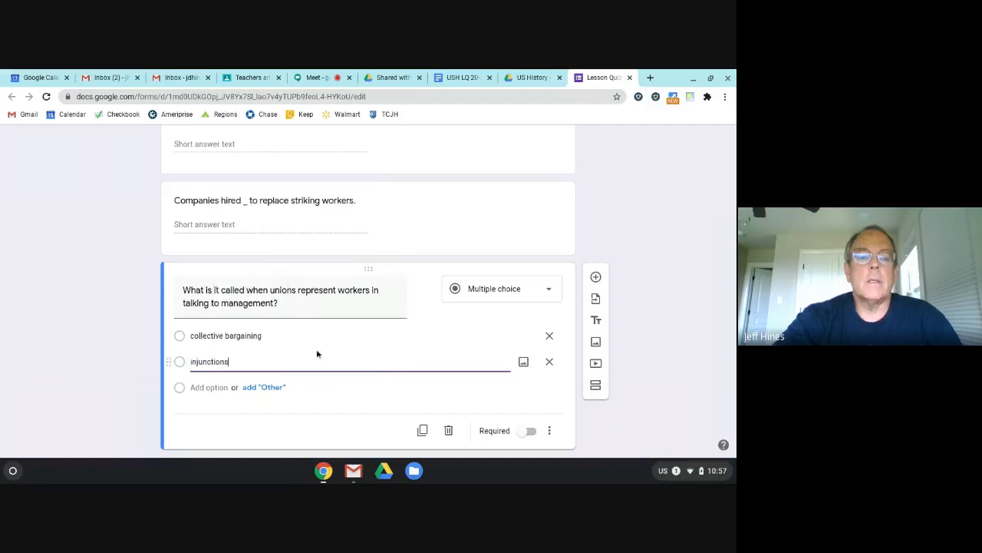
Step: Add a third option to the unions question and fill it with "strikebreaking" copied from the USH LQ 20-3 document
left_click(208, 386)
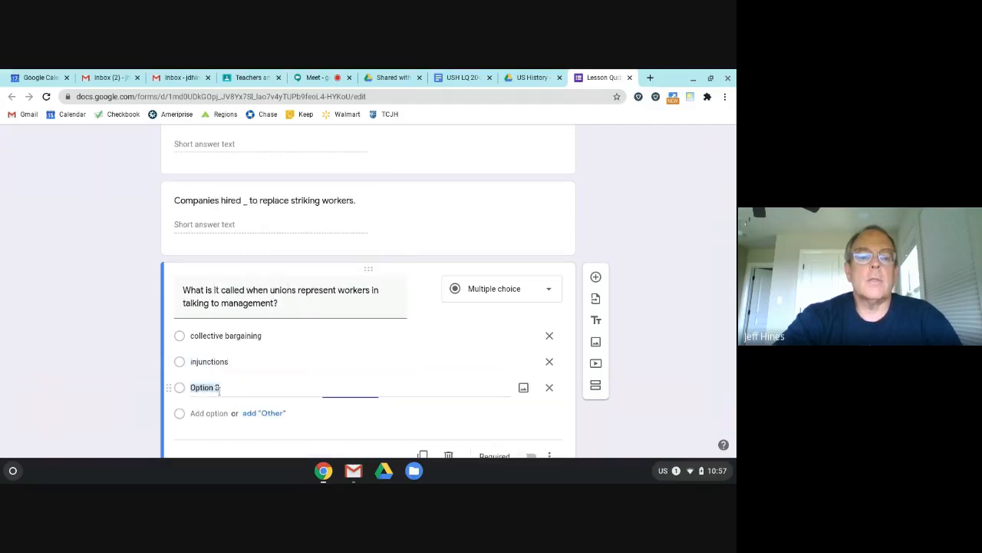
left_click(462, 77)
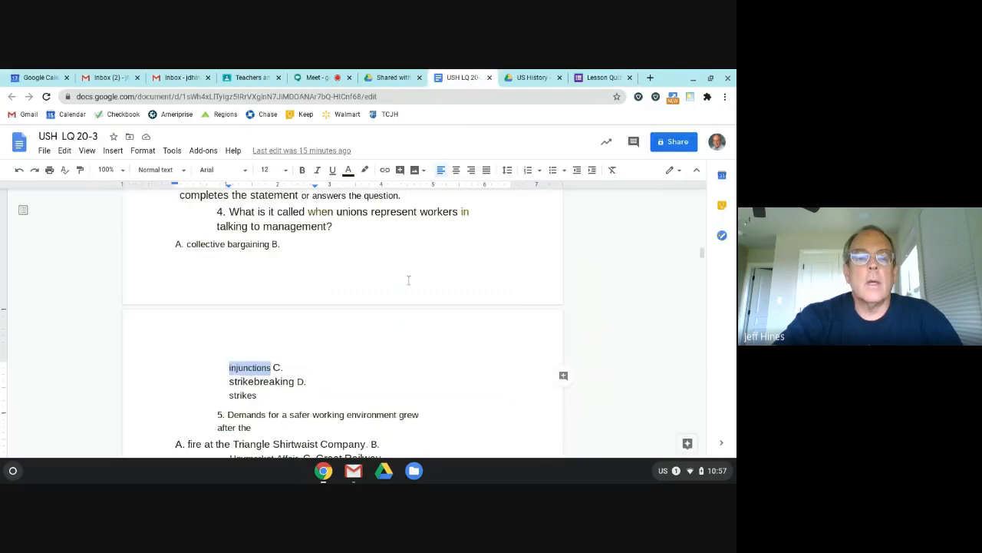
left_click_drag(229, 382, 295, 382)
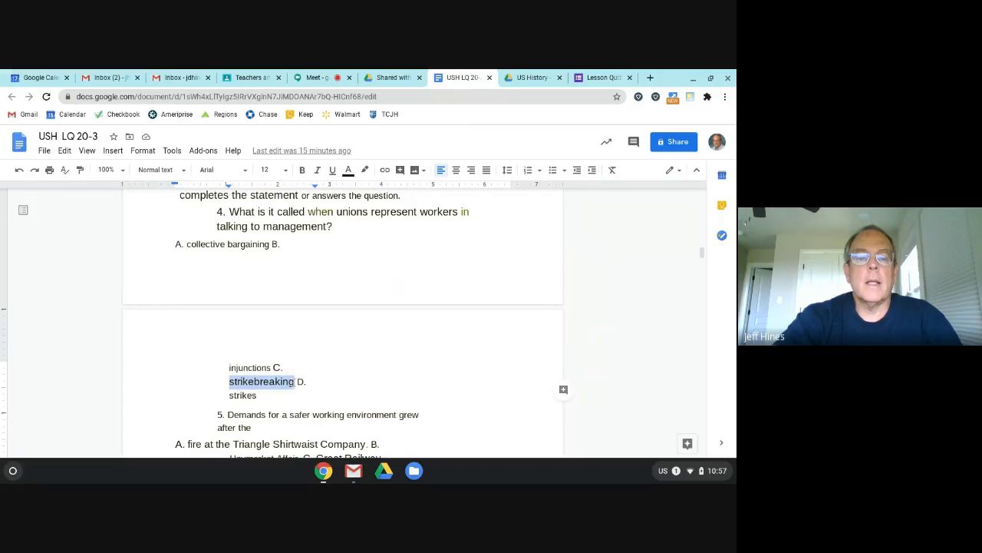
right_click(276, 382)
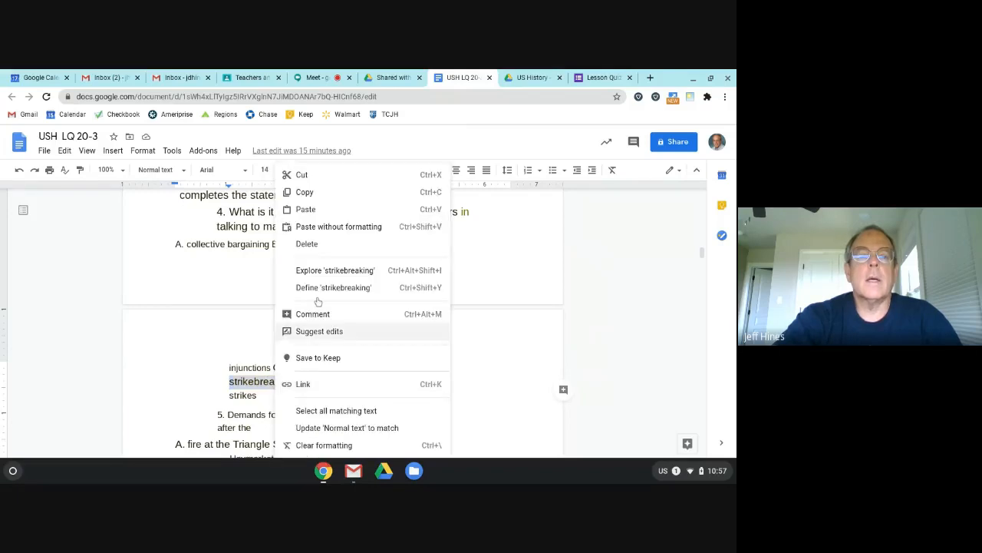
left_click(304, 193)
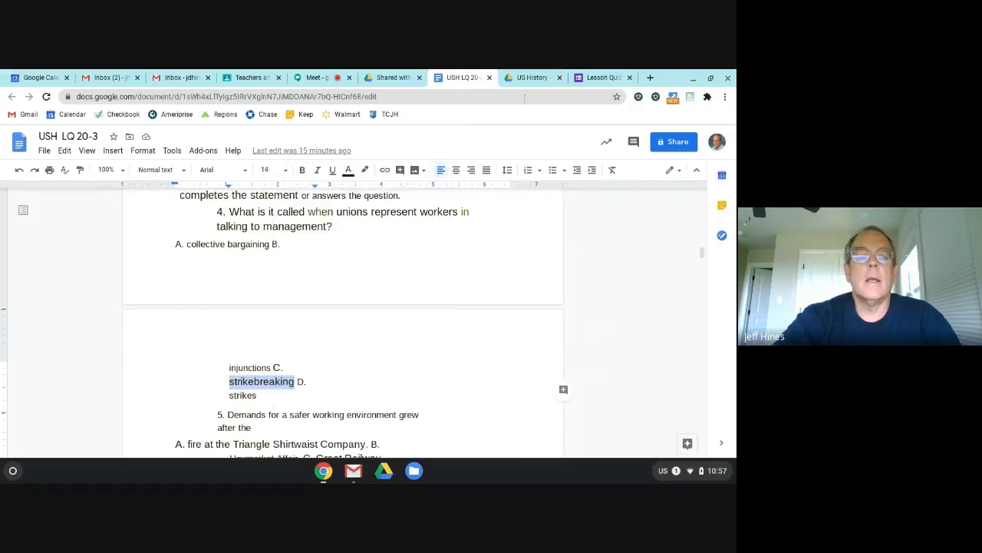
left_click(602, 77)
left_click(206, 389)
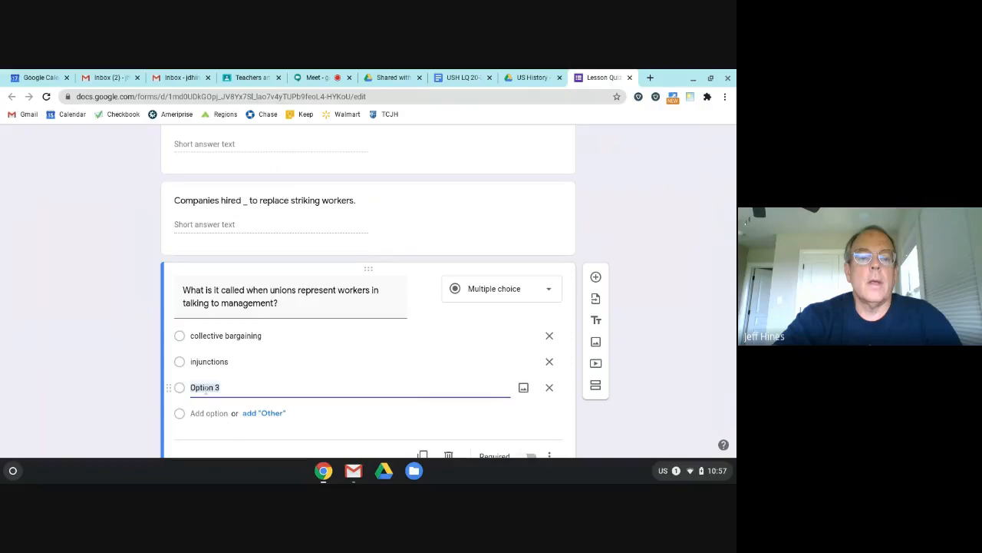
right_click(205, 389)
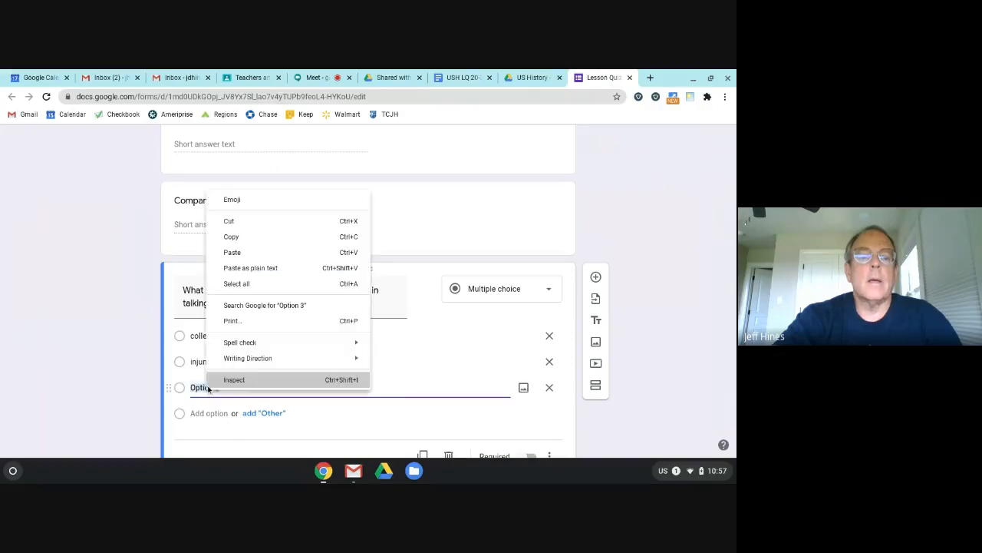
left_click(230, 253)
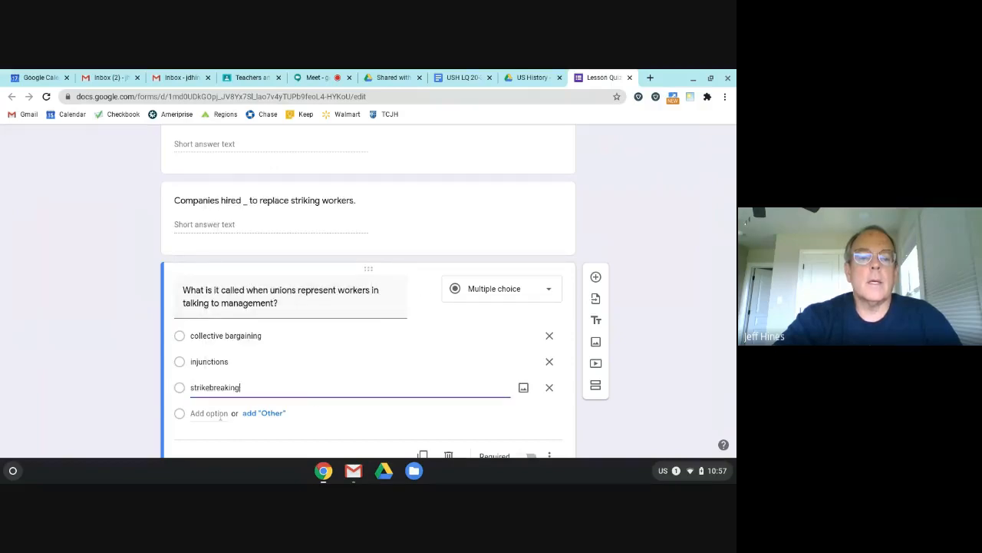
Step: Add a fourth option to the unions question and fill it with answer D, "strikes", copied from the document
key("Return")
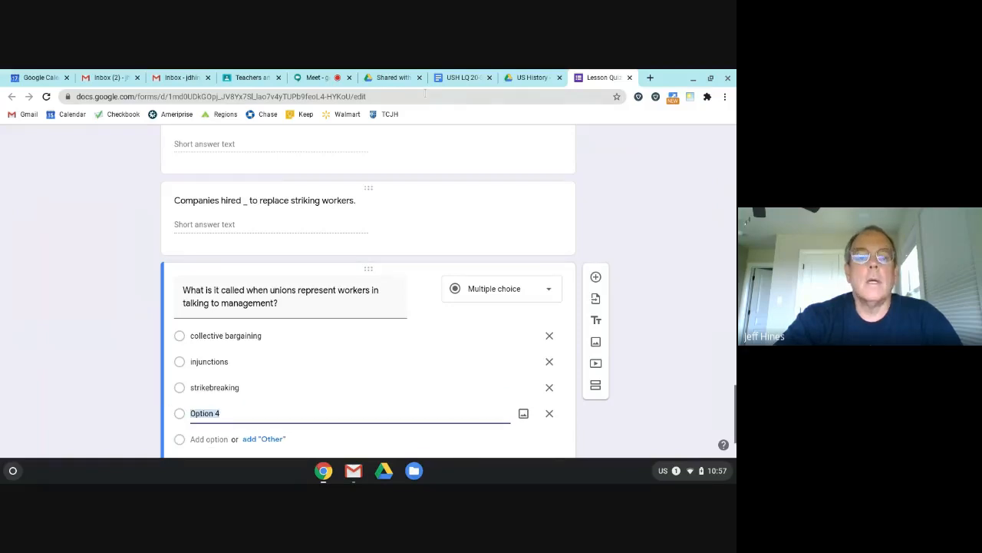
left_click(460, 76)
scroll(242, 359, "down", 1)
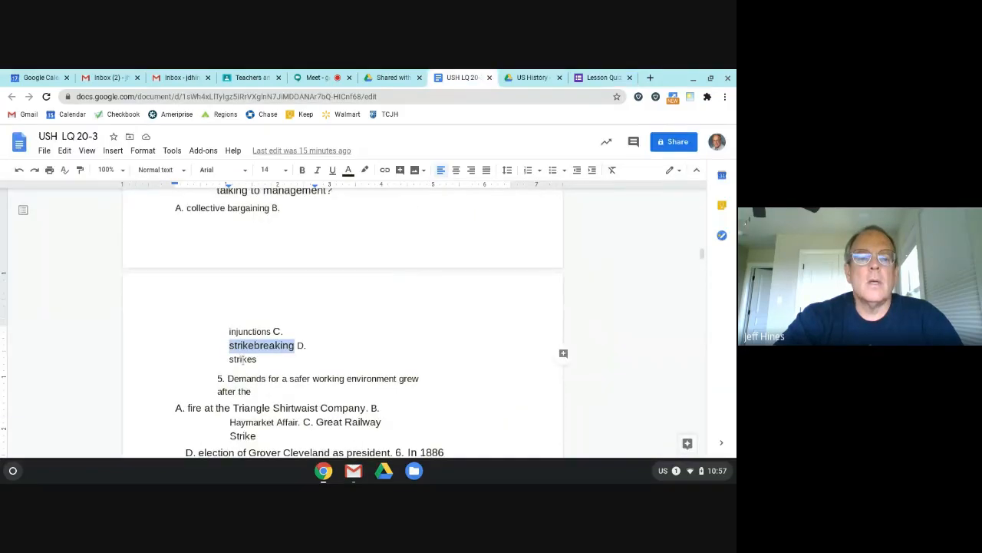
double_click(238, 359)
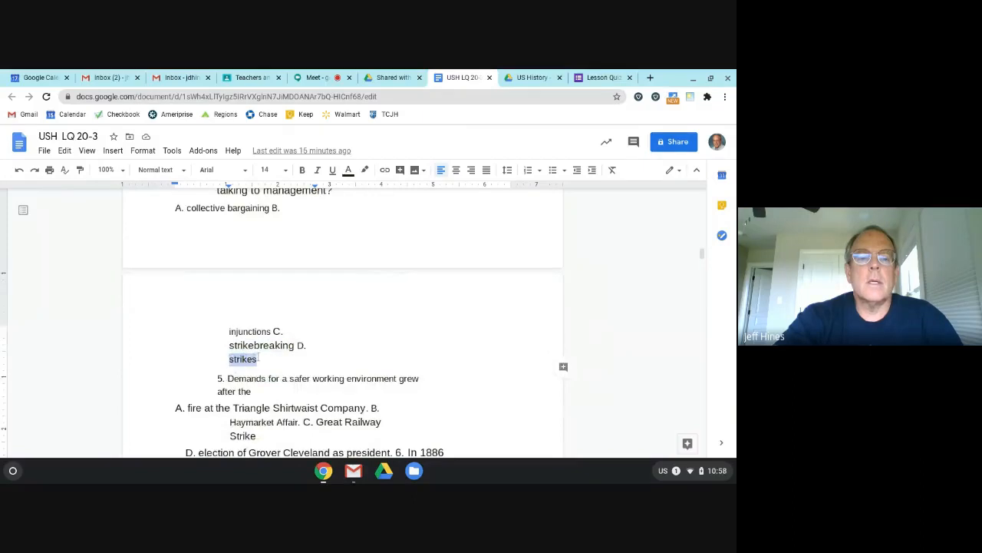
right_click(241, 358)
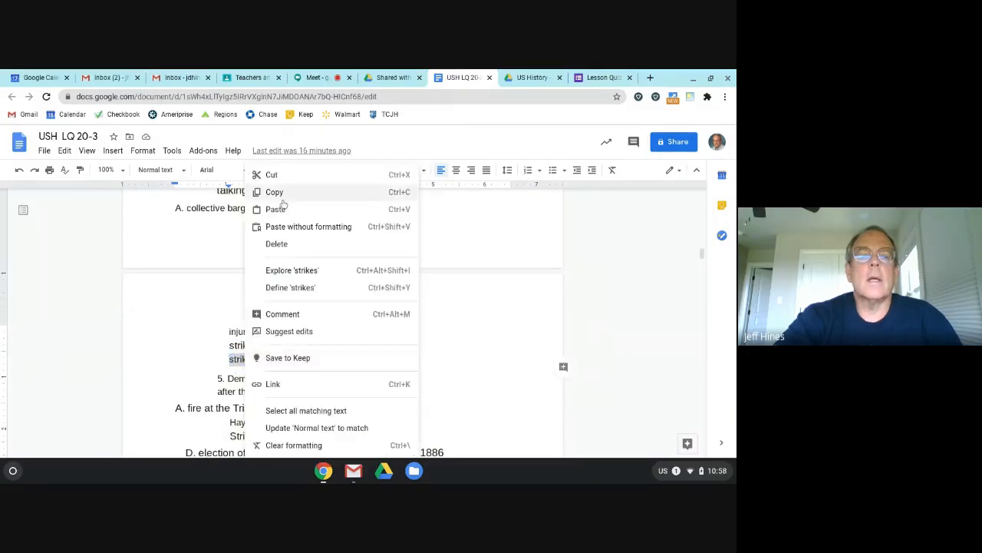
left_click(260, 191)
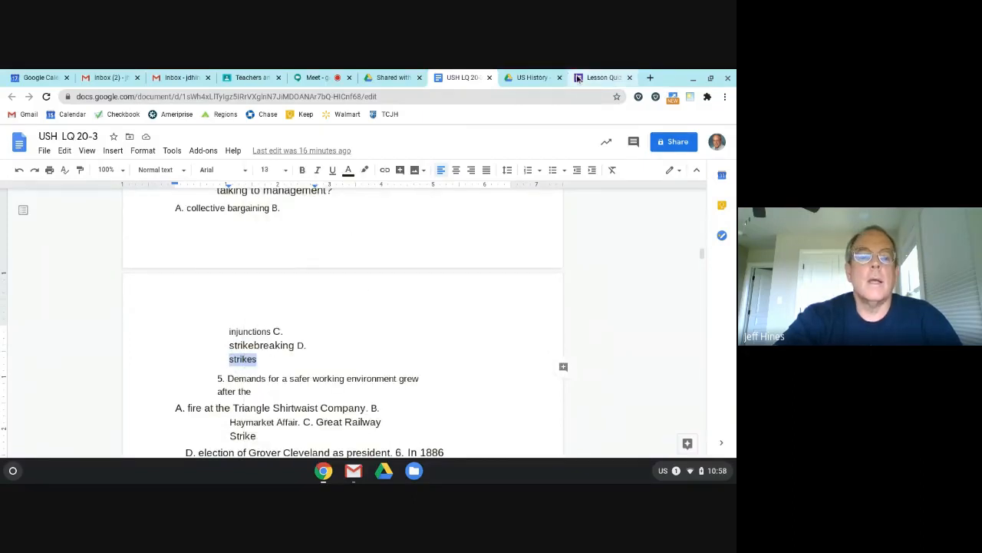
left_click(602, 77)
left_click(206, 413)
right_click(205, 412)
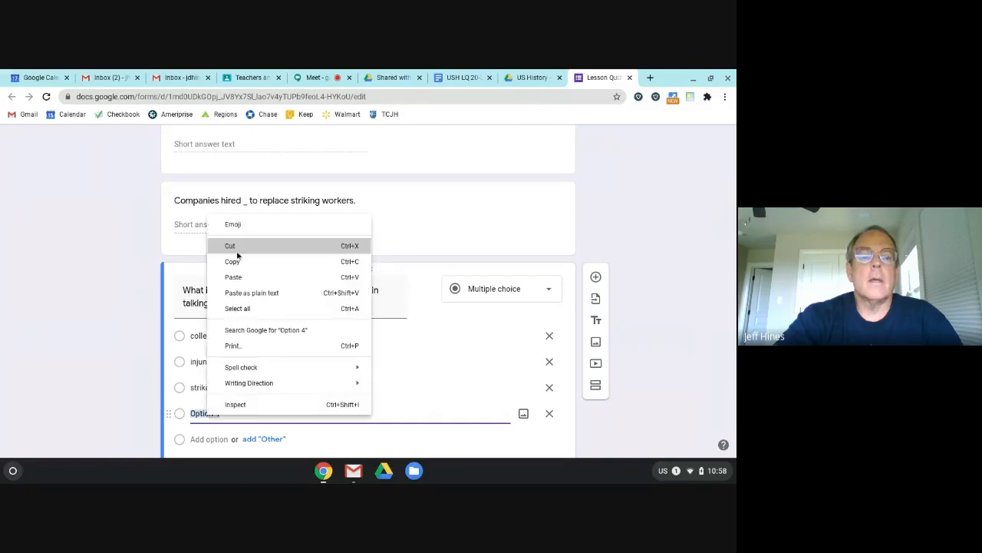
left_click(246, 278)
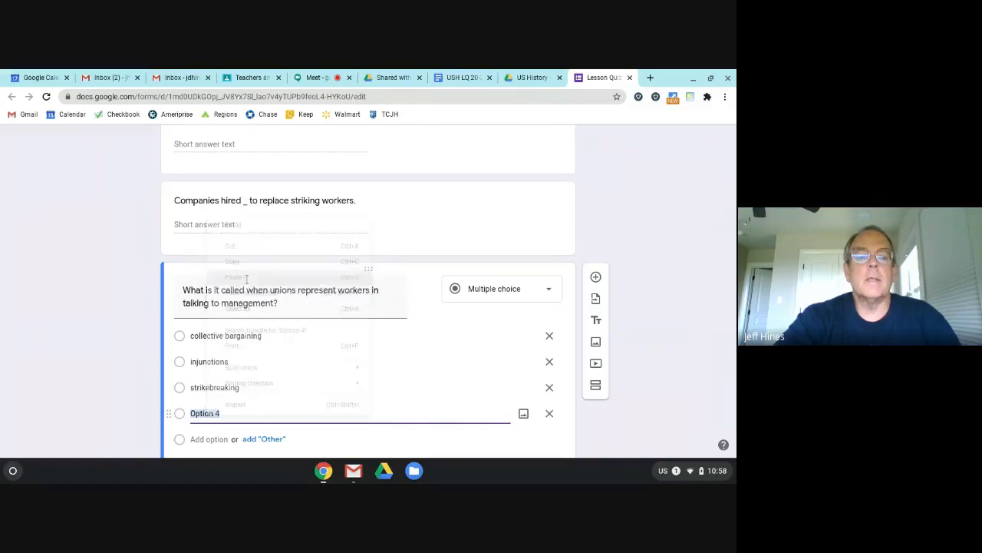
left_click(658, 379)
scroll(654, 345, "down", 1)
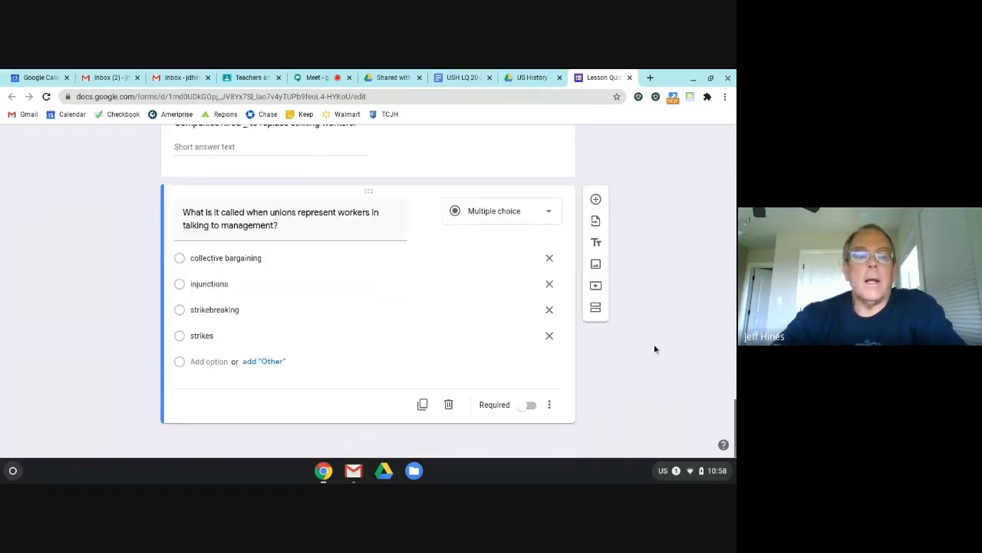
Step: Copy true/false statement 1, about few laws limiting railroad barons' business practices, from the Lesson Quiz 20-1 section of the USH LQ 20-3 document
left_click(464, 77)
scroll(394, 343, "down", 3)
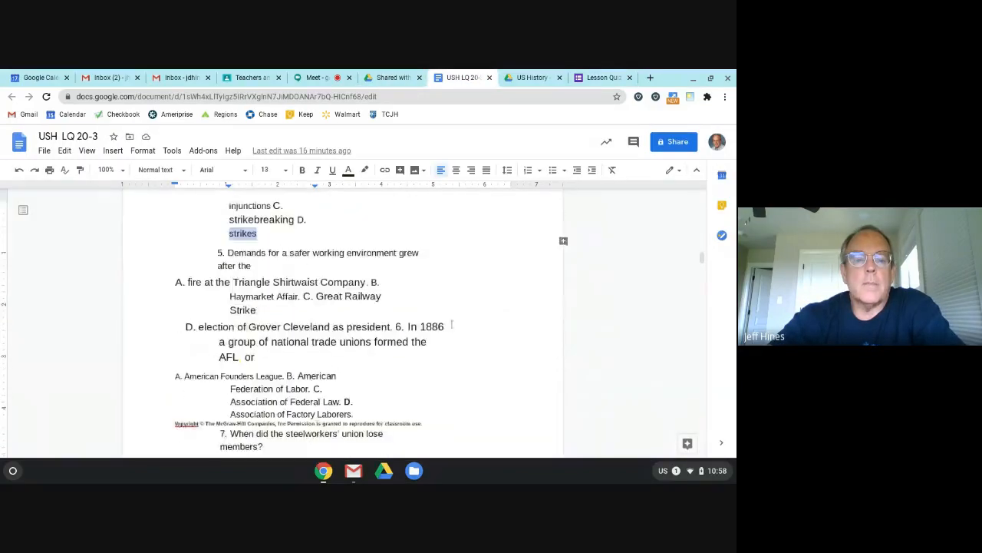
scroll(453, 322, "down", 4)
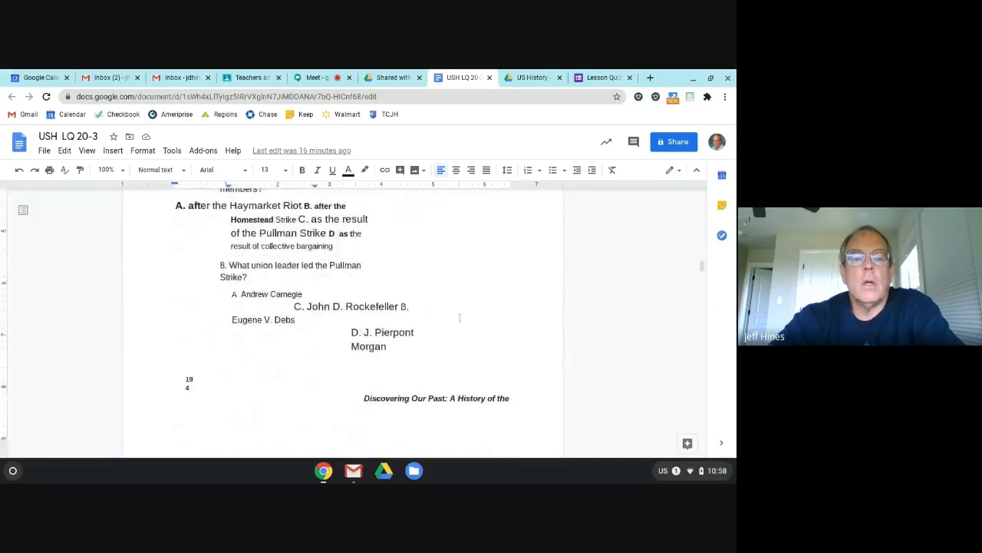
scroll(464, 311, "down", 3)
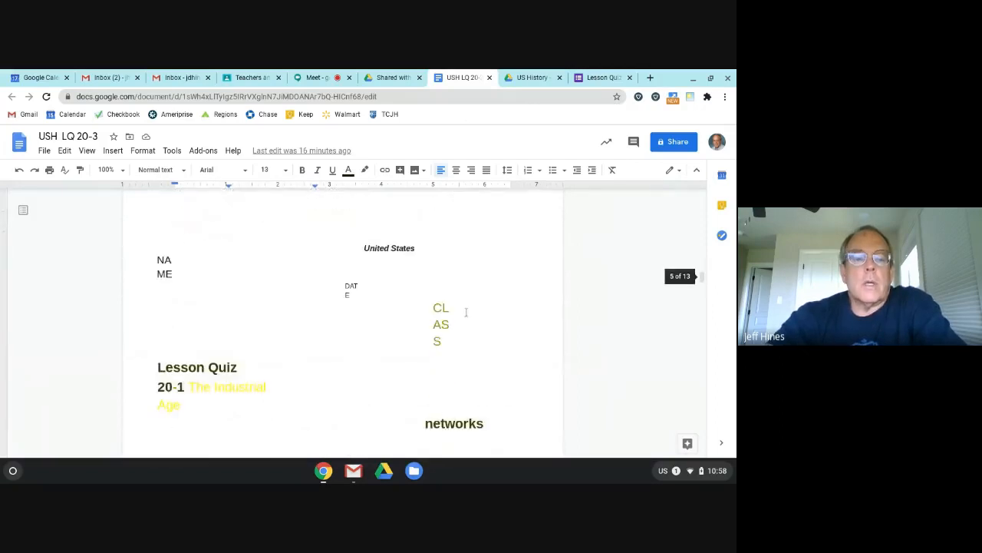
scroll(466, 312, "down", 3)
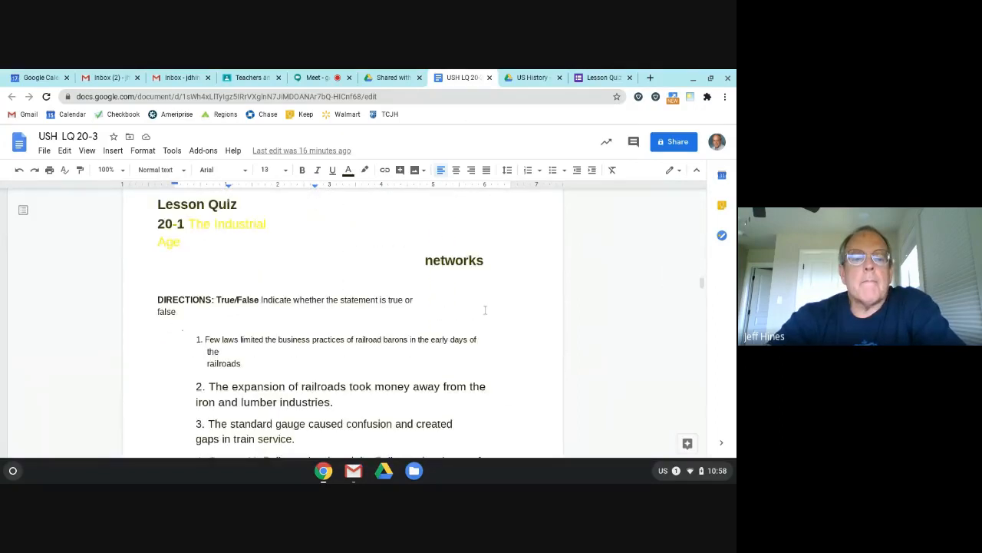
scroll(491, 307, "down", 1)
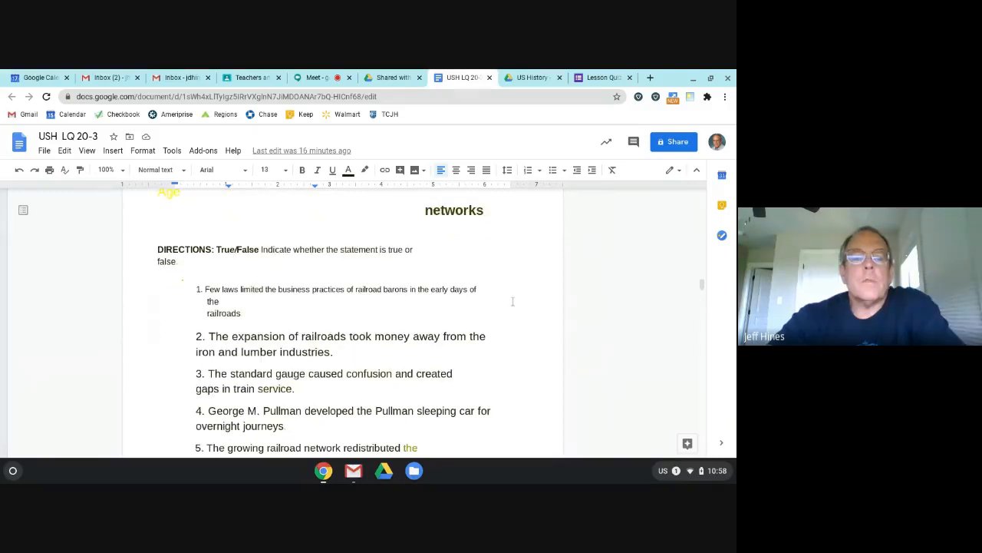
scroll(513, 301, "down", 3)
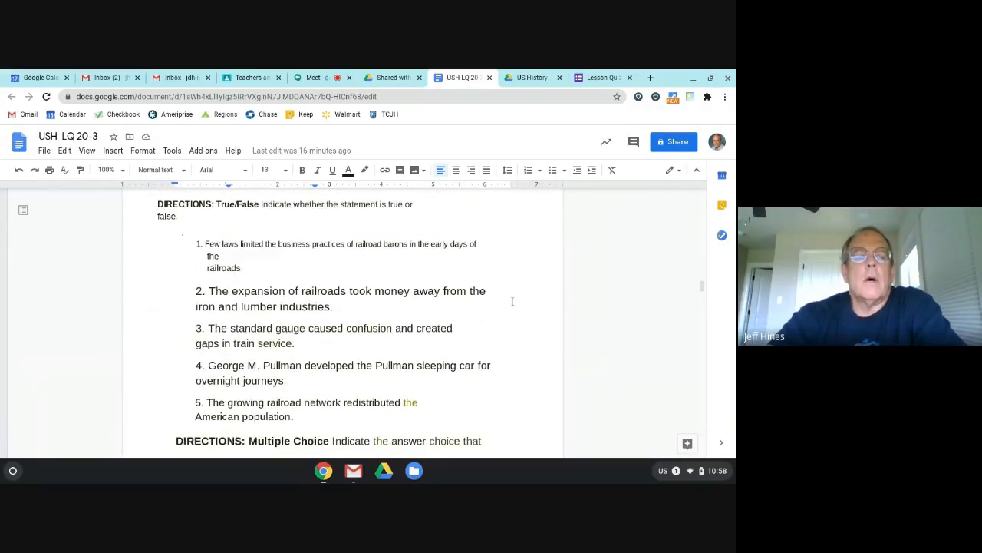
left_click(206, 238)
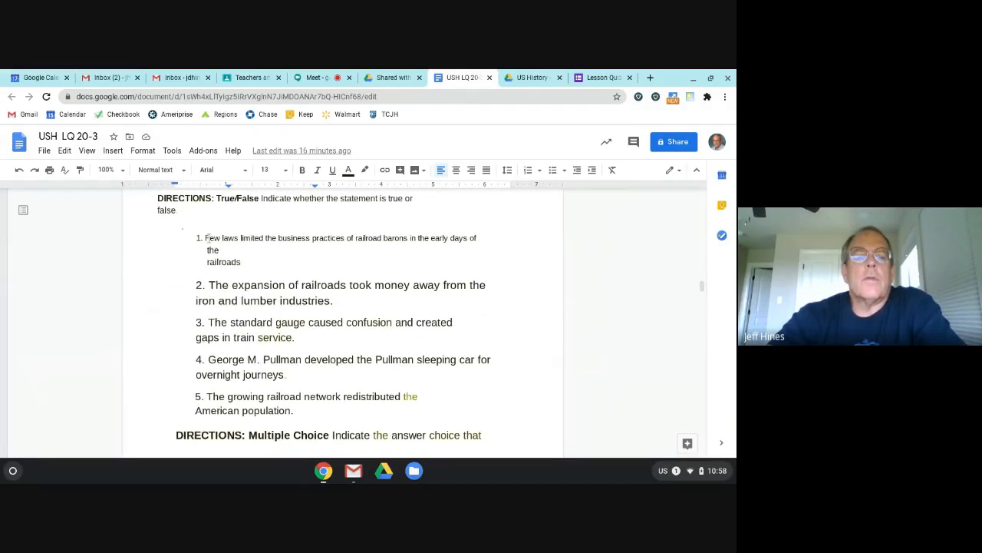
left_click_drag(206, 237, 245, 262)
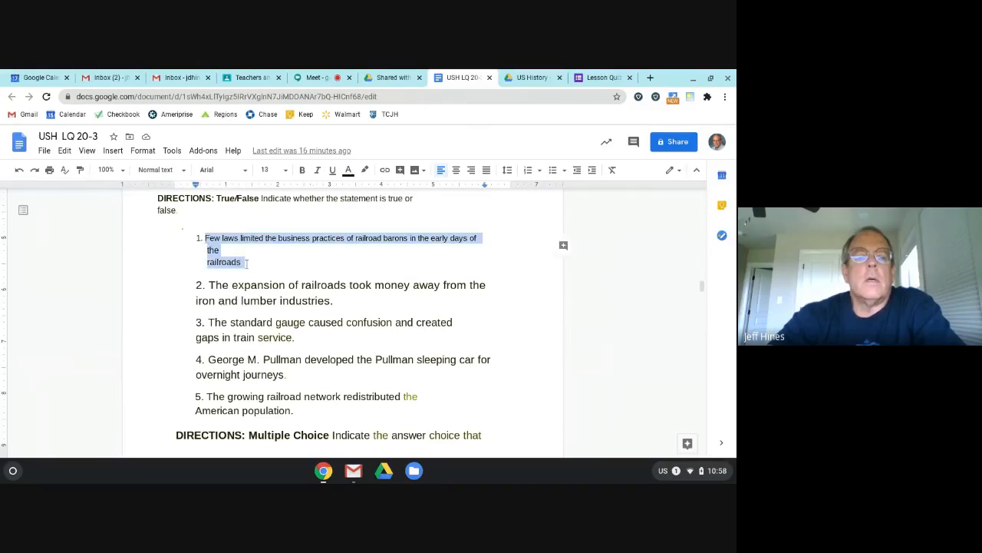
right_click(230, 239)
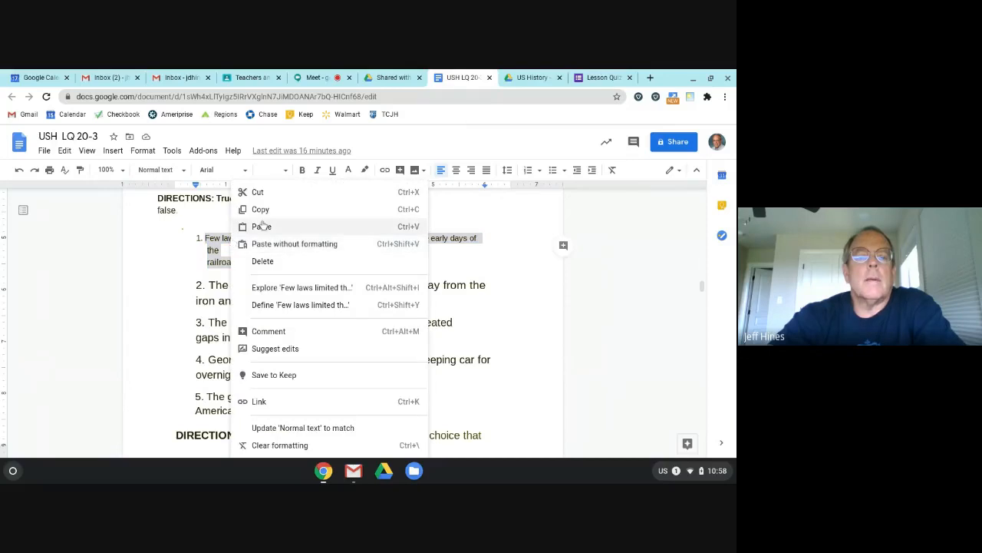
left_click(257, 208)
Step: Add a multiple-choice question to the form with the copied railroad barons statement and the suggested options True and False
left_click(599, 77)
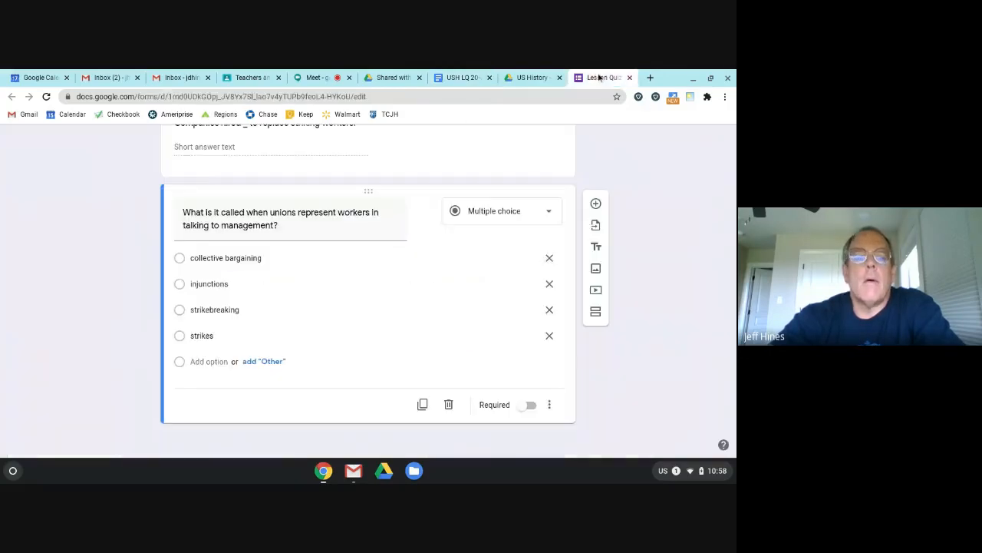
left_click(596, 204)
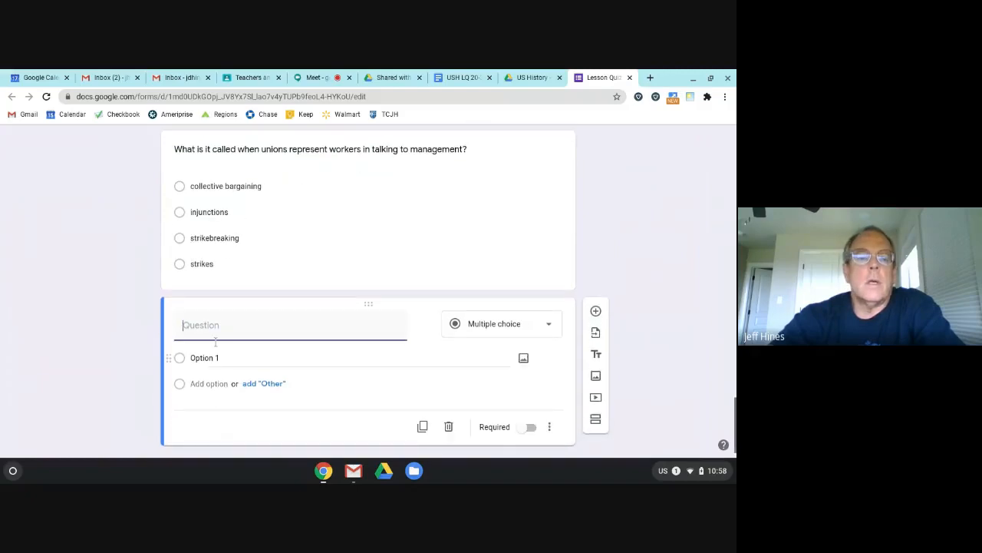
right_click(215, 338)
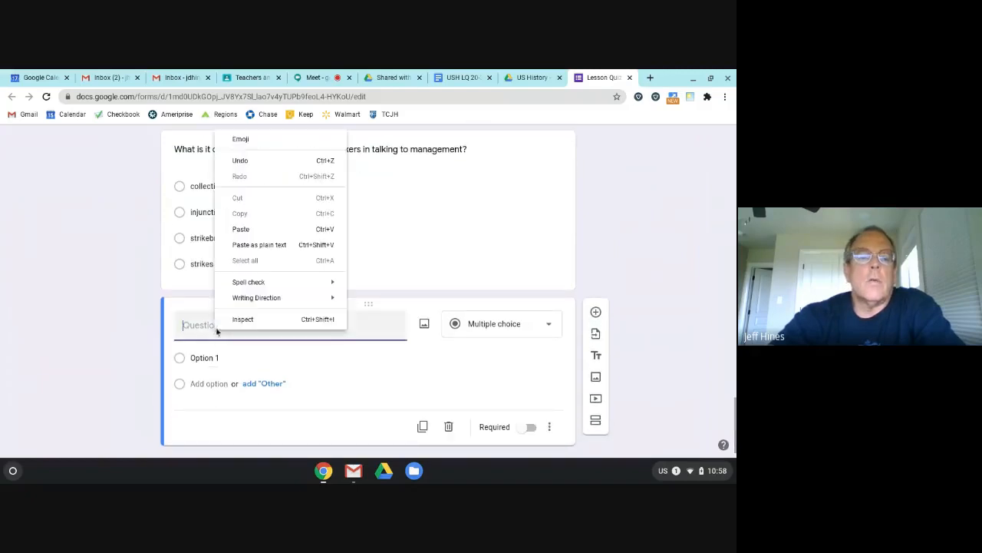
left_click(256, 229)
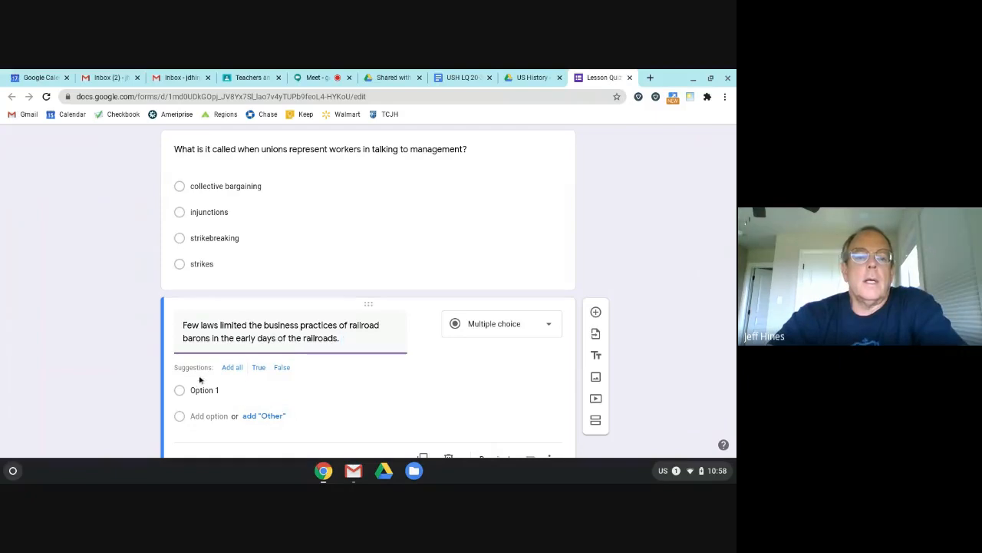
left_click(259, 368)
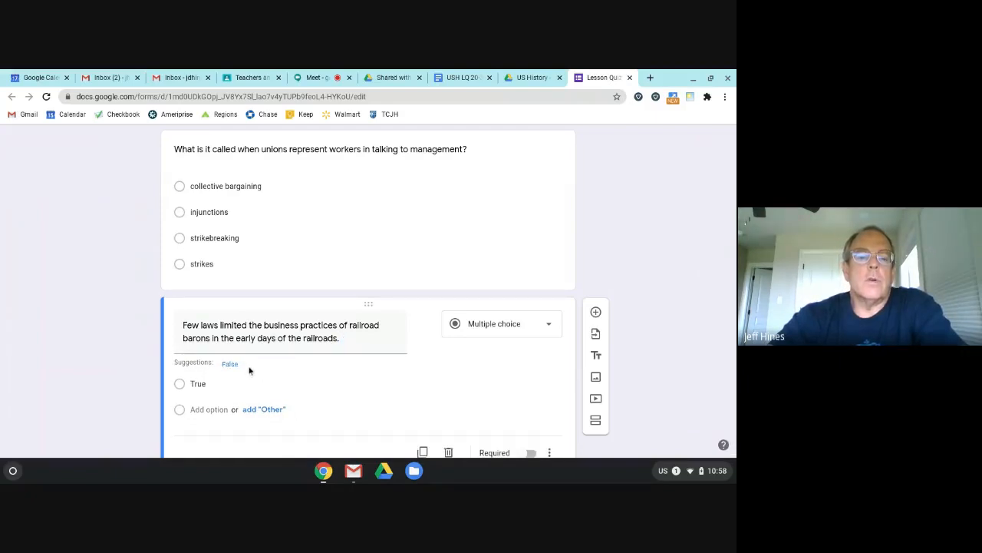
left_click(232, 365)
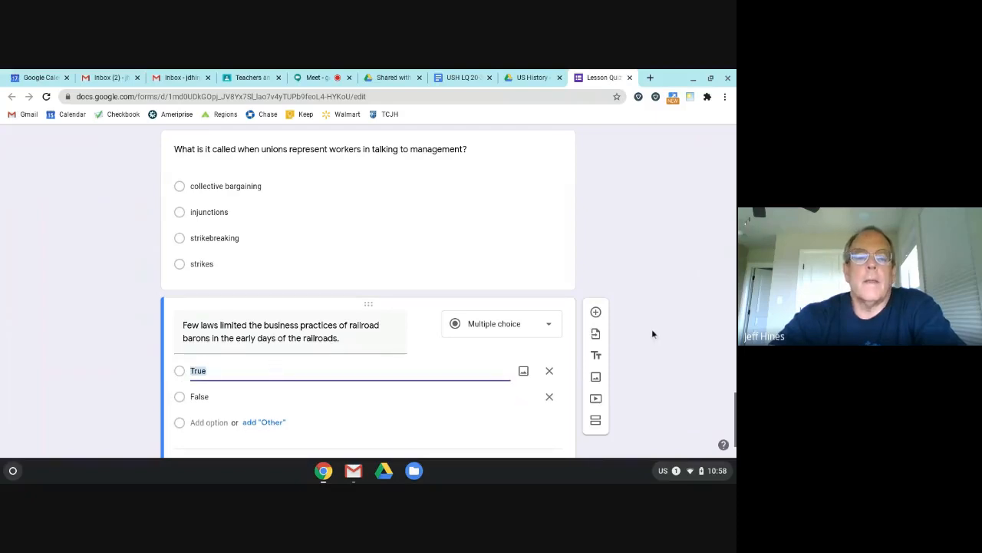
Step: Add a blank question to the form and copy true/false statement 2, about railroad expansion, from the USH LQ 20-3 document
scroll(651, 328, "down", 1)
scroll(656, 330, "down", 1)
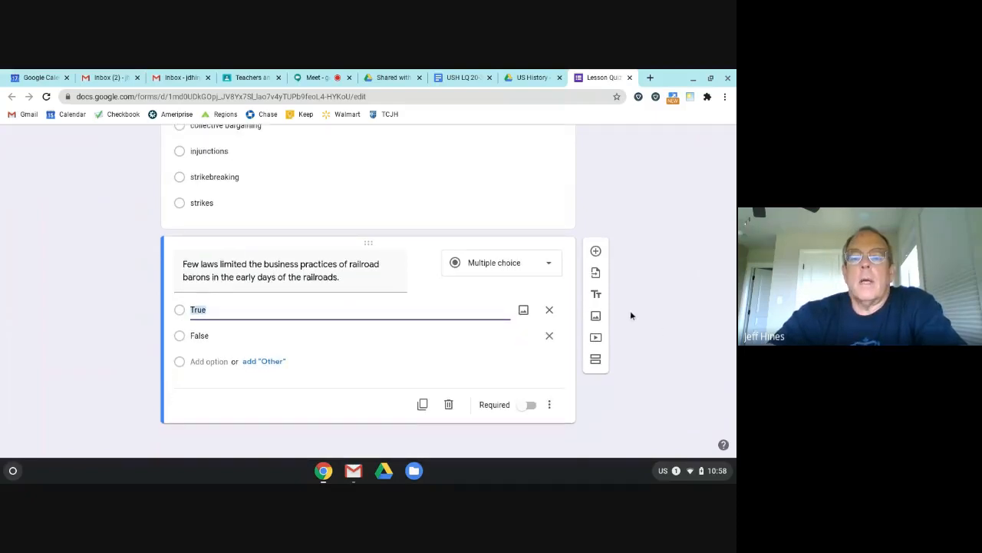
left_click(597, 251)
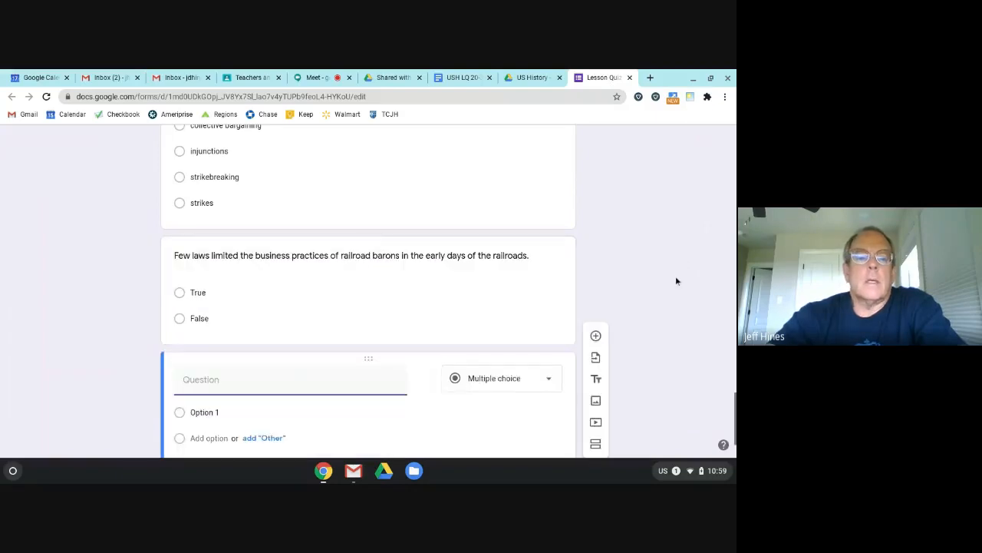
scroll(694, 351, "down", 1)
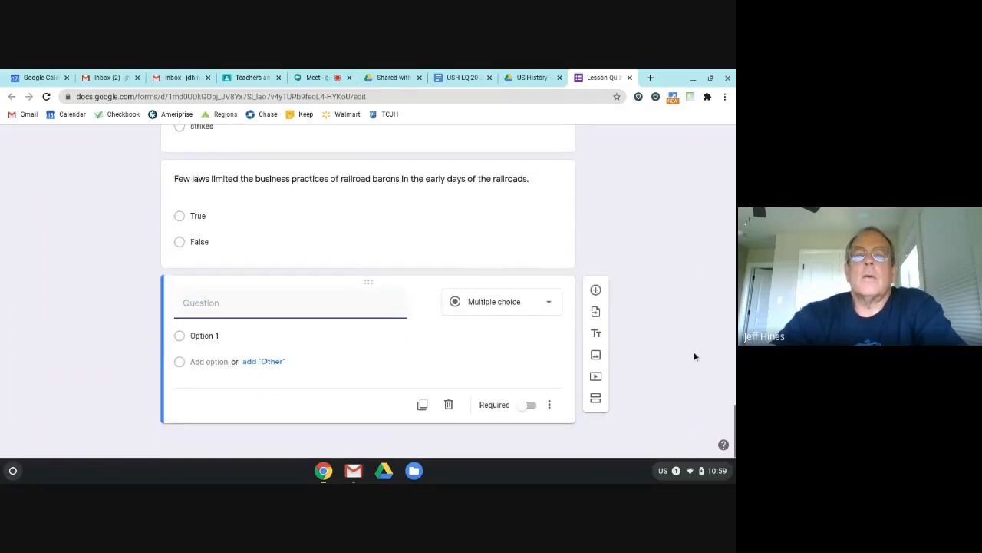
left_click(463, 77)
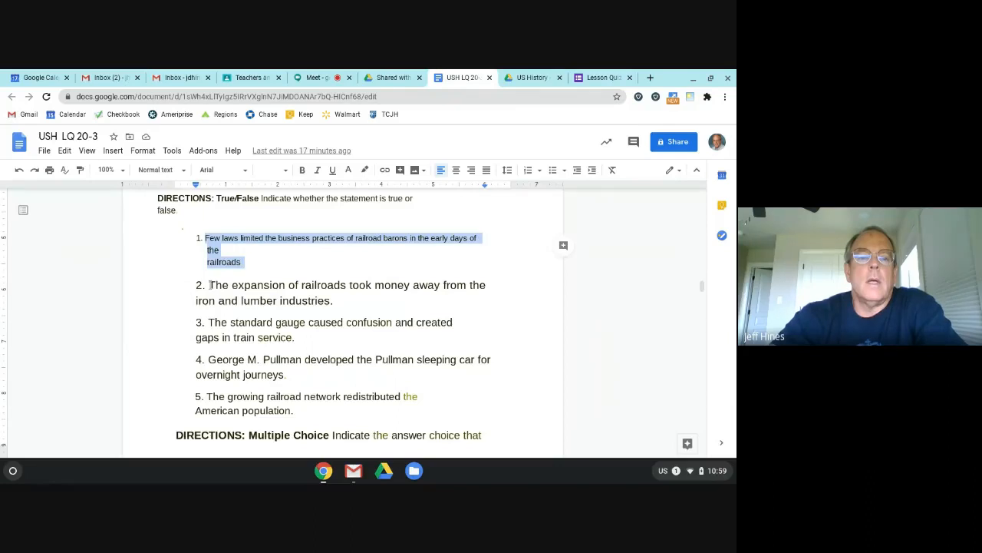
left_click_drag(209, 284, 339, 302)
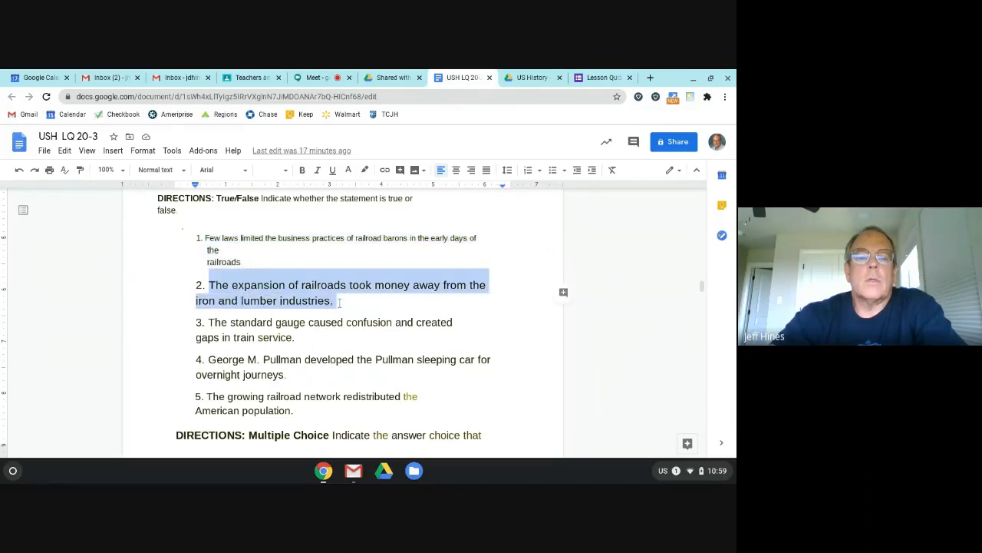
right_click(296, 288)
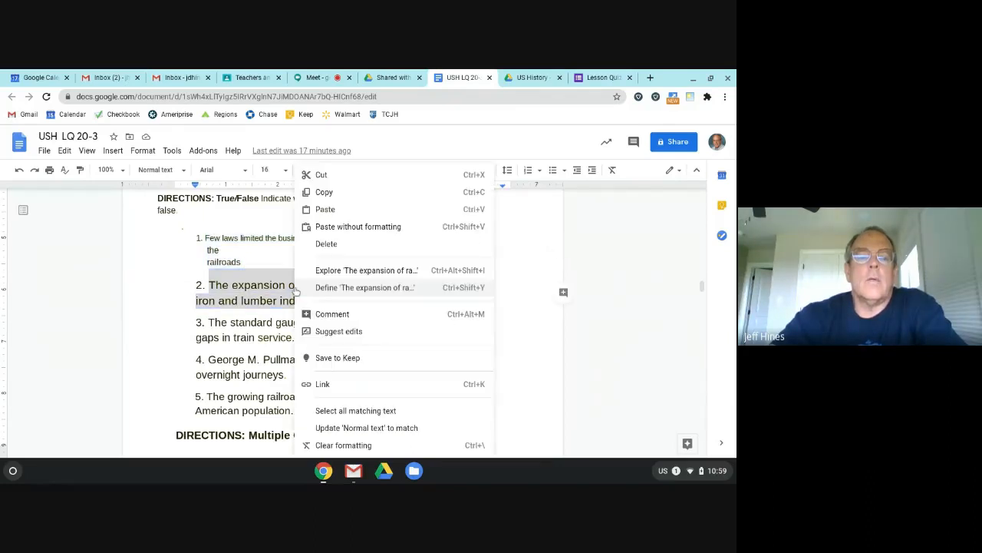
left_click(324, 192)
Step: Paste the railroad expansion statement into the form's blank question and add the suggested options True and False
left_click(603, 78)
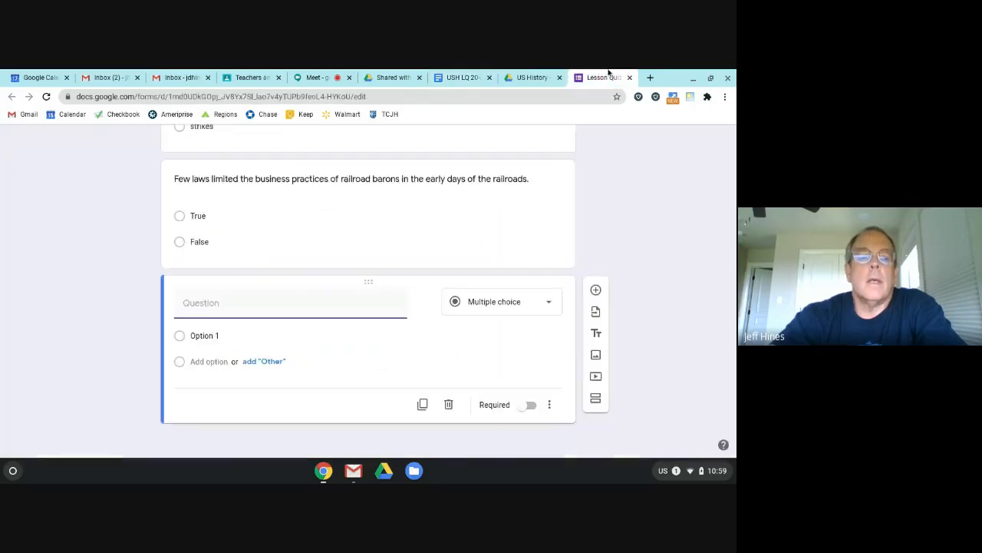
left_click(223, 302)
right_click(223, 302)
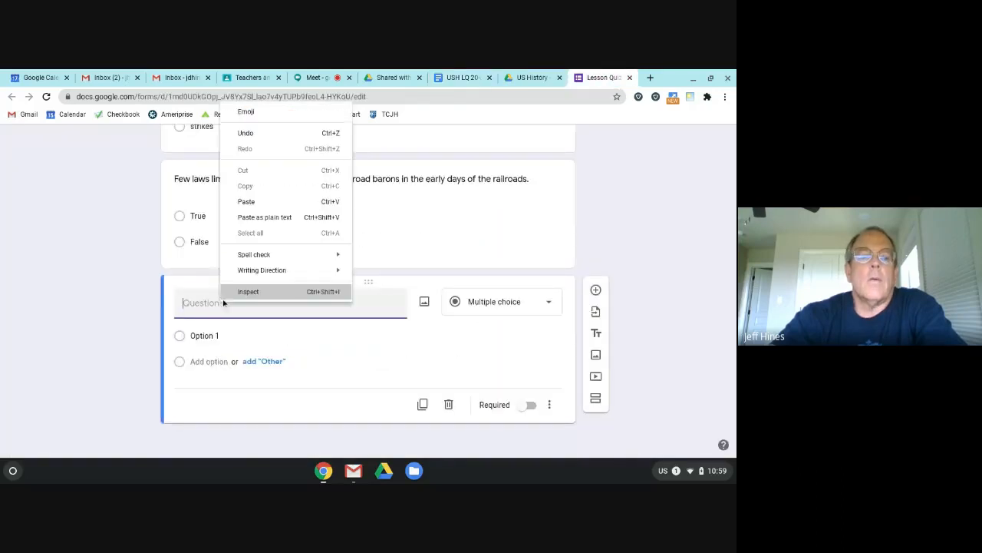
left_click(253, 201)
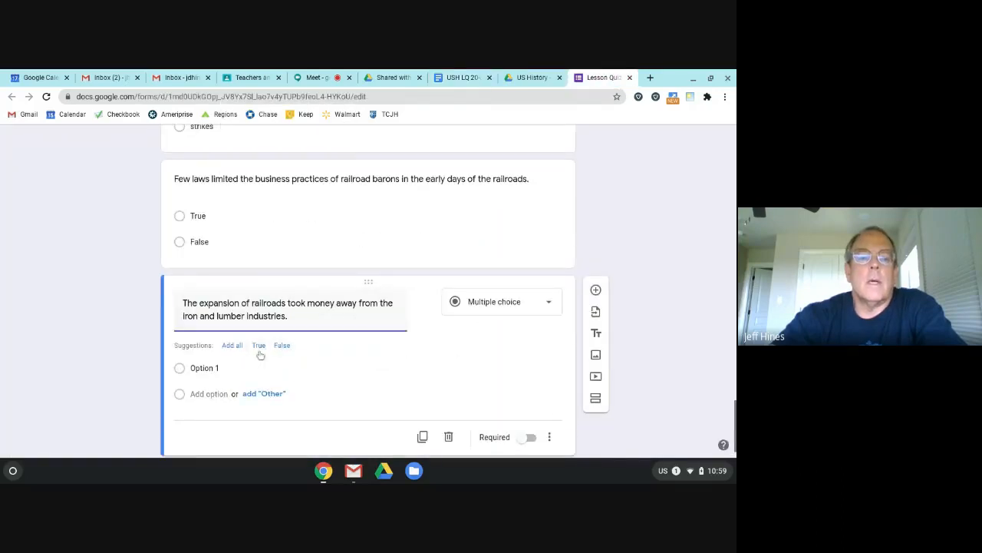
left_click(257, 345)
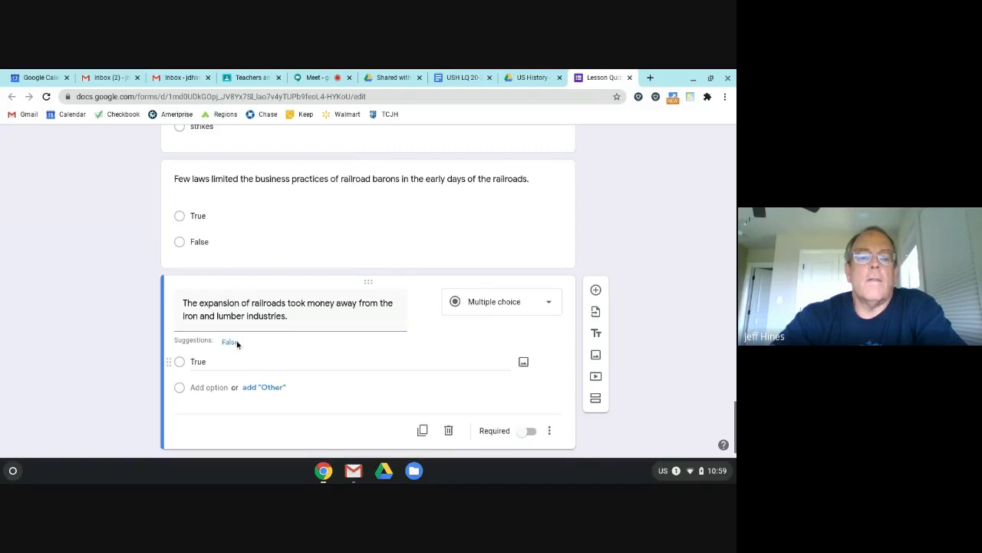
left_click(237, 343)
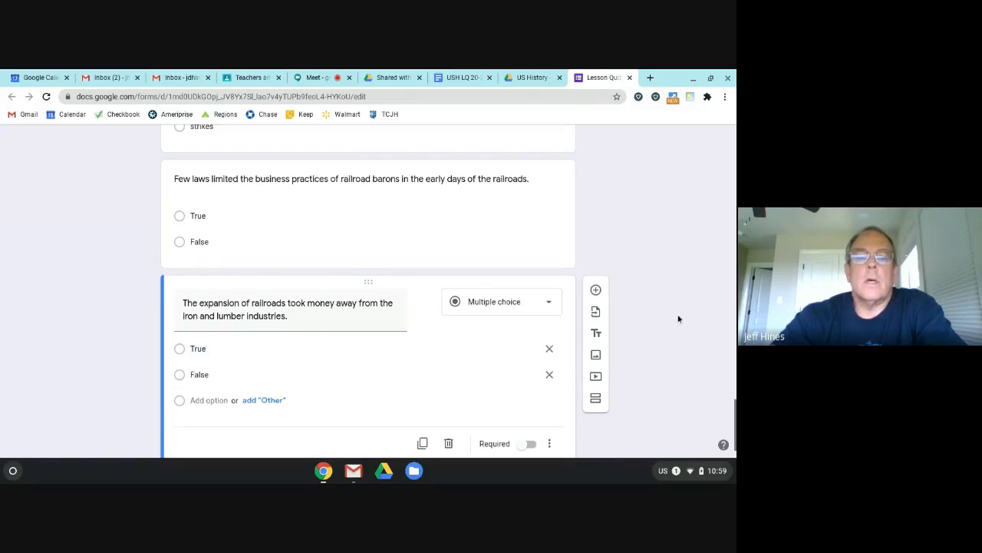
Step: Add another blank question to the form and copy true/false statement 3, about the standard gauge, from the USH LQ 20-3 document
left_click(596, 252)
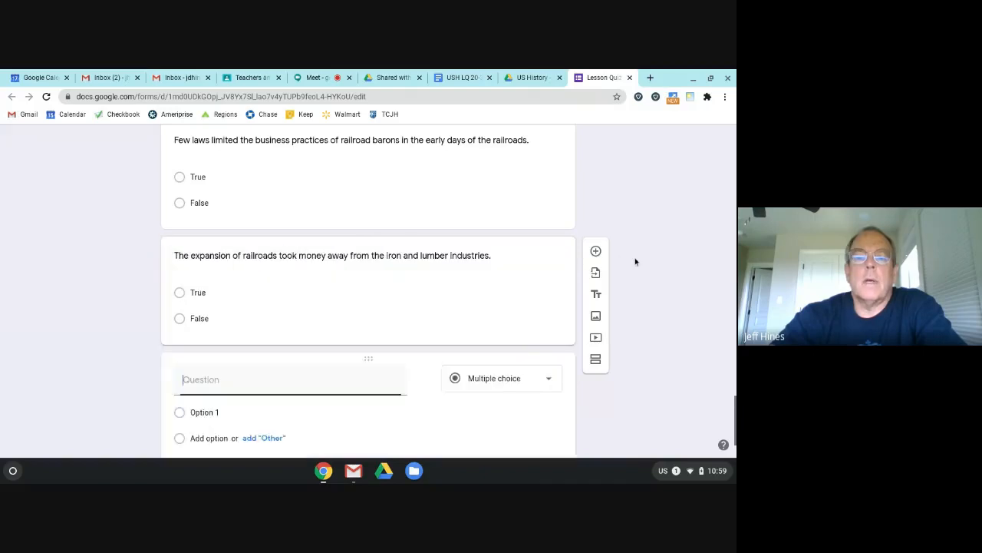
left_click(464, 78)
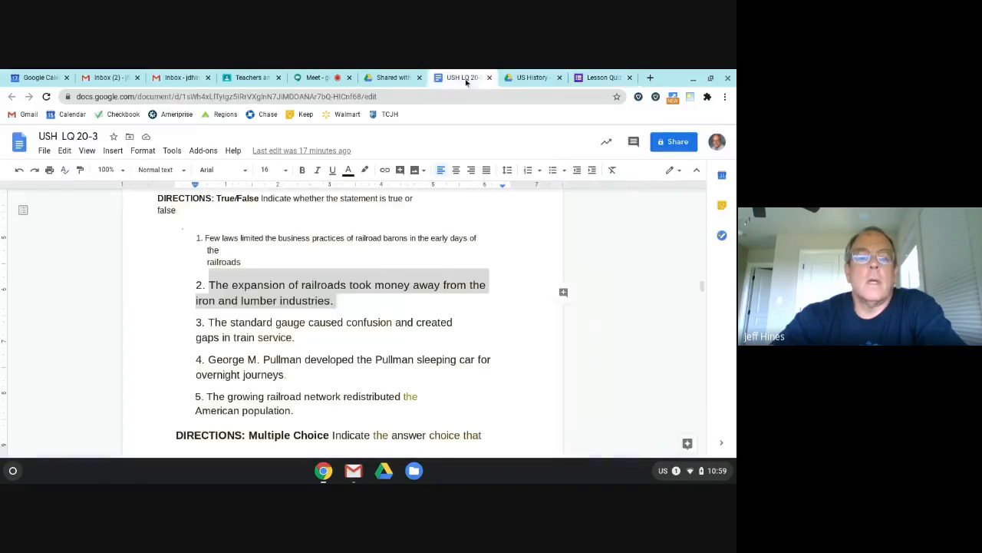
left_click_drag(209, 322, 294, 340)
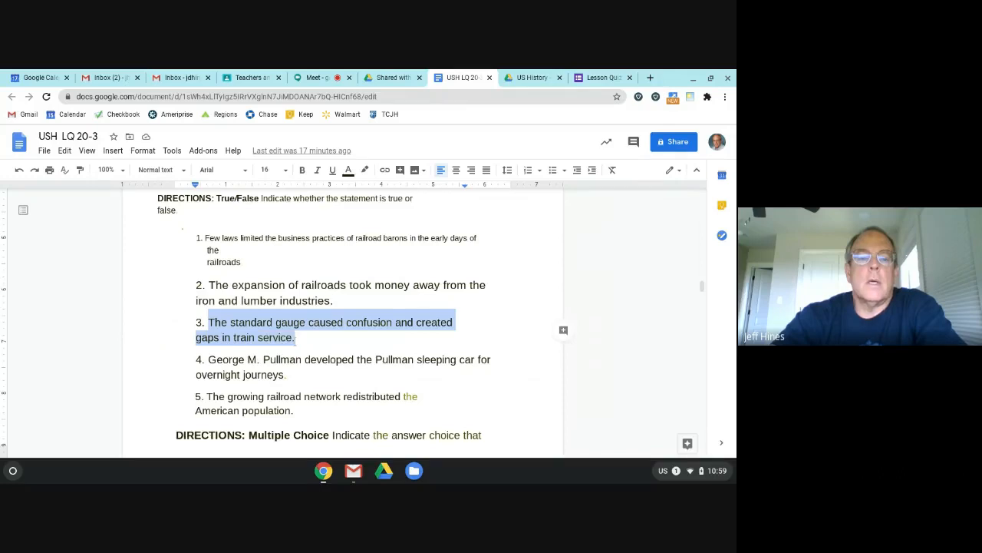
right_click(270, 322)
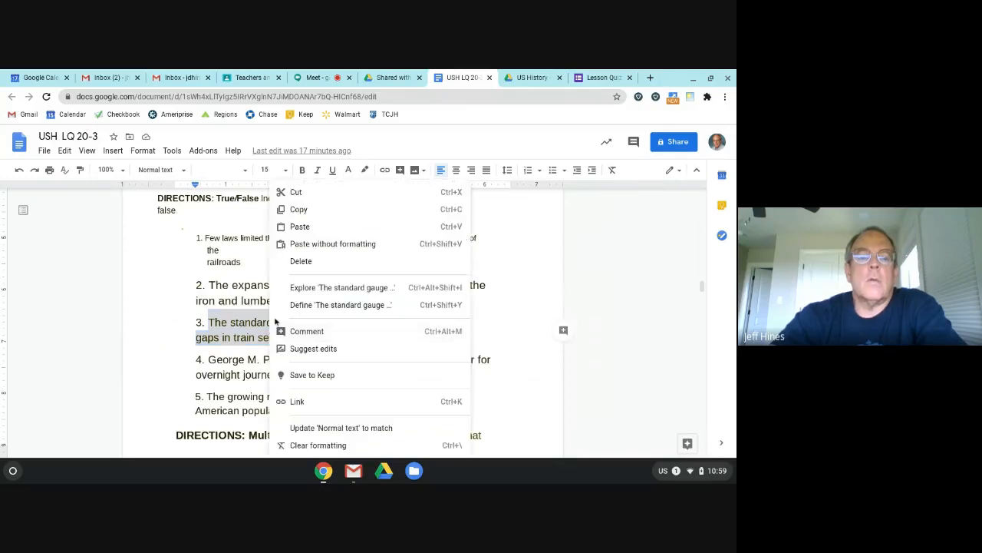
left_click(299, 209)
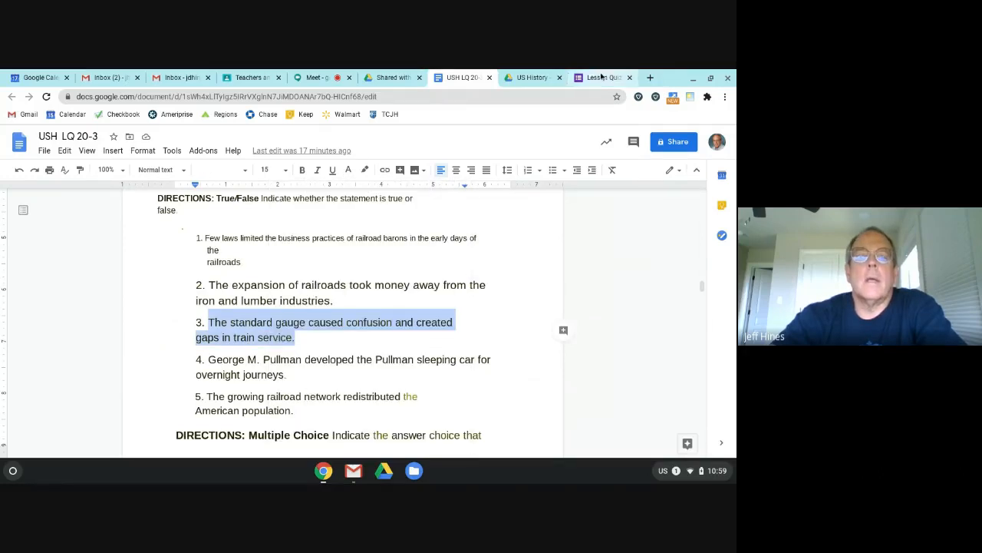
Step: Paste the standard gauge statement into the form's blank question and give it the options True and False
left_click(602, 76)
right_click(212, 307)
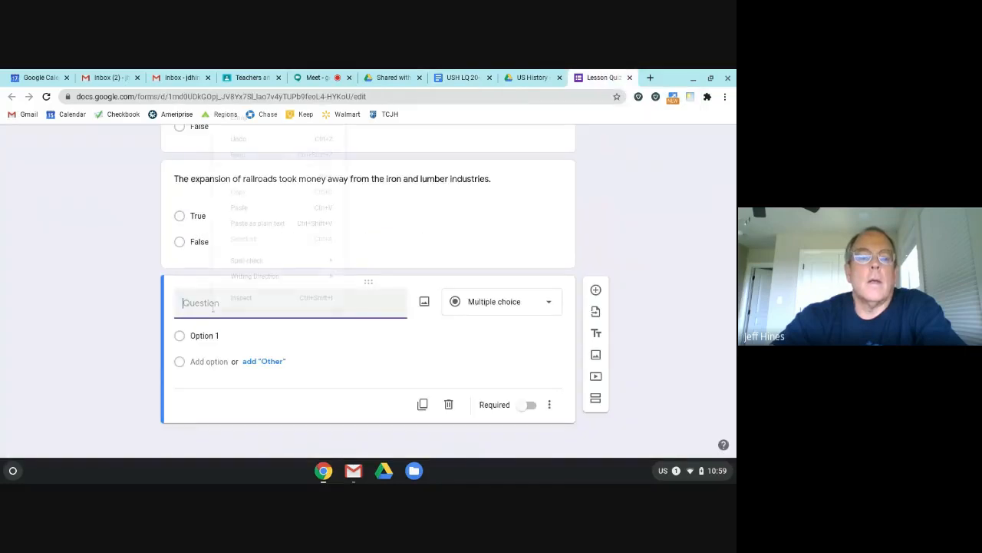
left_click(228, 209)
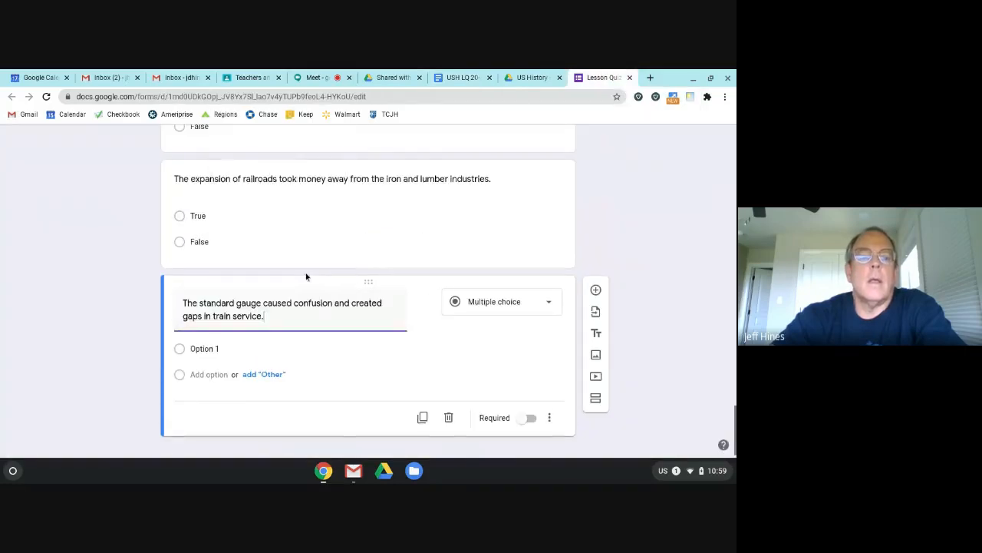
left_click(219, 350)
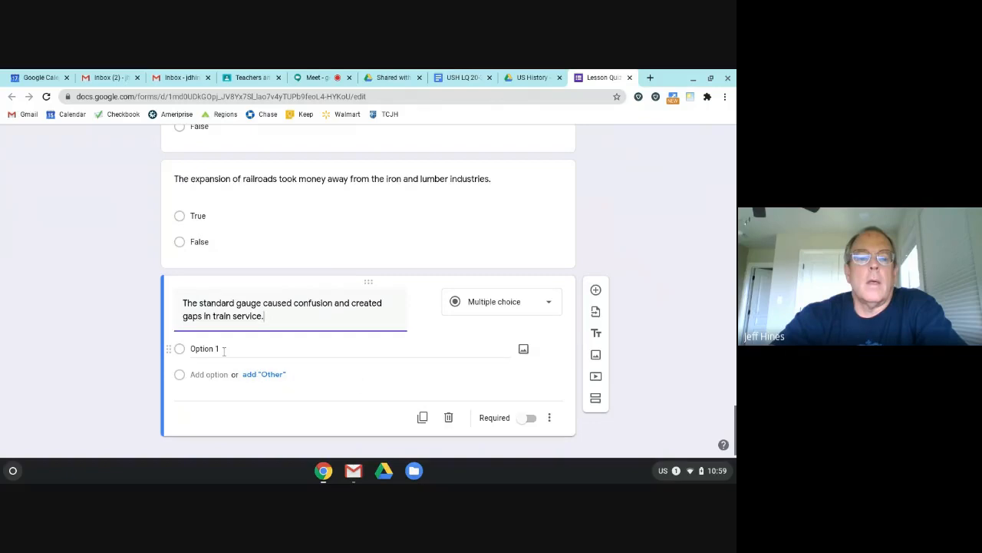
triple_click(219, 349)
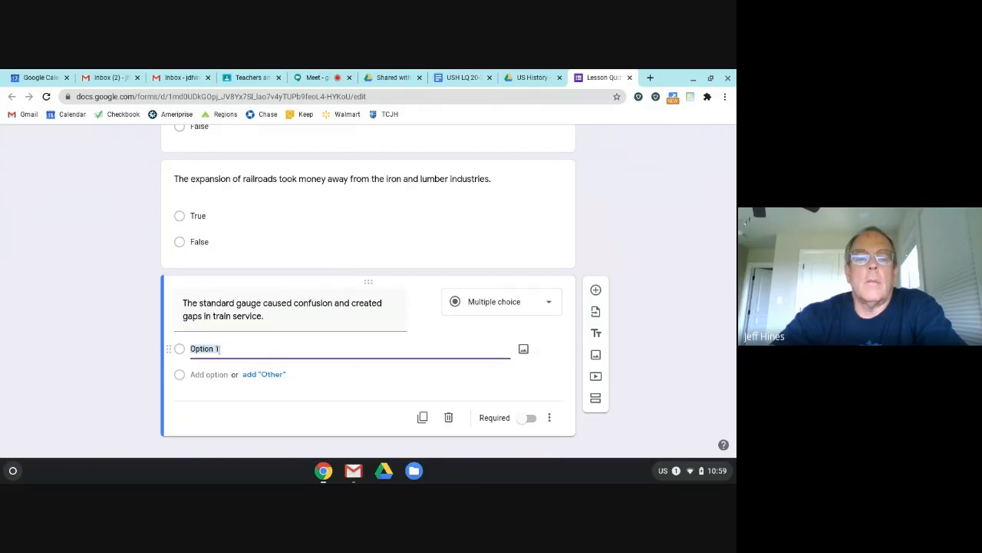
left_click(216, 351)
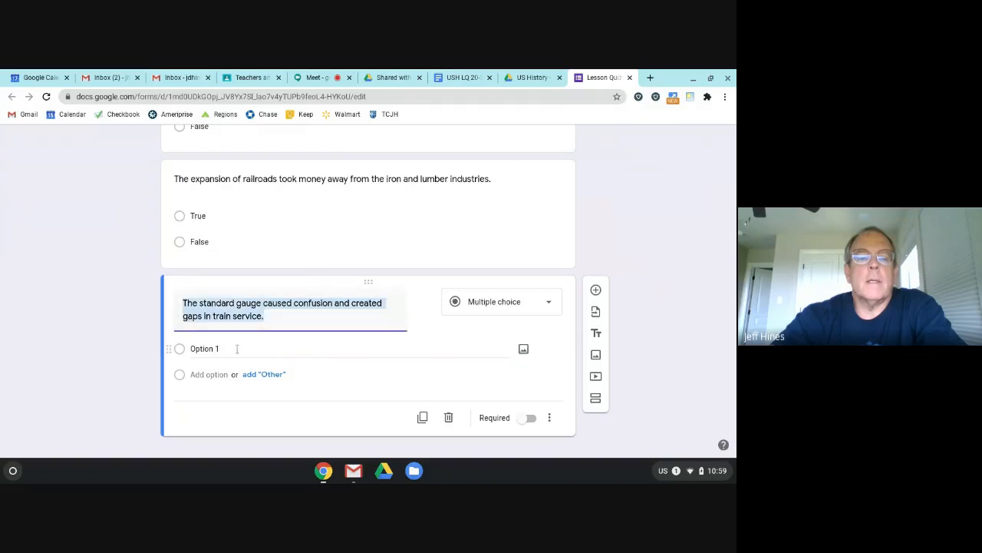
triple_click(235, 349)
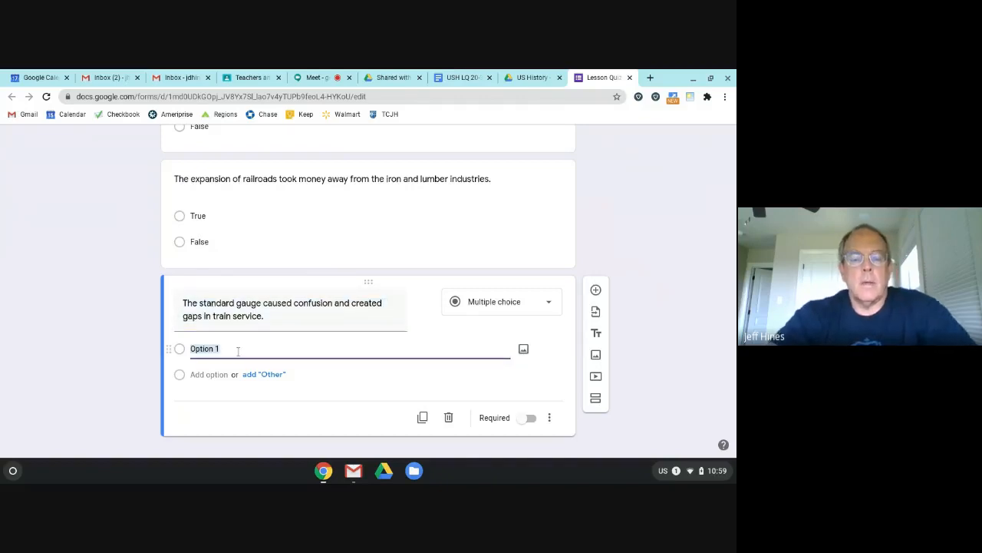
type("True")
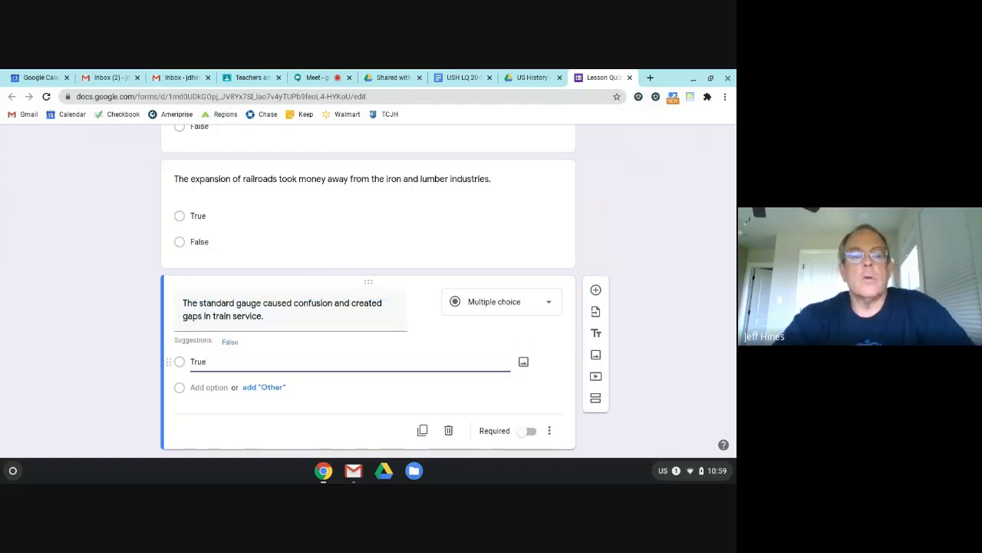
key("Return")
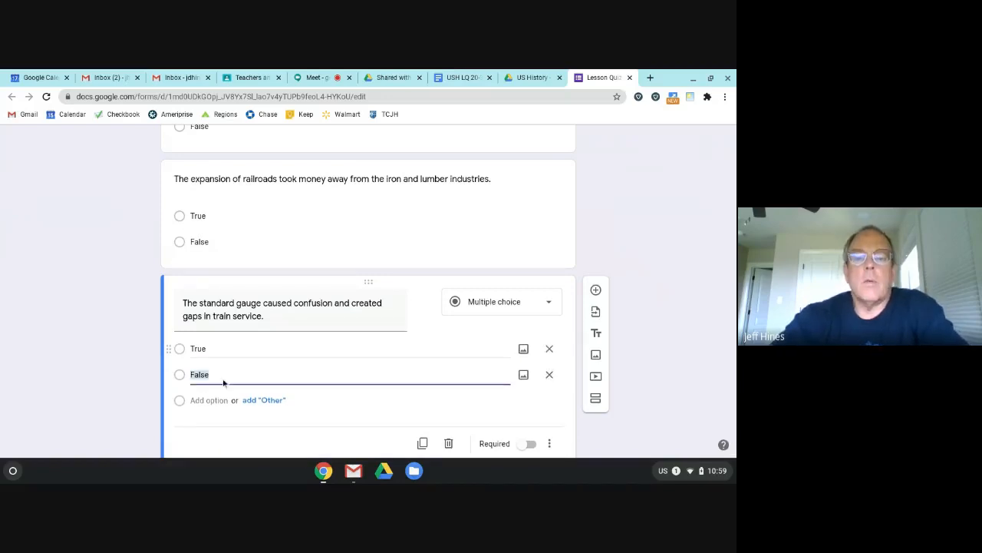
left_click(673, 296)
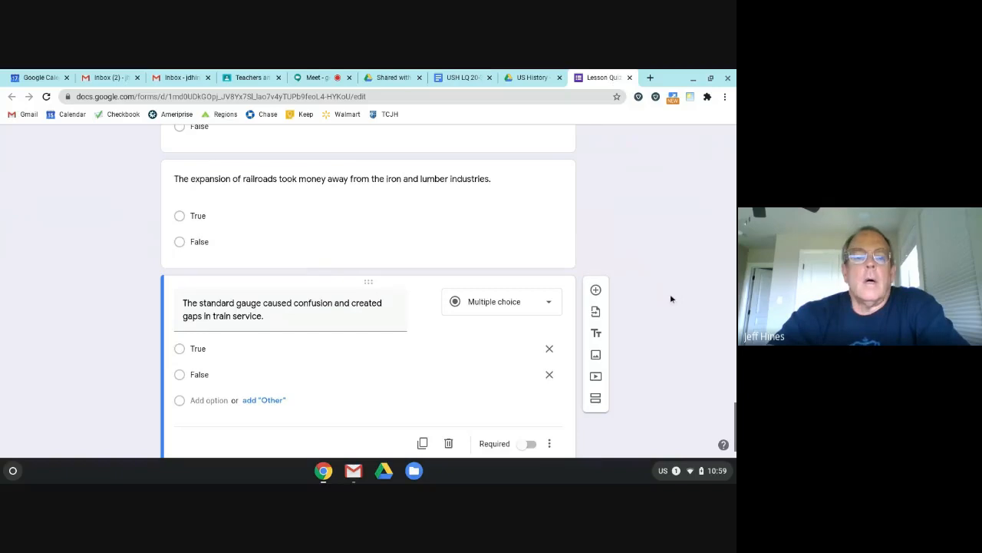
Step: Add another blank question to the form and copy true/false statement 4, about the Pullman sleeping car, from the USH LQ 20-3 document
scroll(670, 298, "down", 1)
left_click(595, 251)
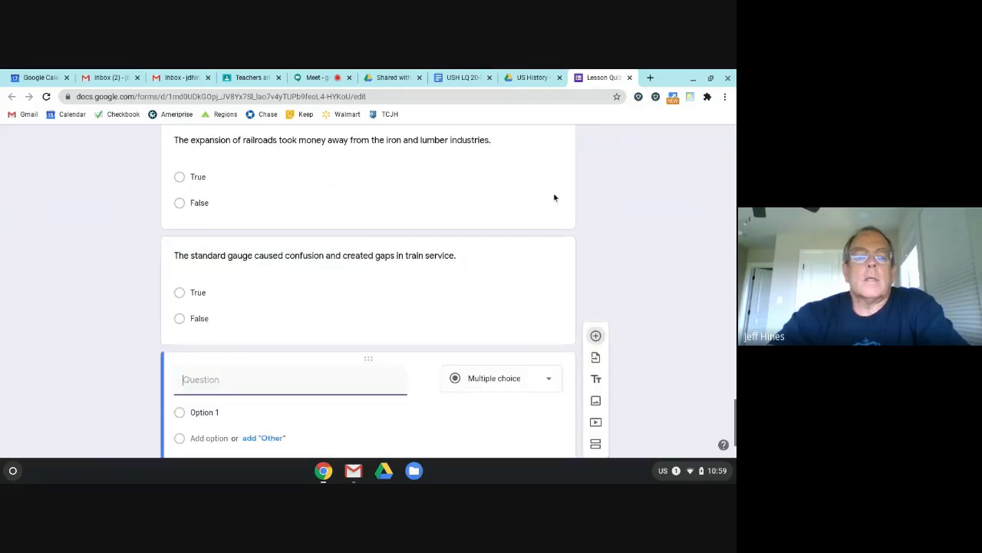
left_click(455, 79)
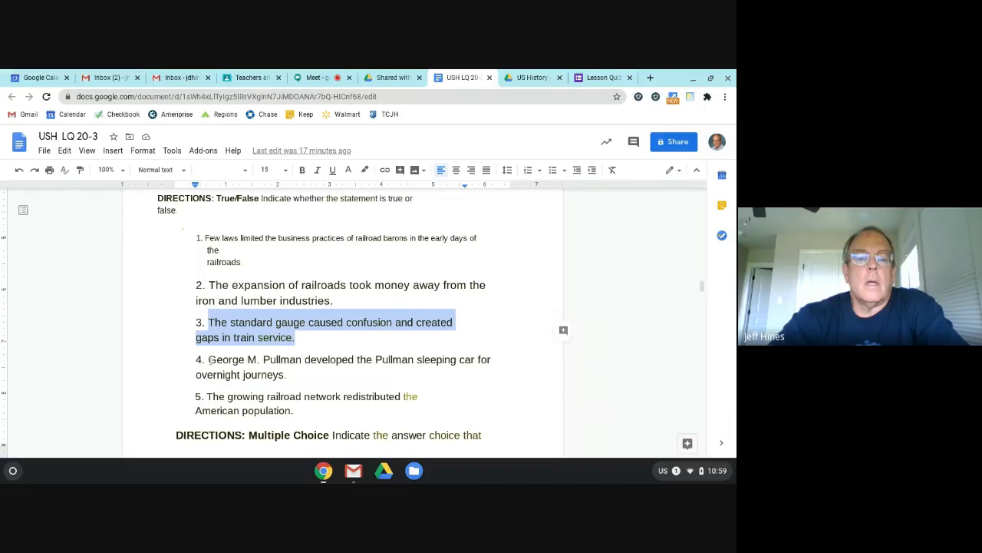
left_click_drag(209, 360, 290, 379)
right_click(267, 359)
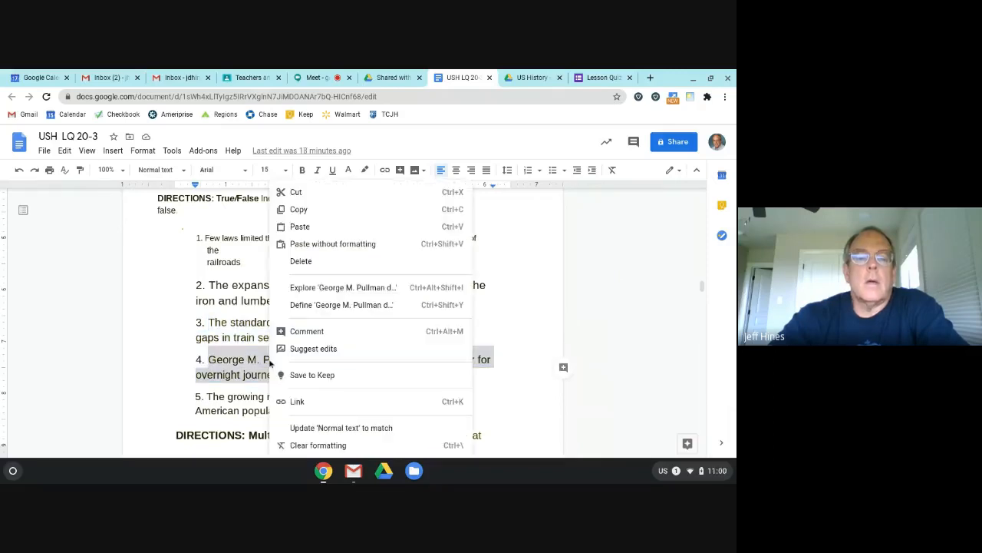
left_click(299, 209)
Step: Paste the Pullman sleeping car statement into the form's blank question and give it the options True and False
left_click(604, 76)
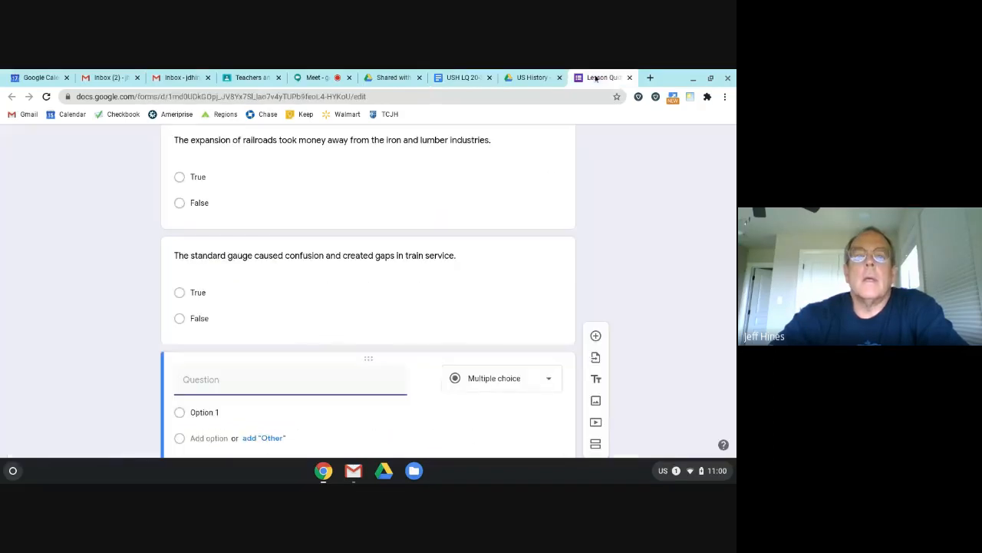
left_click(199, 384)
right_click(199, 384)
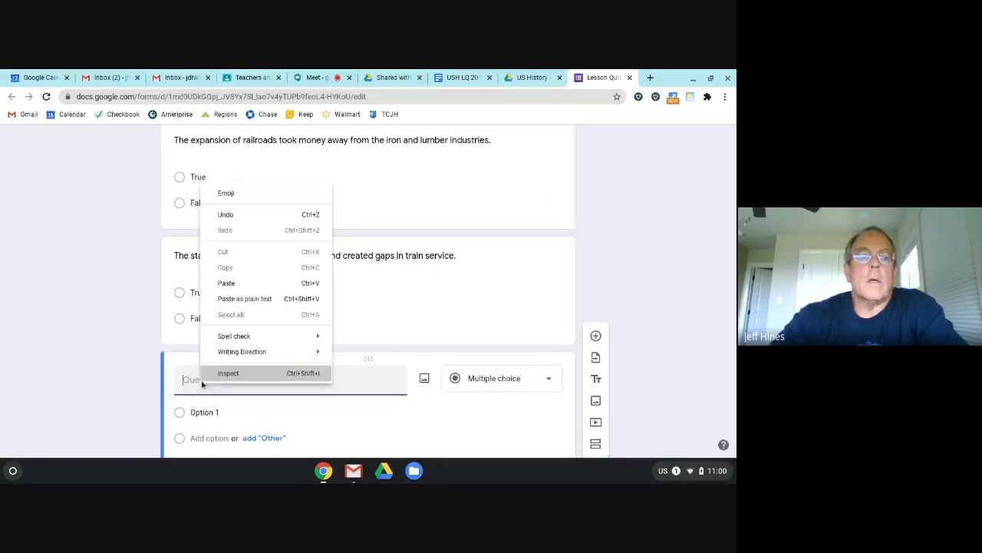
left_click(248, 283)
scroll(676, 275, "down", 2)
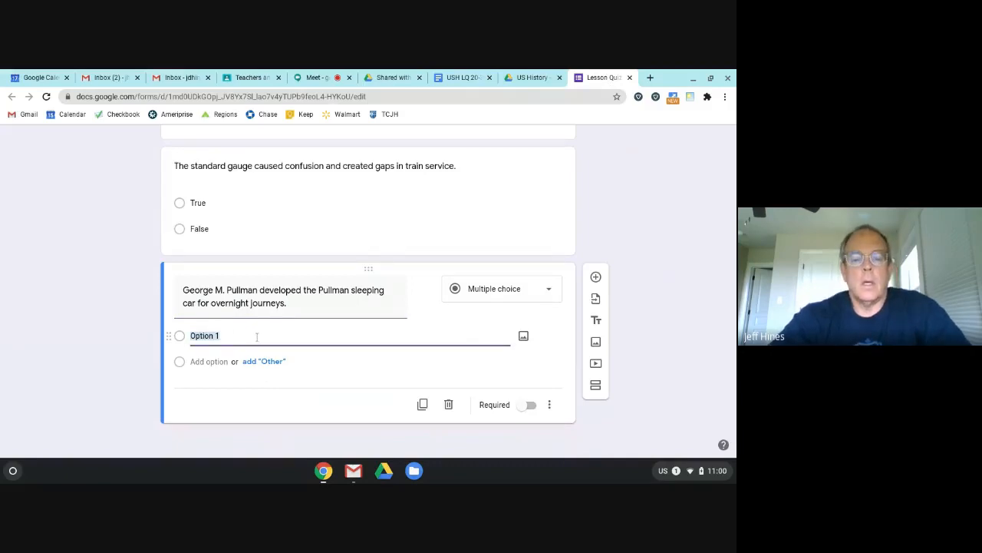
type("True")
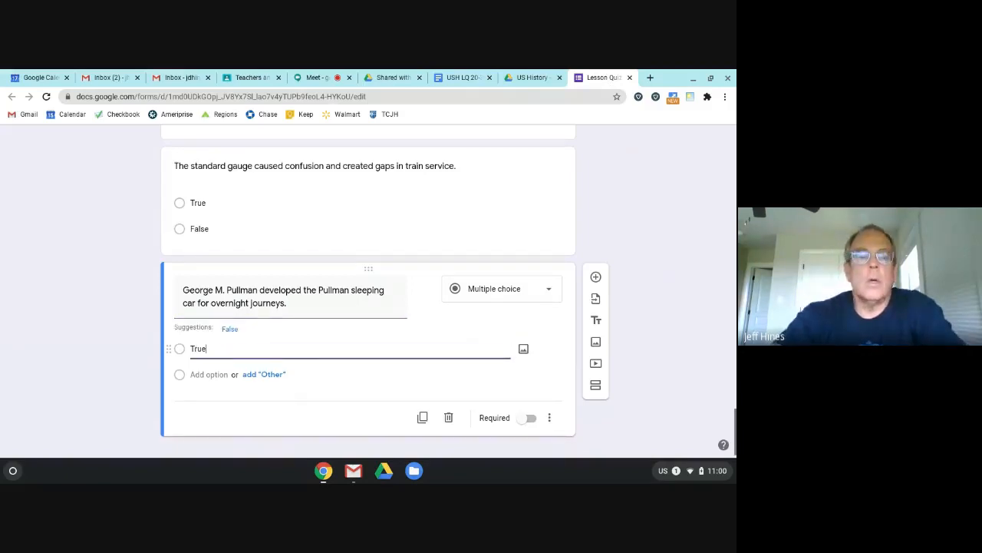
left_click(230, 328)
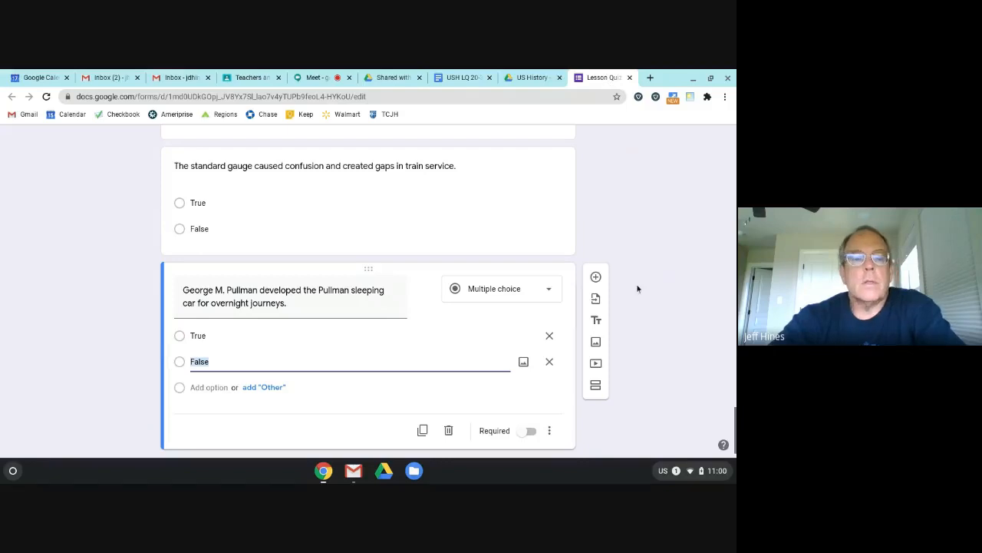
left_click(638, 289)
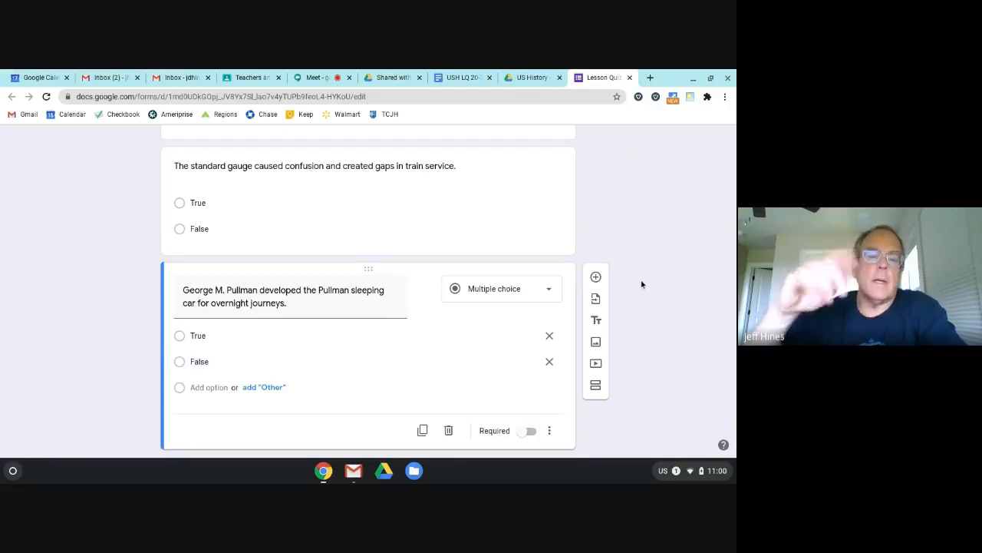
scroll(642, 284, "down", 1)
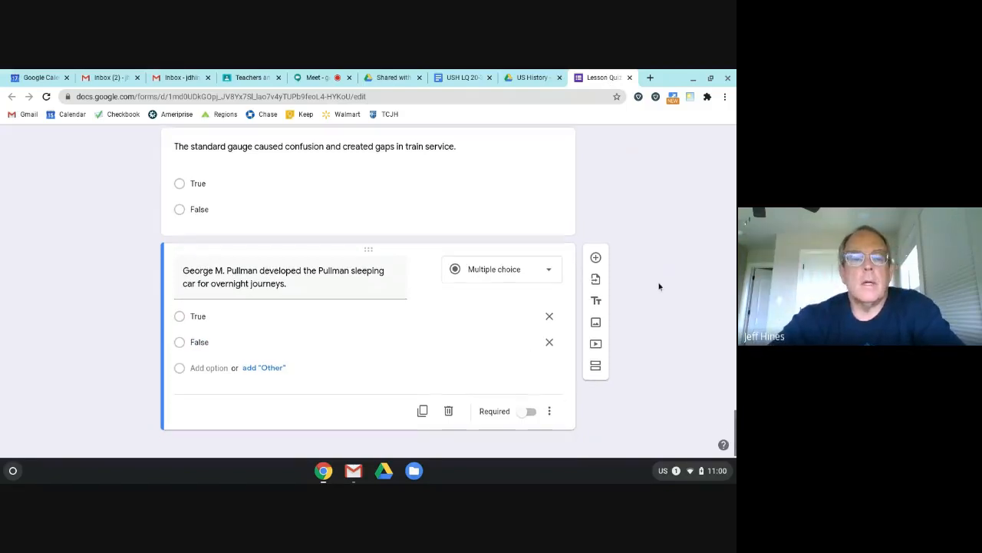
Step: Add another blank question to the form and copy true/false statement 5, about the growing railroad network, from the USH LQ 20-3 document
scroll(658, 286, "down", 1)
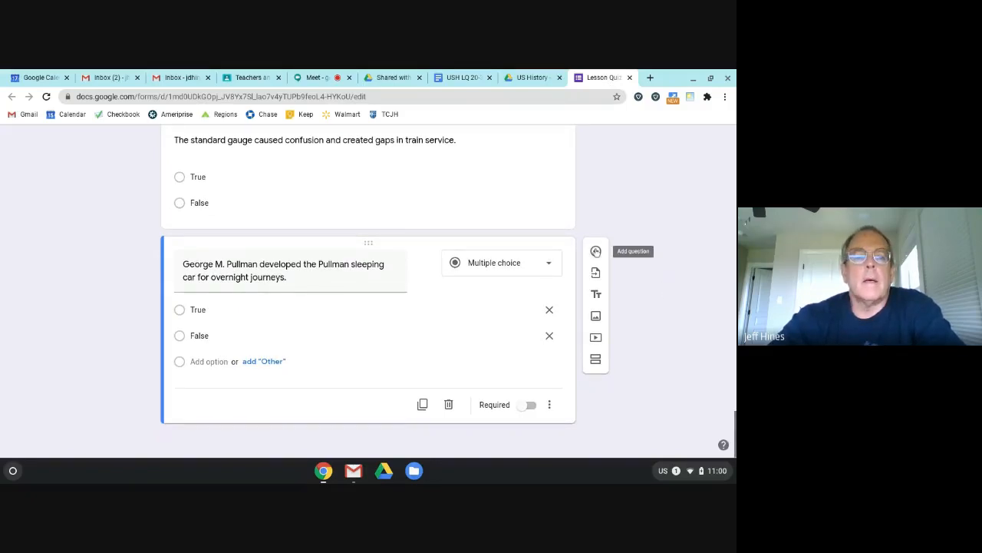
left_click(597, 252)
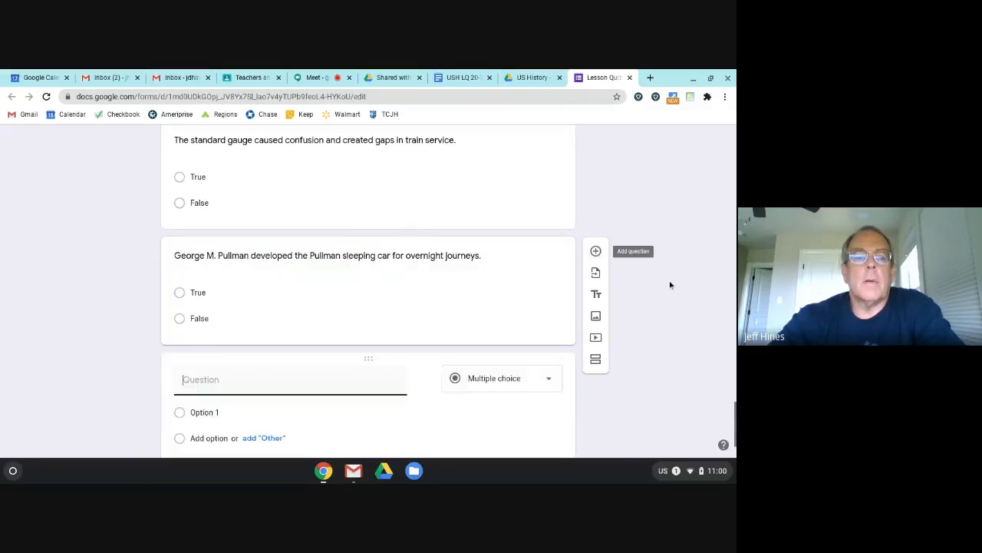
left_click(460, 77)
scroll(206, 359, "down", 1)
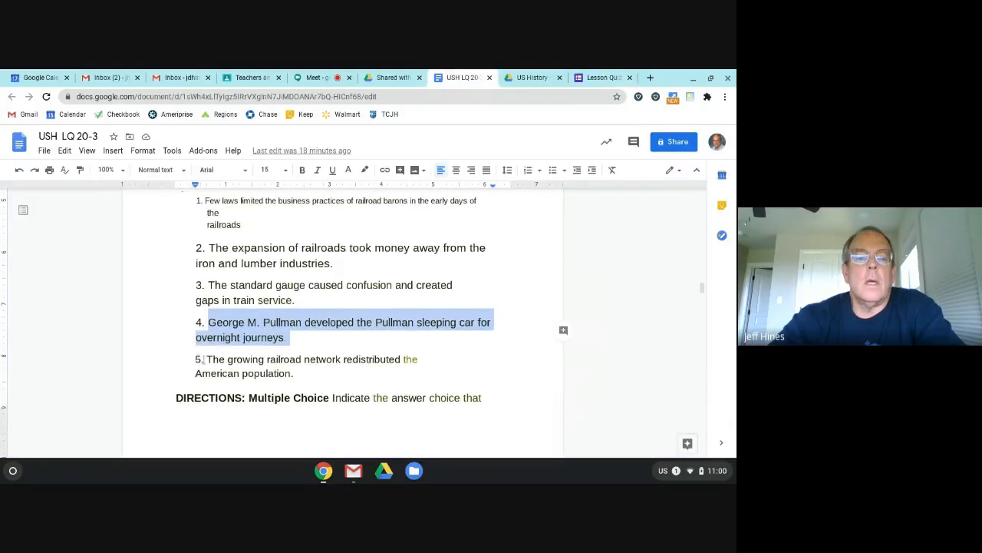
left_click_drag(205, 359, 295, 374)
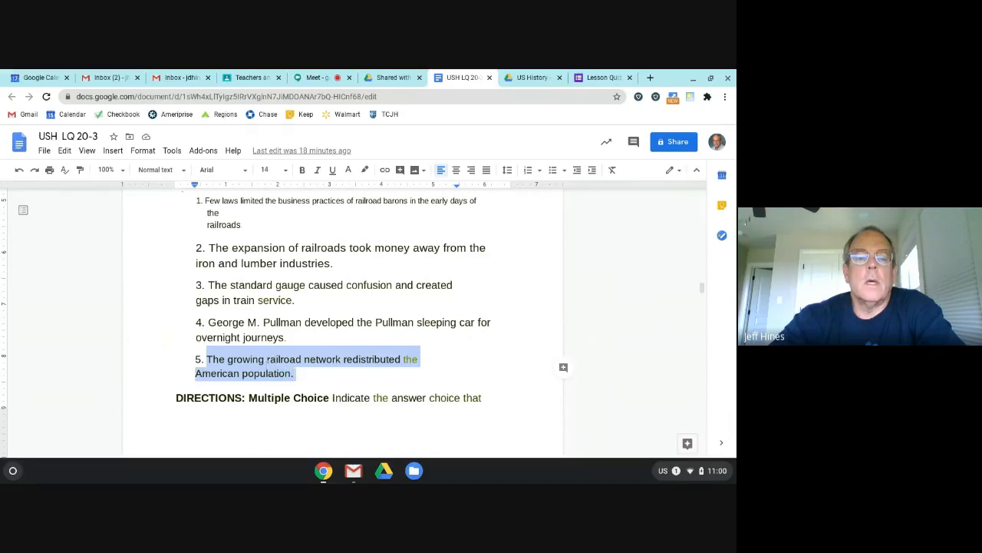
right_click(269, 368)
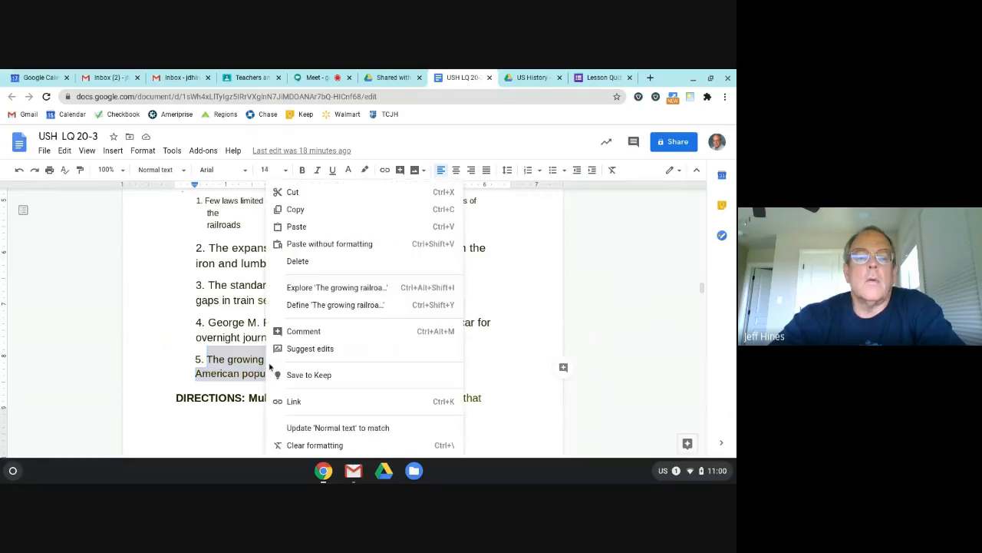
left_click(278, 208)
Step: Paste the growing railroad network statement into the form's blank question and give it the options True and False
left_click(602, 77)
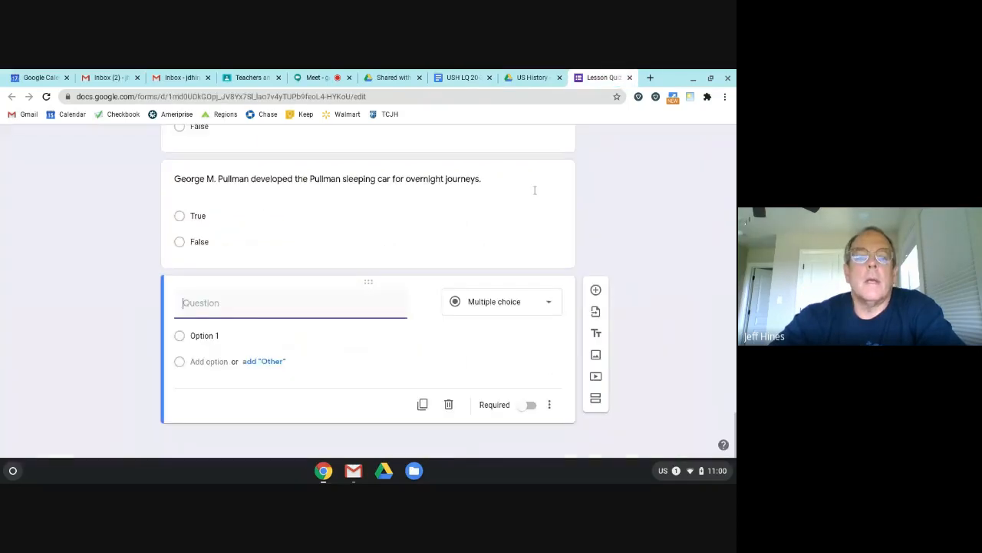
right_click(211, 307)
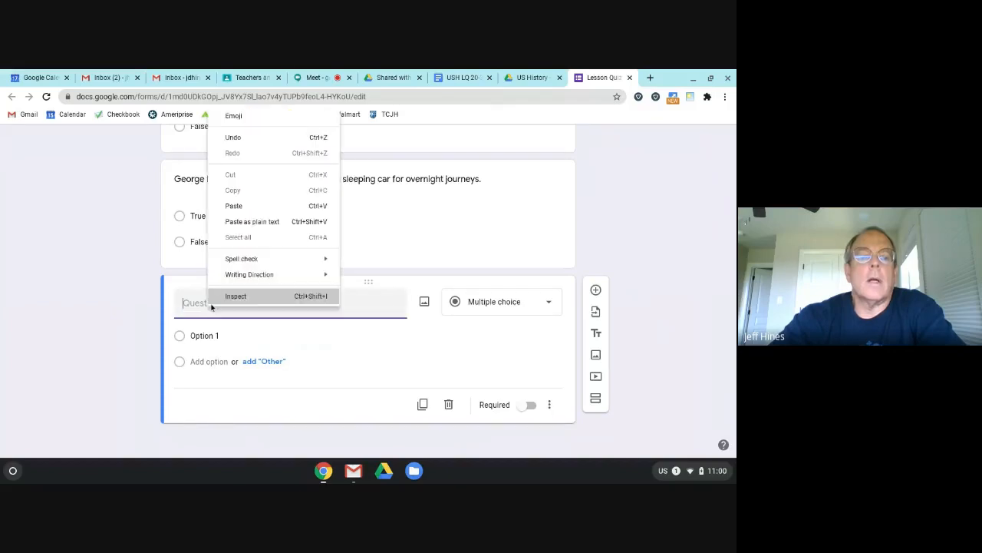
left_click(241, 207)
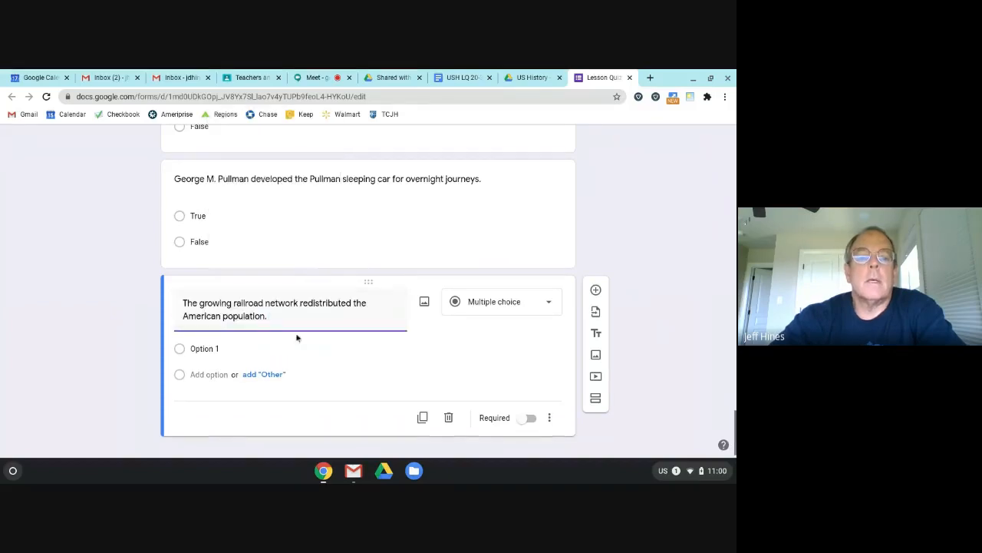
left_click(219, 349)
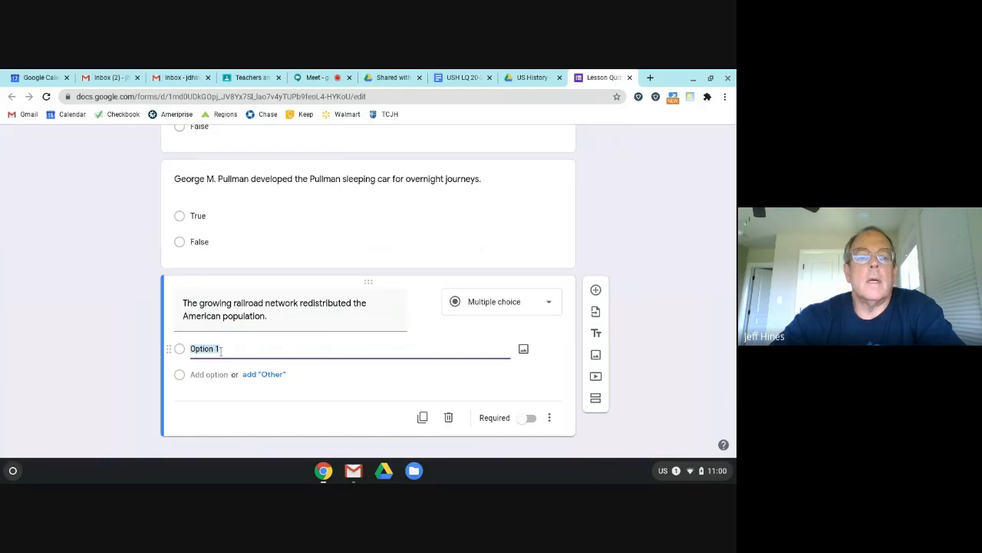
type("Tru")
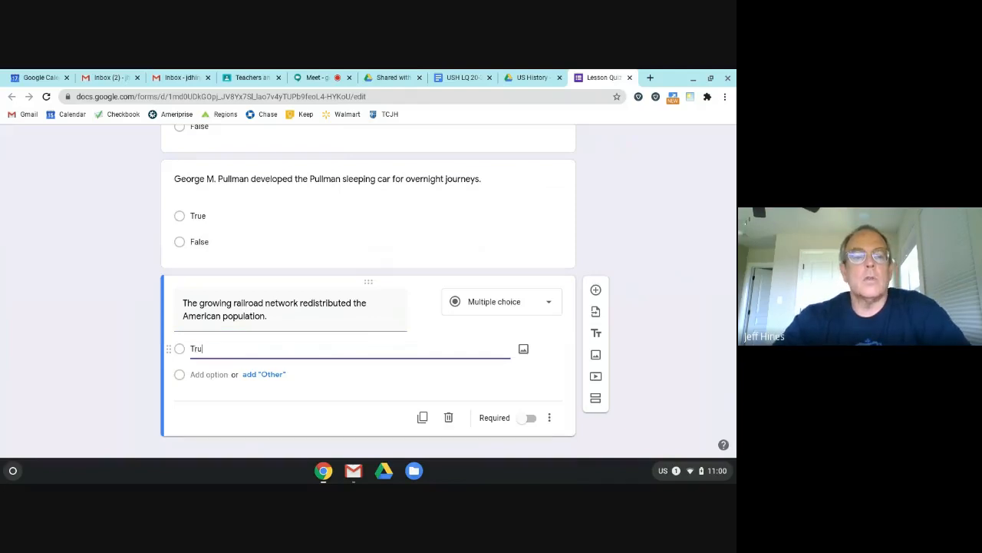
type("e")
key("Return")
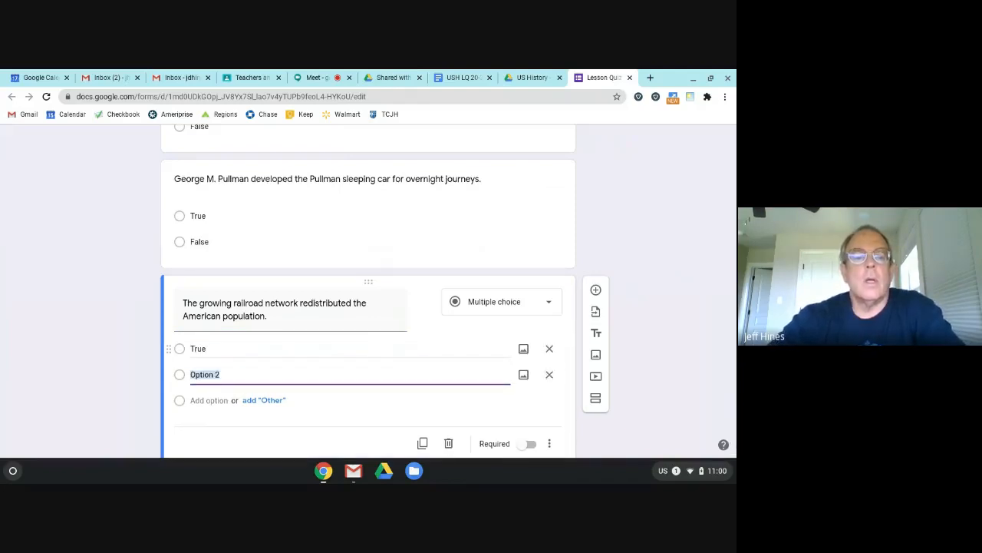
type("False")
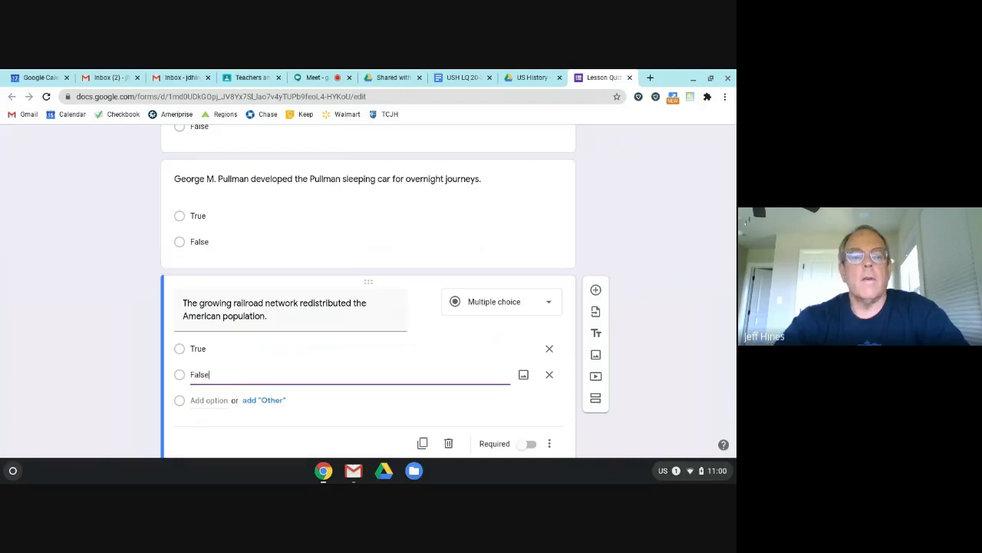
key("Return")
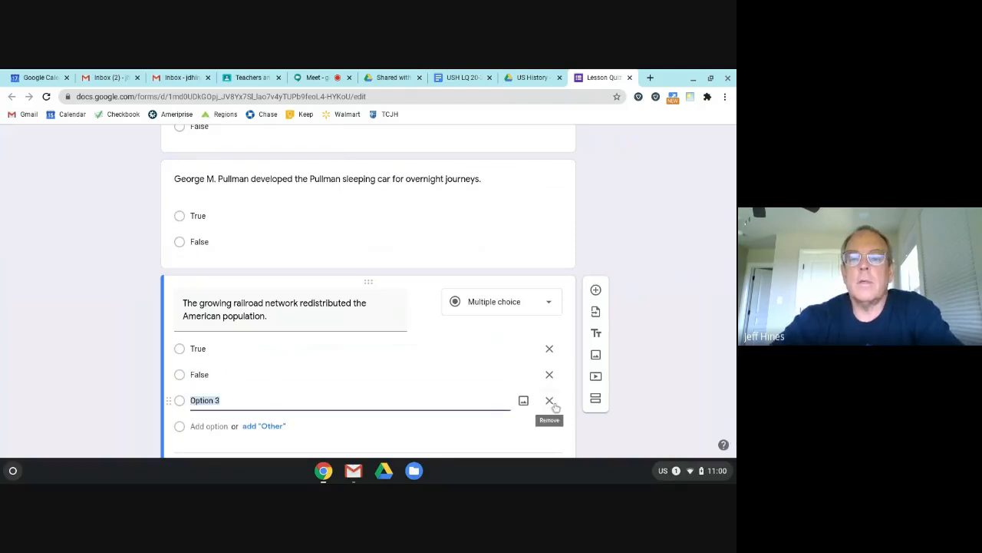
left_click(550, 400)
left_click(662, 322)
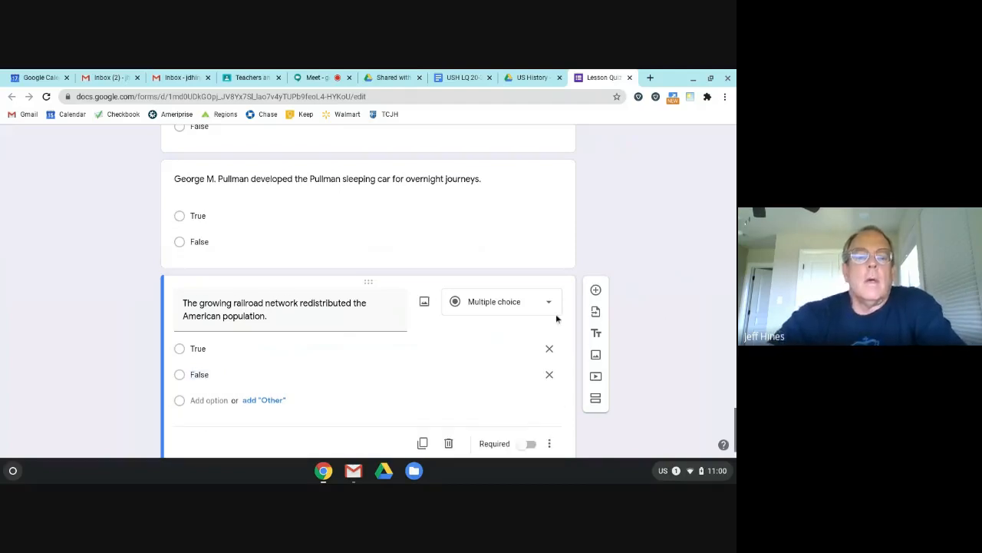
scroll(644, 321, "down", 1)
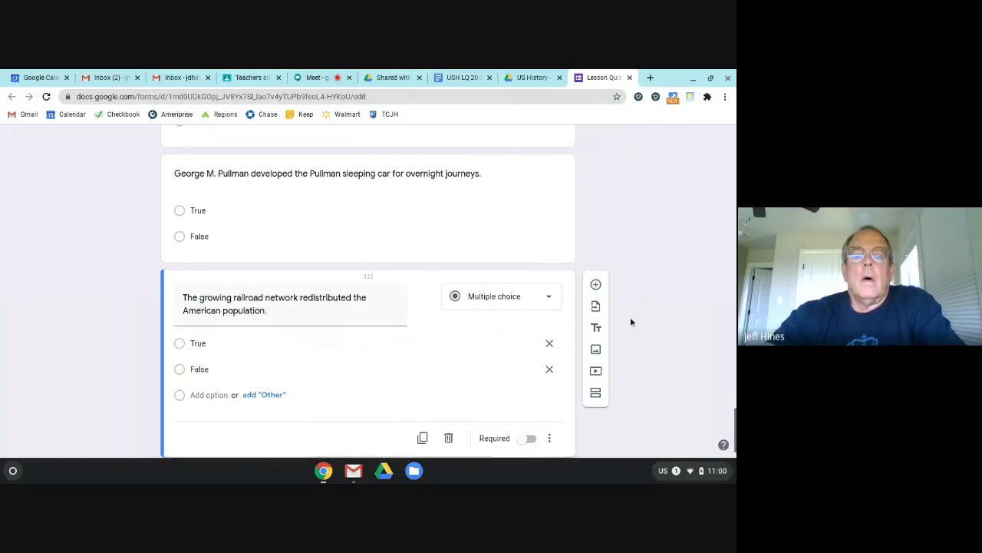
Step: Copy the matching directions "Match each item with the correct statement below" from Lesson Quiz 20-2 in the USH LQ 20-3 document
left_click(452, 74)
scroll(372, 319, "down", 5)
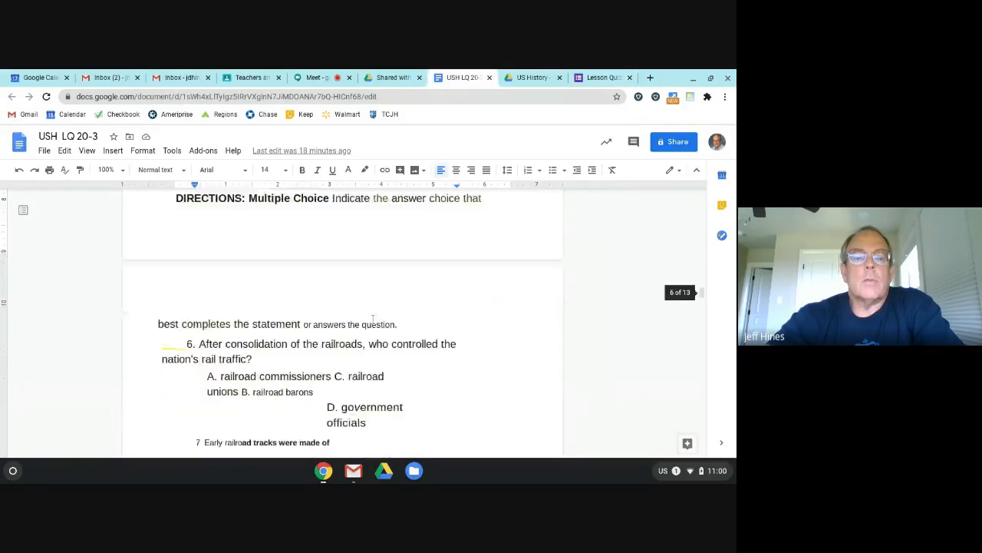
scroll(371, 319, "down", 10)
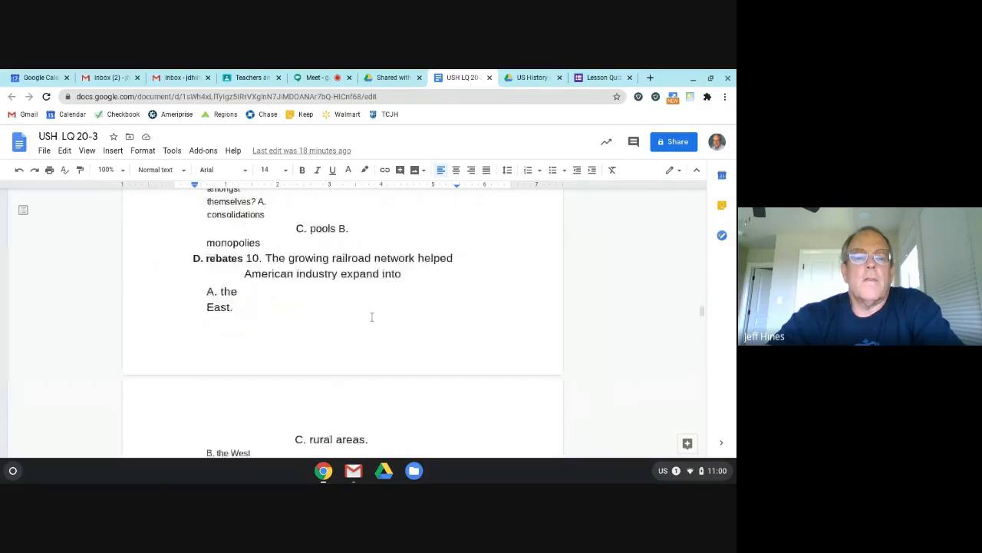
scroll(372, 317, "down", 5)
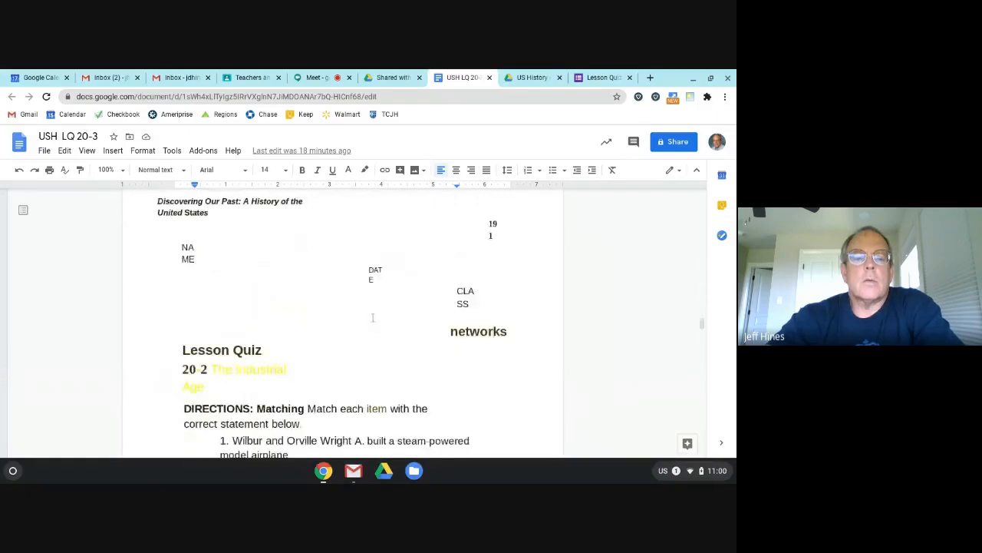
scroll(373, 317, "down", 1)
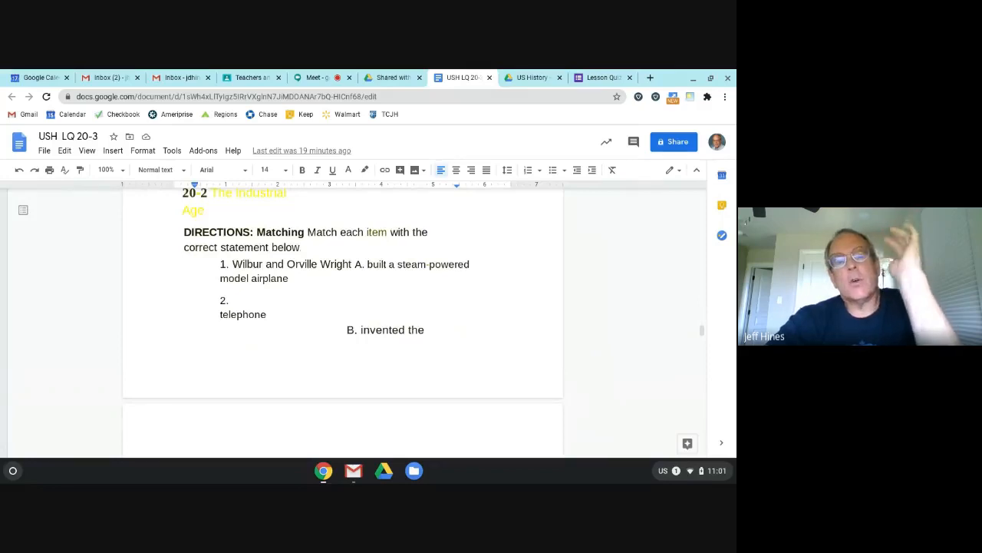
scroll(342, 282, "down", 1)
scroll(342, 283, "down", 1)
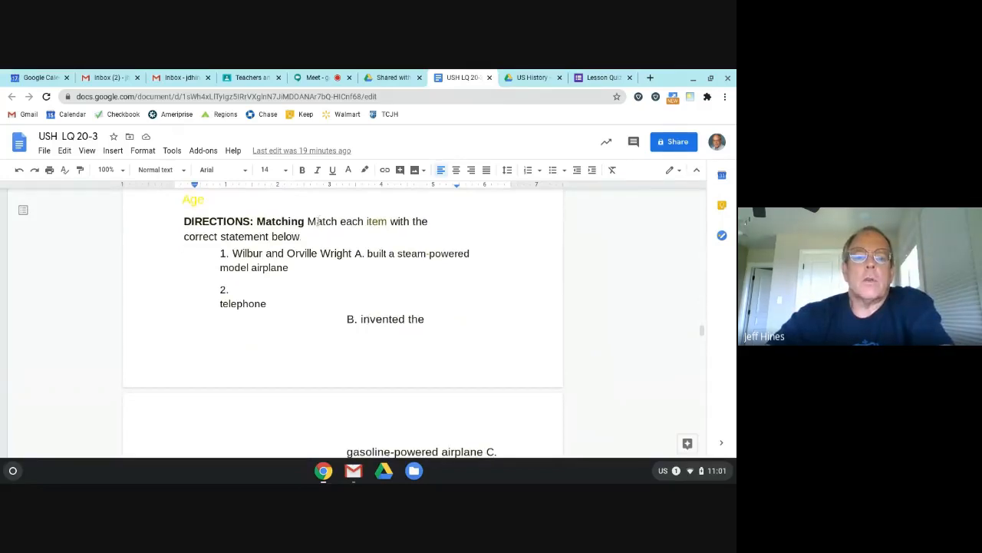
left_click_drag(308, 221, 306, 238)
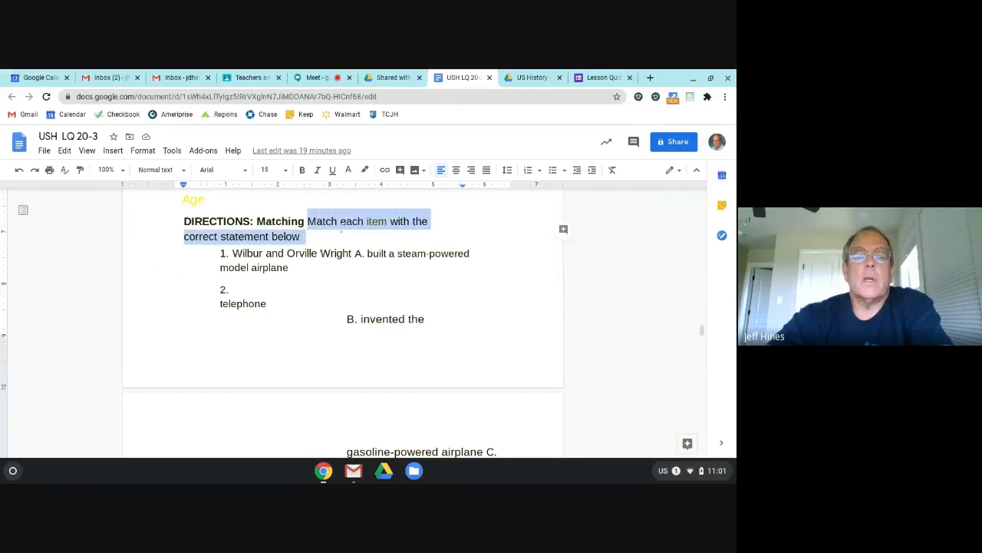
right_click(342, 221)
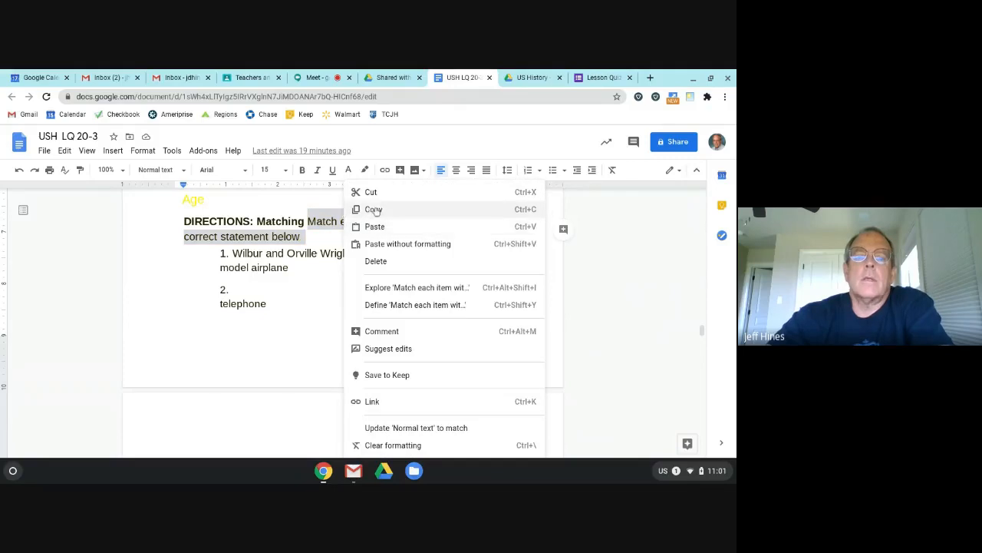
Step: Add a question to the form, paste the matching directions as its text, and make it a Multiple choice grid
left_click(603, 78)
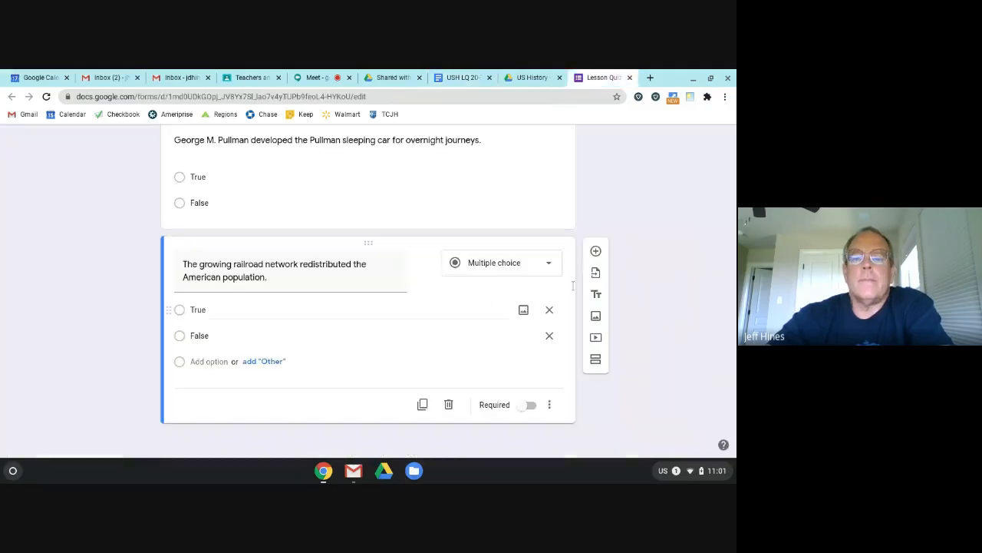
left_click(597, 251)
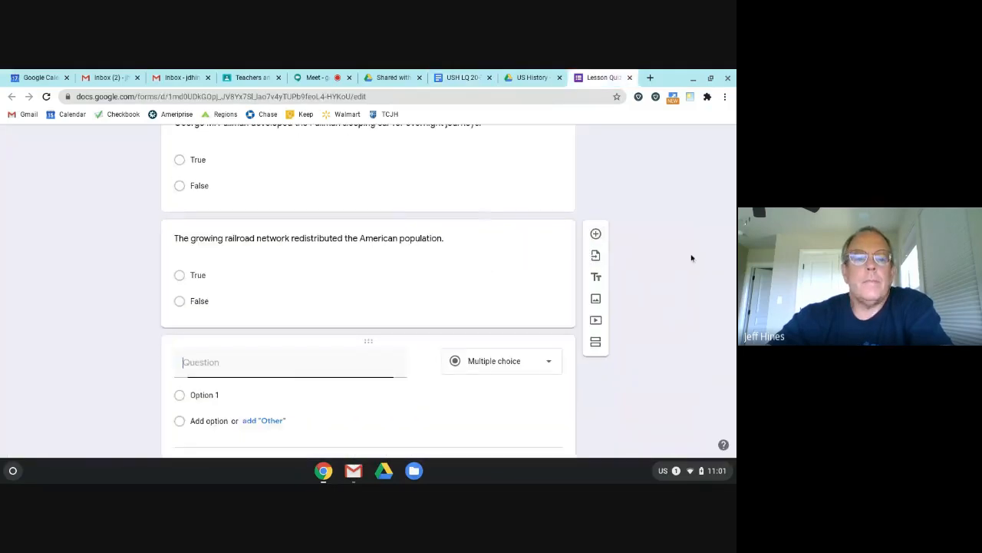
right_click(201, 305)
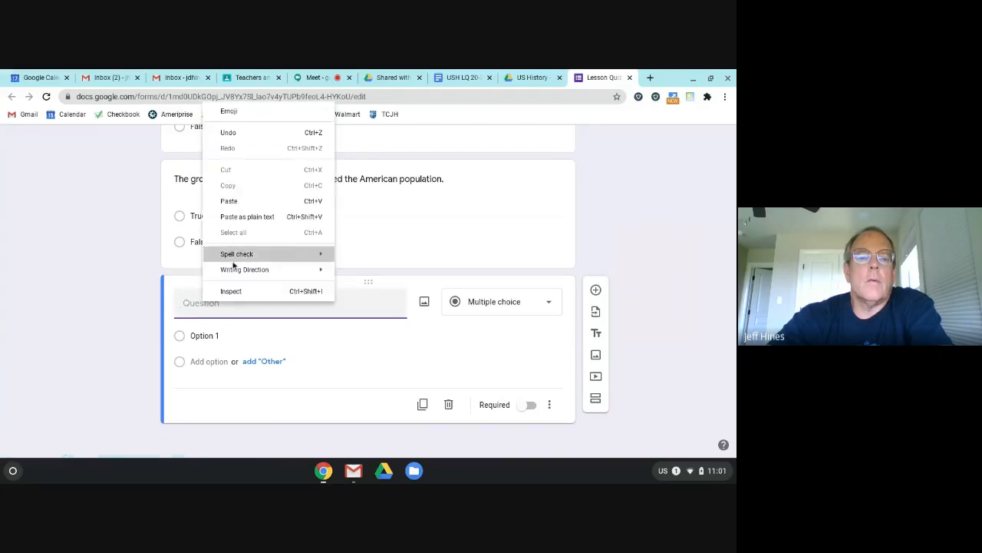
left_click(238, 205)
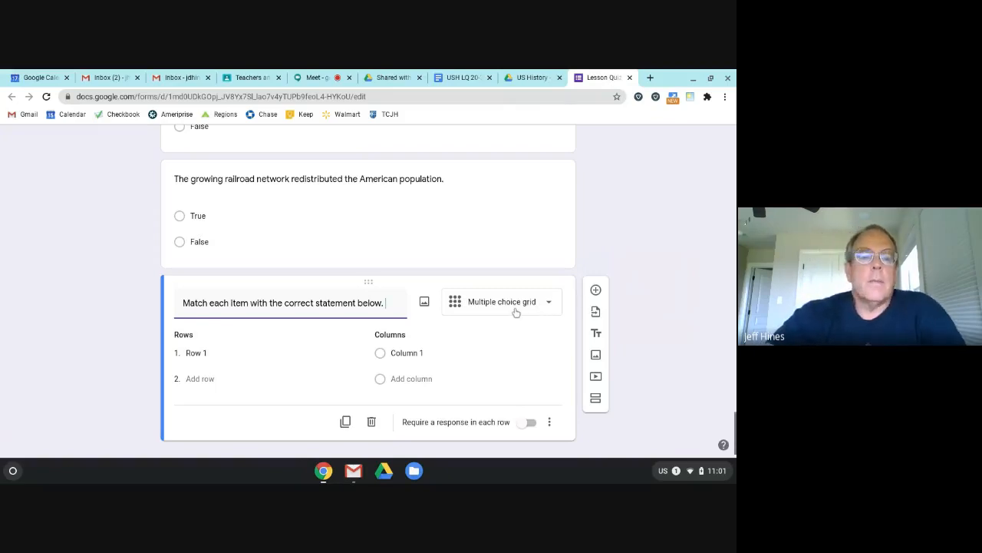
scroll(517, 312, "down", 1)
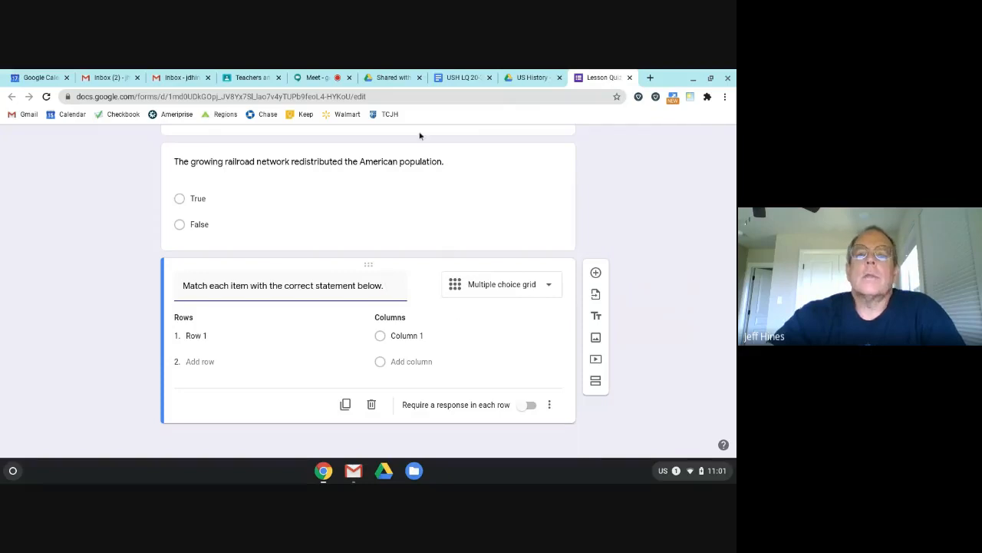
Step: Copy matching item 1, "Wilbur and Orville Wright", from the USH LQ 20-3 document into the first row of the form's matching grid
left_click(470, 80)
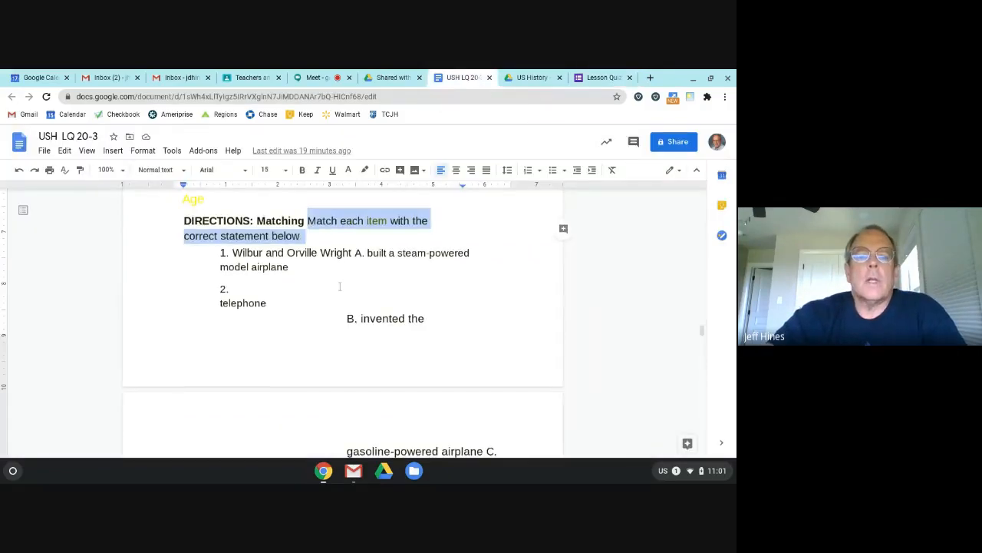
scroll(354, 274, "down", 1)
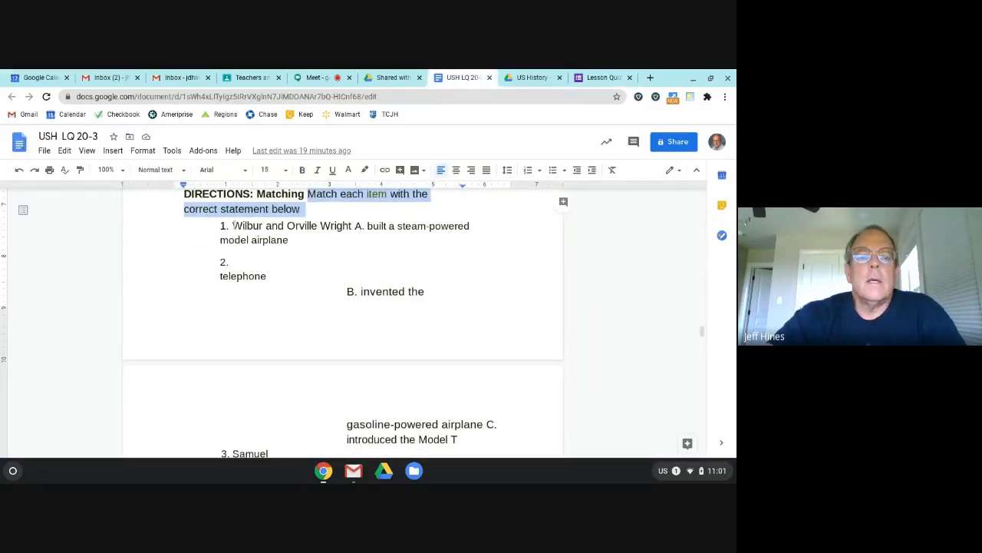
left_click_drag(234, 225, 352, 225)
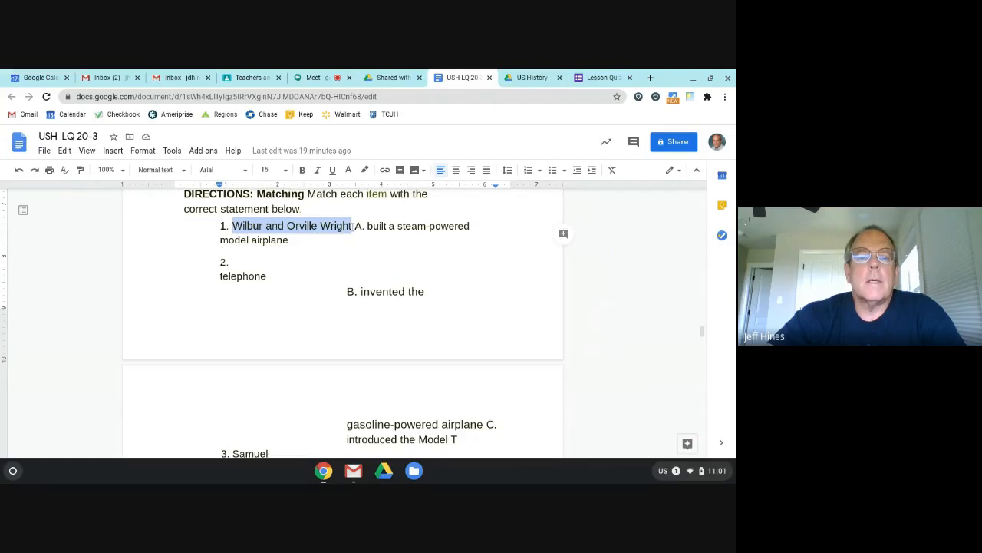
right_click(350, 226)
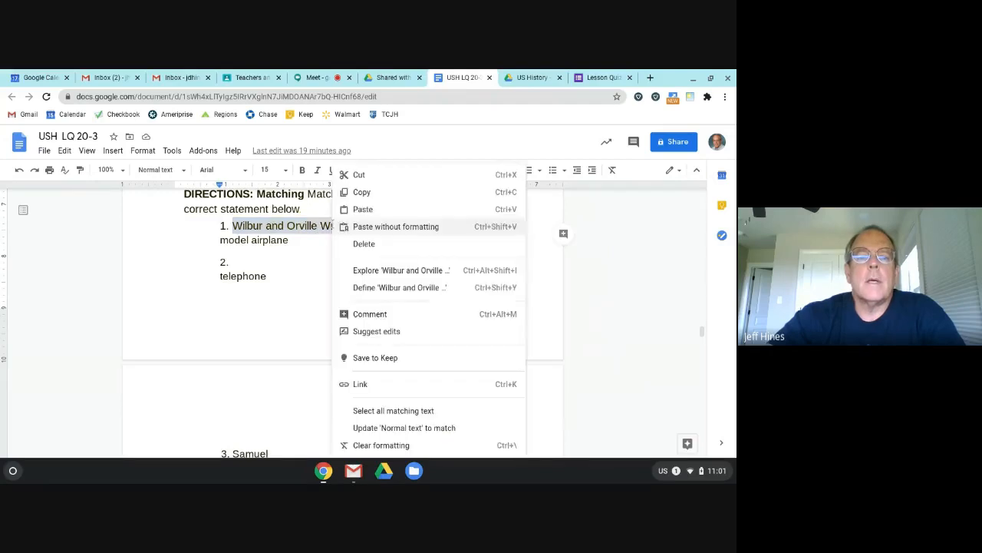
left_click(386, 192)
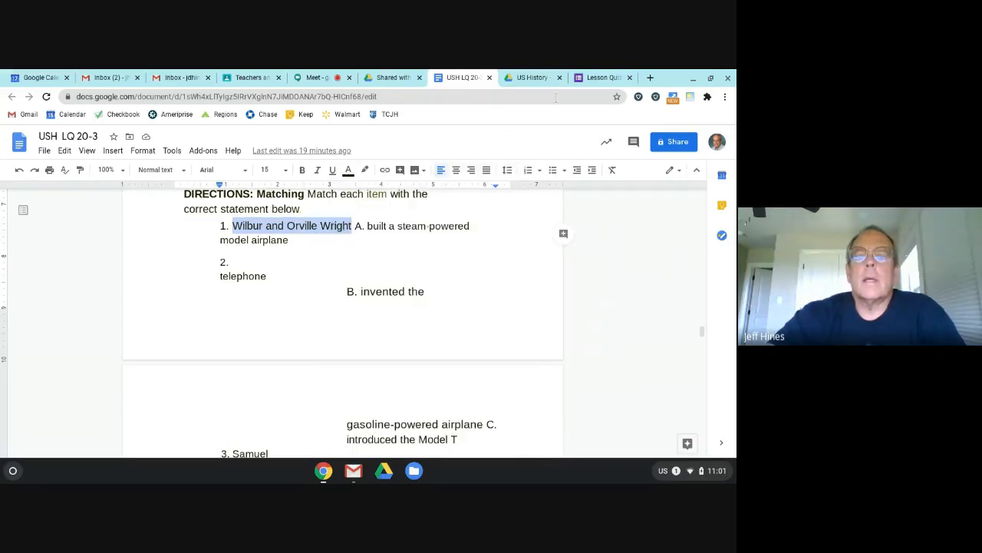
left_click(603, 78)
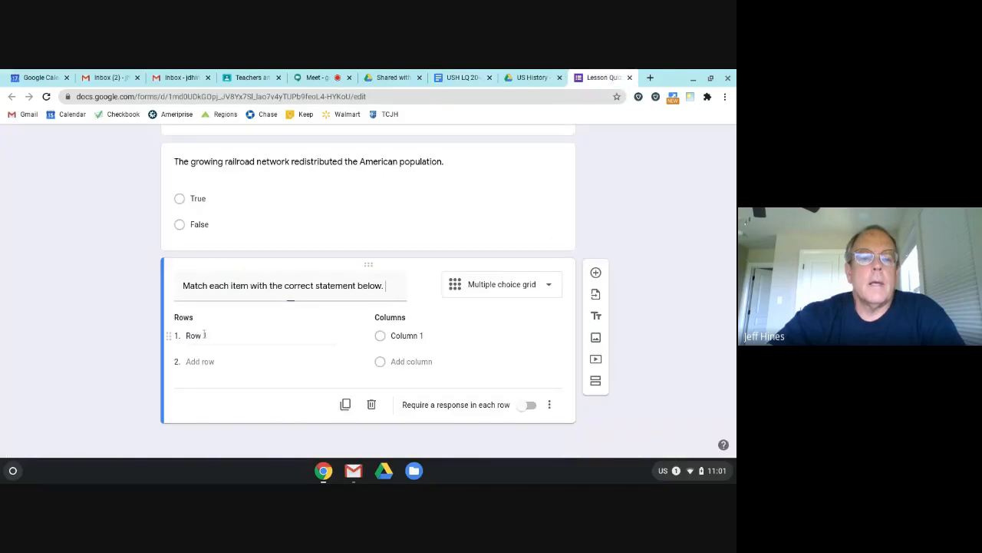
left_click(204, 334)
right_click(204, 335)
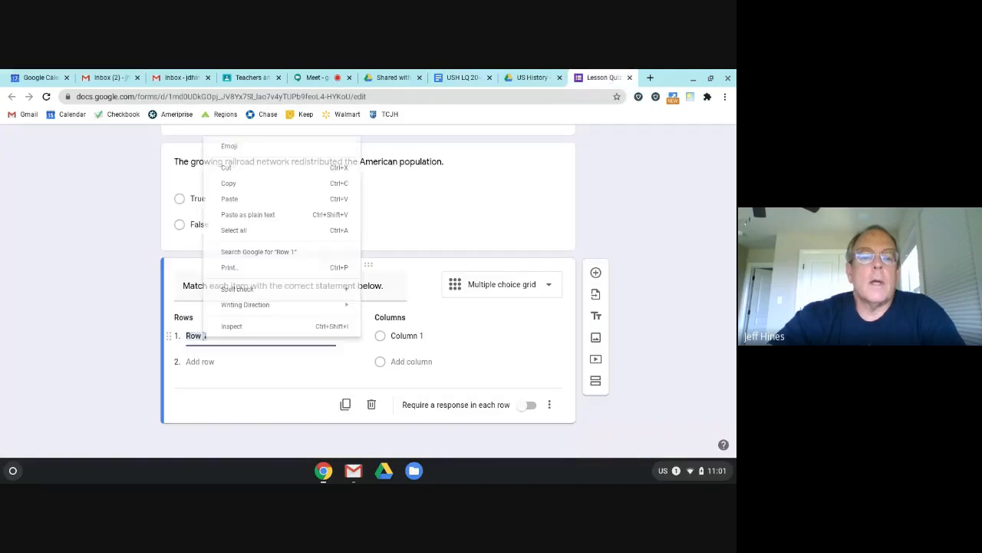
left_click(230, 199)
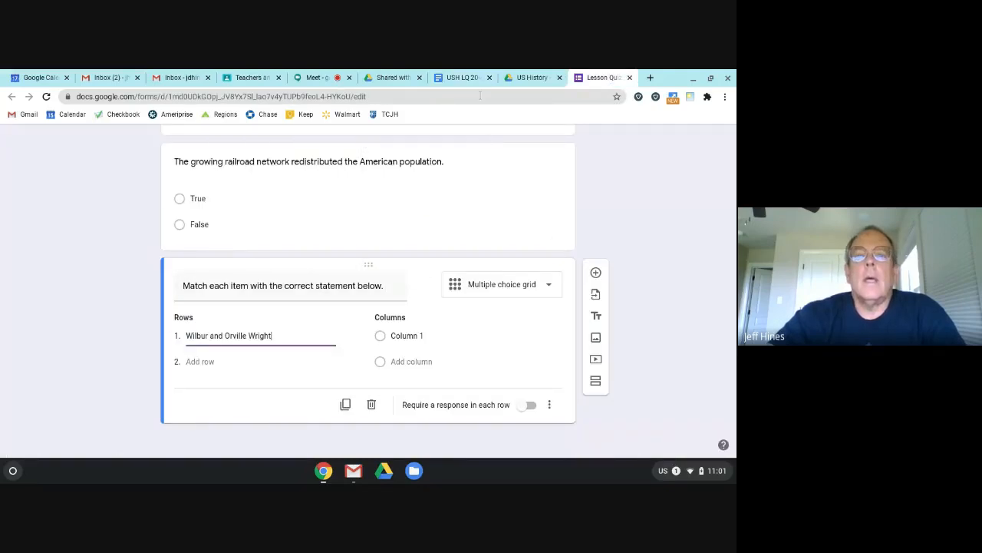
Step: Copy statement A, "built a steam-powered model airplane", from the USH LQ 20-3 document into the first column of the form's matching grid
left_click(463, 77)
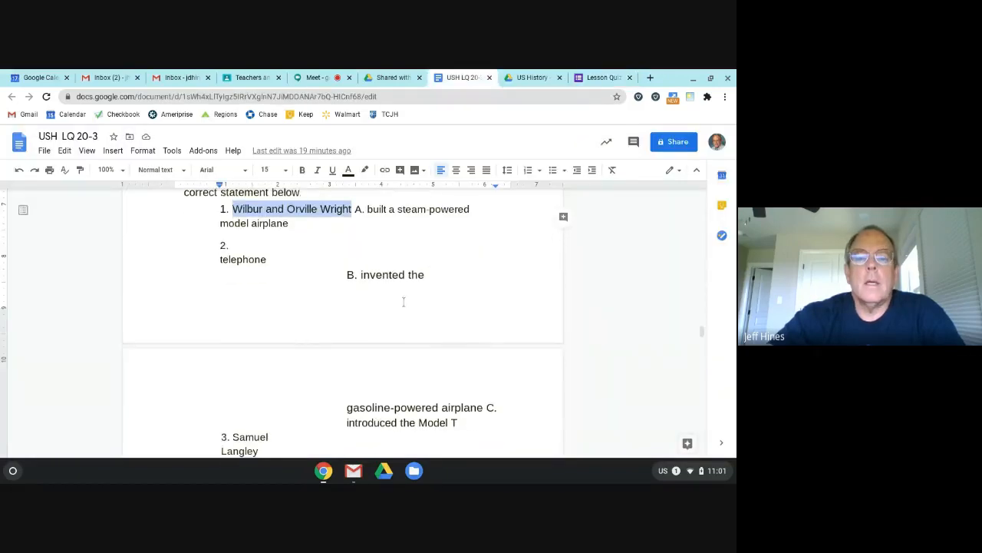
left_click_drag(367, 212, 368, 224)
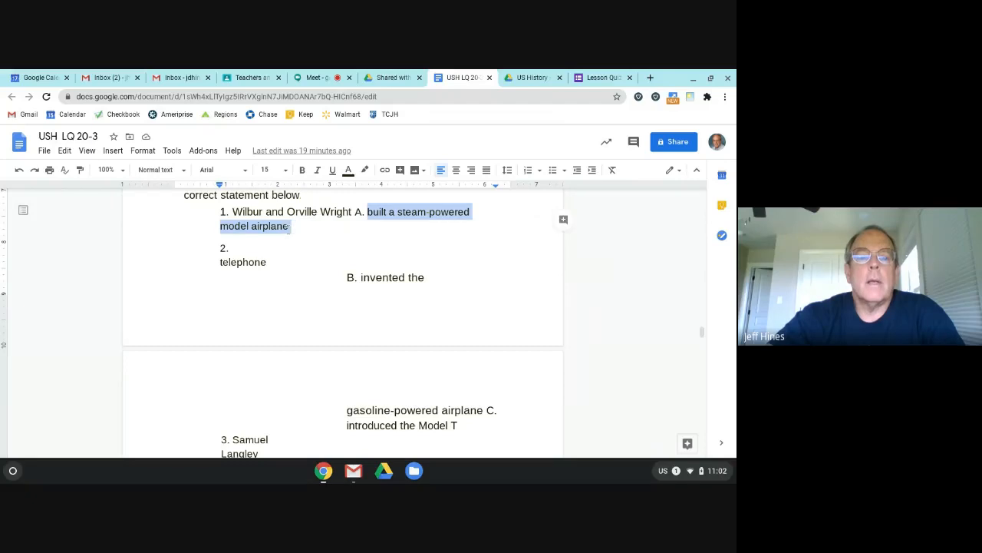
right_click(274, 225)
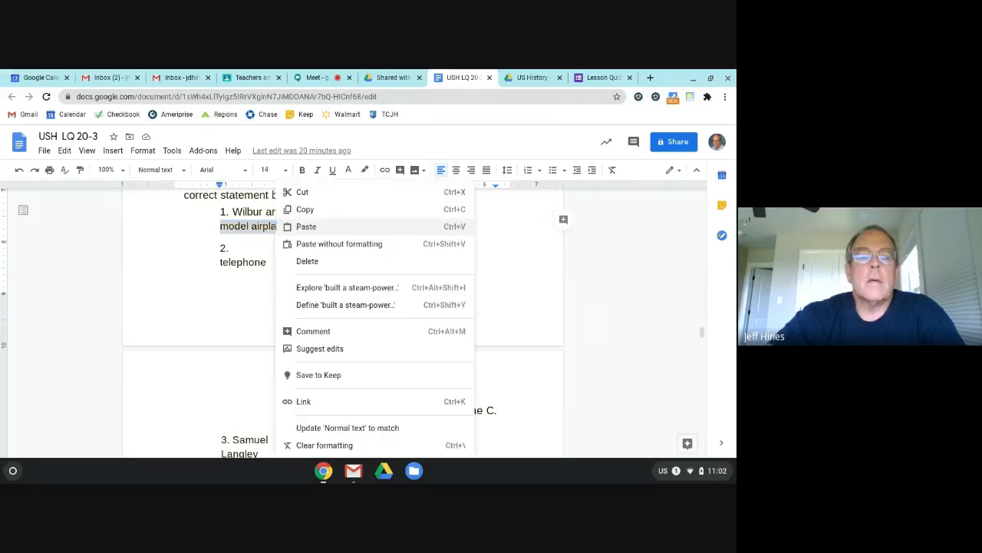
left_click(305, 209)
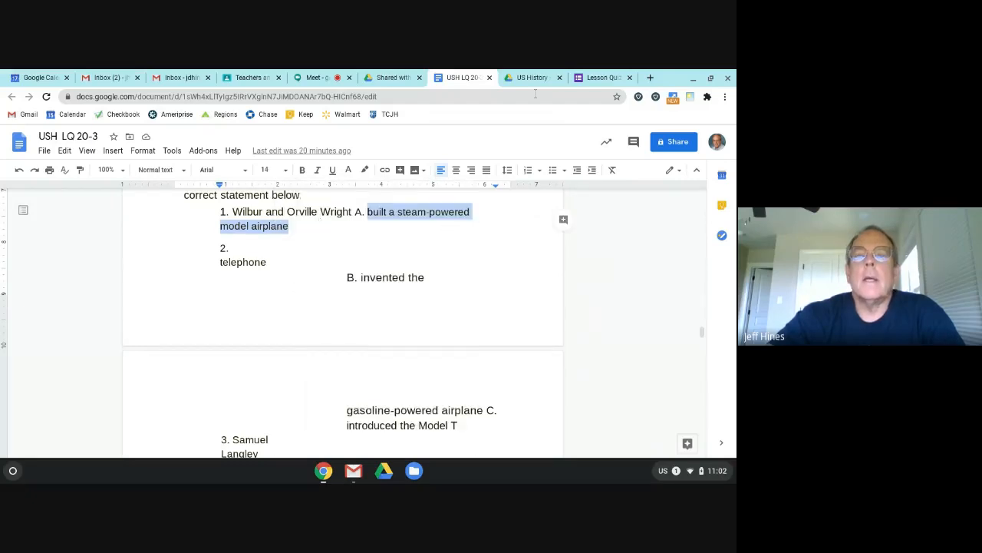
left_click(607, 80)
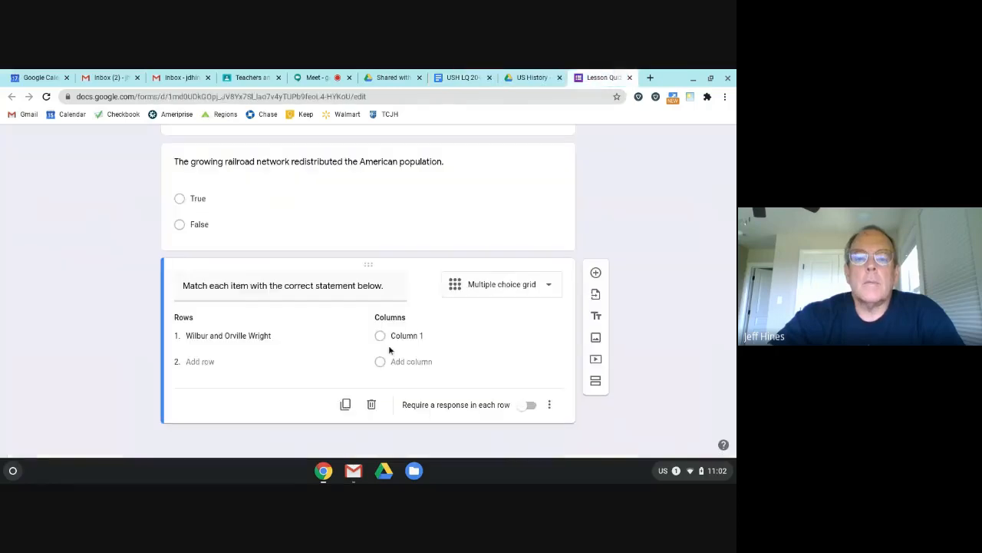
left_click(406, 338)
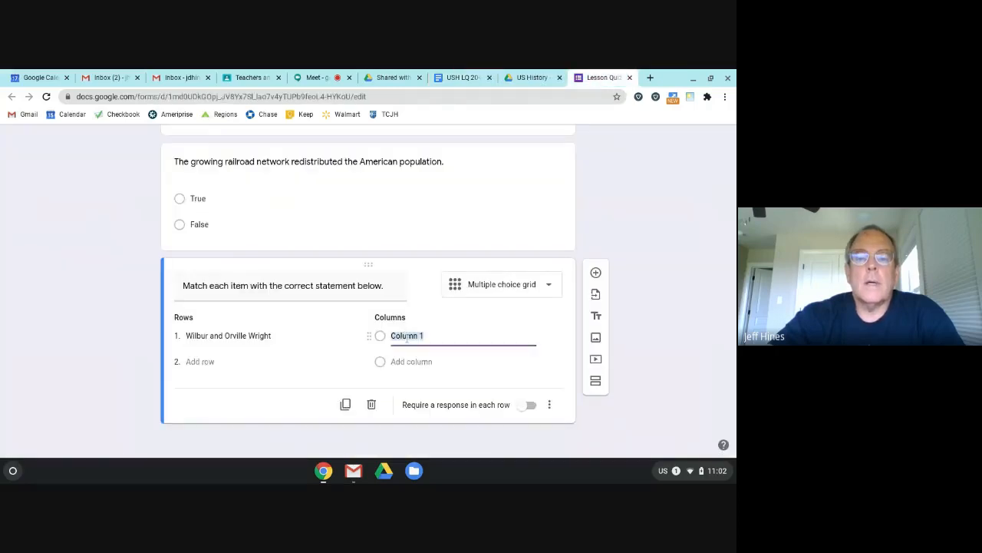
right_click(407, 338)
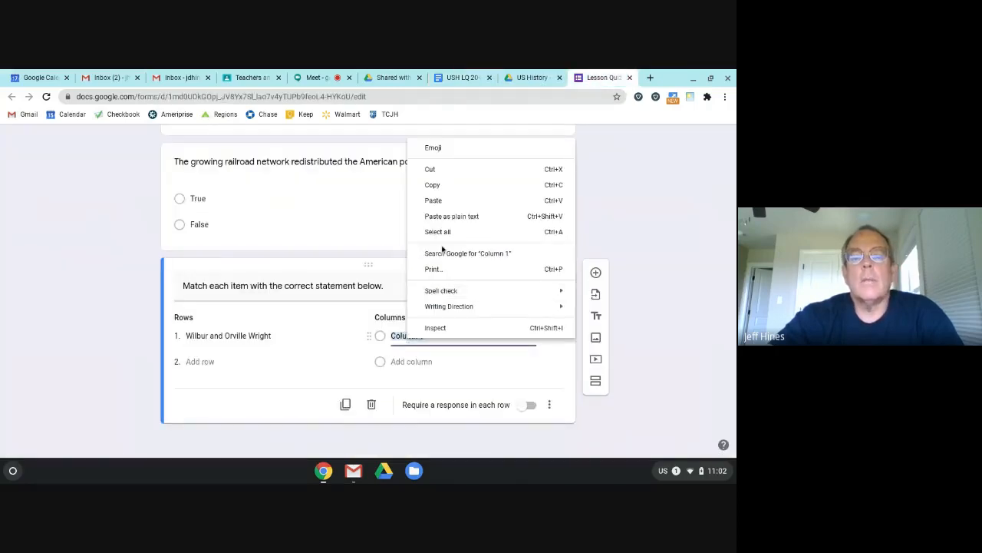
left_click(437, 200)
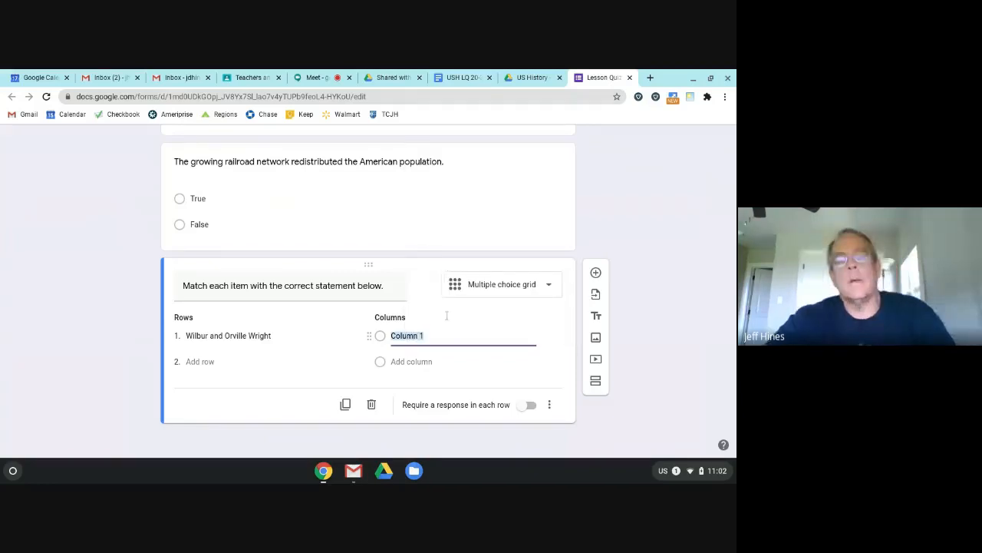
key("ctrl+v")
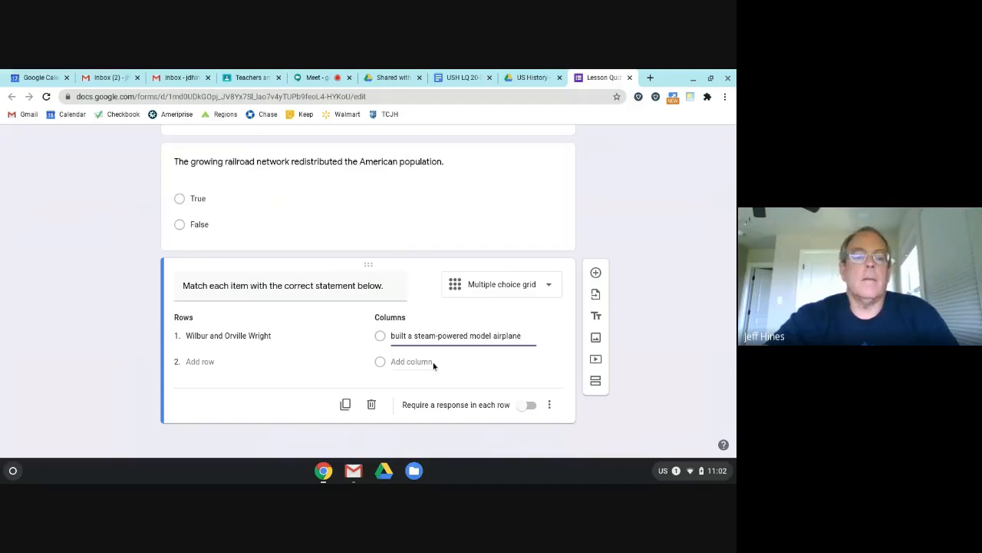
Step: Add a second row to the matching grid and fill it with item 2, "telephone", copied from the USH LQ 20-3 document
left_click(201, 362)
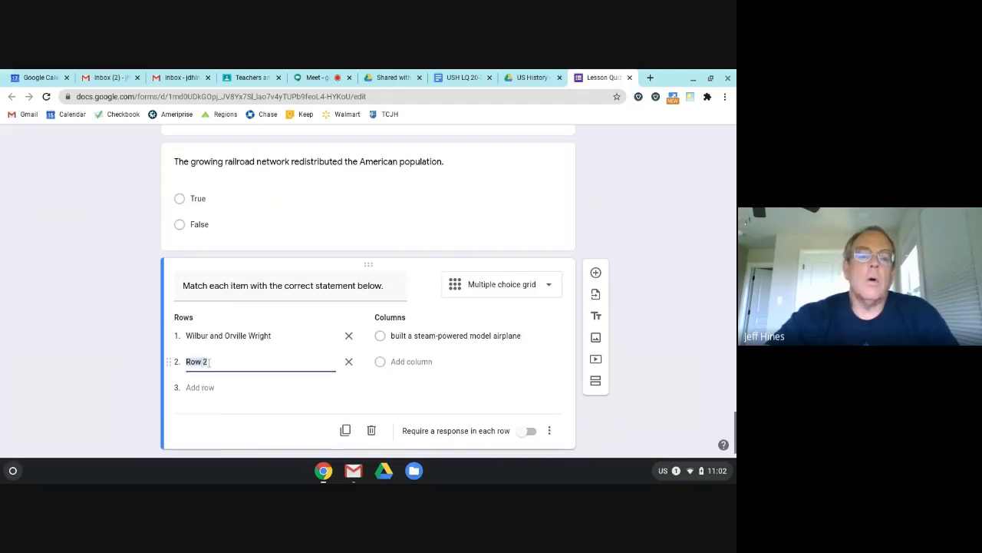
left_click(465, 78)
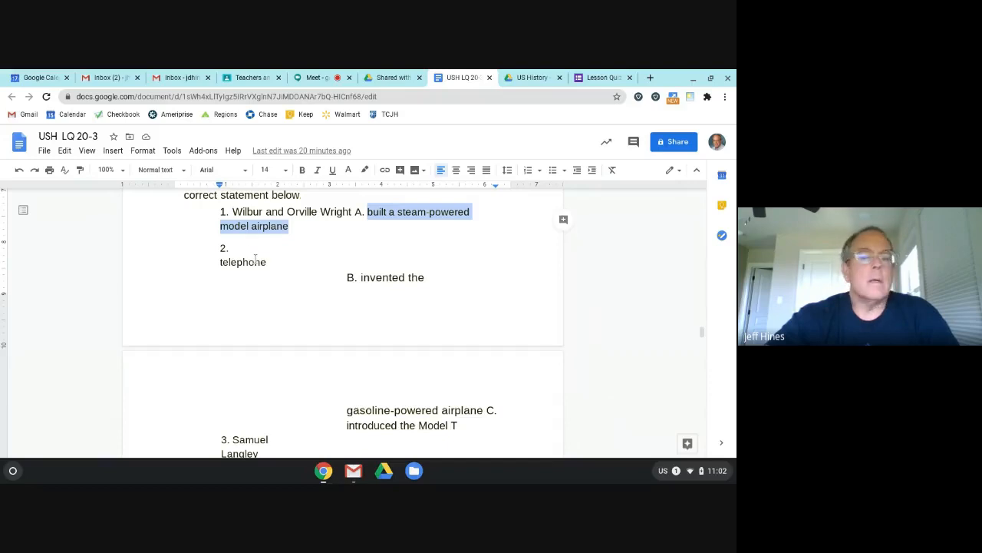
scroll(270, 274, "down", 1)
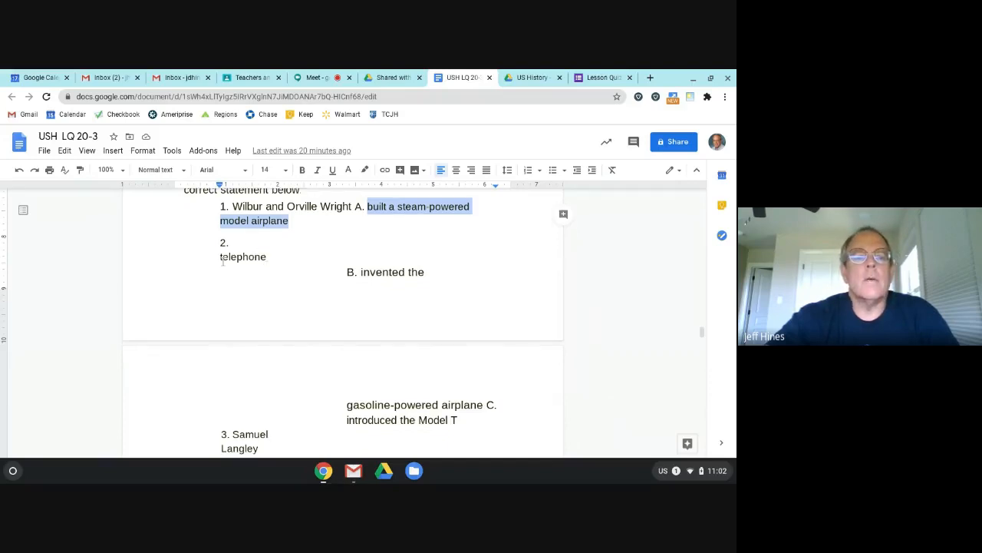
left_click_drag(221, 256, 268, 256)
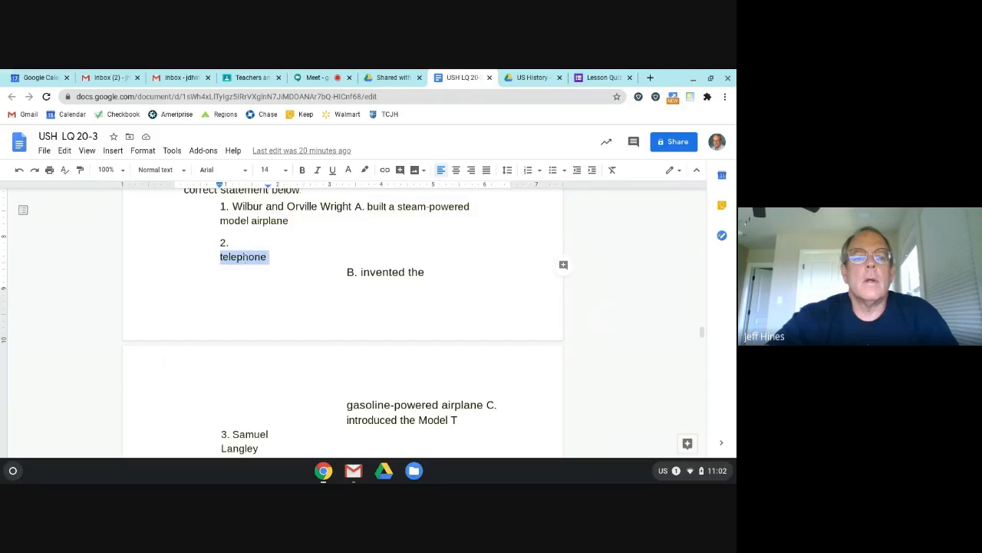
right_click(245, 256)
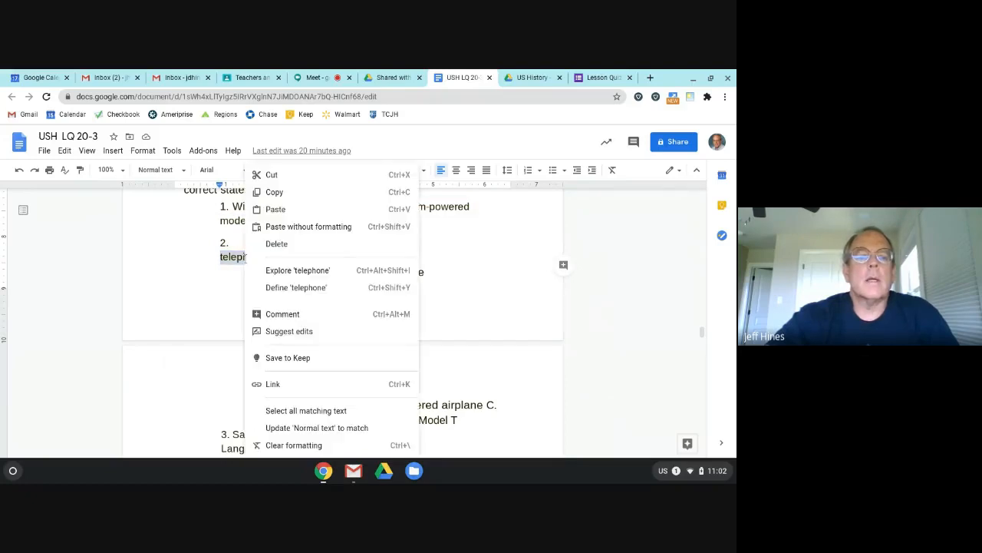
left_click(279, 192)
left_click(610, 75)
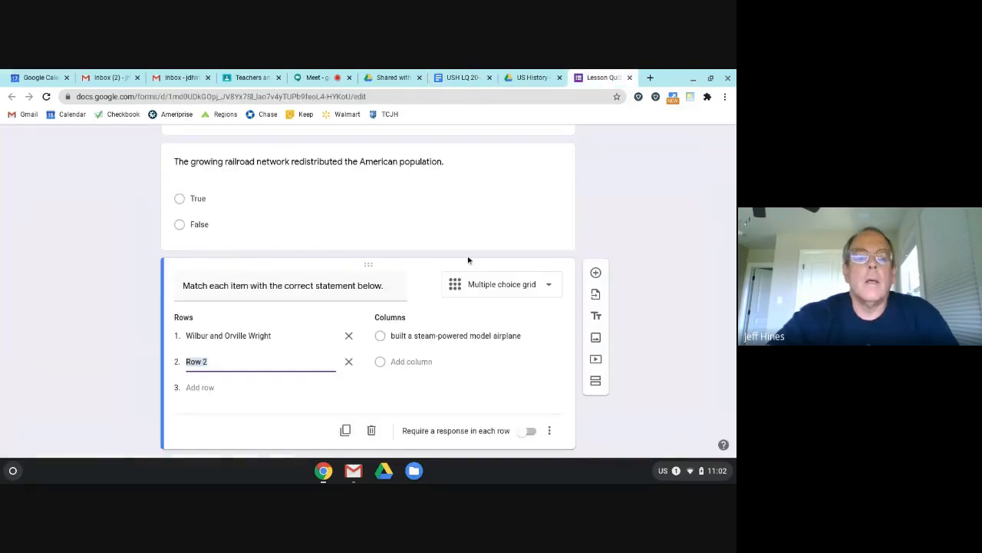
right_click(208, 366)
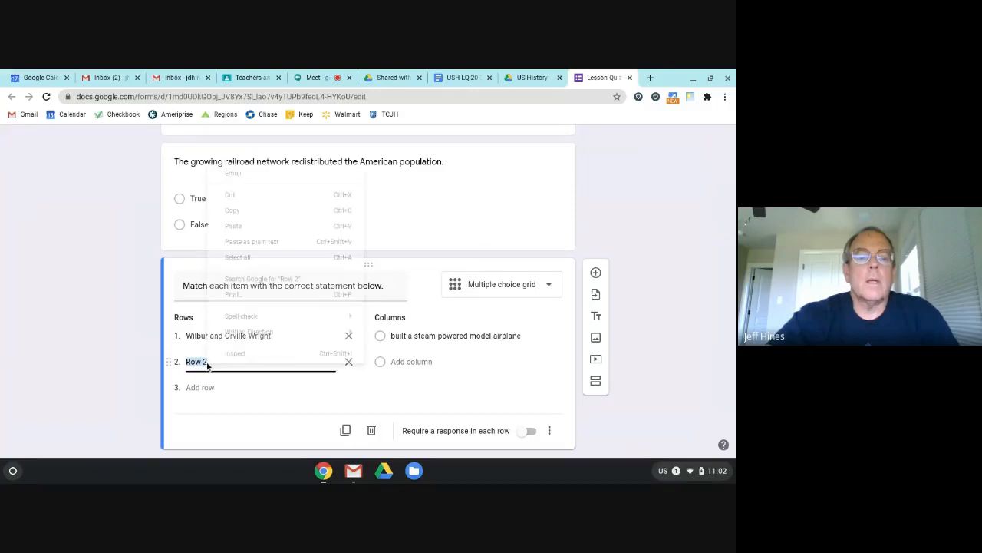
left_click(234, 226)
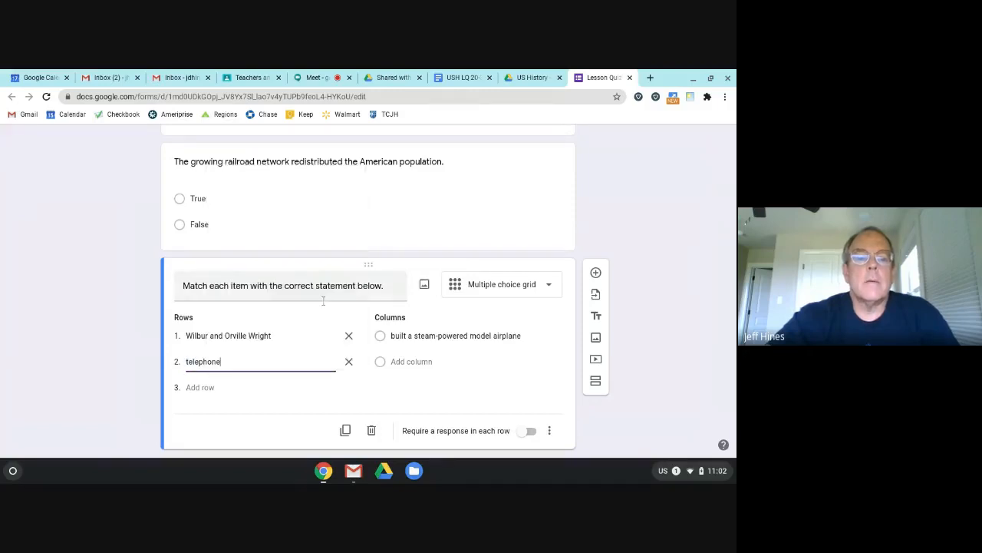
Step: Add a second column to the grid and fill it with statement B, "invented the gasoline-powered airplane", copied from the USH LQ 20-3 document
left_click(419, 363)
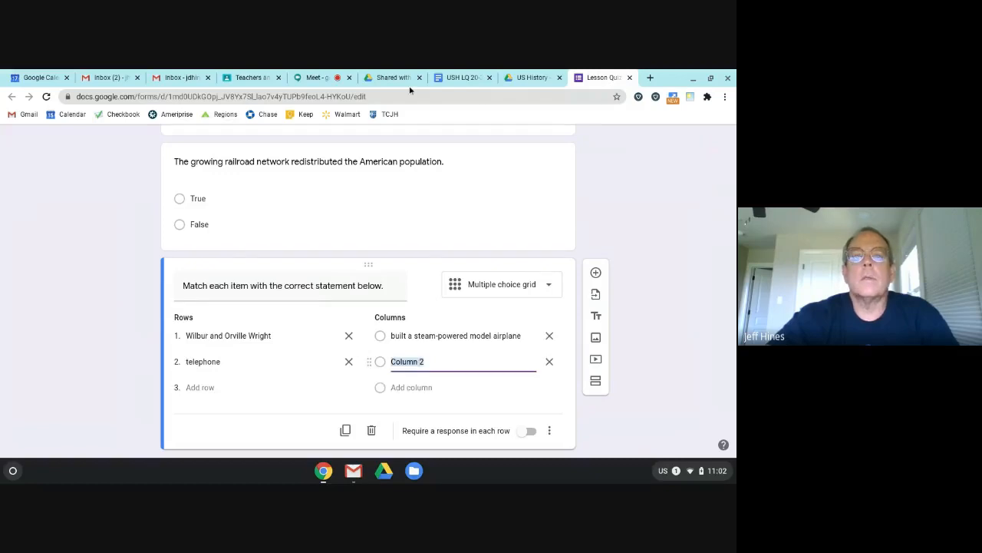
key("ctrl+shift+Tab")
key("ctrl+shift+Tab")
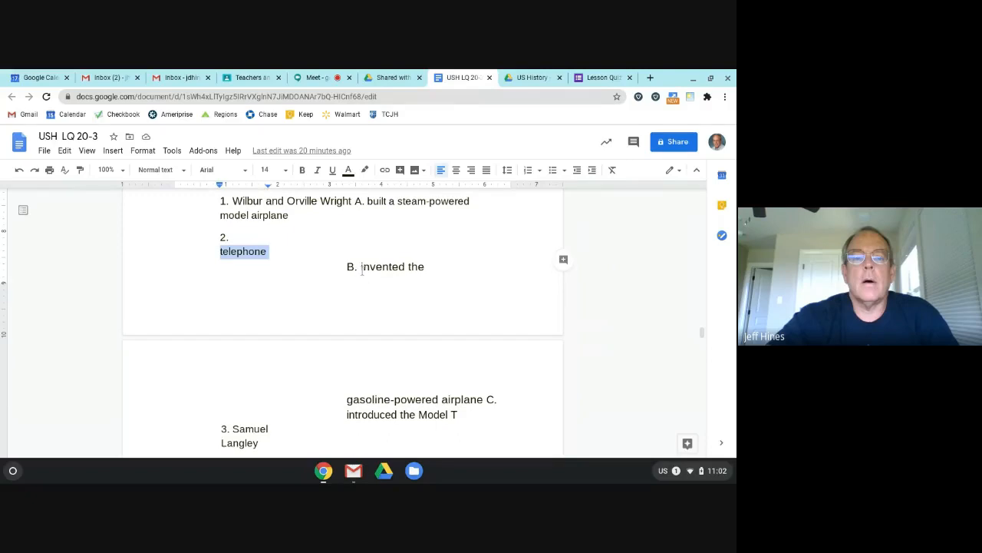
left_click_drag(362, 269, 428, 267)
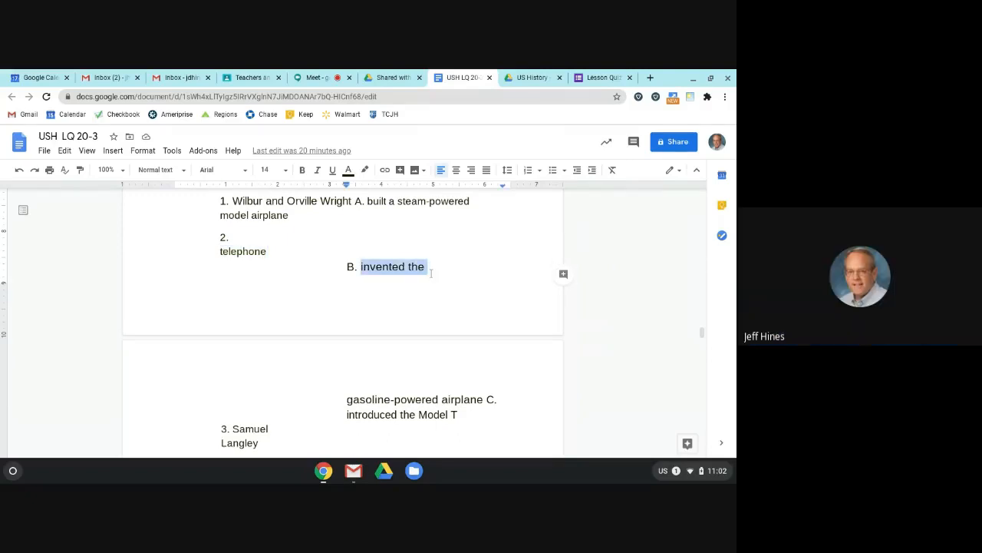
left_click_drag(347, 399, 484, 399)
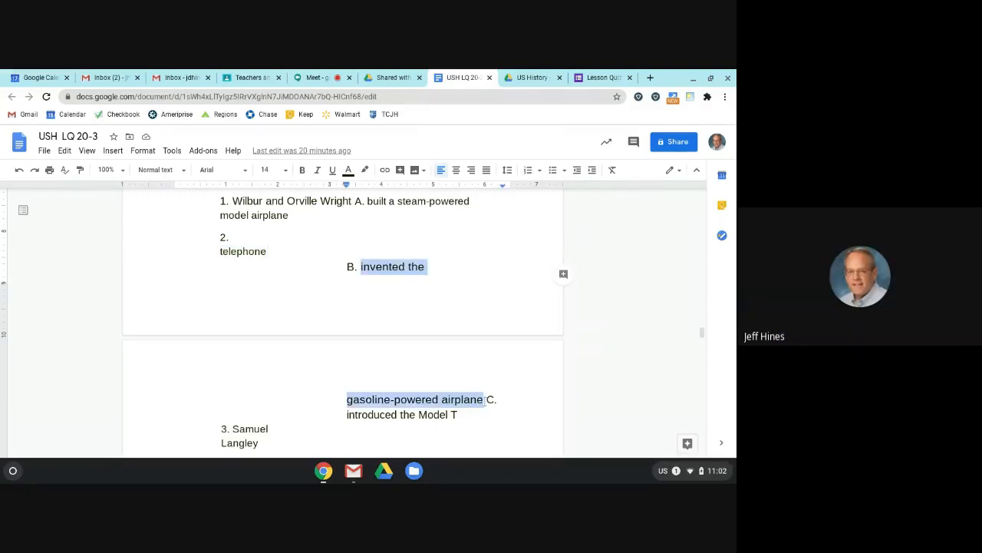
right_click(440, 399)
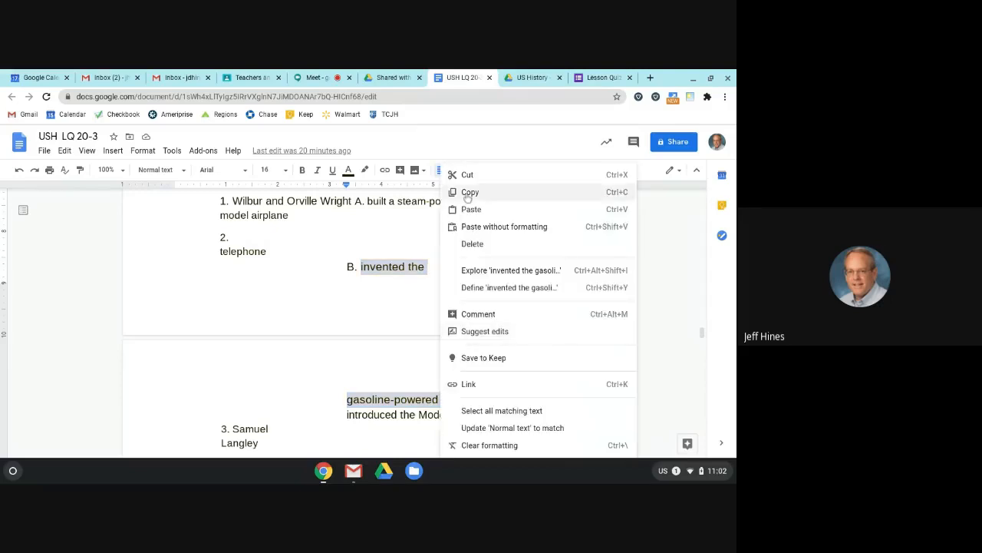
left_click(598, 79)
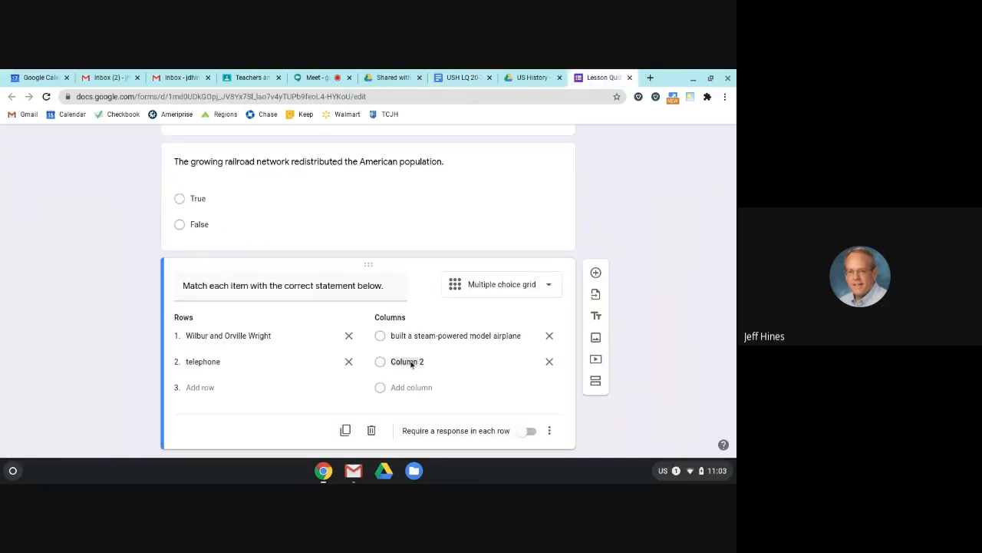
left_click(412, 364)
left_click_drag(425, 362, 388, 364)
right_click(413, 366)
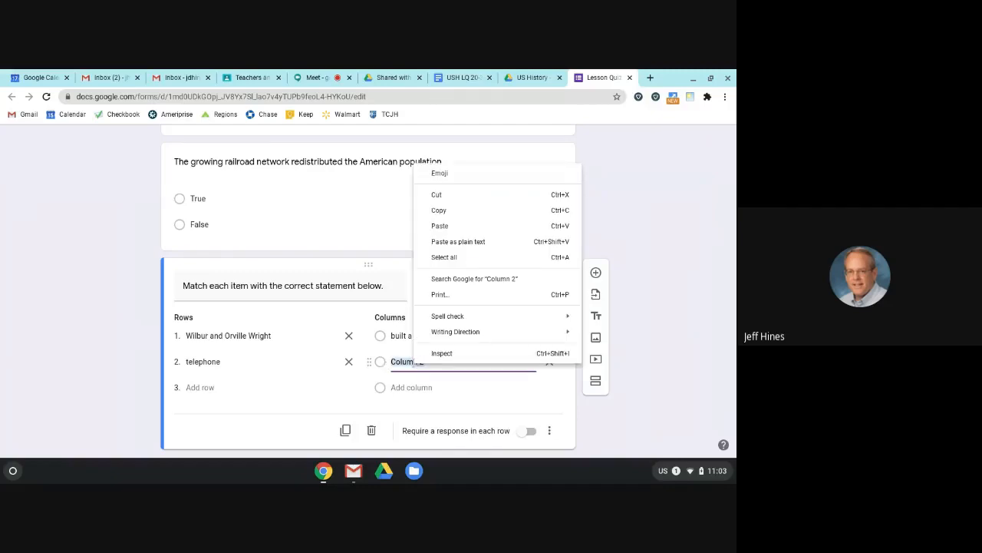
left_click(439, 225)
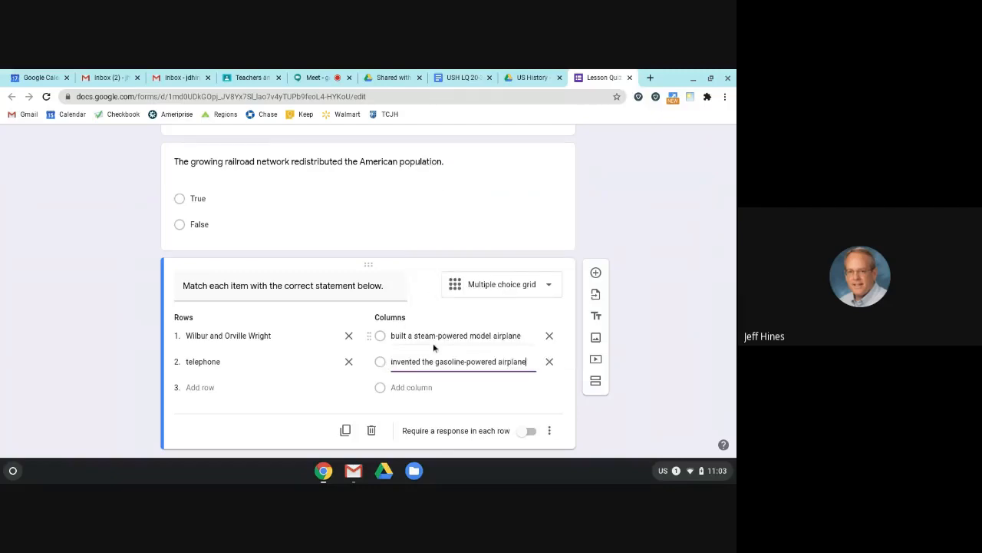
Step: Add a third row to the matching grid and fill it with item 3, "Samuel Langley", copied from the USH LQ 20-3 document
scroll(368, 360, "down", 1)
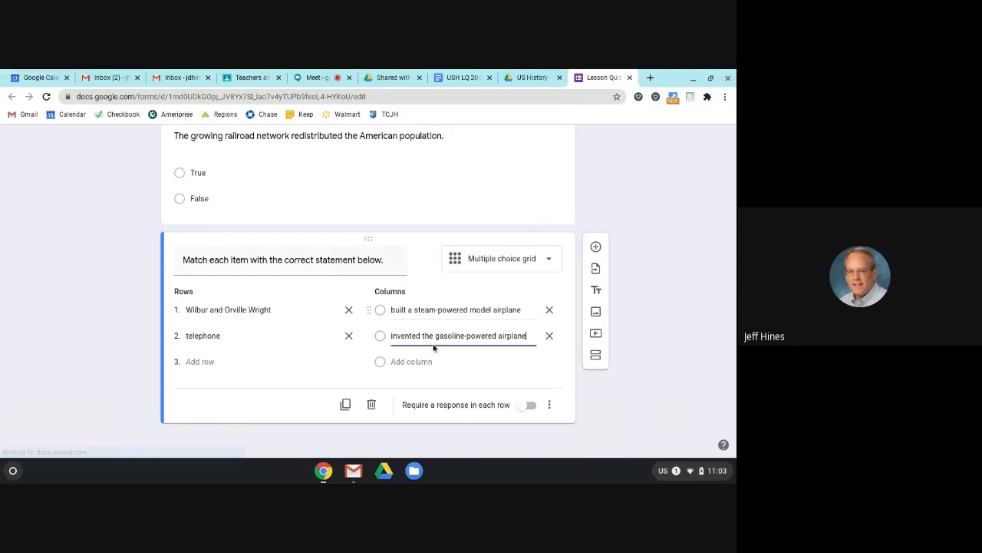
left_click(199, 360)
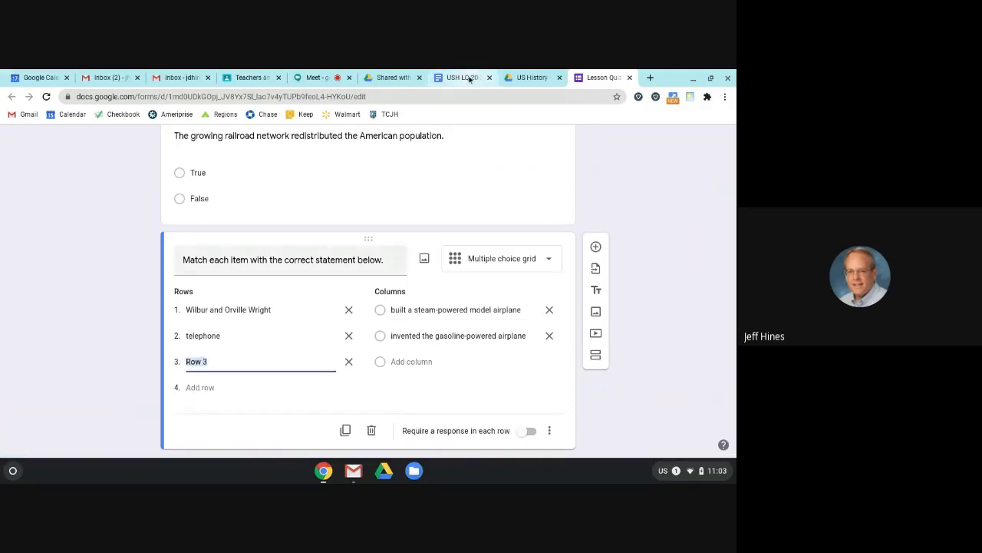
left_click(464, 77)
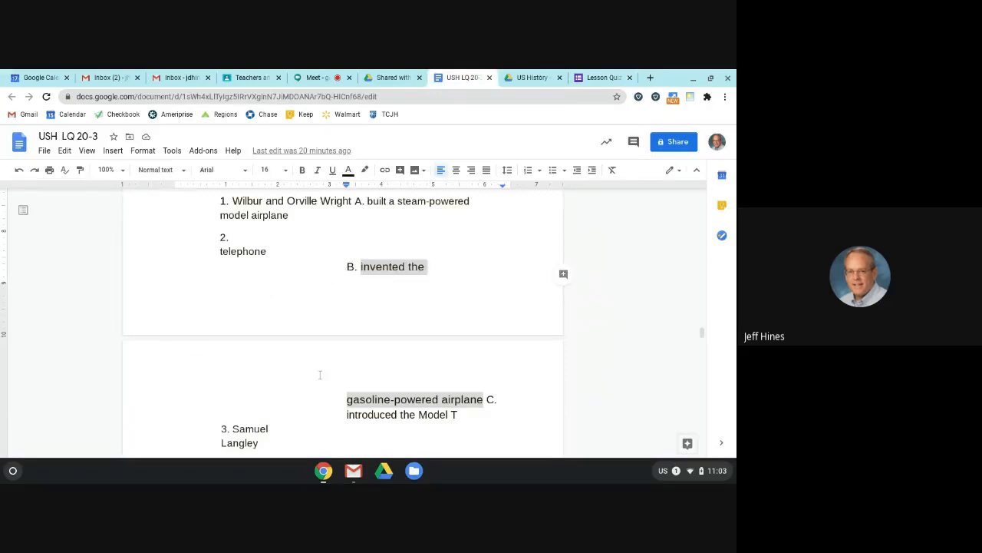
scroll(258, 431, "down", 1)
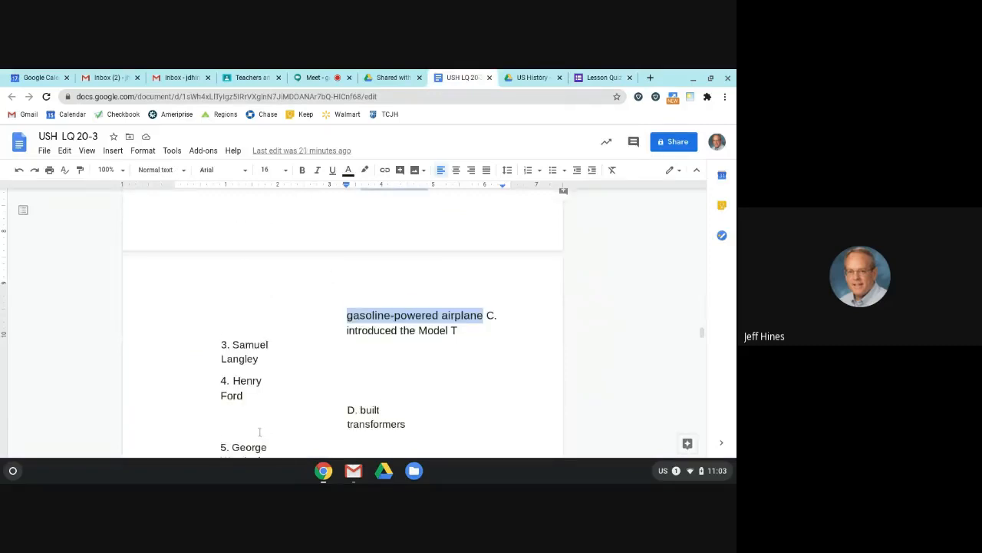
left_click_drag(232, 339, 261, 336)
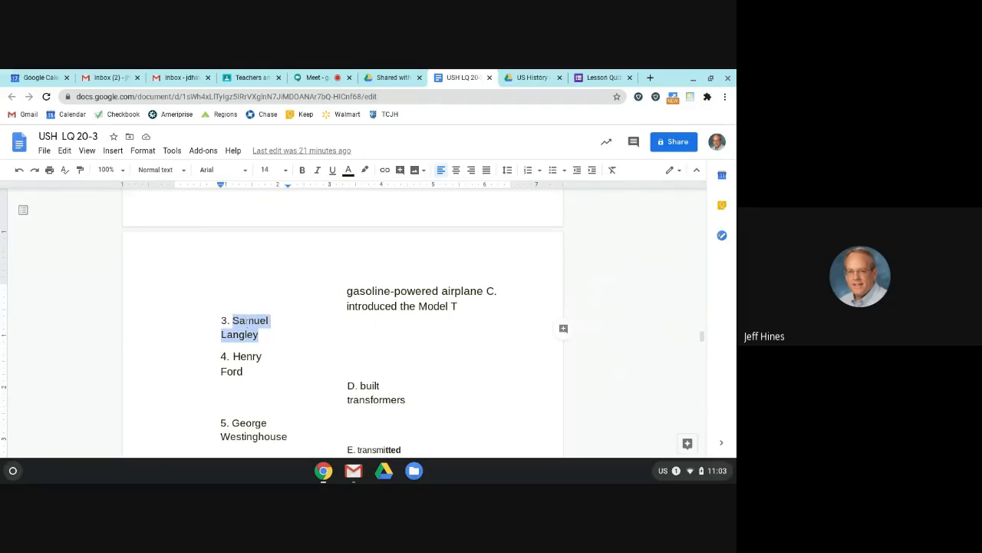
right_click(244, 321)
left_click(284, 196)
left_click(595, 77)
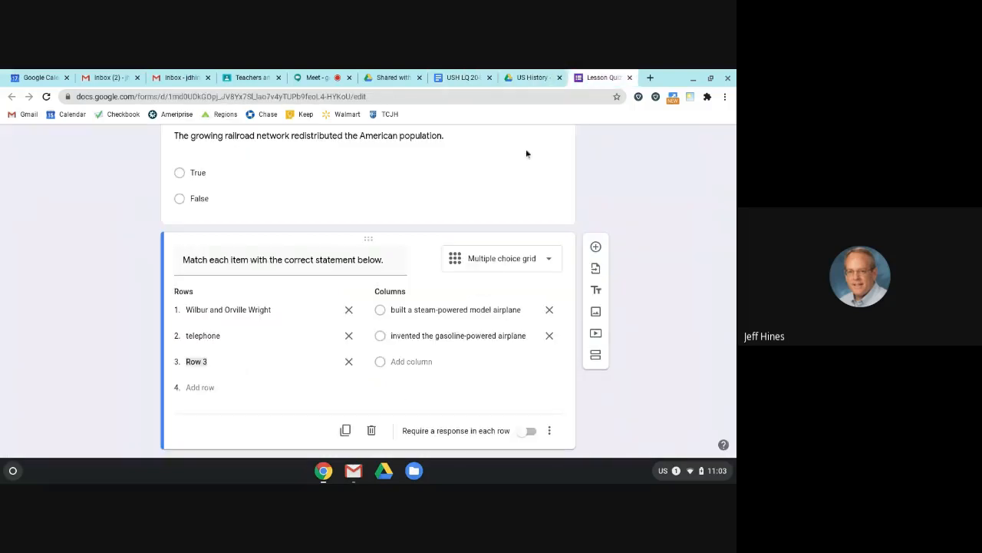
left_click(292, 371)
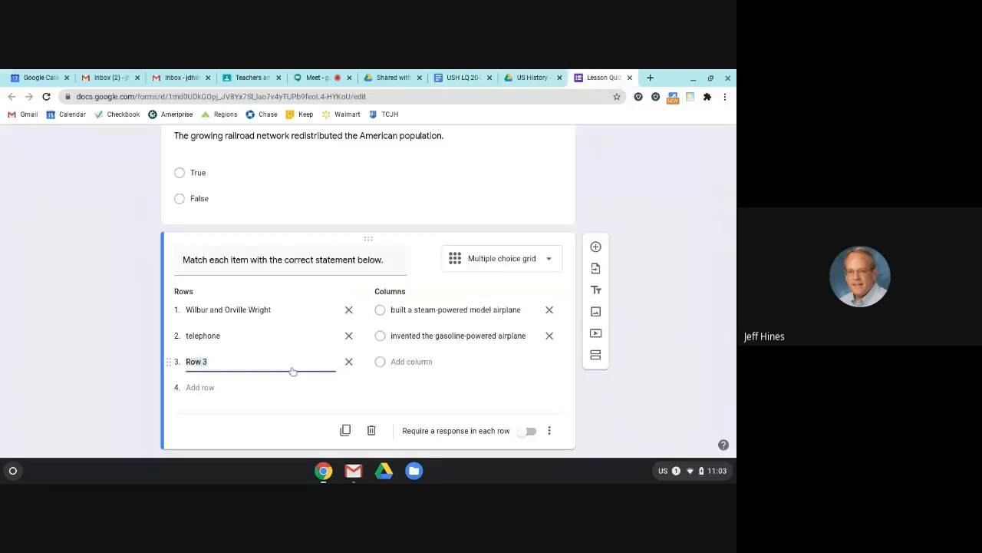
right_click(199, 362)
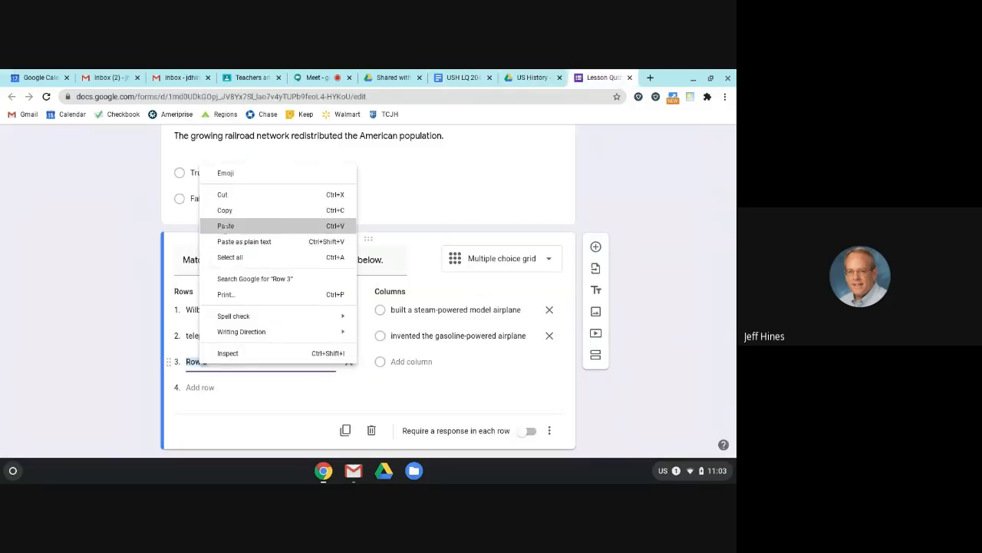
left_click(225, 226)
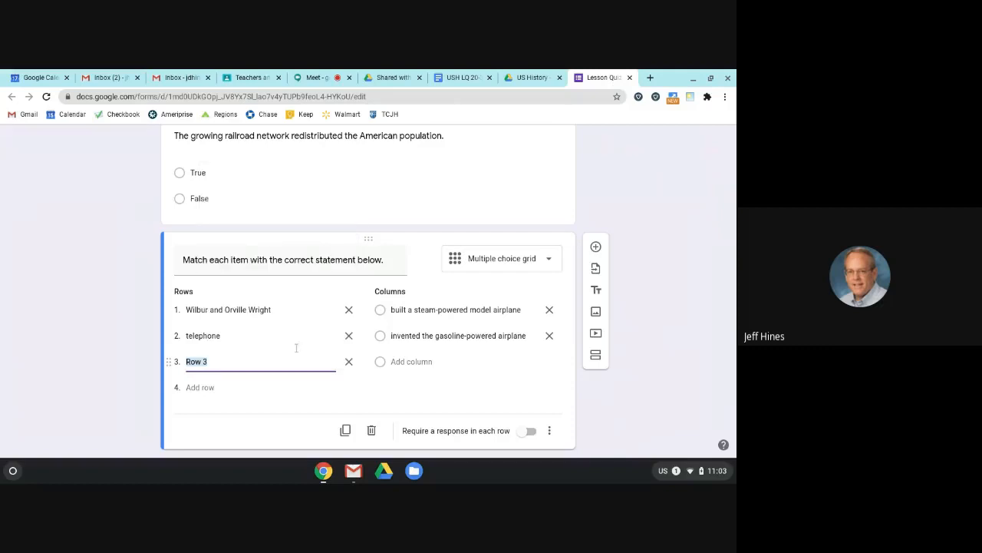
Step: Add a third column to the matching grid and fill it with statement C, "introduced the Model T", copied from the USH LQ 20-3 document
left_click(410, 362)
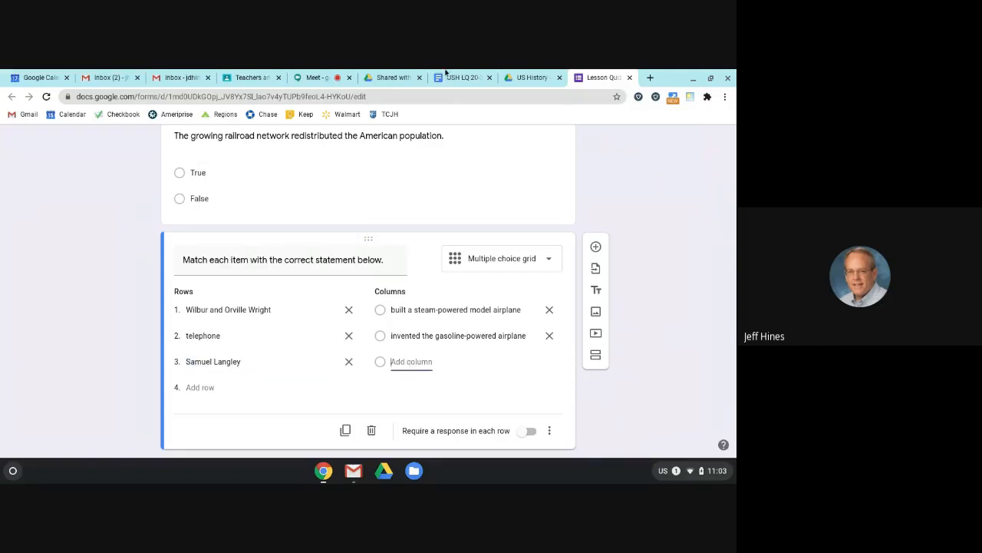
left_click(455, 77)
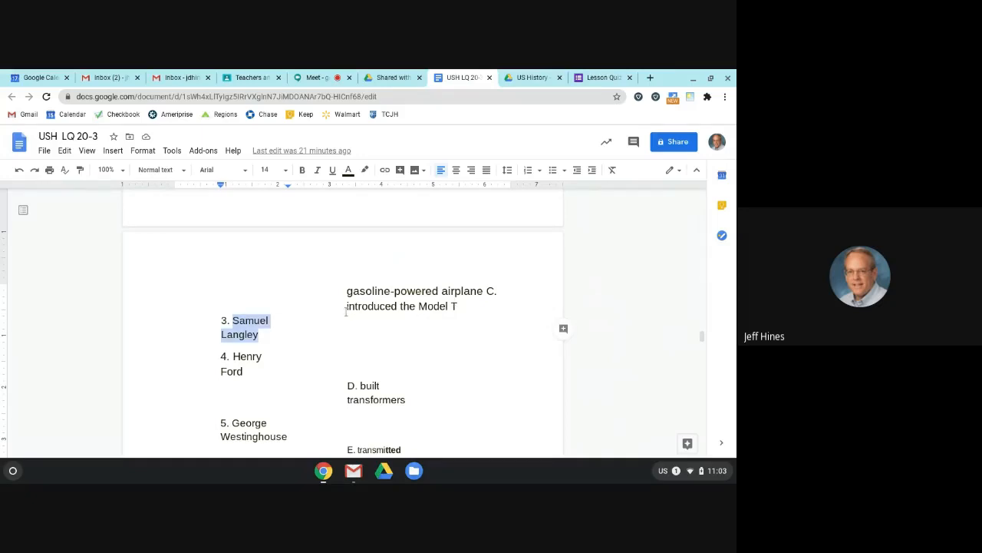
left_click_drag(346, 307, 459, 307)
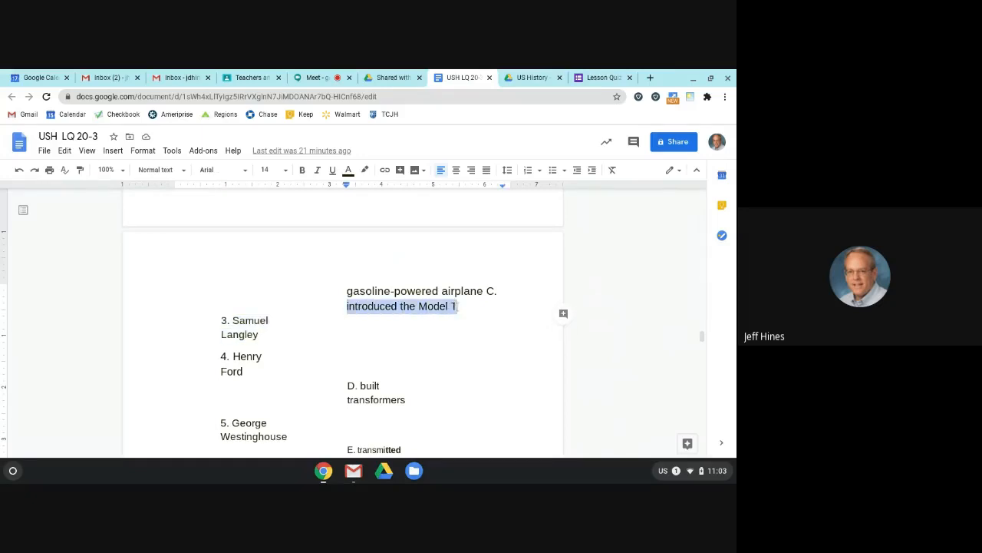
right_click(443, 305)
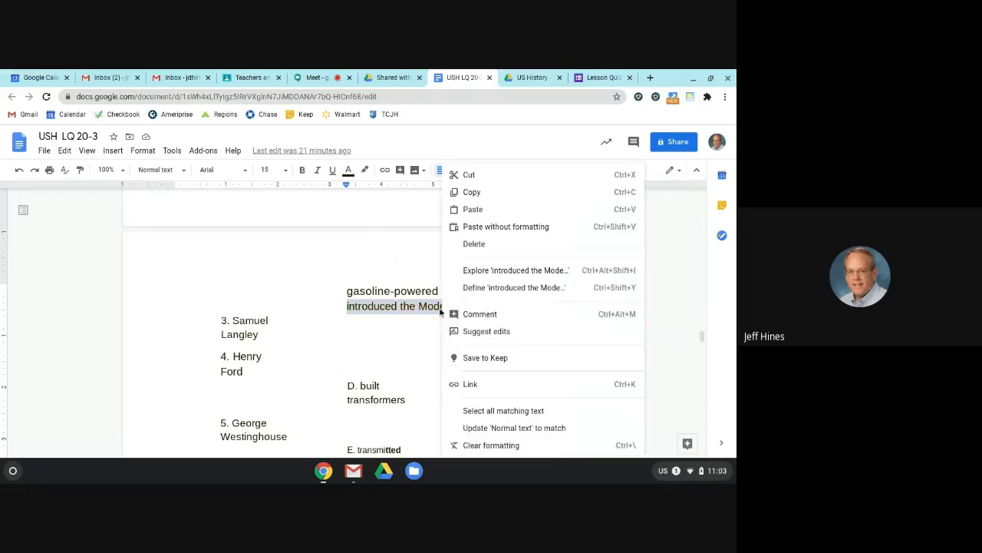
left_click(476, 195)
left_click(590, 78)
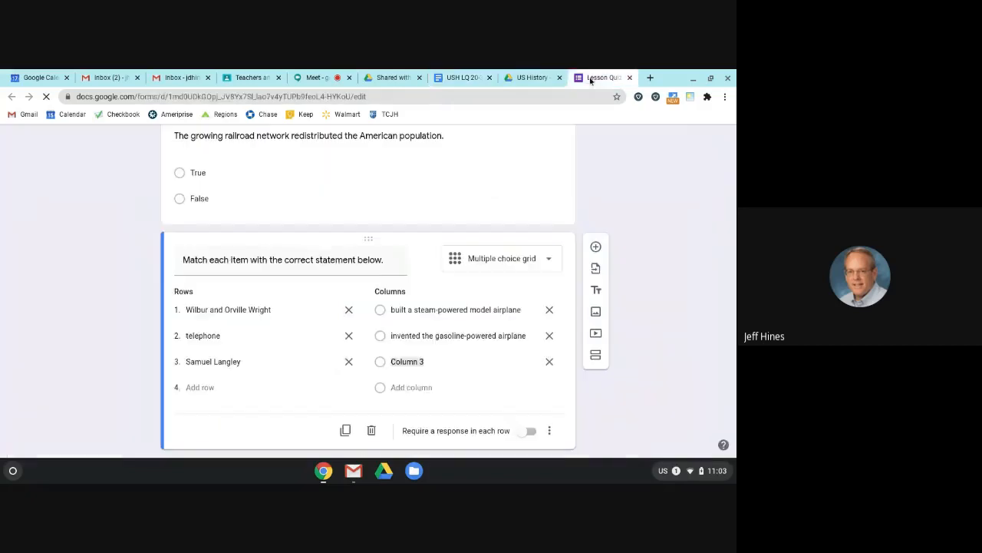
left_click(410, 365)
right_click(410, 366)
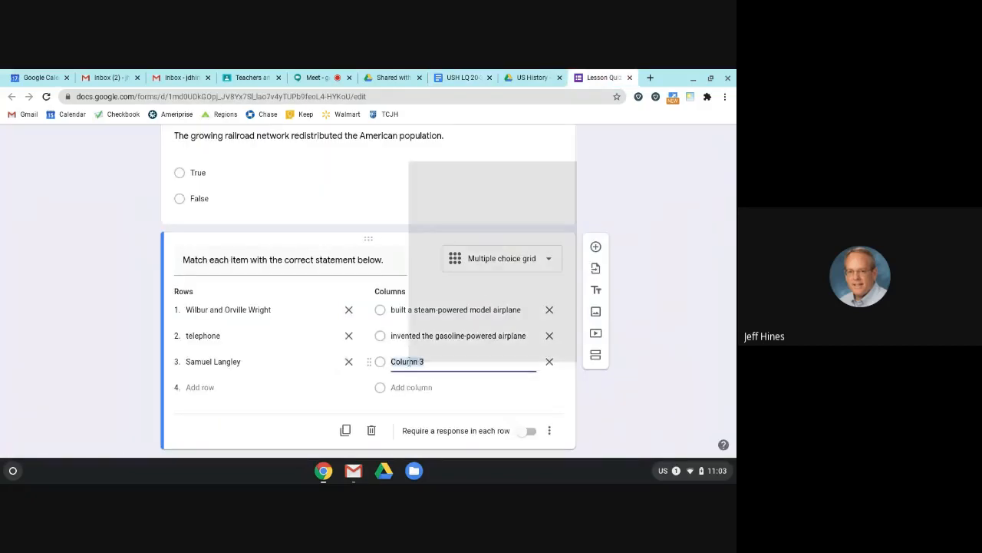
left_click(438, 225)
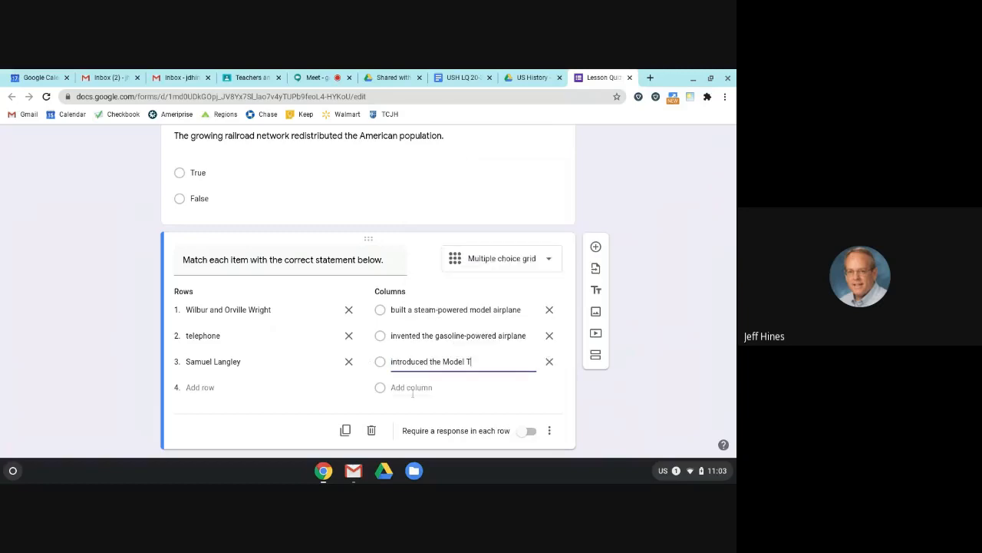
Step: Add a fourth row to the matching grid and fill it with item 4, "Henry Ford", copied from the USH LQ 20-3 document
left_click(201, 387)
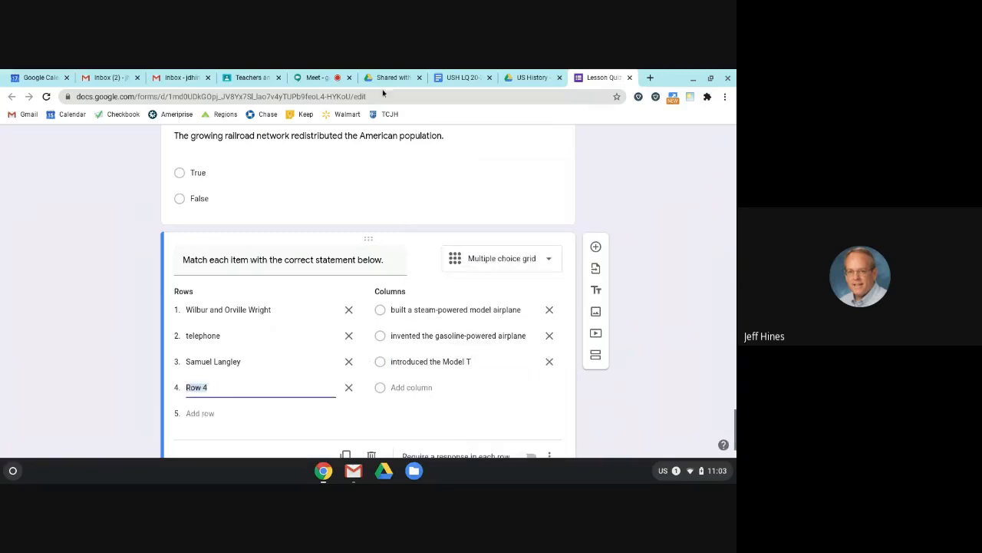
left_click(462, 78)
scroll(354, 322, "down", 1)
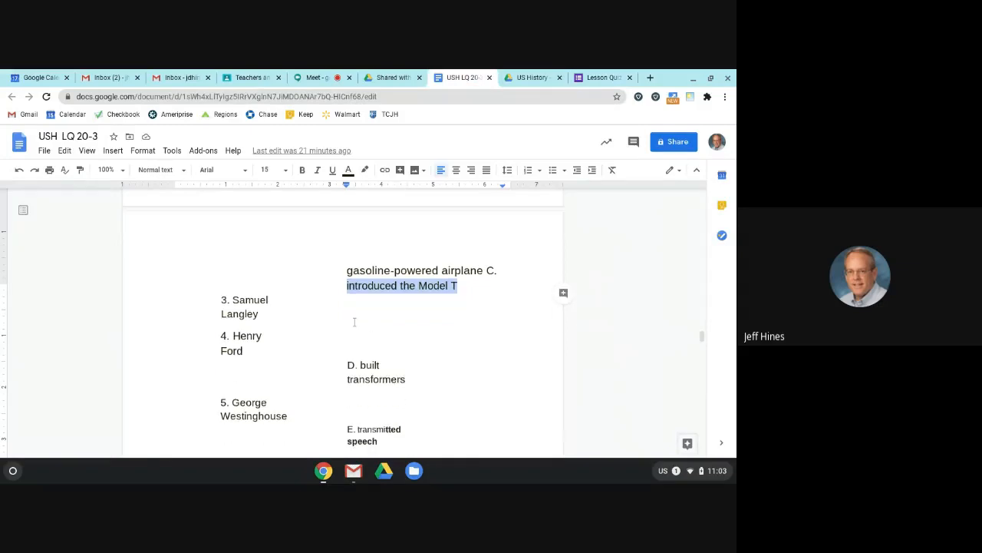
scroll(354, 321, "down", 1)
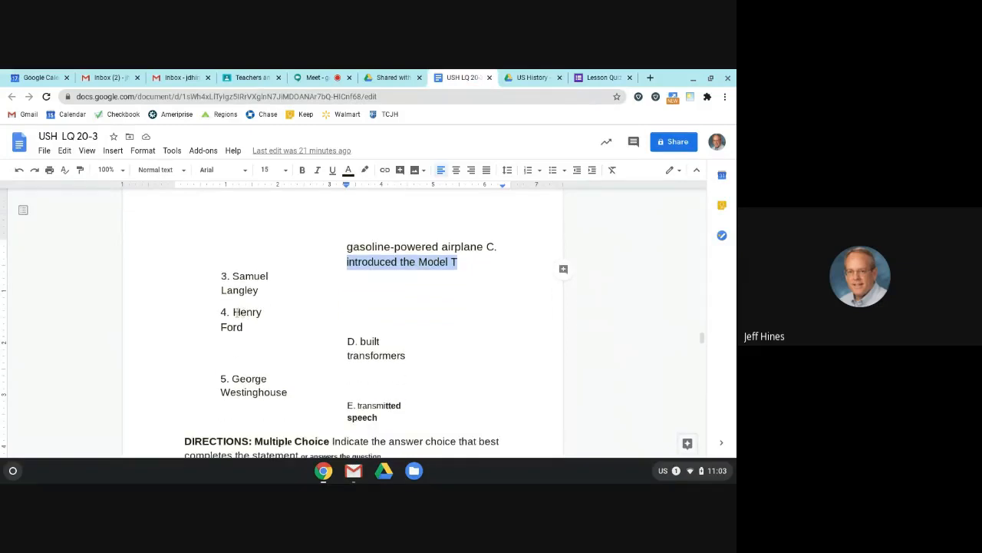
mouse_move(234, 312)
left_mouse_down()
mouse_move(252, 327)
mouse_move(242, 326)
left_mouse_up()
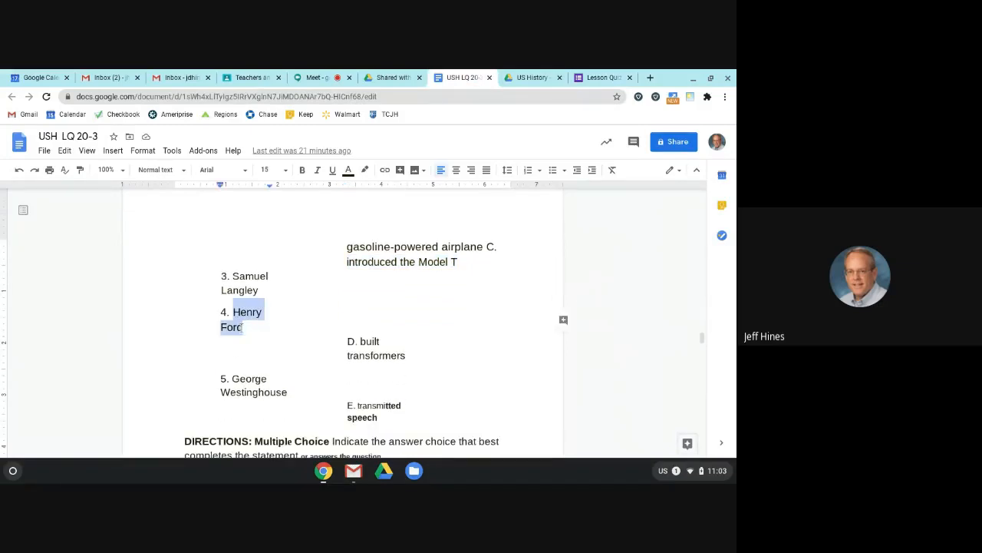
right_click(246, 318)
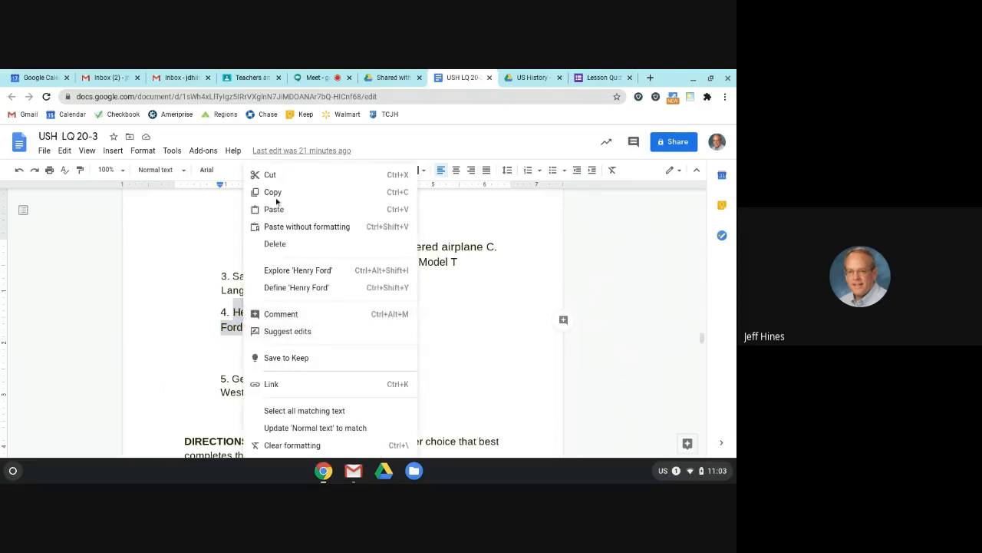
left_click(270, 192)
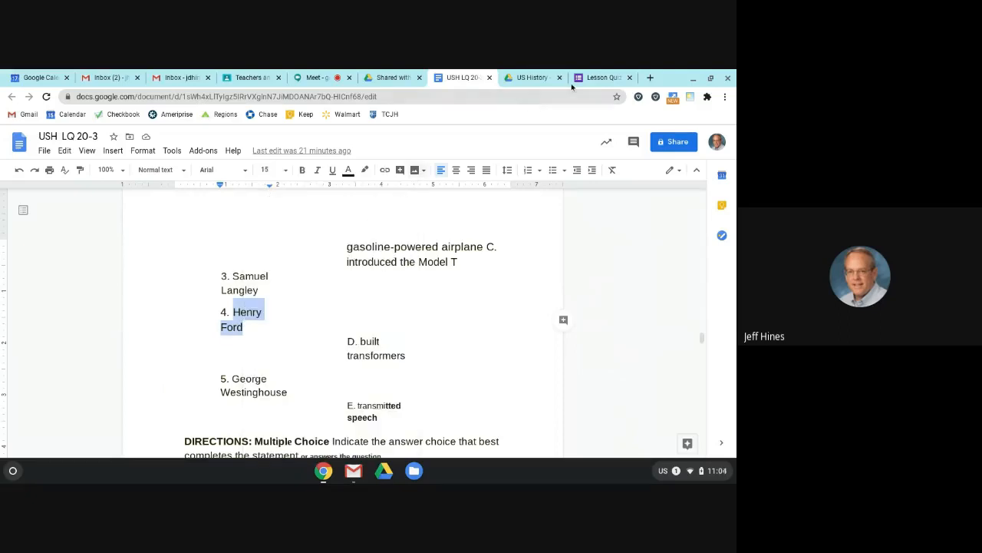
left_click(610, 77)
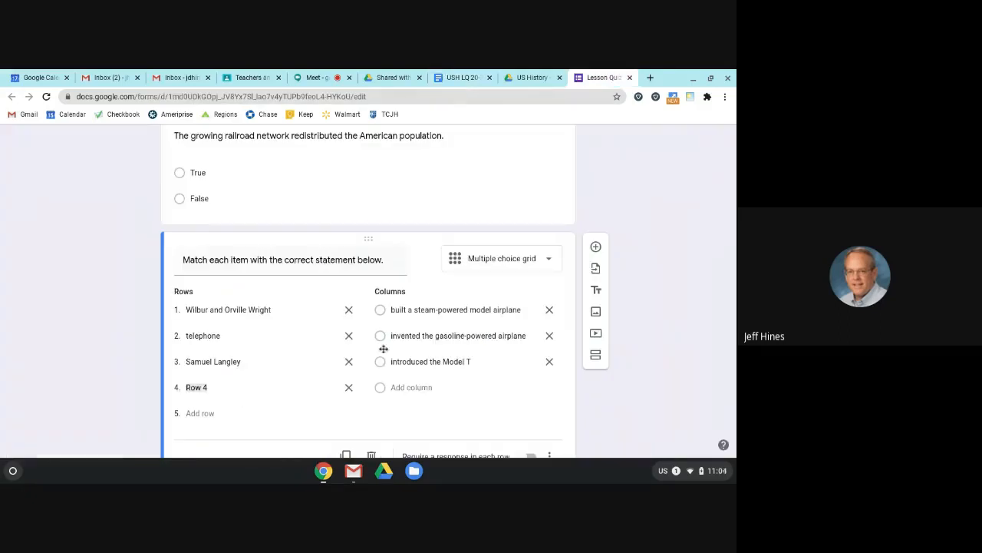
left_click(197, 387)
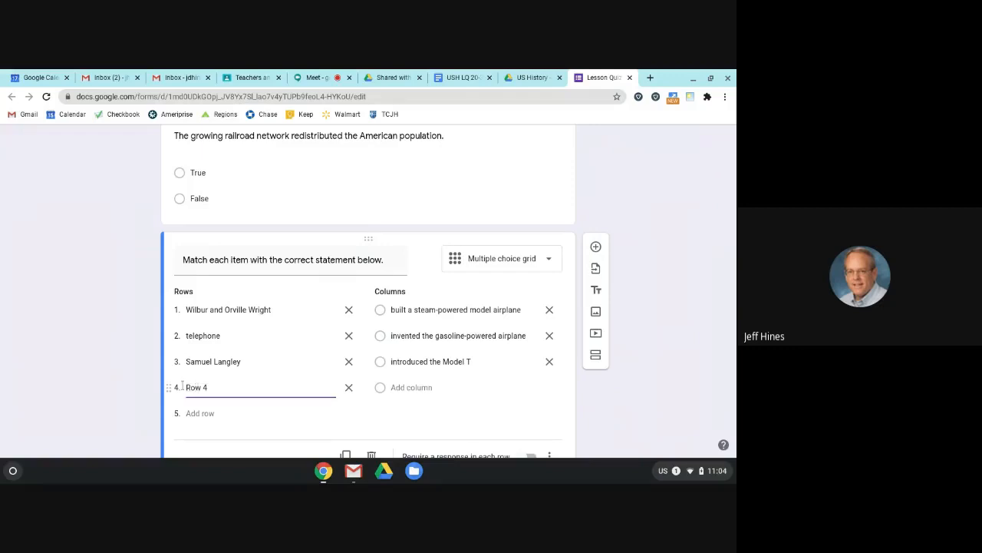
triple_click(197, 387)
right_click(197, 389)
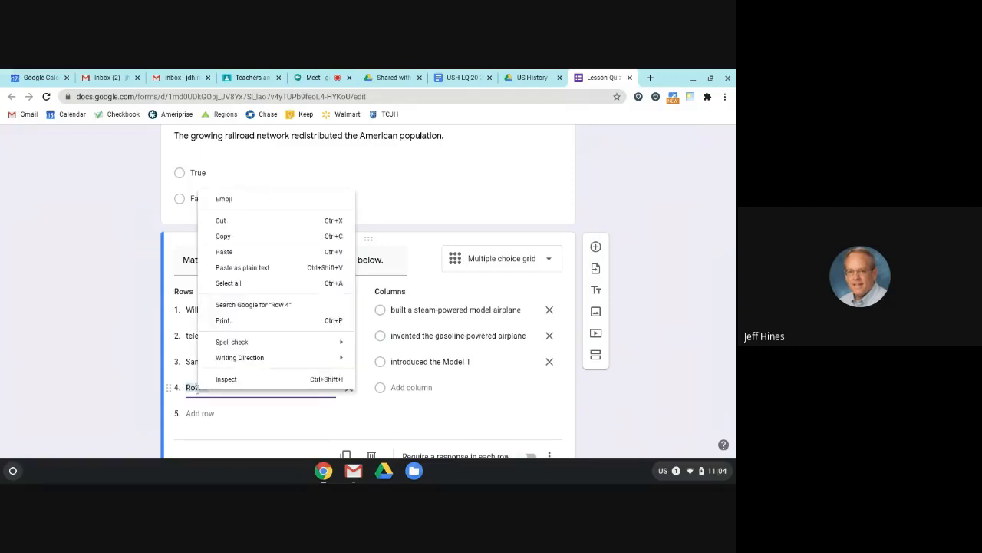
left_click(224, 252)
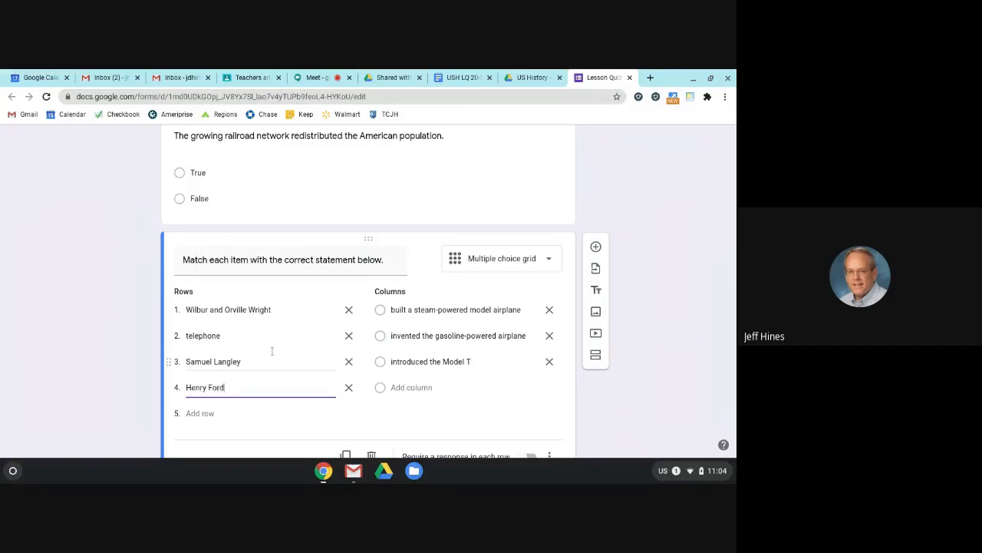
Step: Add a fourth column to the matching grid and fill it with statement D, "built transformers", copied from the USH LQ 20-3 document
left_click(430, 387)
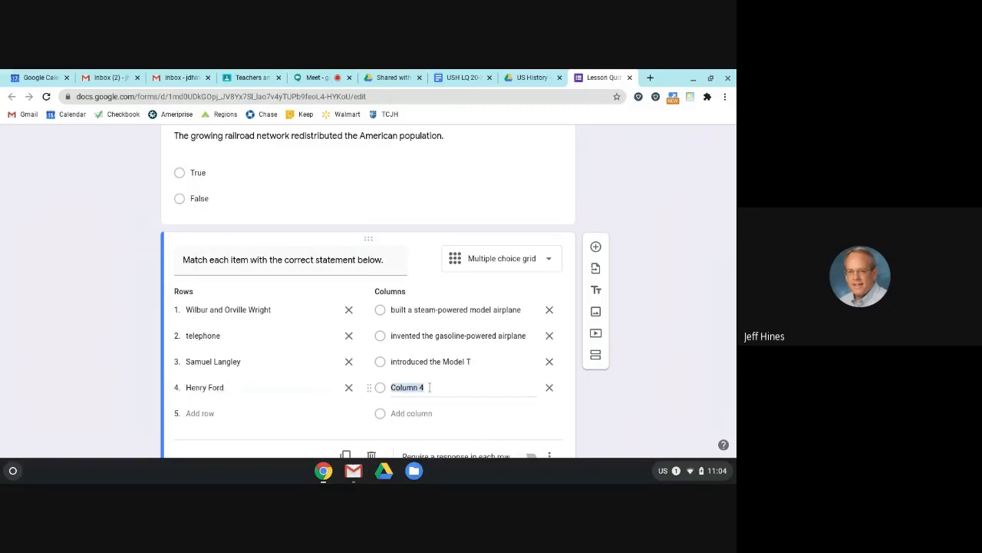
left_click(463, 78)
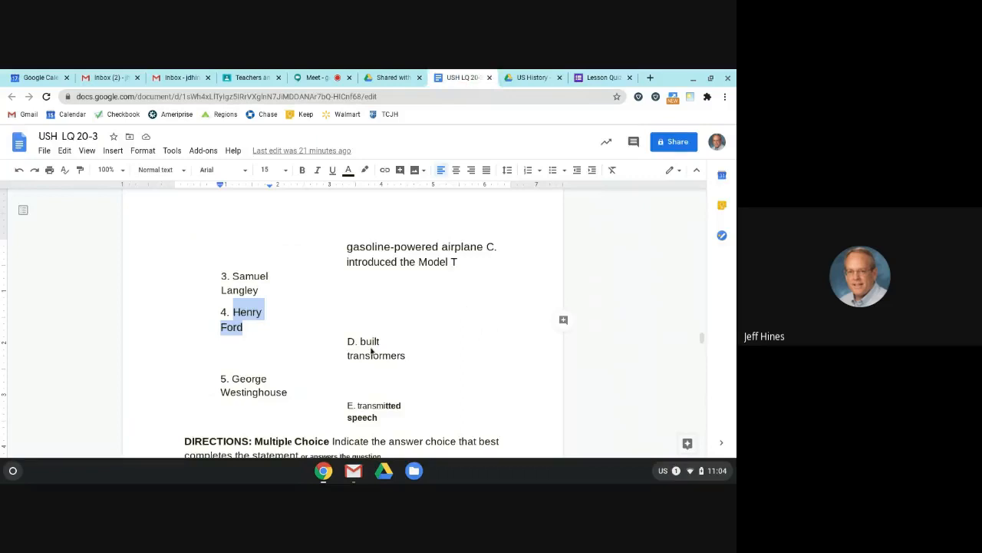
left_click_drag(361, 343, 407, 364)
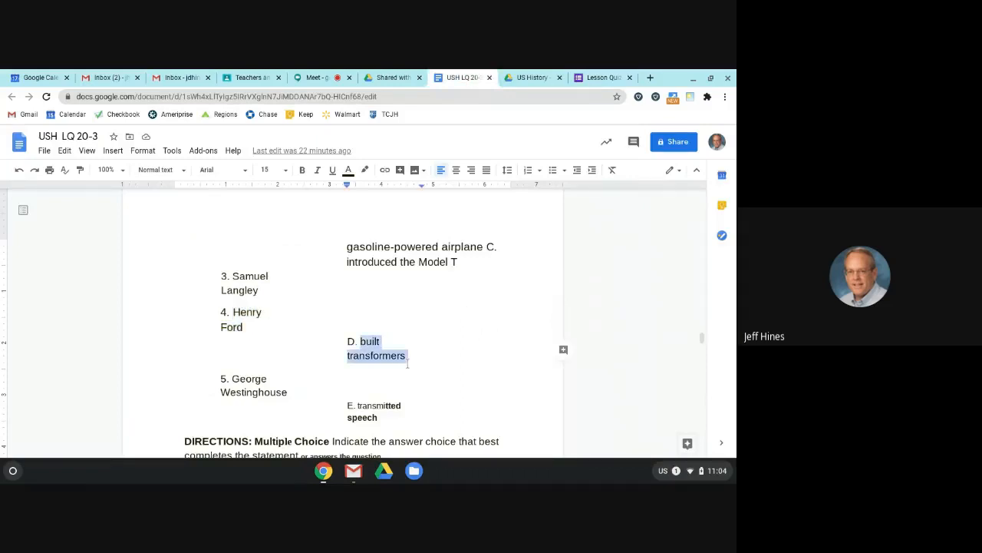
right_click(379, 355)
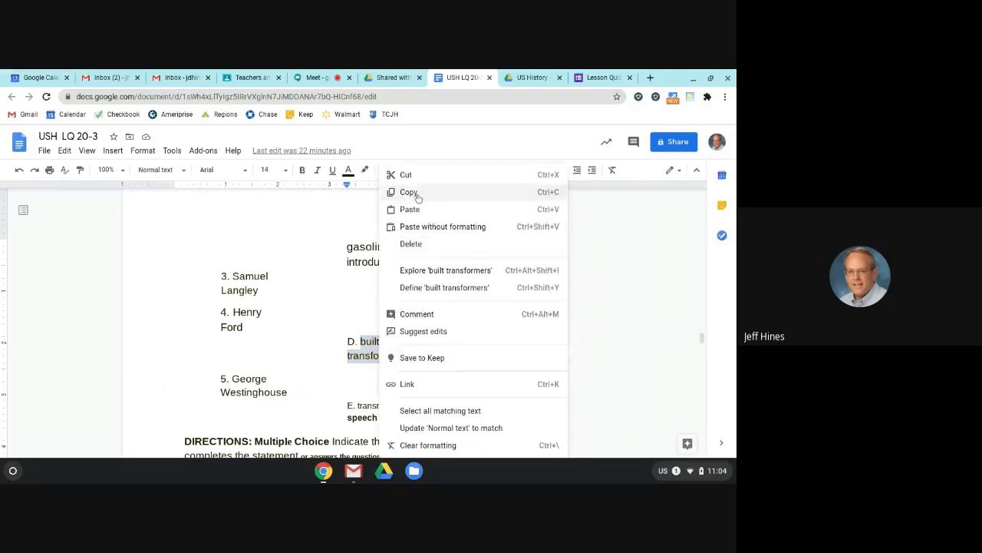
left_click(407, 191)
left_click(603, 78)
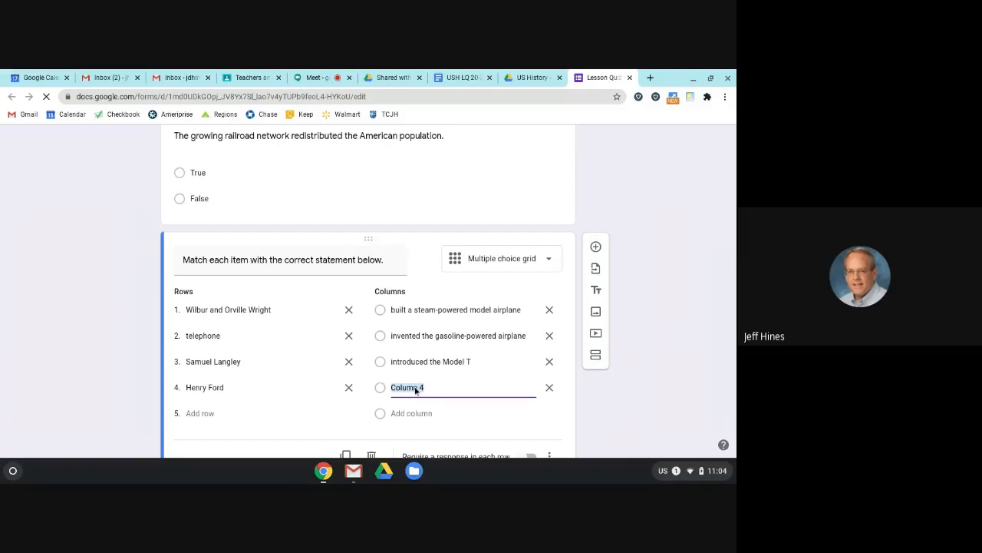
right_click(415, 390)
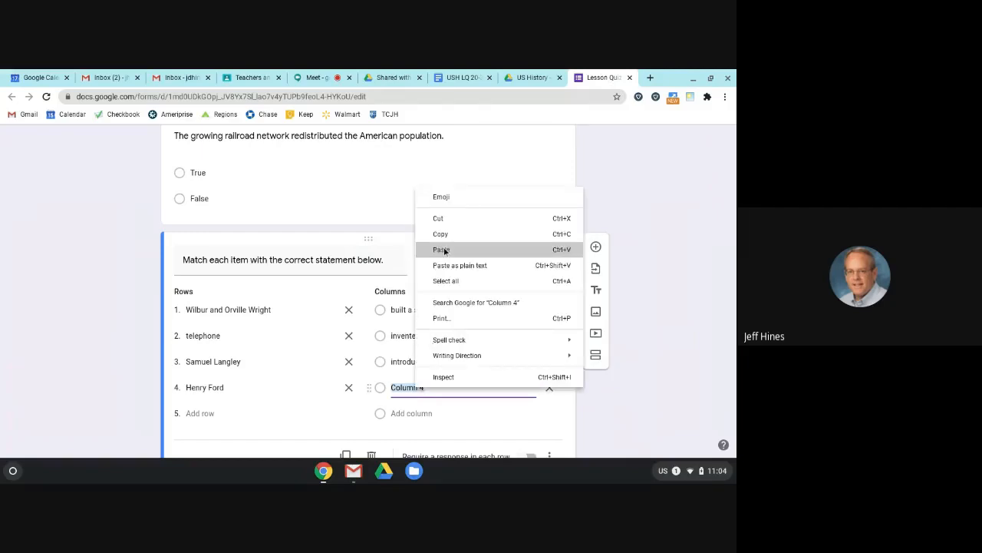
left_click(445, 251)
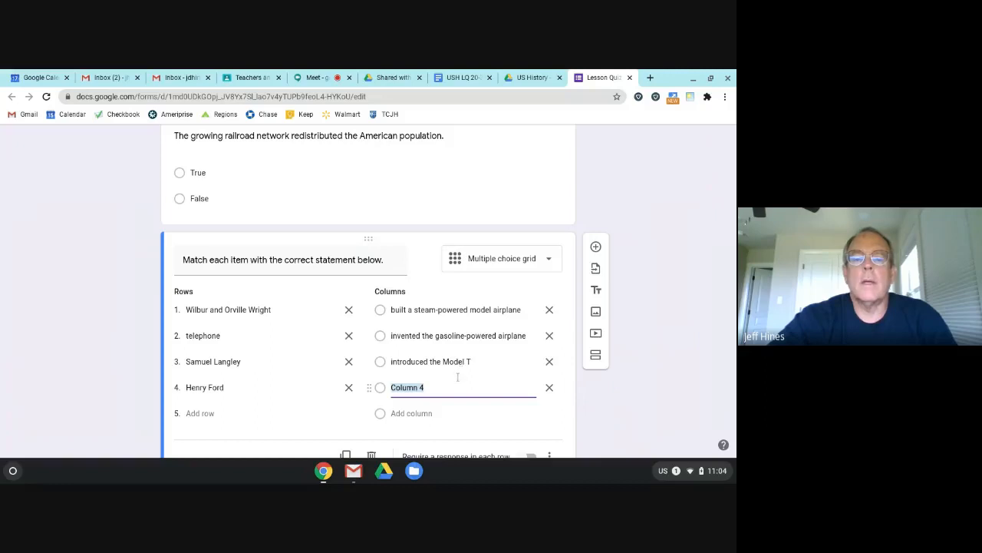
key("ctrl+v")
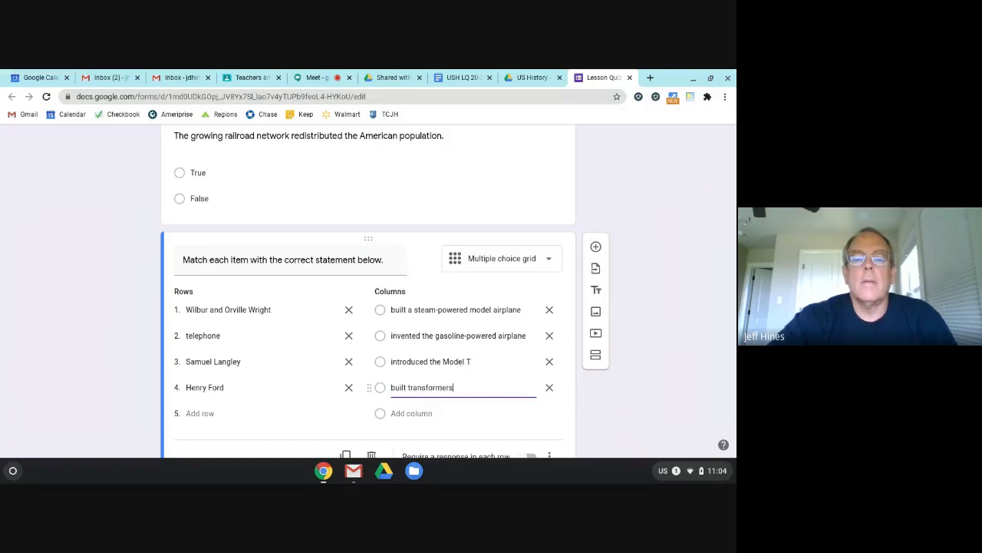
Step: Add a fifth row to the matching grid and paste in item 5, "George Westinghouse", from the USH LQ 20-3 document
left_click(199, 413)
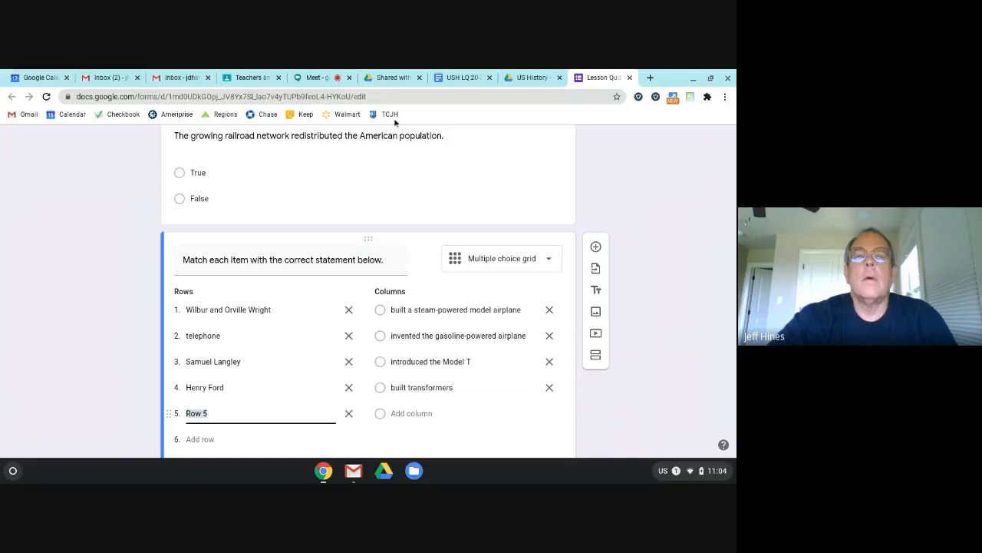
left_click(460, 77)
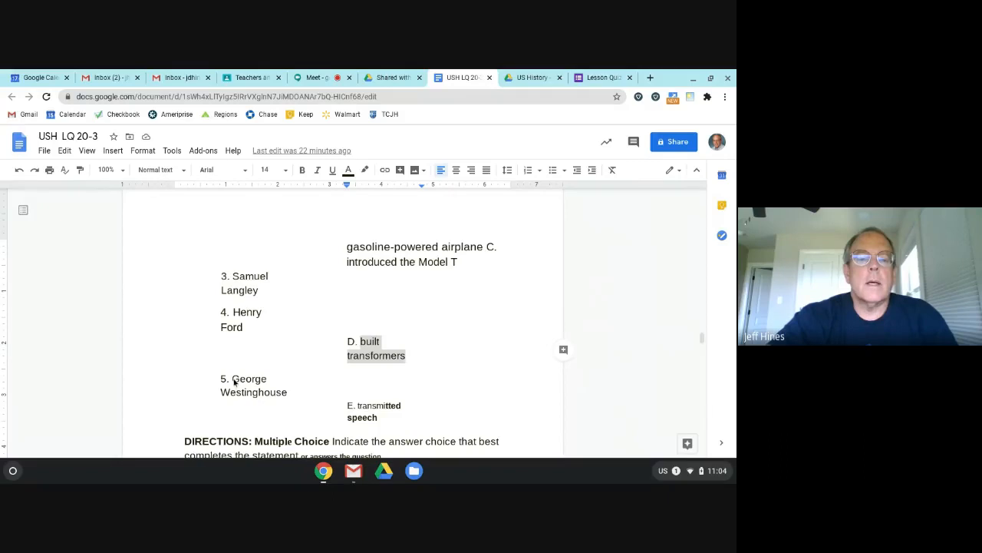
left_click_drag(243, 379, 289, 393)
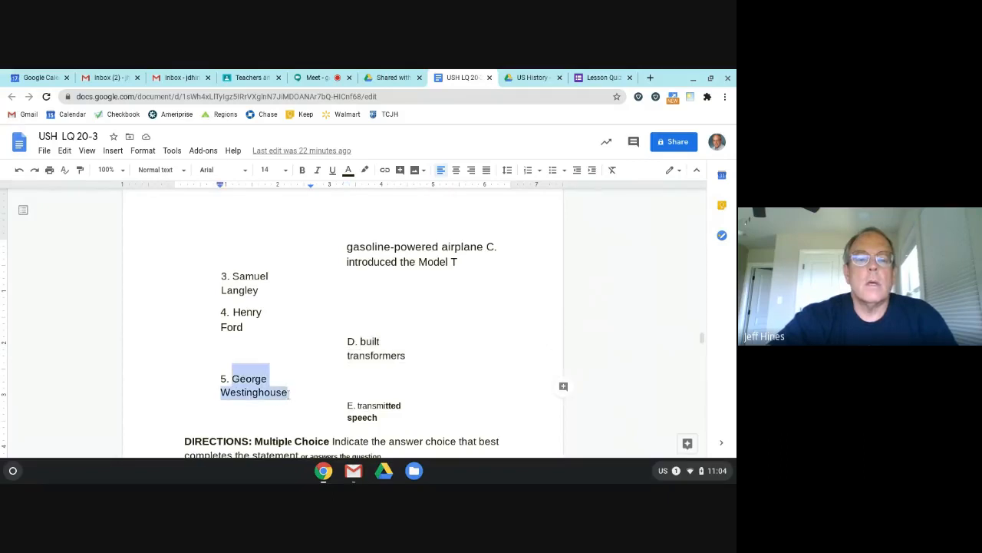
right_click(265, 393)
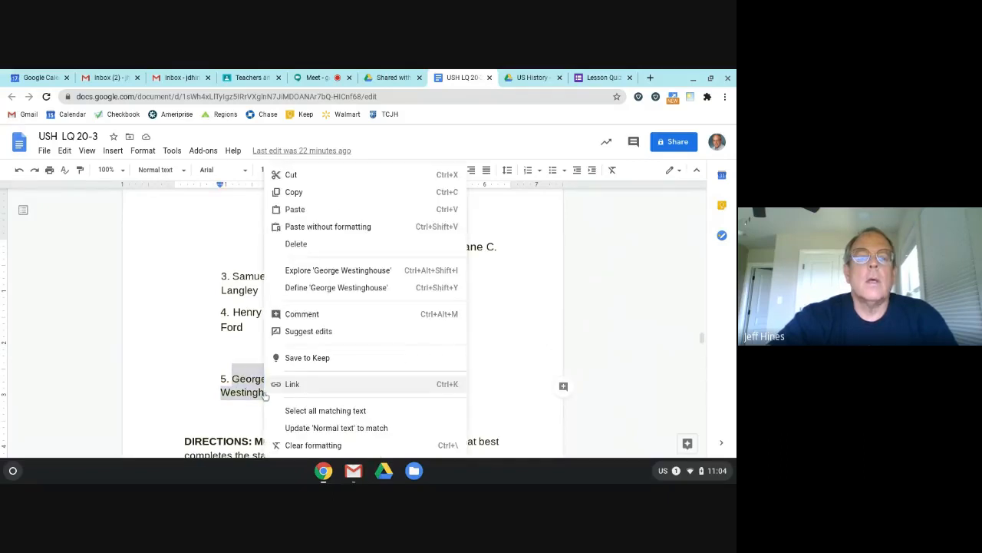
left_click(281, 192)
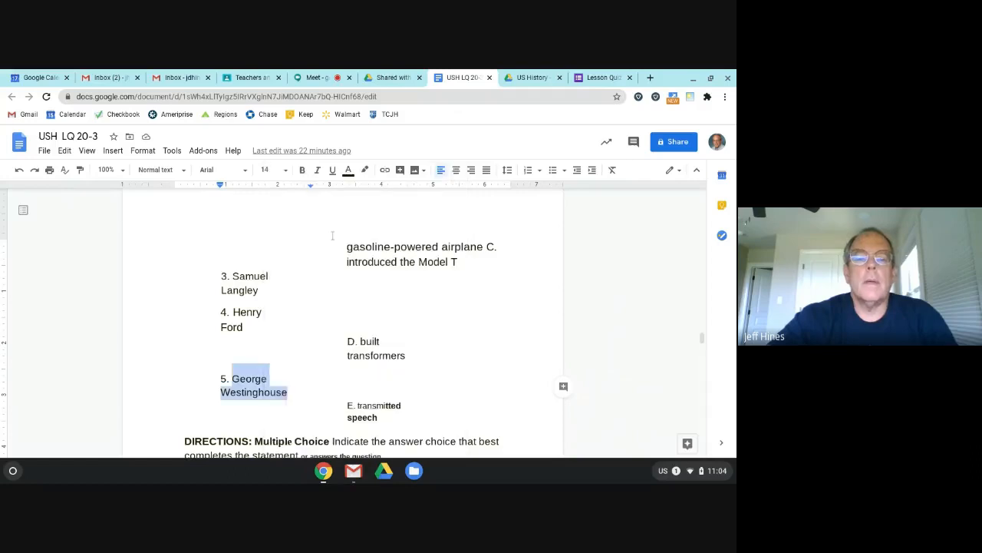
left_click(603, 77)
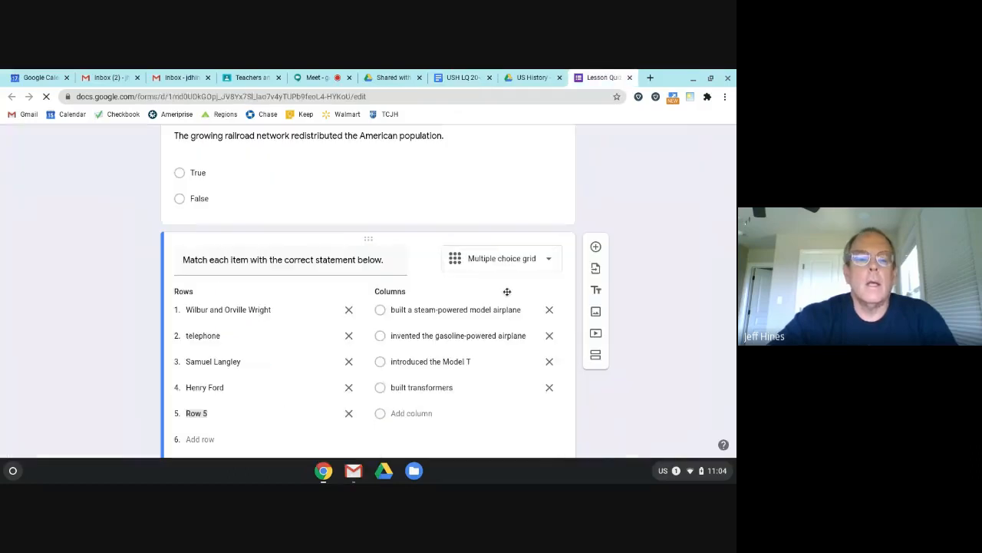
left_click(201, 413)
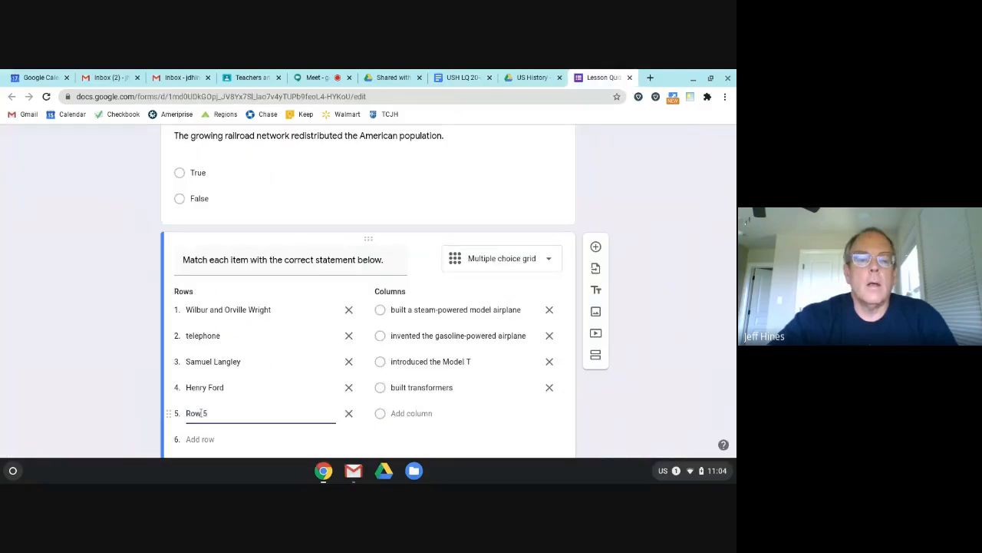
right_click(201, 413)
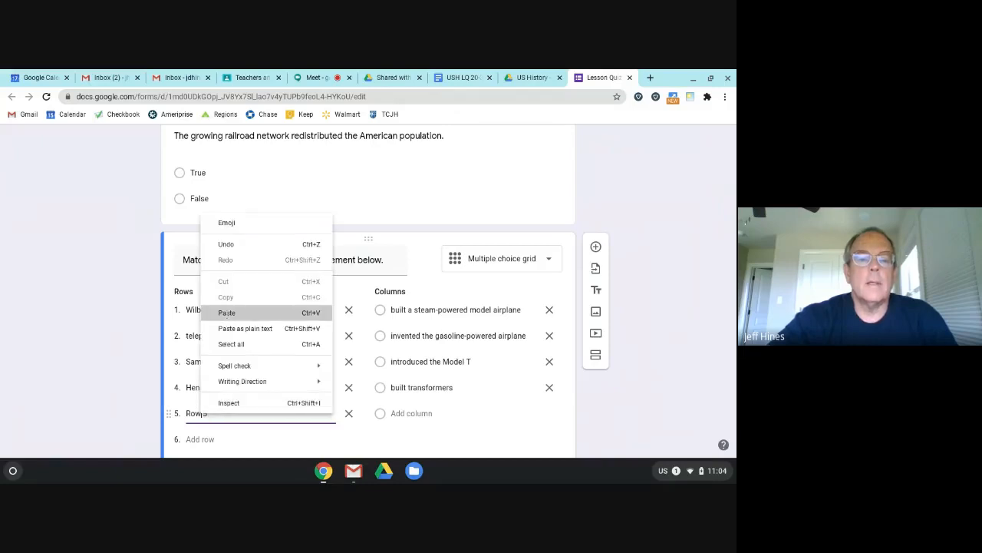
left_click(226, 313)
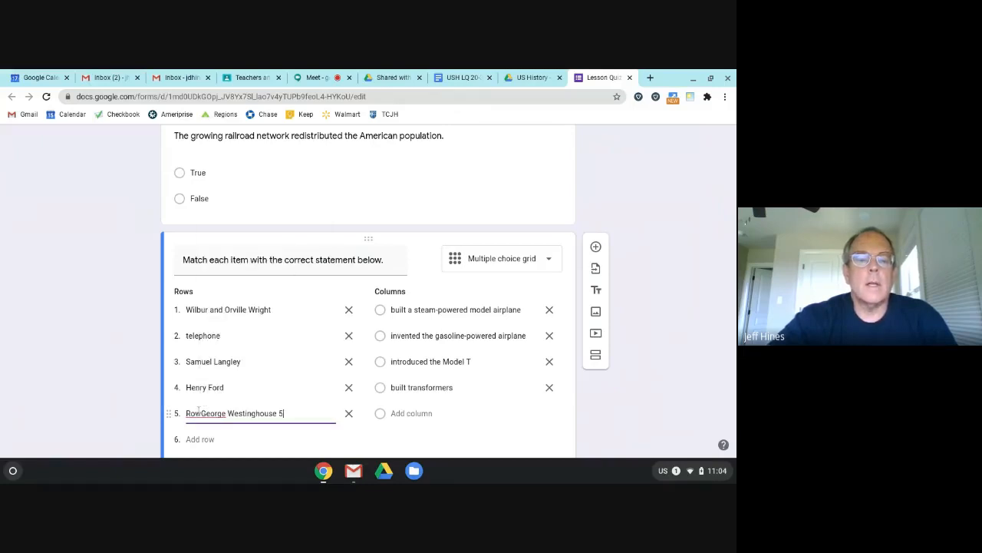
Step: Remove the leftover placeholder characters around the pasted text so the fifth row reads "George Westinghouse"
key("BackSpace")
key("BackSpace")
key("BackSpace")
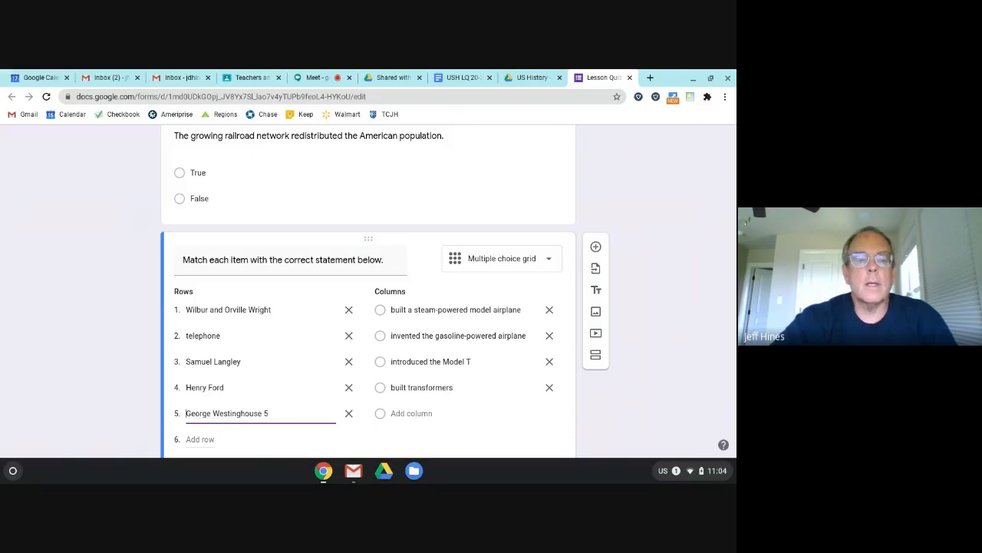
left_click(269, 414)
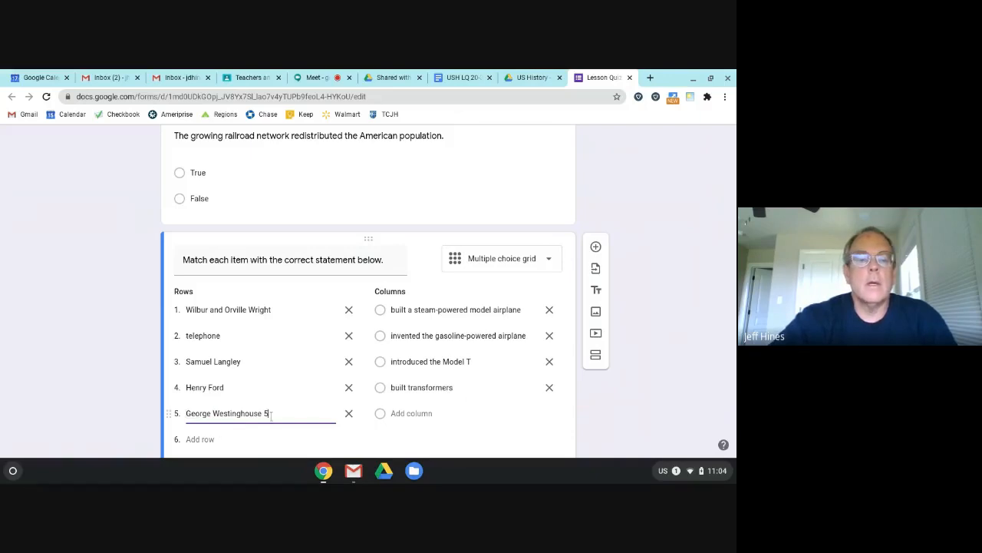
key("BackSpace")
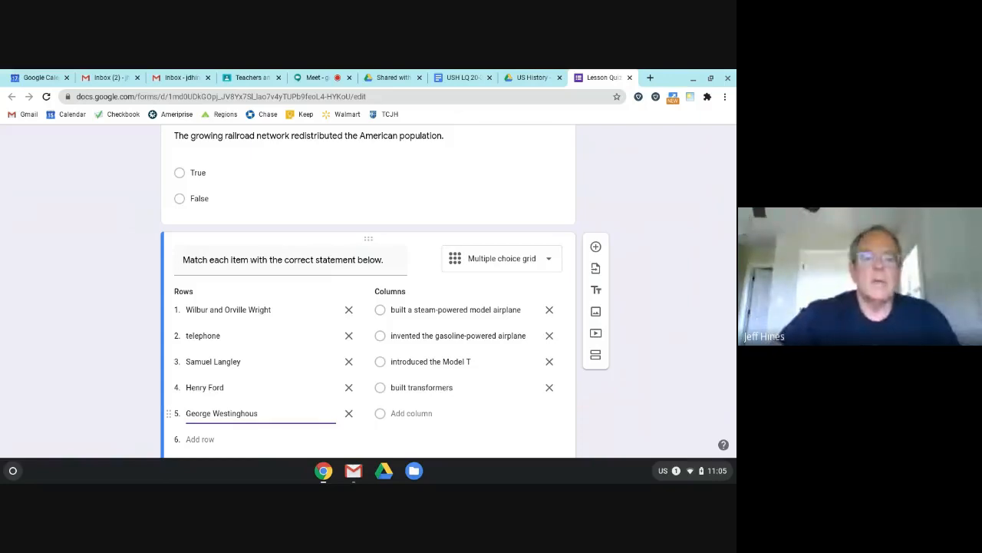
type("e")
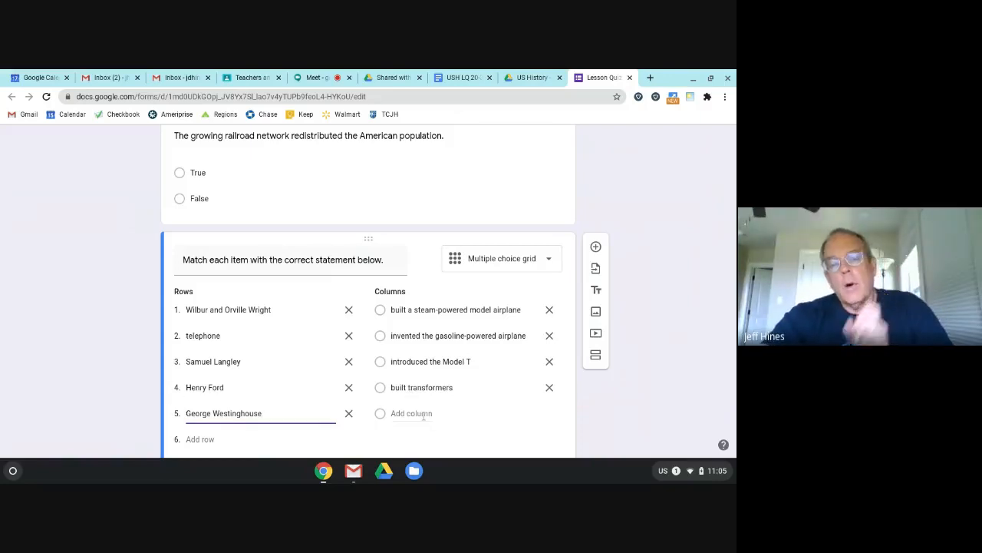
Step: Add a fifth column to the matching grid and fill it with statement E, "transmitted speech", copied from the USH LQ 20-3 document
left_click(423, 415)
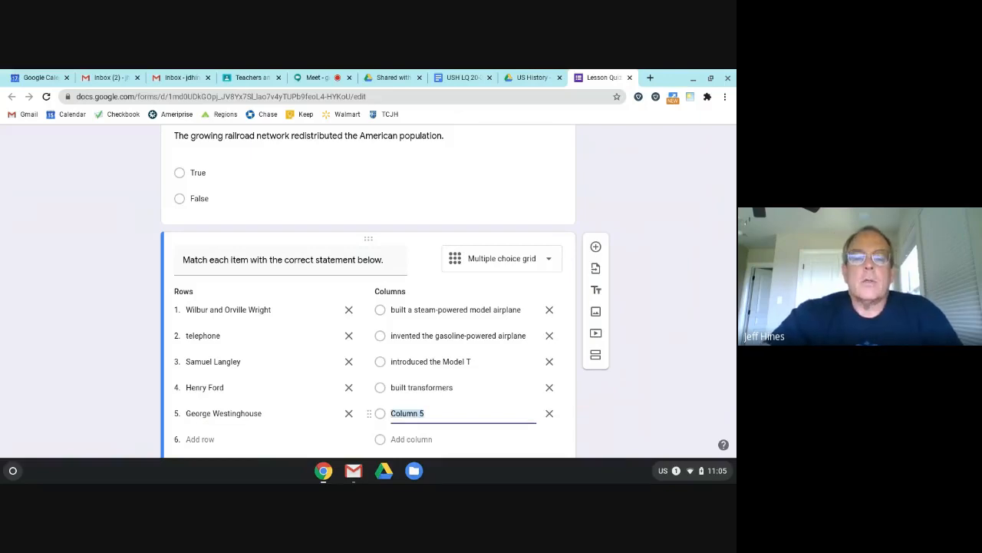
left_click(453, 79)
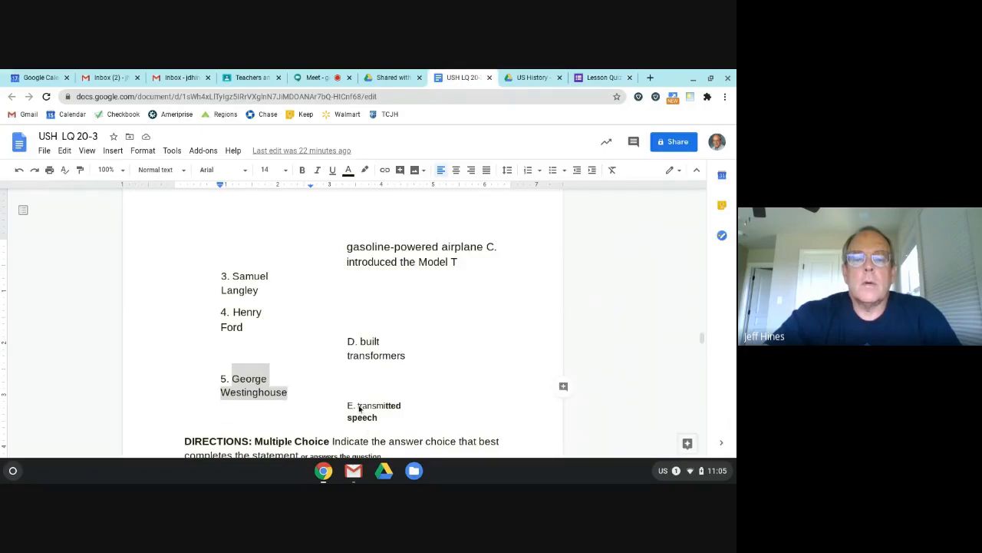
left_click_drag(358, 406, 384, 418)
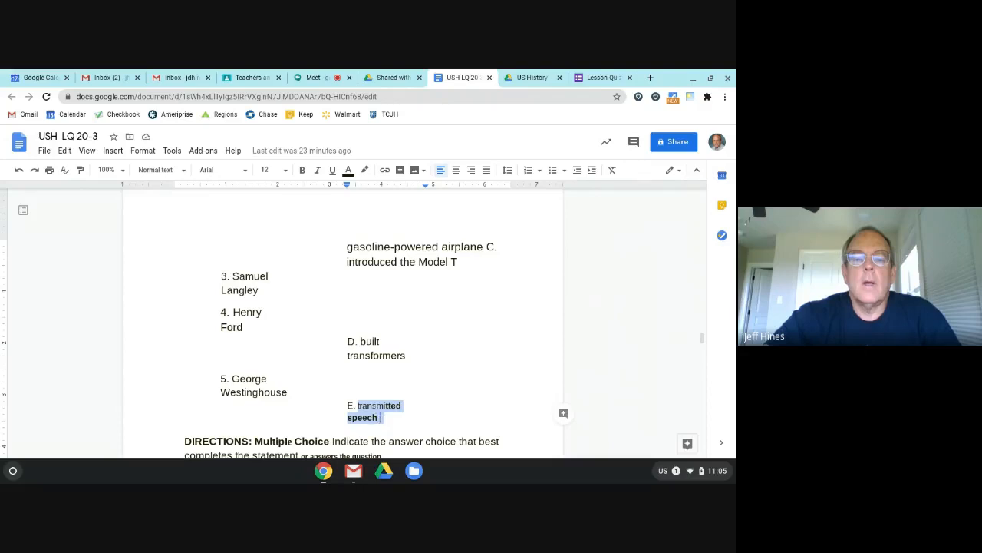
right_click(374, 406)
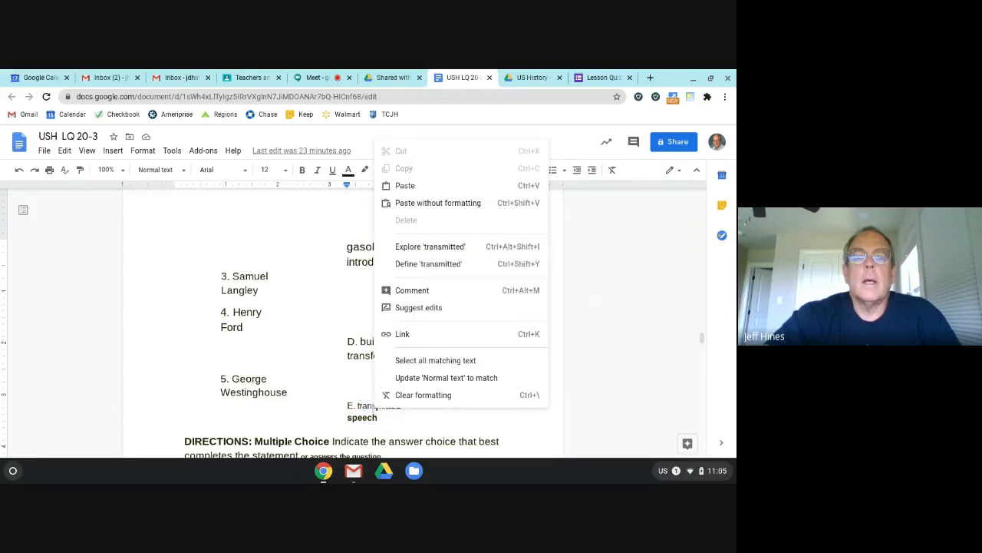
left_click(360, 408)
left_click_drag(358, 406, 381, 417)
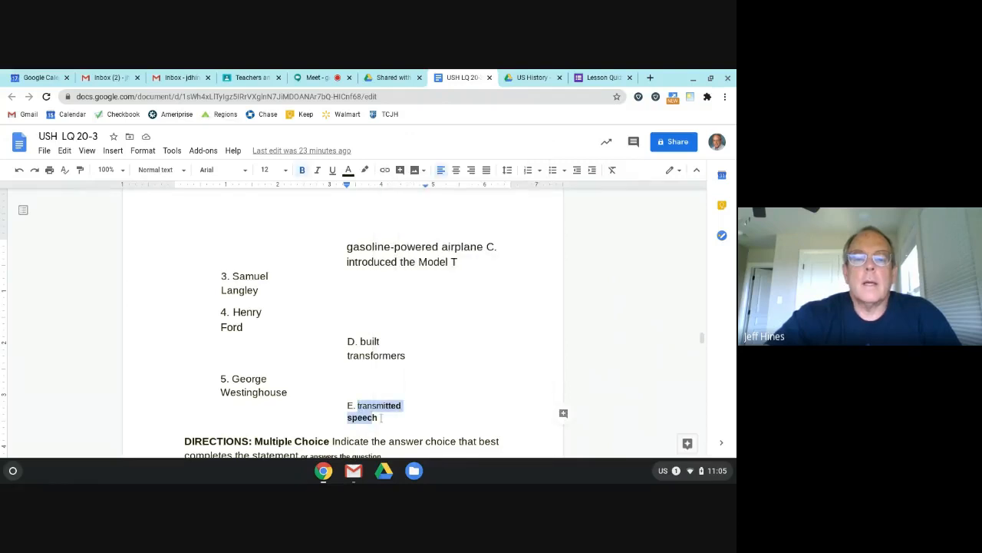
right_click(375, 412)
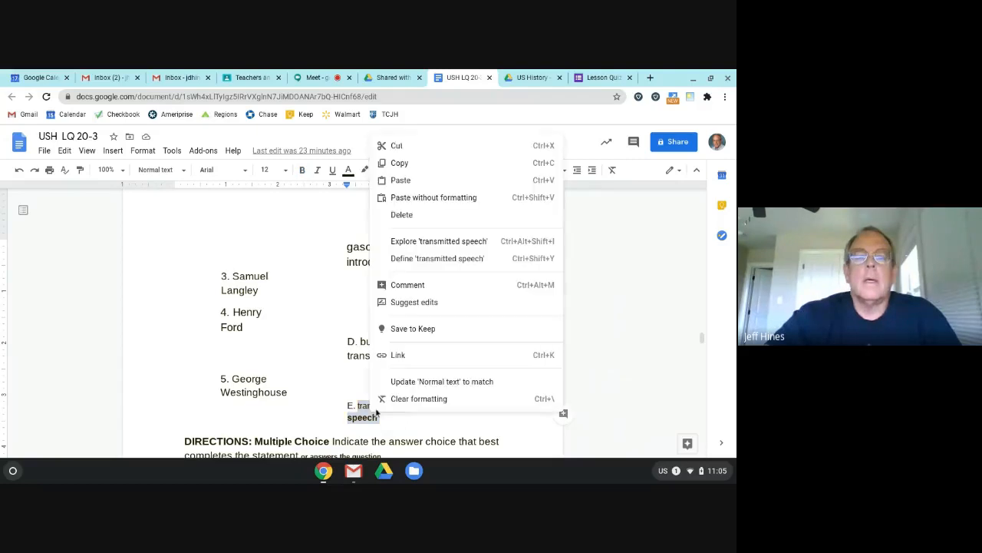
left_click(407, 164)
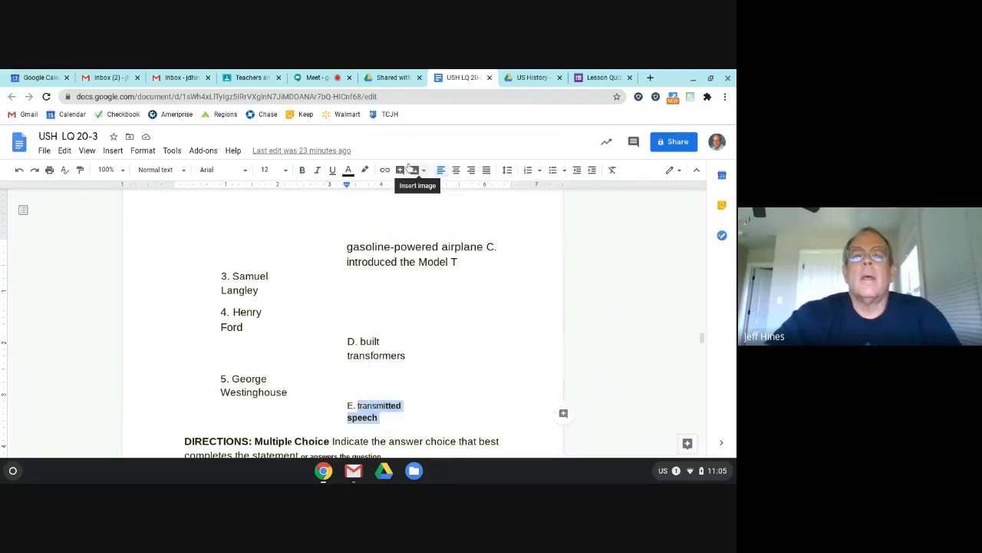
left_click(602, 77)
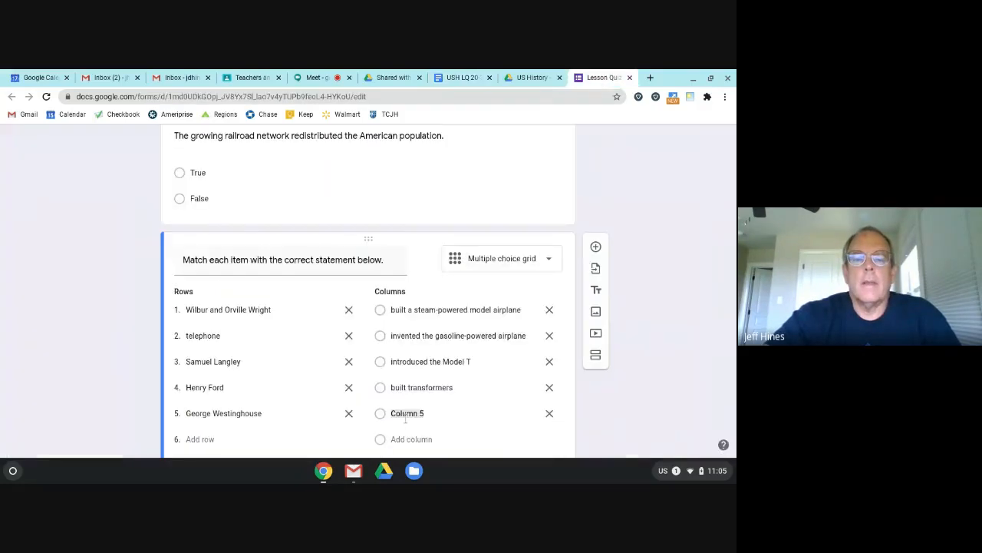
left_click(407, 413)
right_click(407, 413)
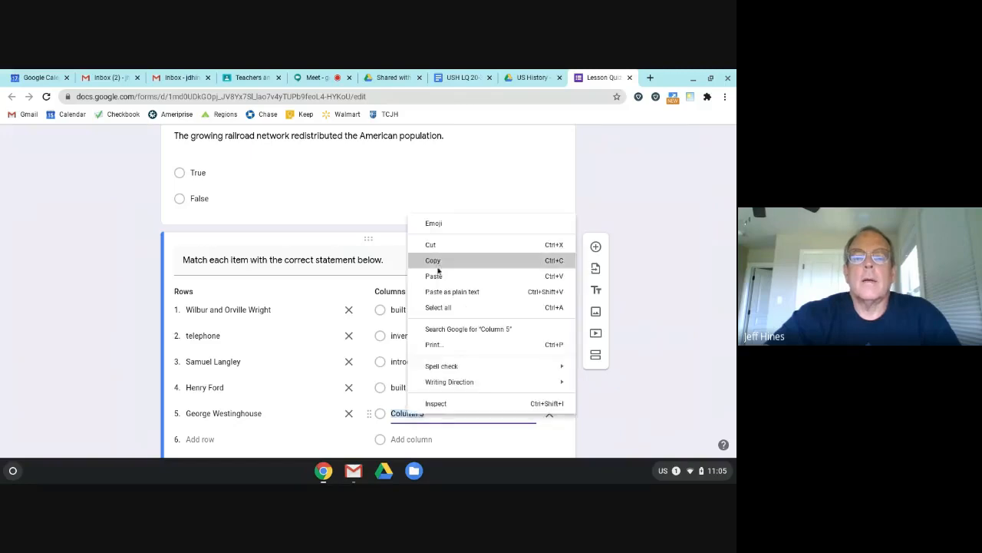
left_click(437, 278)
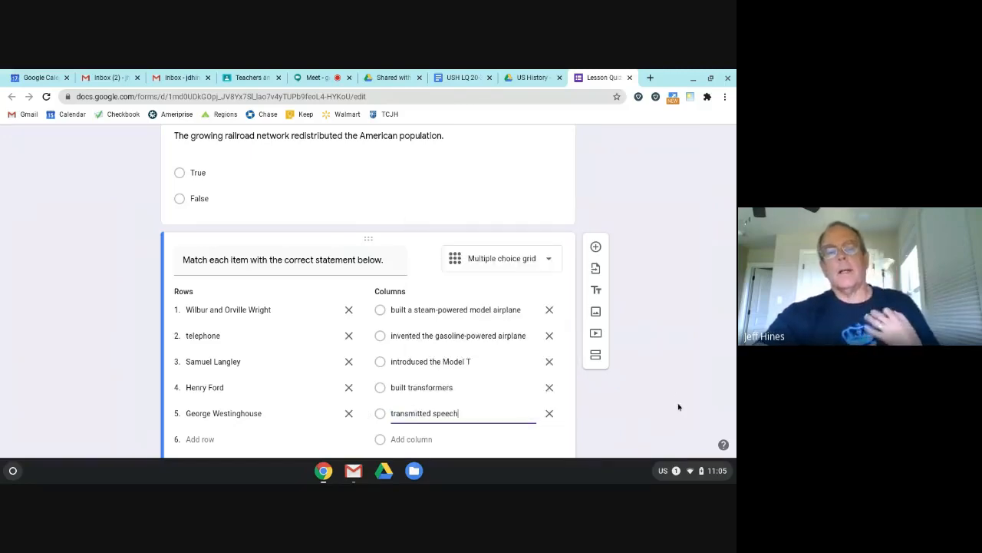
Step: Look over the Lesson Quiz 20-3 questions in the form editor, from the matching grid back to the title
scroll(651, 388, "down", 1)
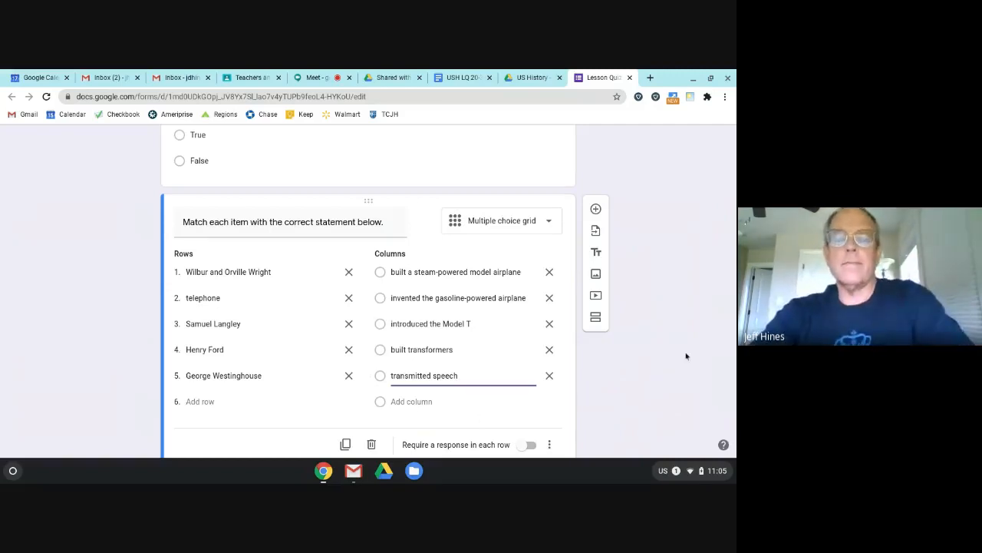
scroll(680, 344, "up", 10)
scroll(680, 346, "up", 15)
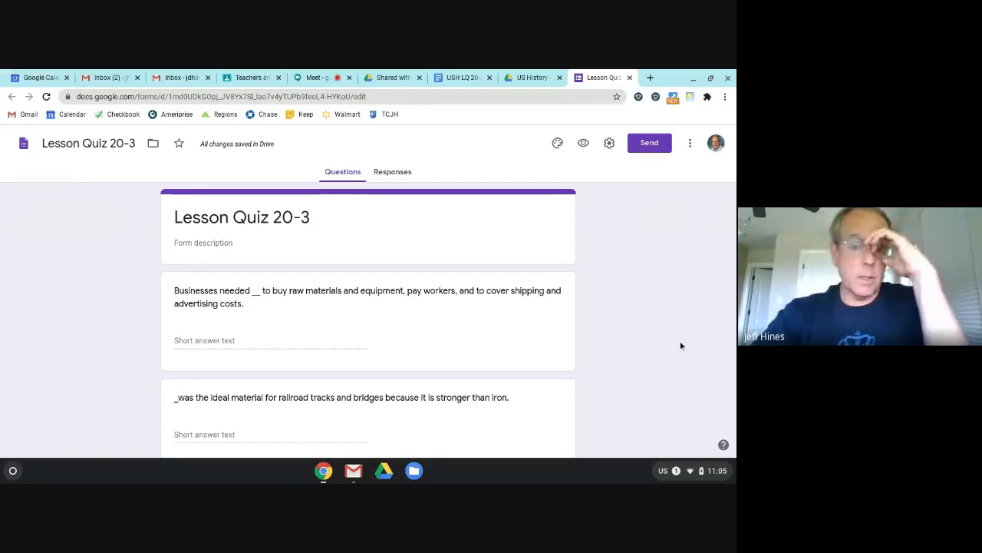
scroll(694, 341, "down", 5)
scroll(695, 342, "down", 10)
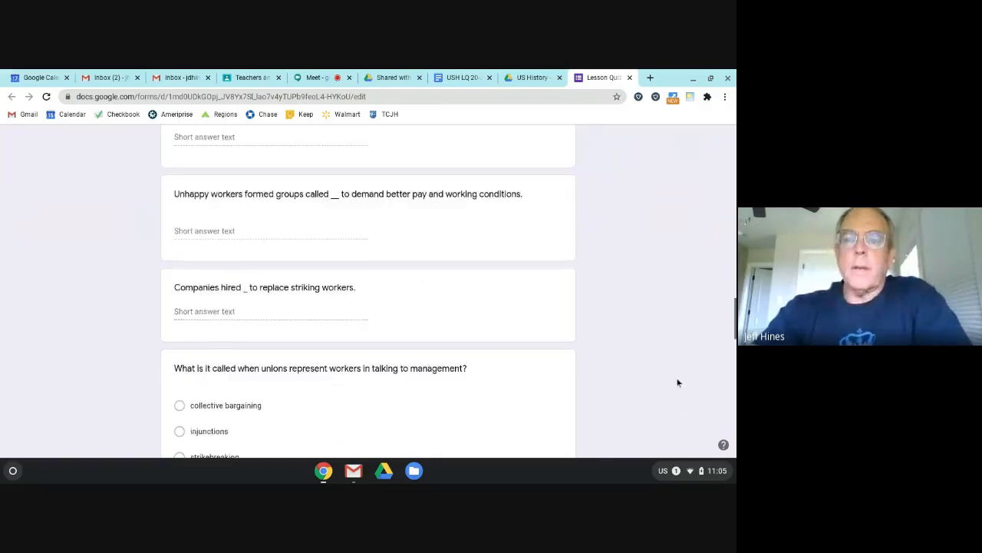
scroll(671, 374, "up", 8)
scroll(671, 374, "up", 10)
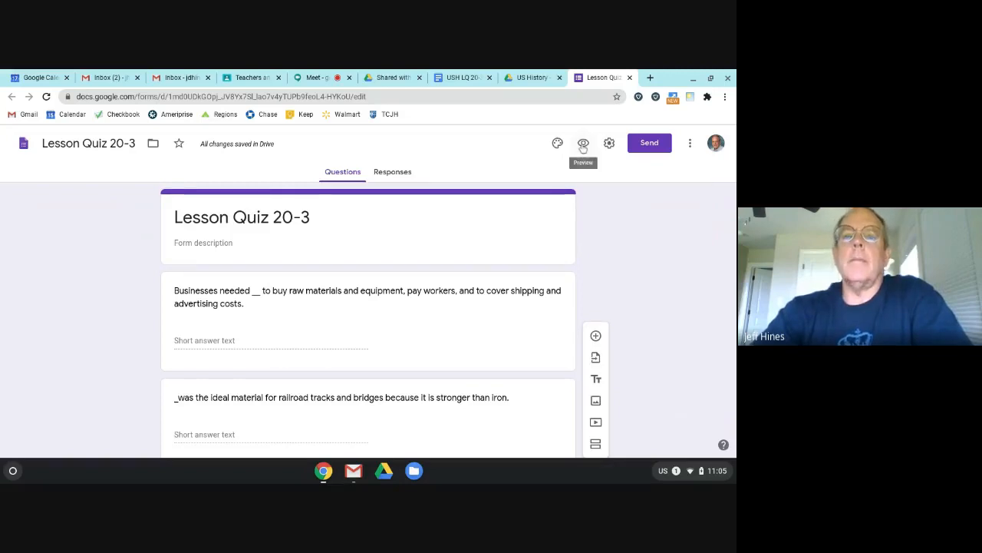
Step: Preview Lesson Quiz 20-3 as a respondent and examine its short-answer, multiple-choice and true/false questions
left_click(583, 144)
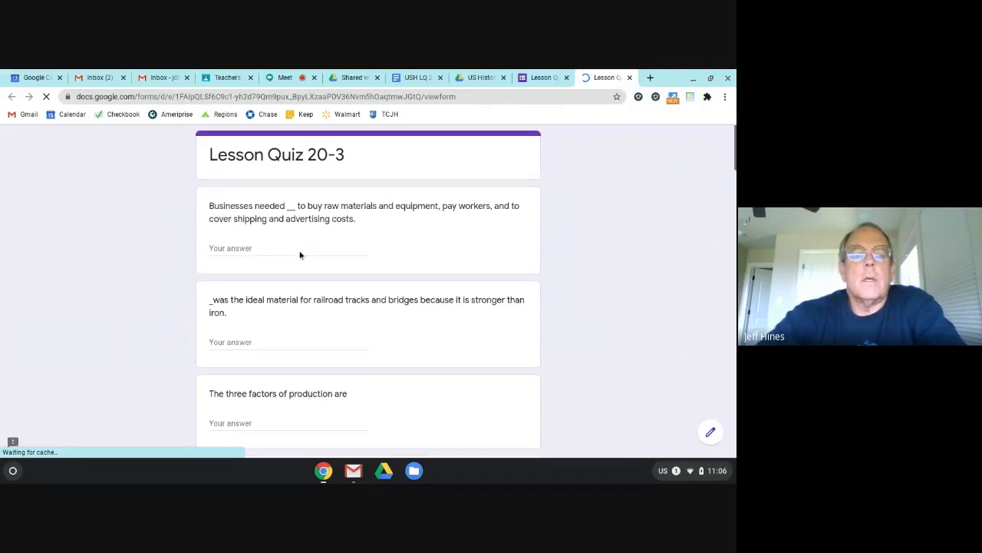
scroll(333, 279, "down", 4)
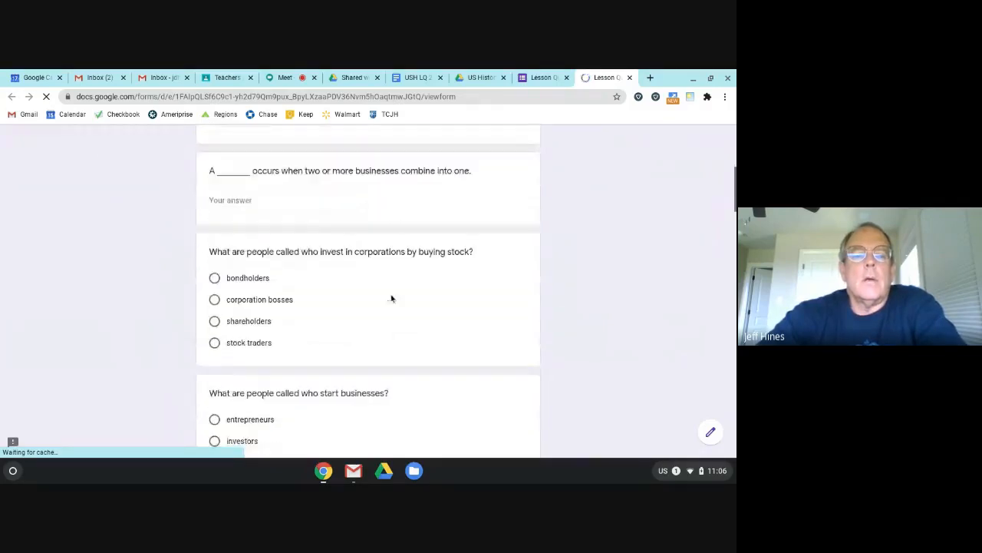
scroll(379, 294, "down", 3)
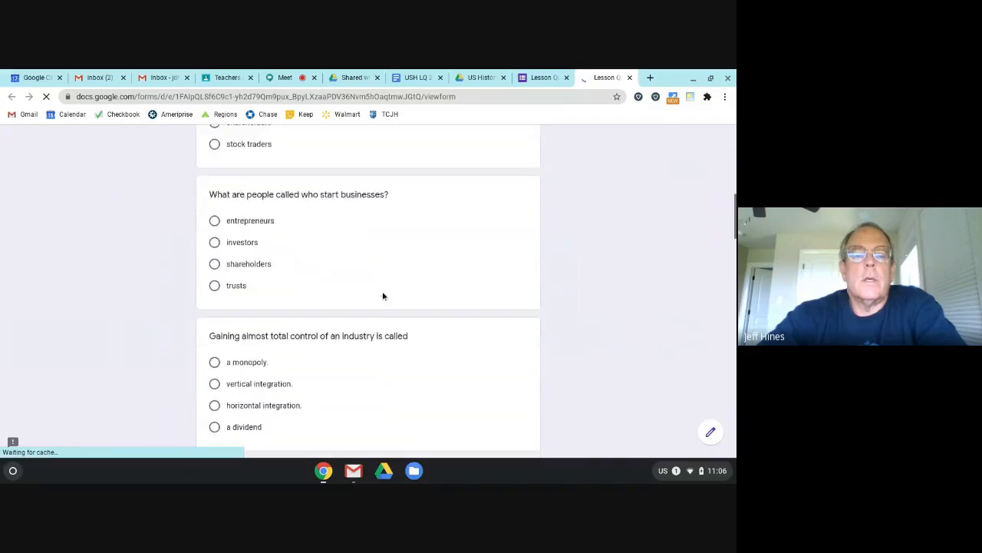
scroll(383, 296, "down", 6)
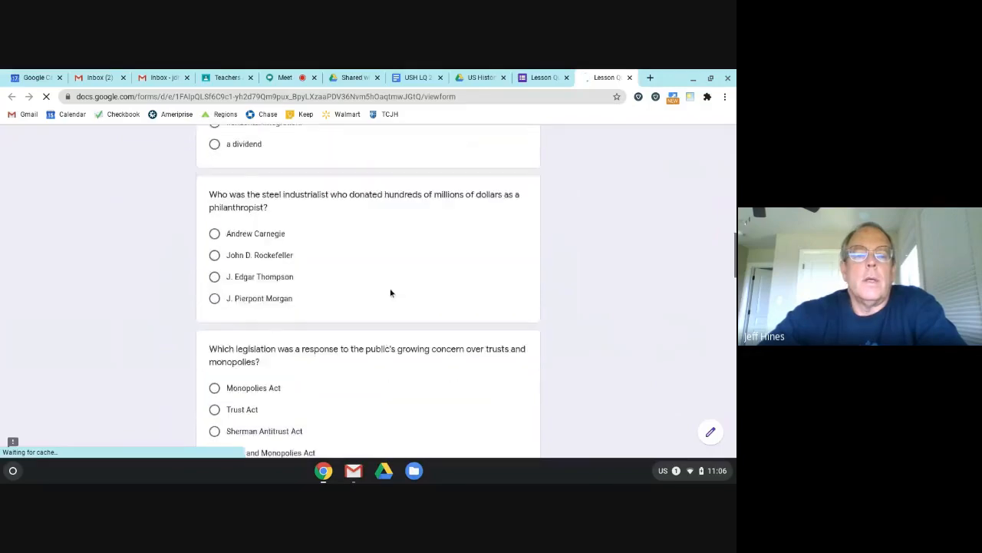
scroll(391, 293, "down", 6)
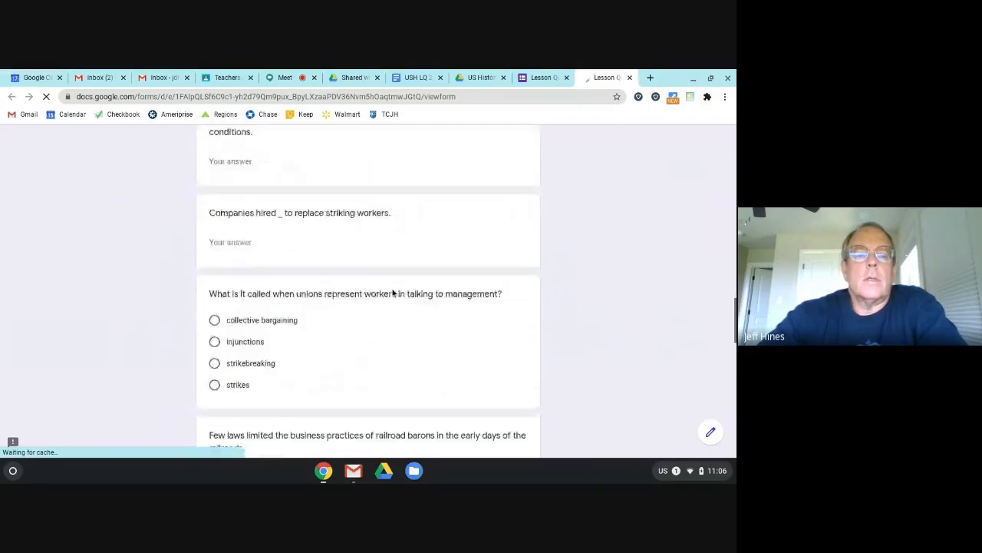
scroll(394, 292, "down", 5)
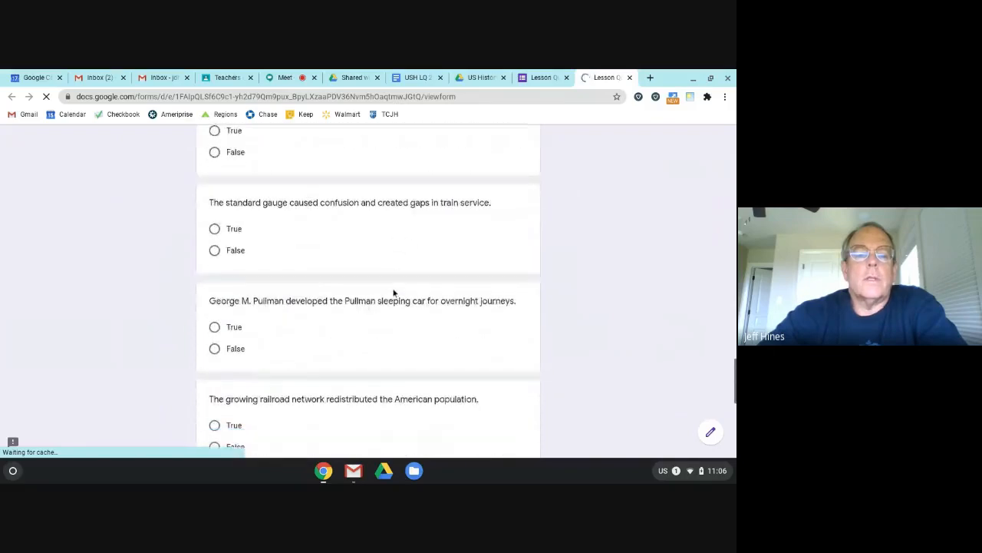
Step: Fill the previewed matching grid: Wright brothers with gasoline-powered airplane, telephone with transmitted speech, Langley with steam-powered model, Ford with Model T, Westinghouse with transformers
scroll(396, 293, "down", 4)
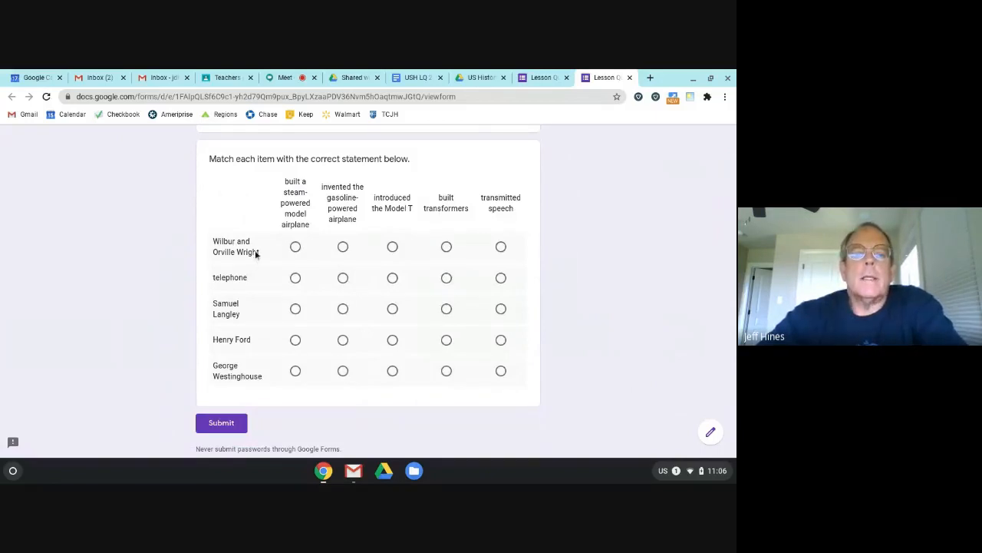
left_click(344, 249)
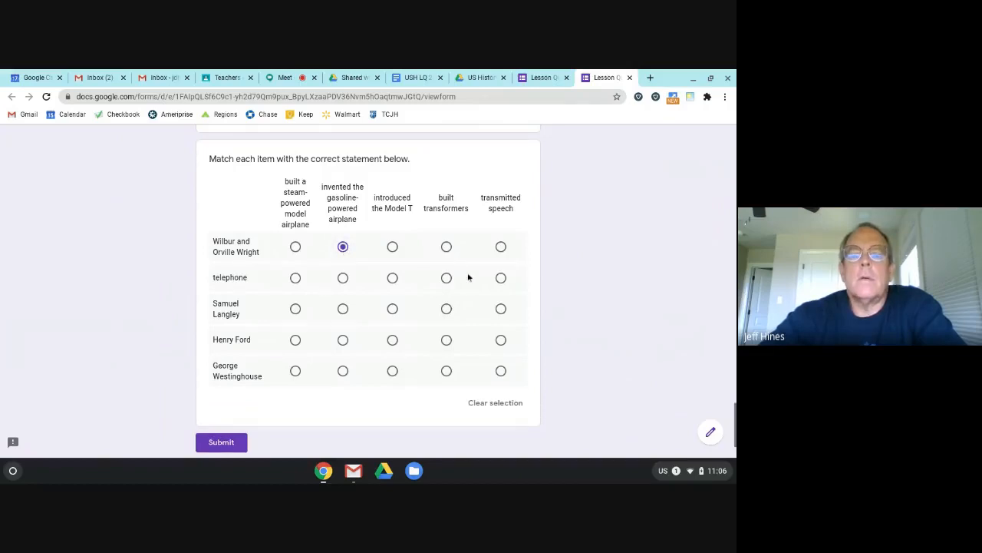
left_click(500, 278)
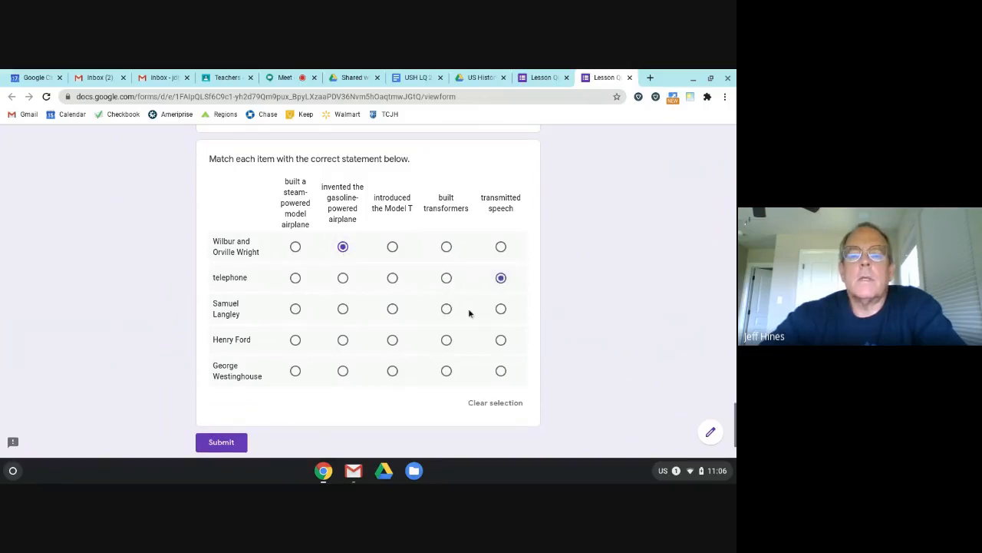
left_click(296, 310)
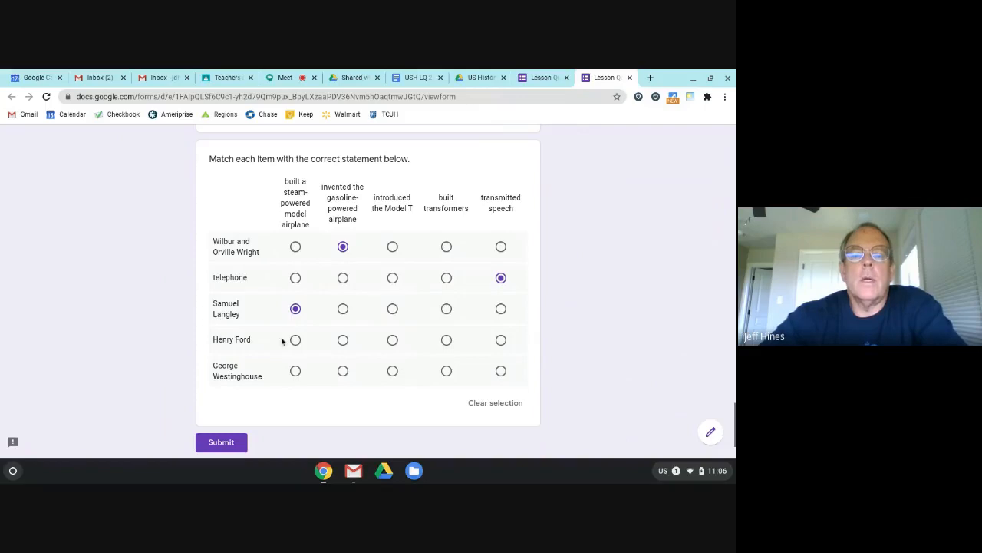
left_click(392, 340)
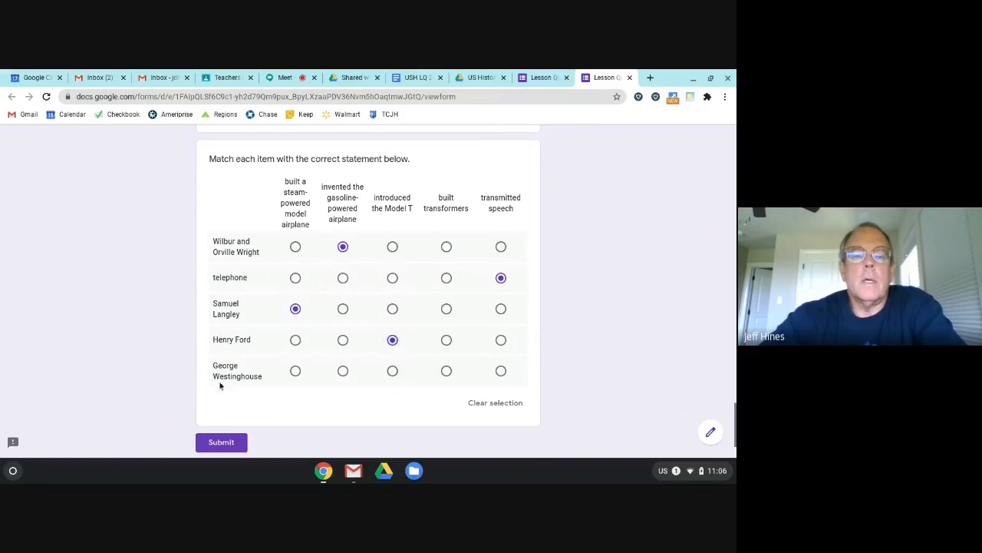
left_click(446, 372)
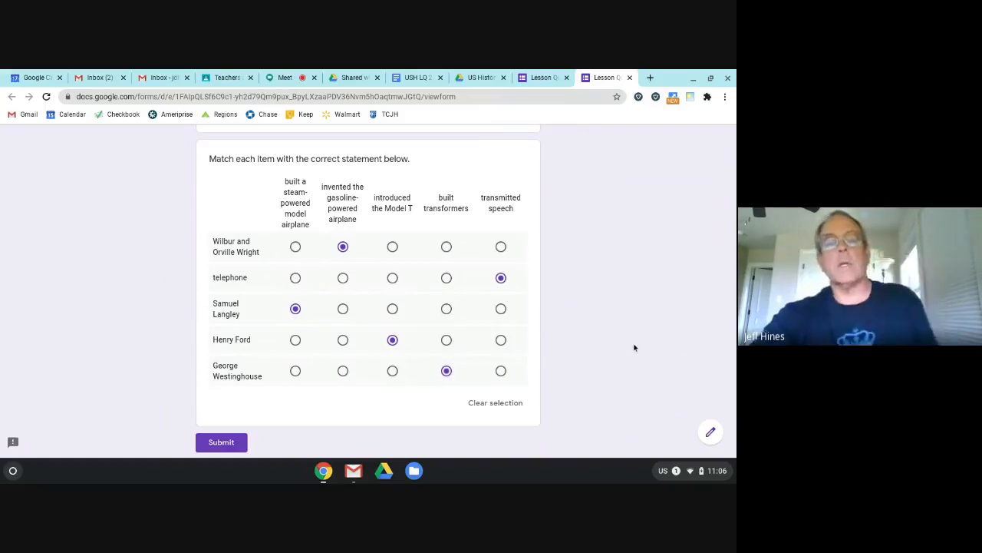
Step: In the preview, mark the growing railroad network statement True and answer the first short-answer question with "capital"
scroll(624, 337, "up", 2)
scroll(621, 336, "up", 2)
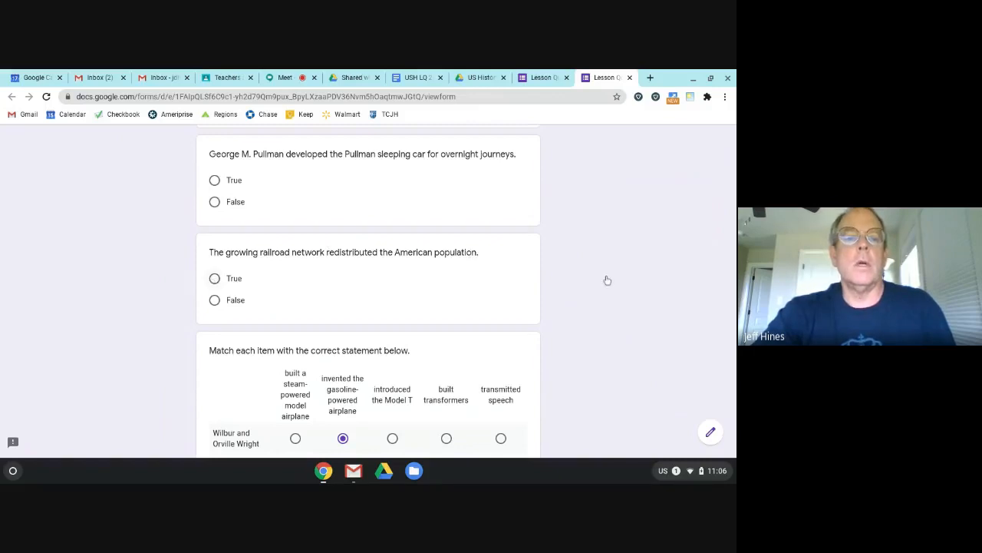
left_click(215, 279)
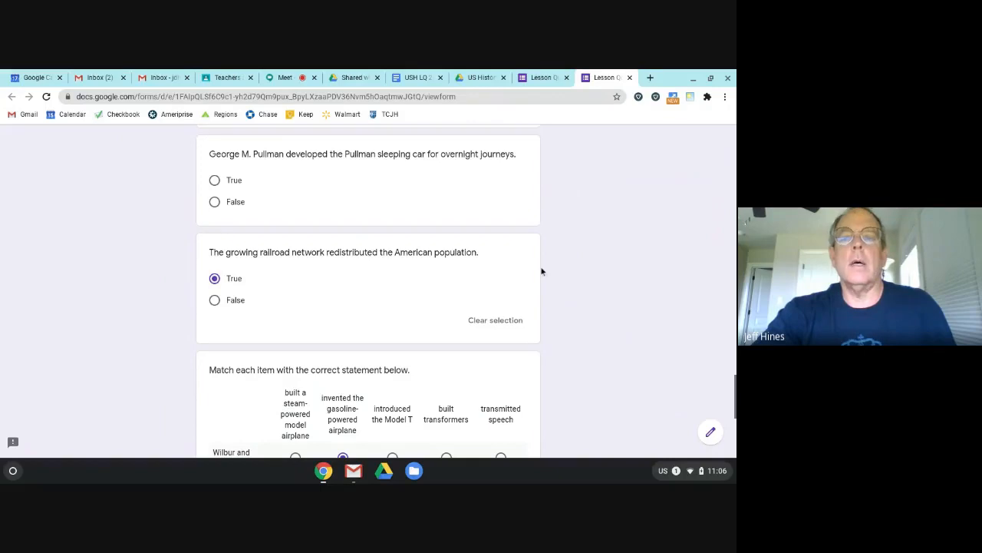
scroll(537, 261, "up", 15)
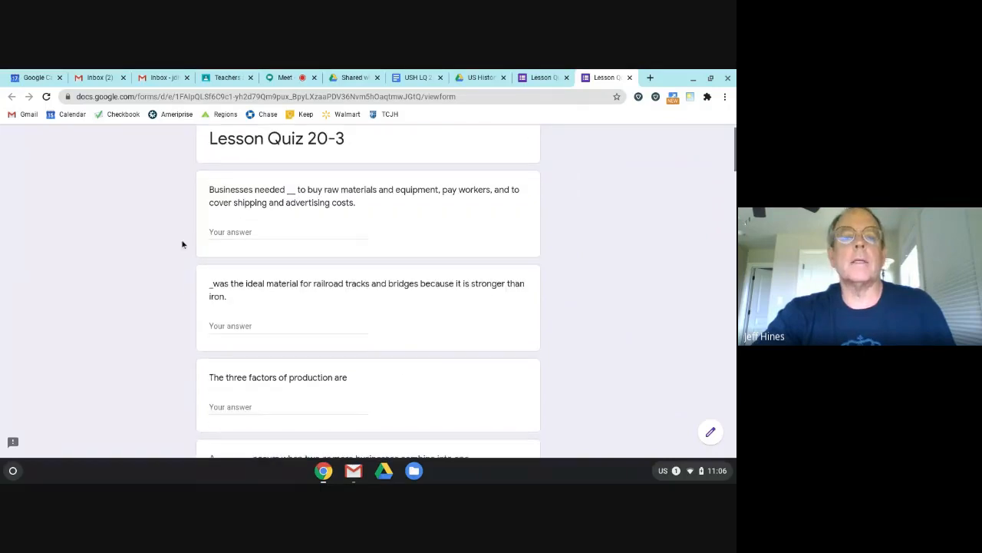
left_click(229, 232)
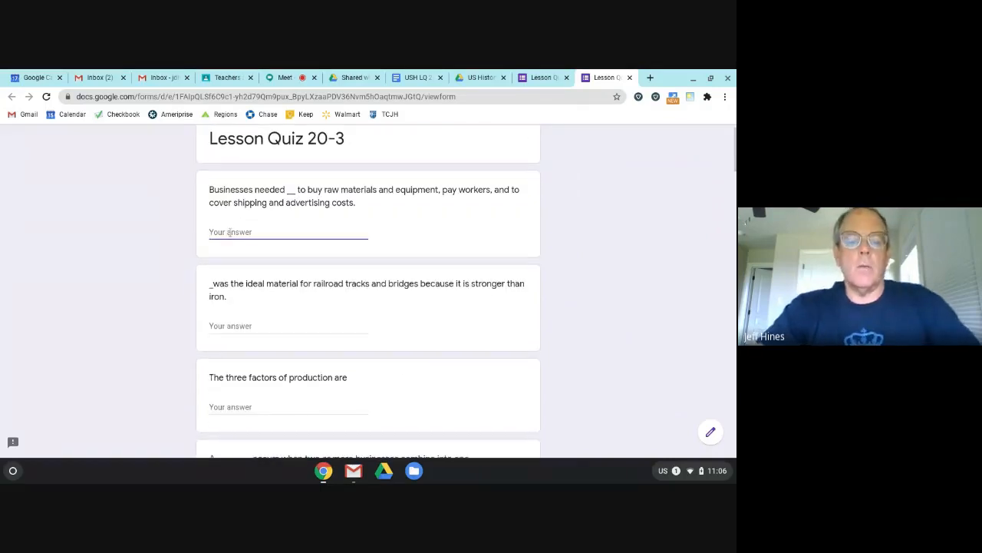
type("capital")
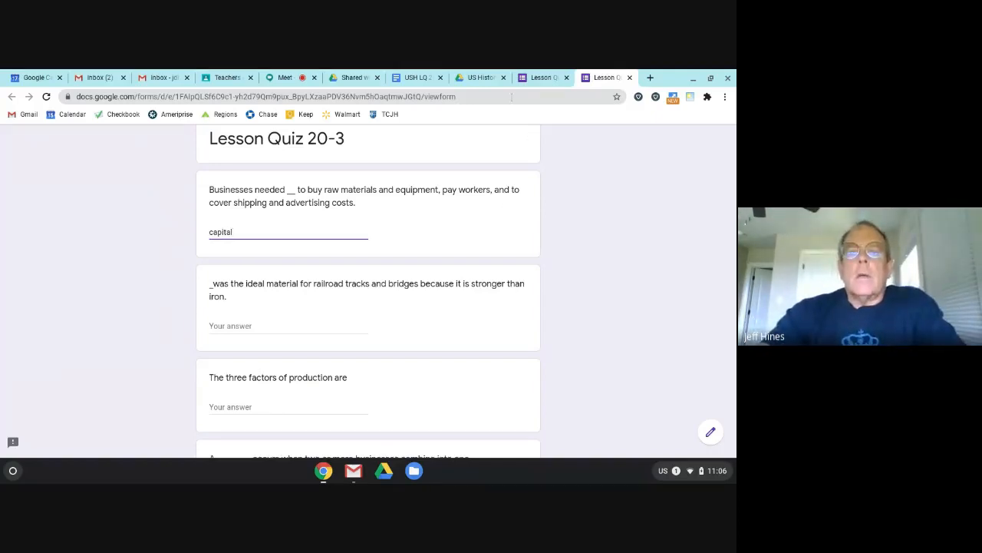
scroll(580, 210, "up", 1)
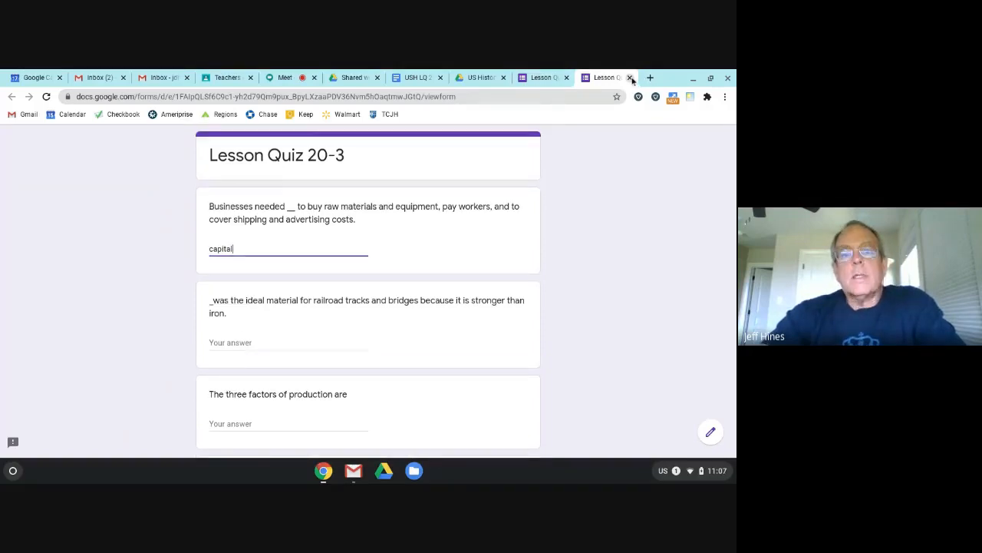
Step: Close the preview without submitting the trial answers, close the form editor, and reopen Lesson Quiz 20-3 from the US History Drive folder
left_click(629, 77)
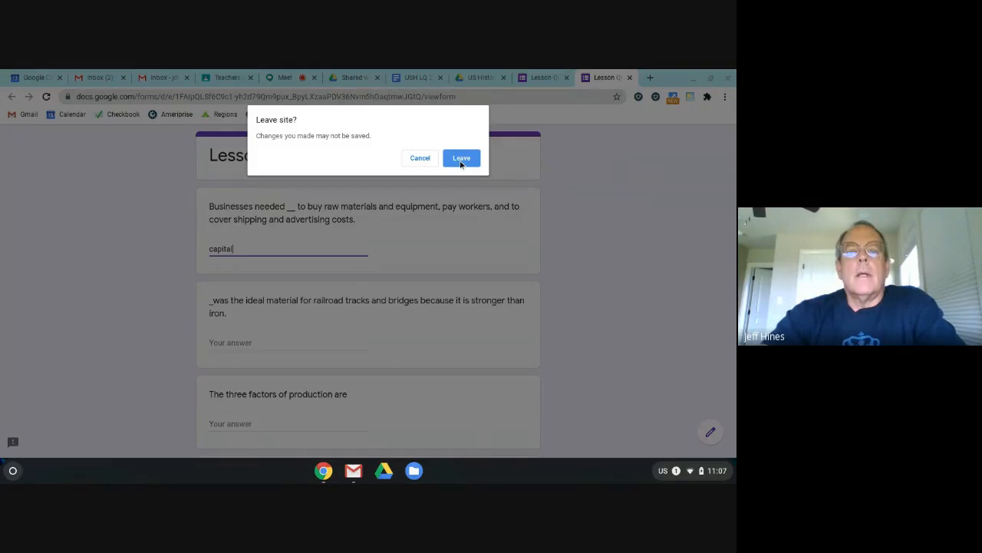
left_click(461, 159)
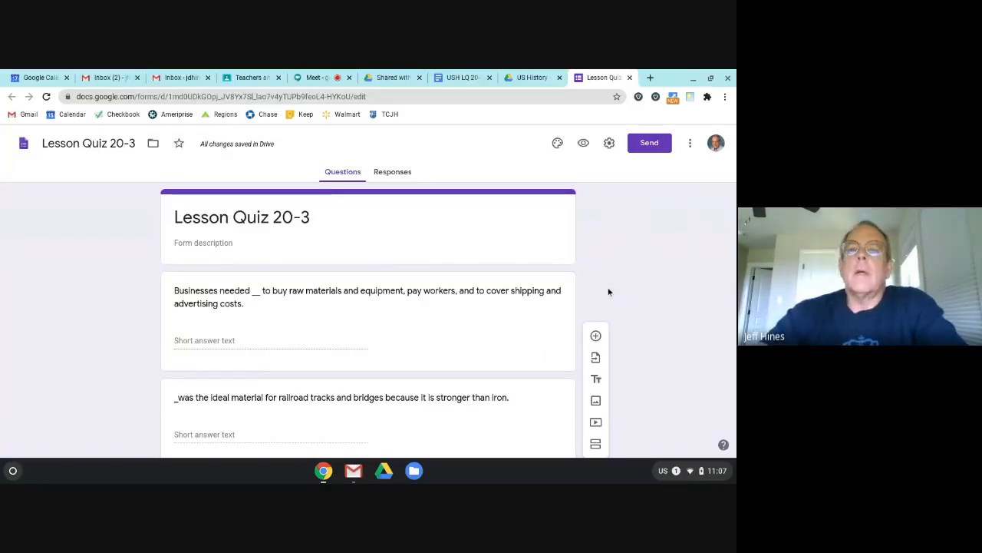
key("ctrl+w")
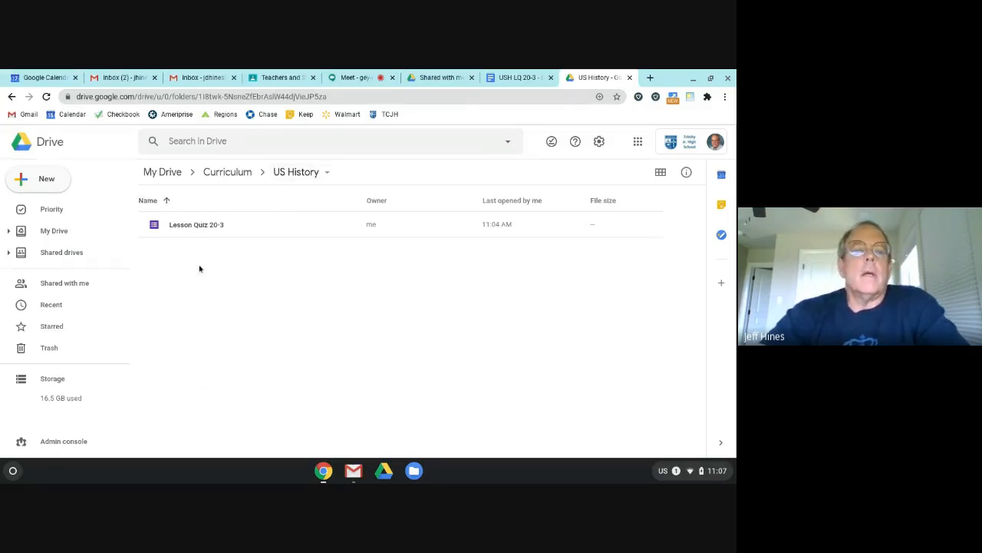
double_click(196, 226)
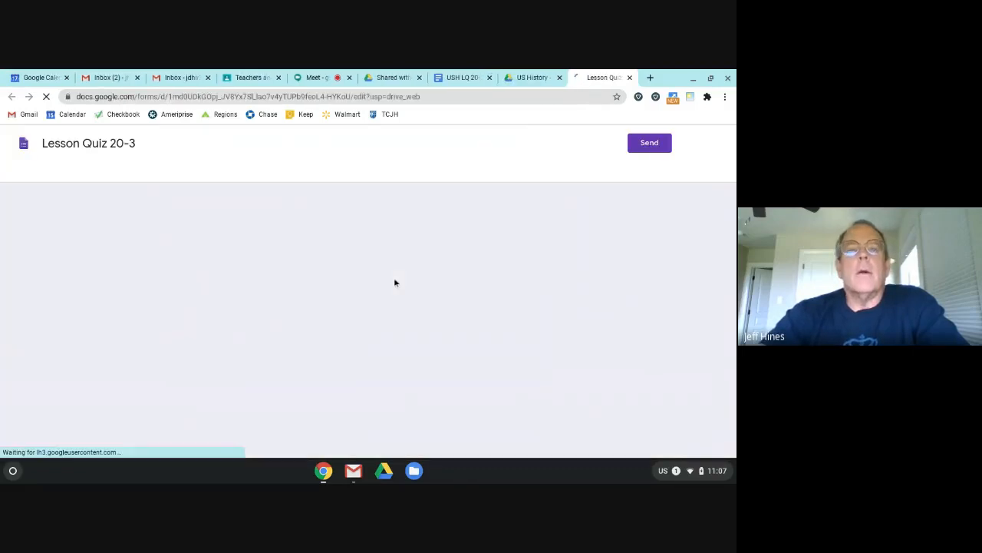
Step: Look through the reopened Lesson Quiz 20-3 from its title to the matching grid, checking that all questions are there
scroll(420, 323, "down", 1)
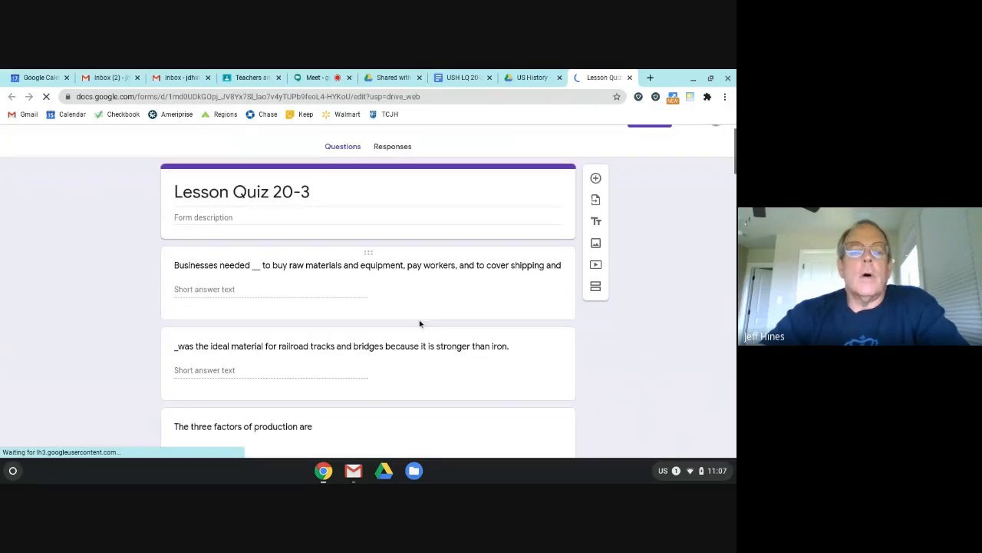
scroll(420, 323, "down", 10)
scroll(405, 371, "down", 3)
scroll(389, 389, "down", 5)
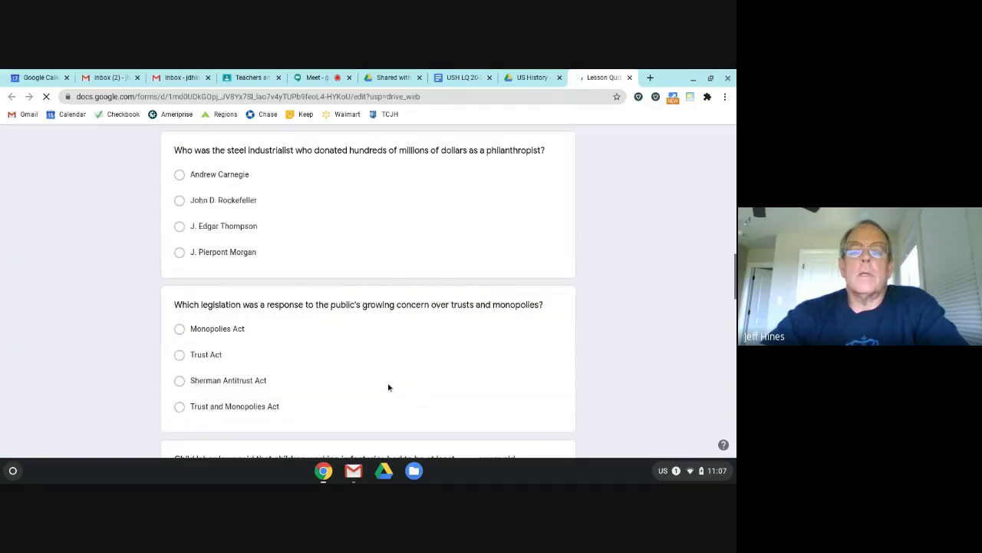
scroll(563, 340, "down", 12)
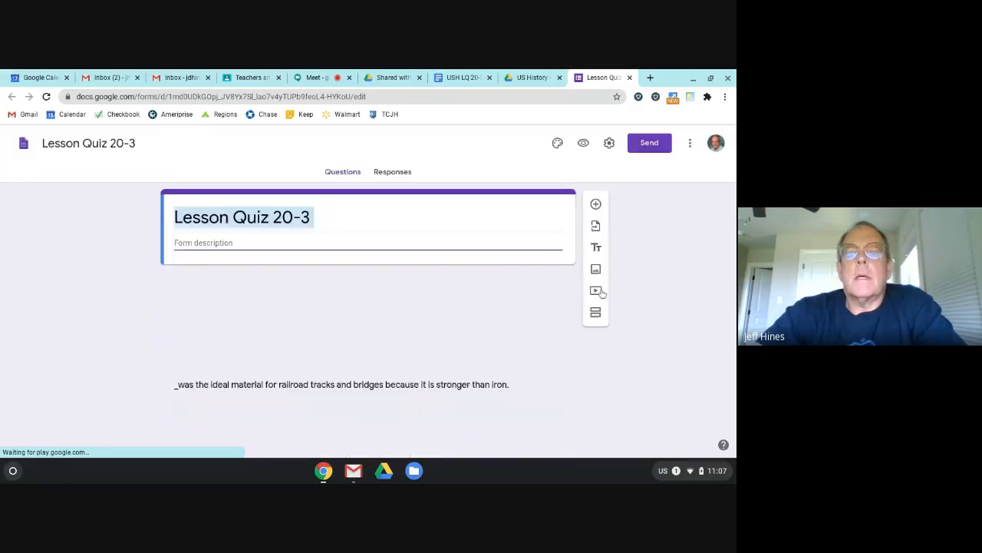
scroll(597, 297, "down", 20)
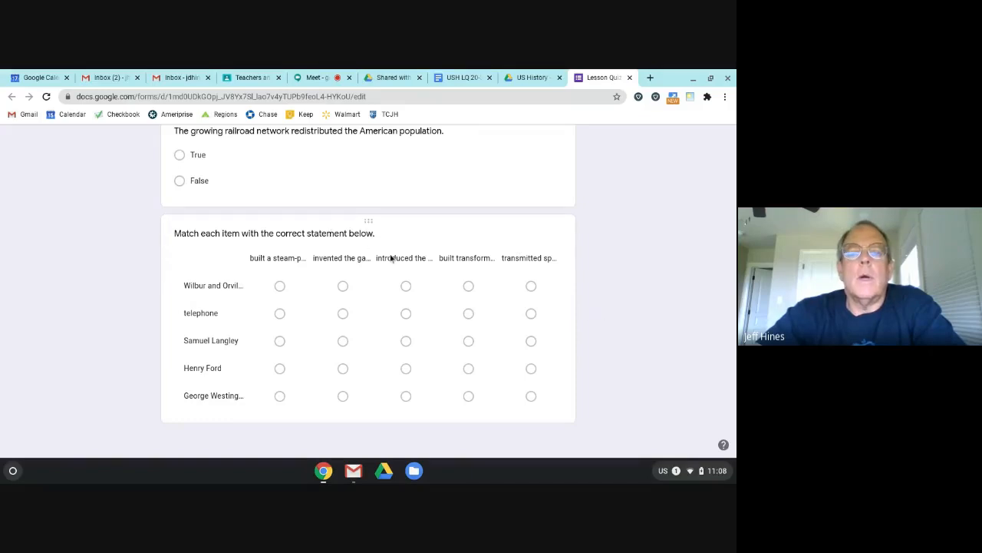
scroll(629, 302, "up", 5)
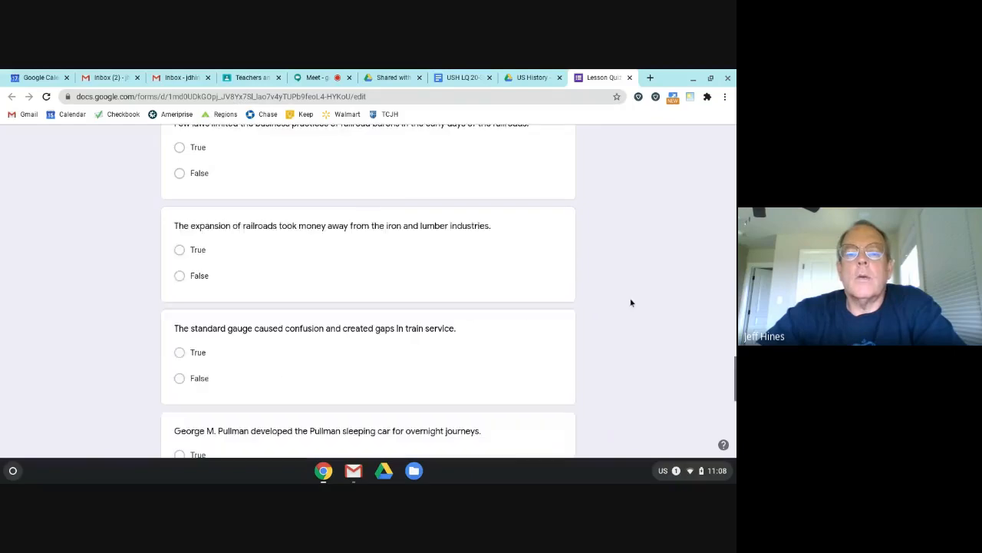
scroll(606, 327, "down", 5)
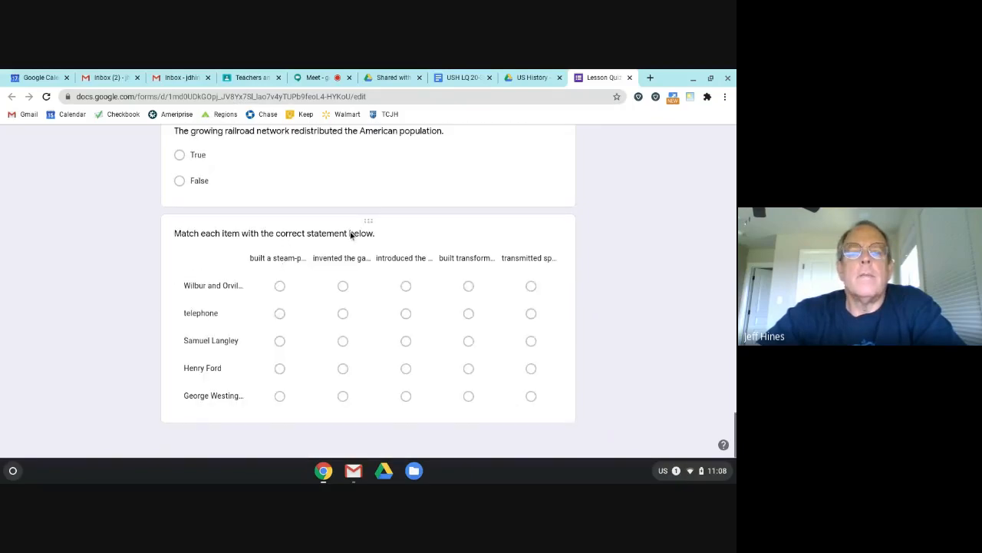
scroll(351, 235, "up", 15)
left_click(373, 218)
scroll(541, 313, "down", 5)
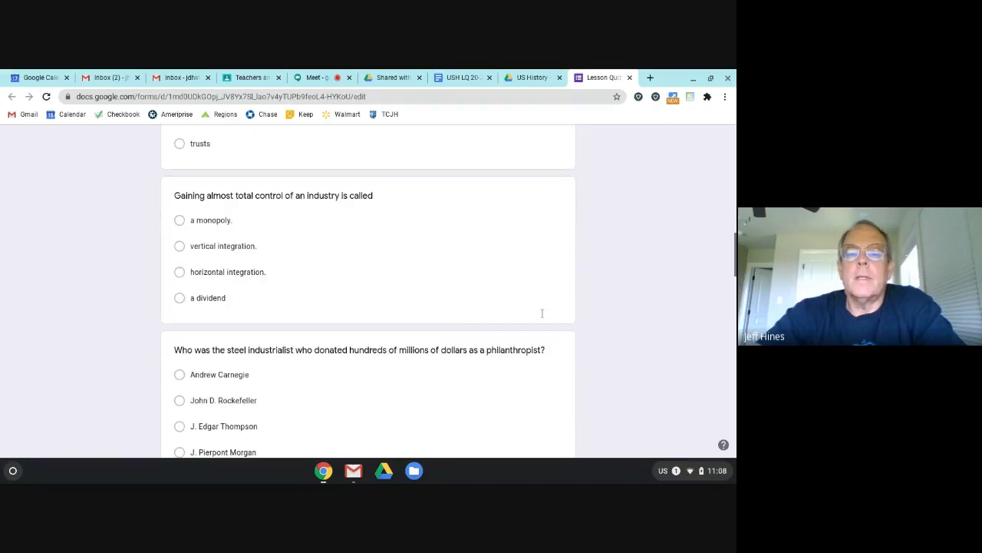
scroll(542, 313, "down", 10)
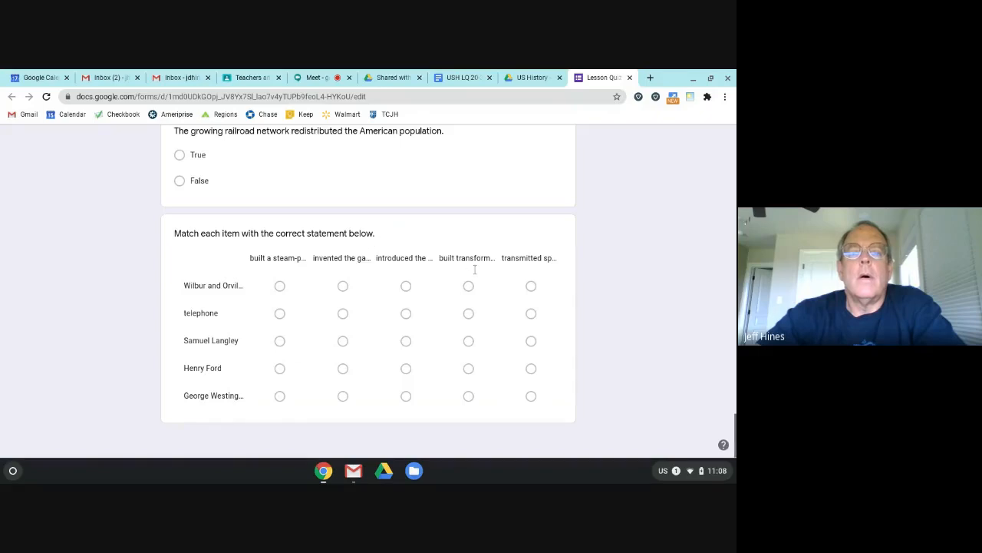
scroll(475, 268, "up", 10)
scroll(477, 273, "up", 15)
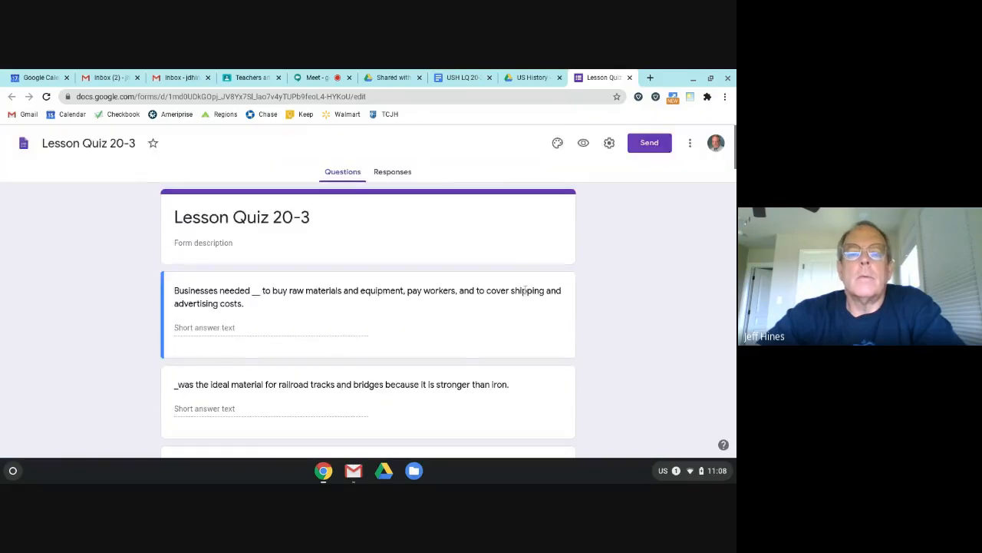
Step: Add a new blank question below the matching grid at the end of the form
scroll(476, 273, "down", 3)
left_click(476, 371)
left_click(648, 325)
scroll(648, 326, "down", 20)
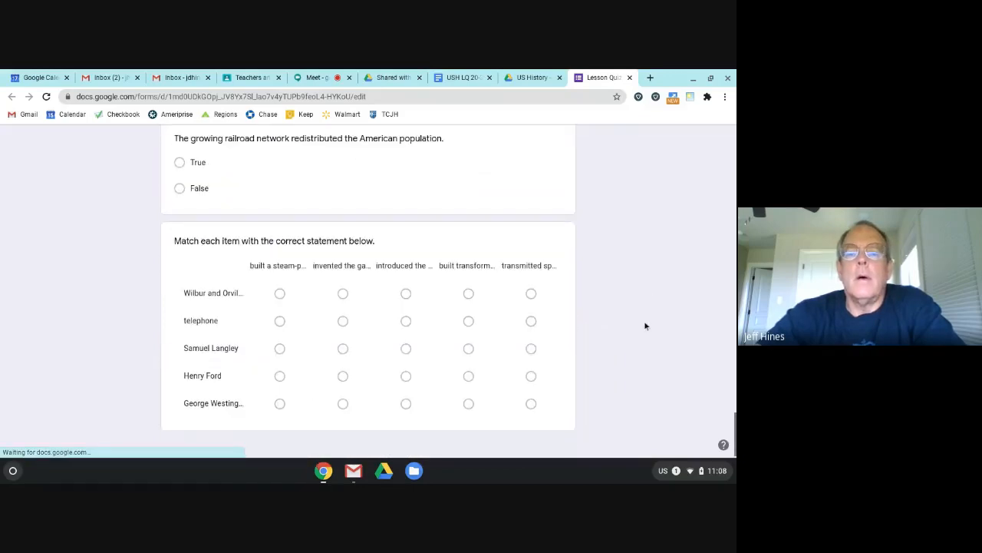
left_click(555, 294)
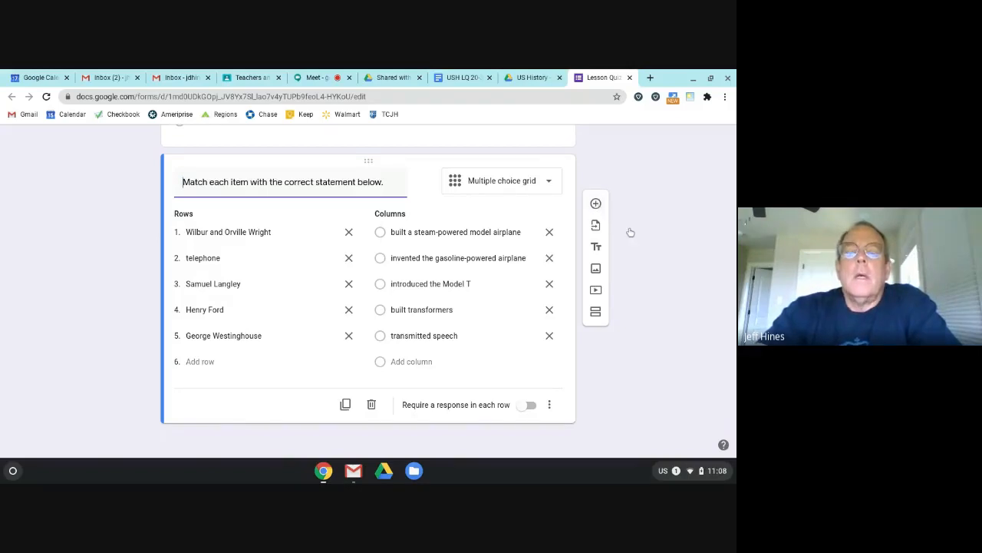
left_click(595, 203)
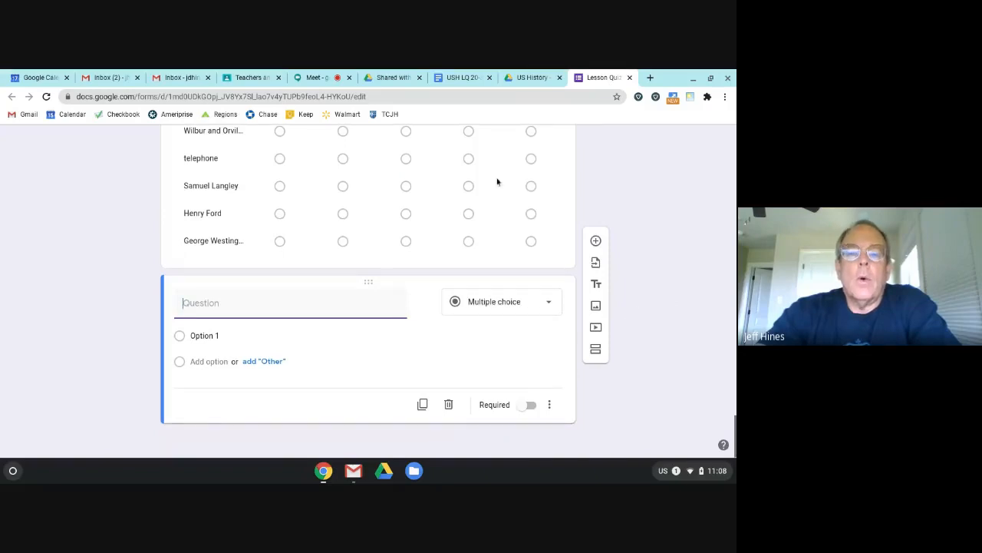
Step: Copy the question 4 statement about George Pullman developing the sleeping car from the Chapter 20 Test in the USH LQ 20-3 document
left_click(461, 77)
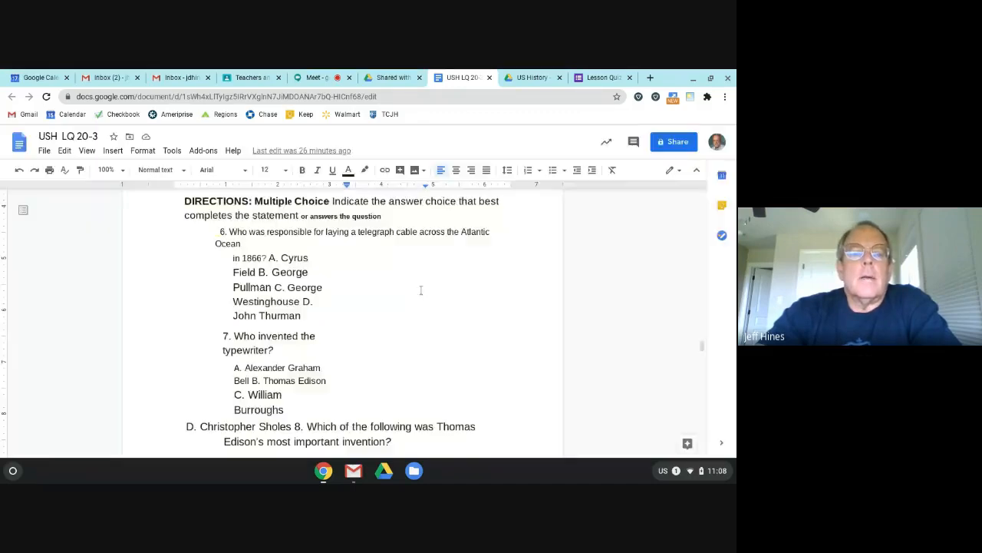
scroll(416, 290, "down", 2)
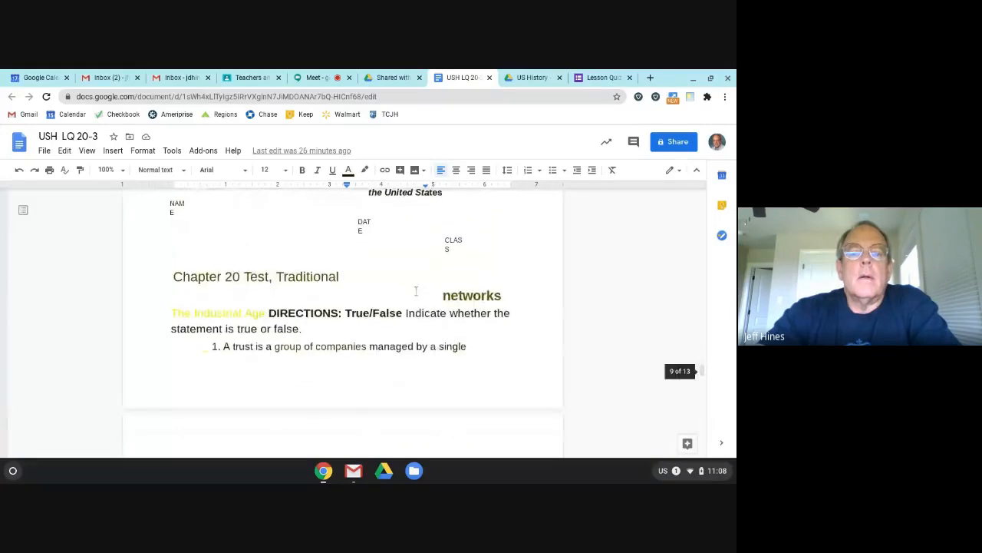
scroll(416, 290, "down", 3)
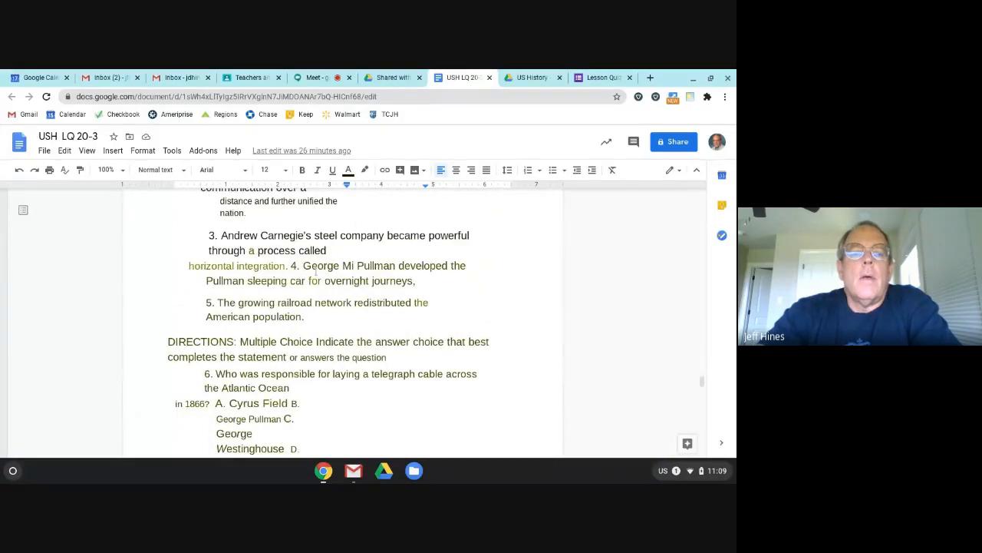
left_click_drag(362, 283, 424, 285)
key("ctrl+c")
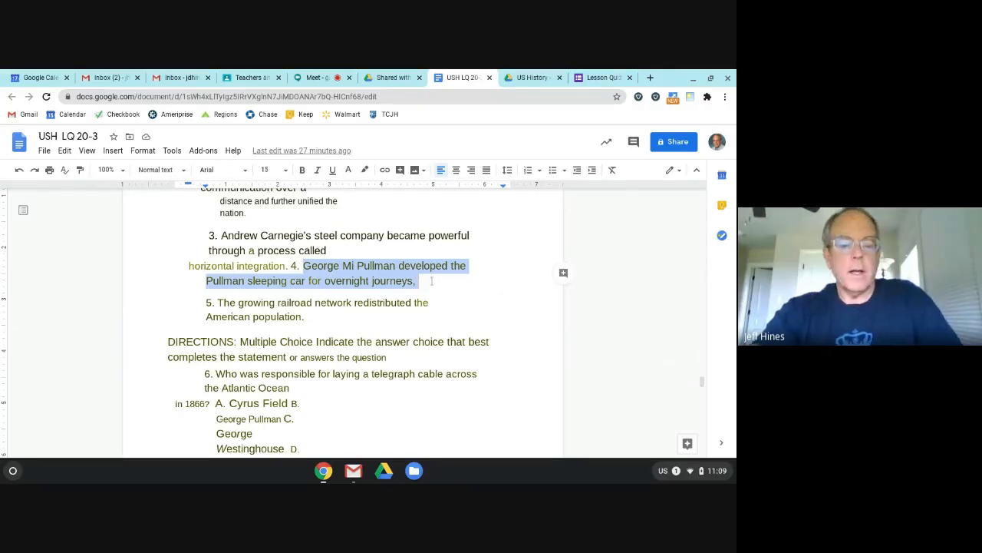
Step: Paste the copied George Pullman statement into the blank question of the Lesson Quiz 20-3 form and change its ending to "overnight journey."
left_click(600, 77)
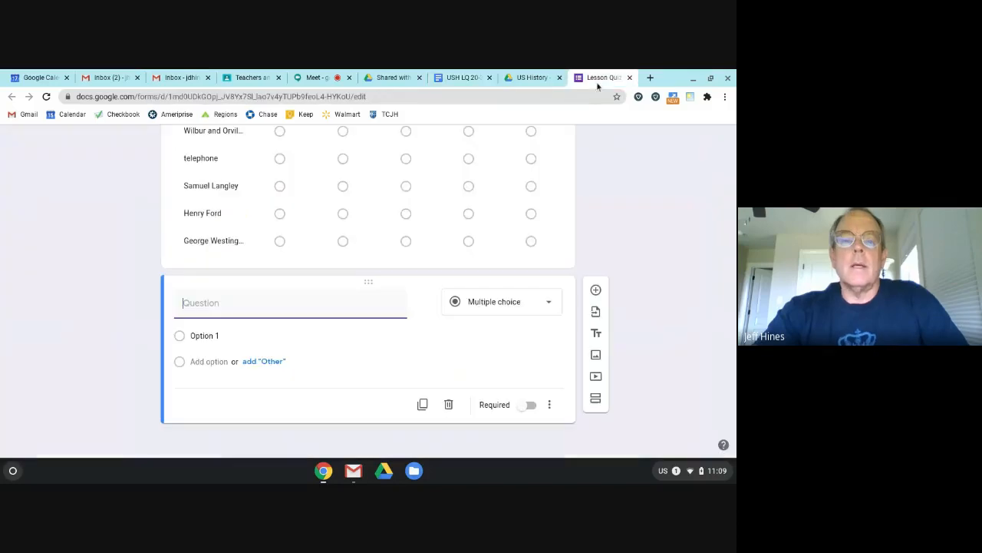
left_click(289, 309)
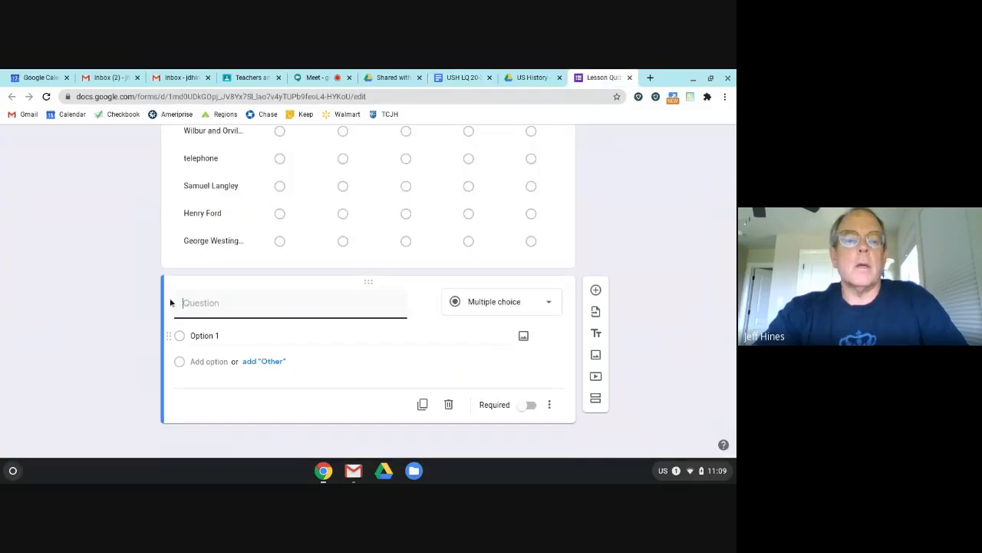
right_click(222, 303)
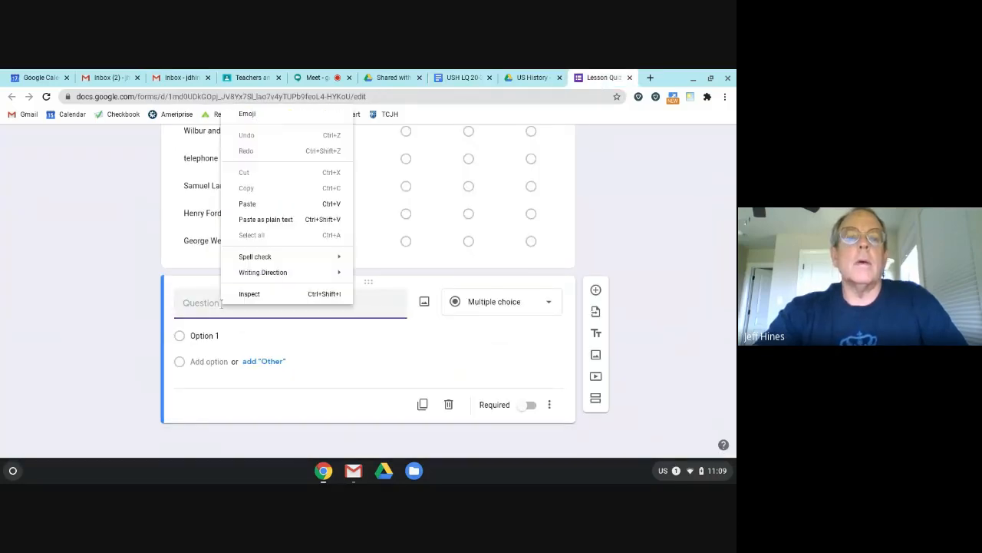
left_click(256, 208)
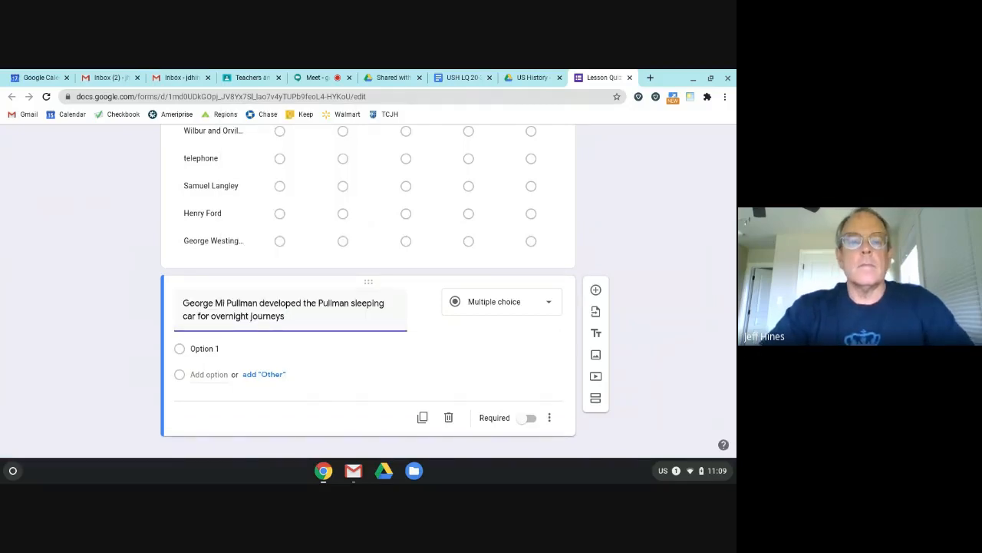
key("BackSpace")
key("BackSpace")
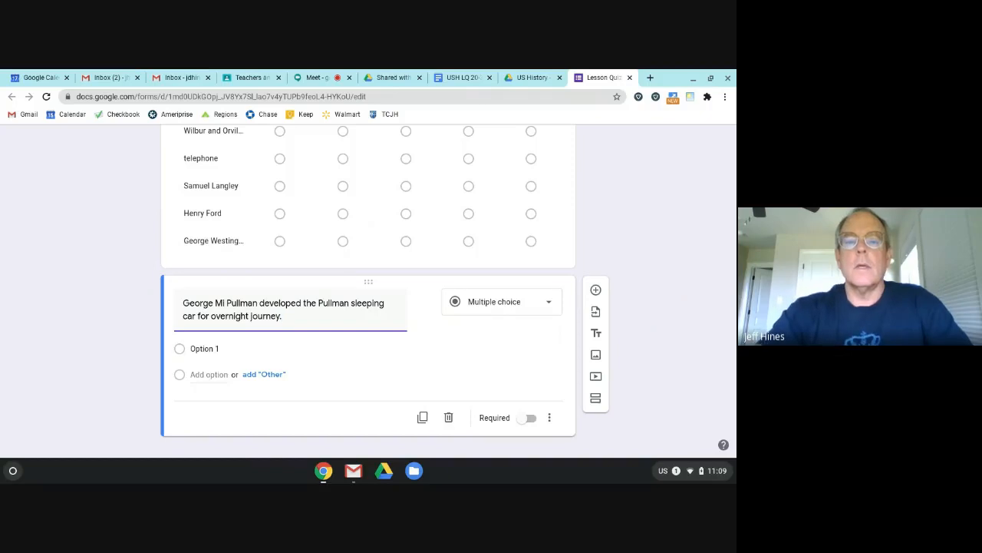
Step: Give the George Pullman multiple-choice question the two answer options True and False
left_click(242, 358)
type("True")
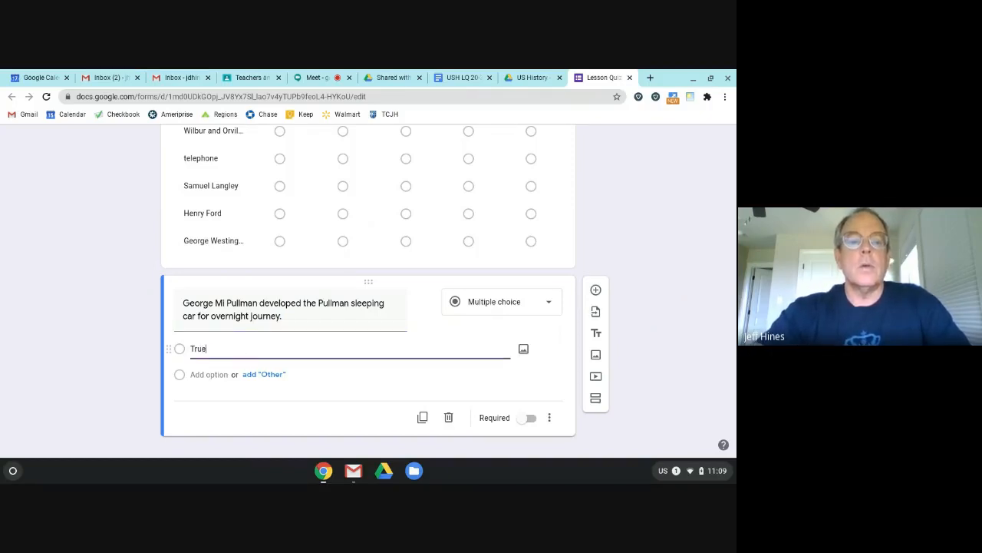
left_click(230, 341)
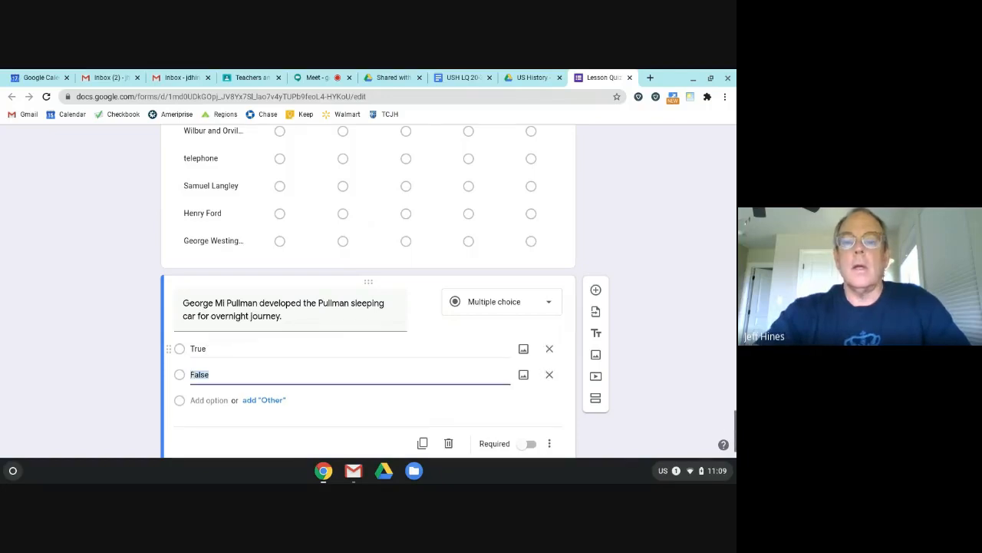
left_click(642, 313)
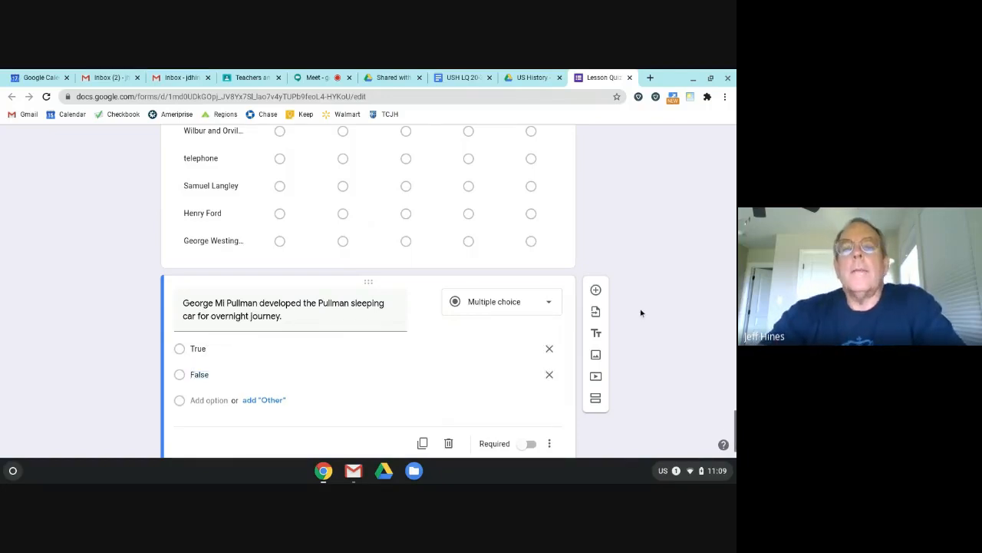
Step: Switch to the Google Meet call and stop the meeting recording
scroll(642, 313, "up", 20)
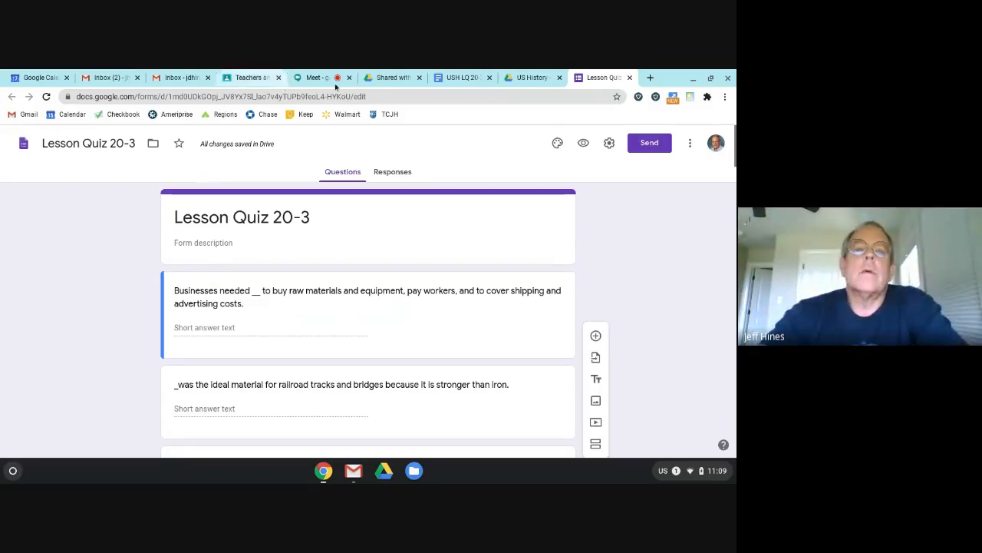
left_click(321, 78)
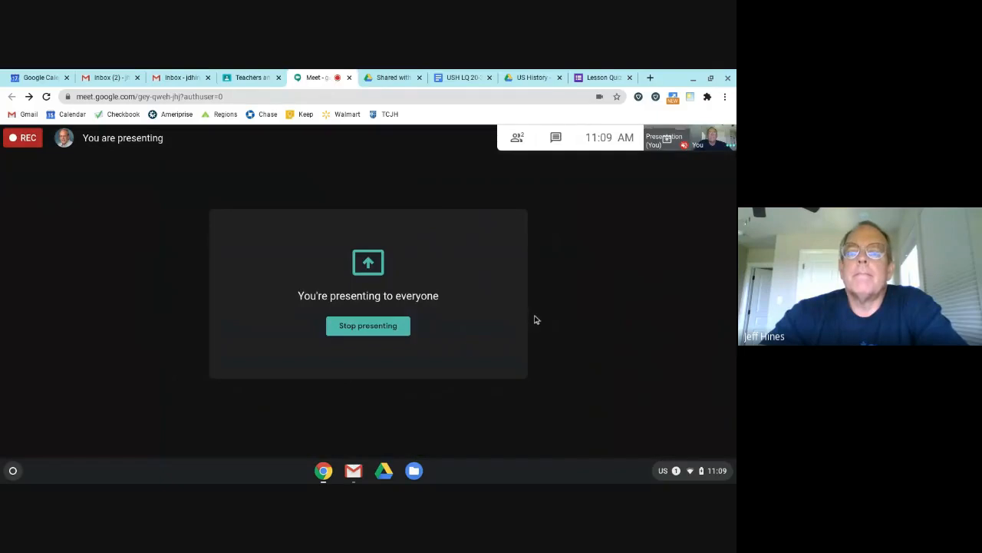
mouse_move(690, 449)
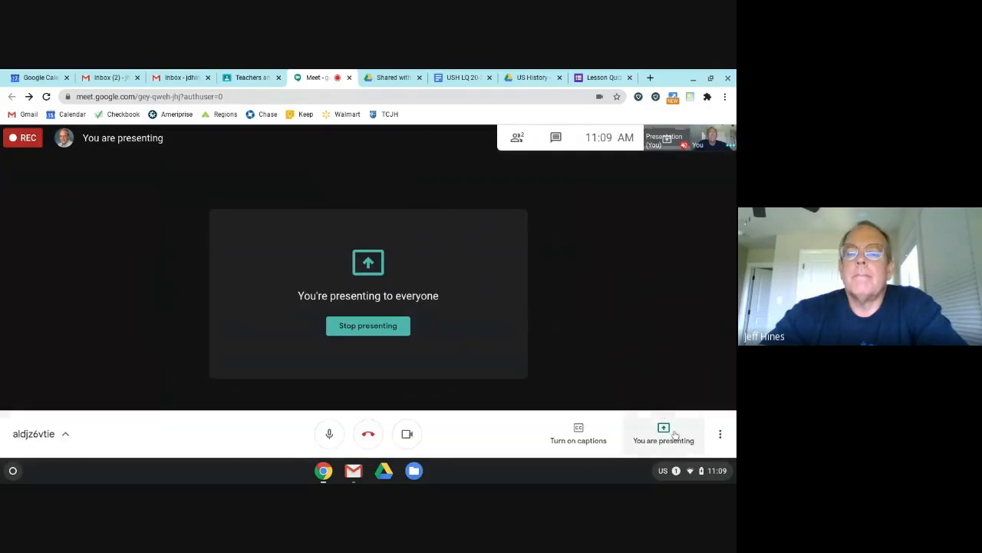
left_click(720, 436)
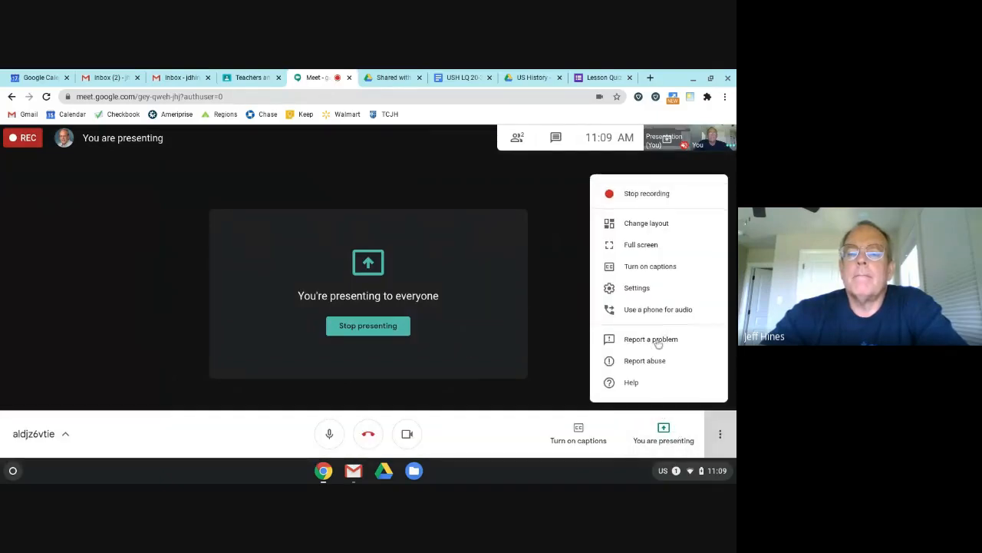
left_click(630, 195)
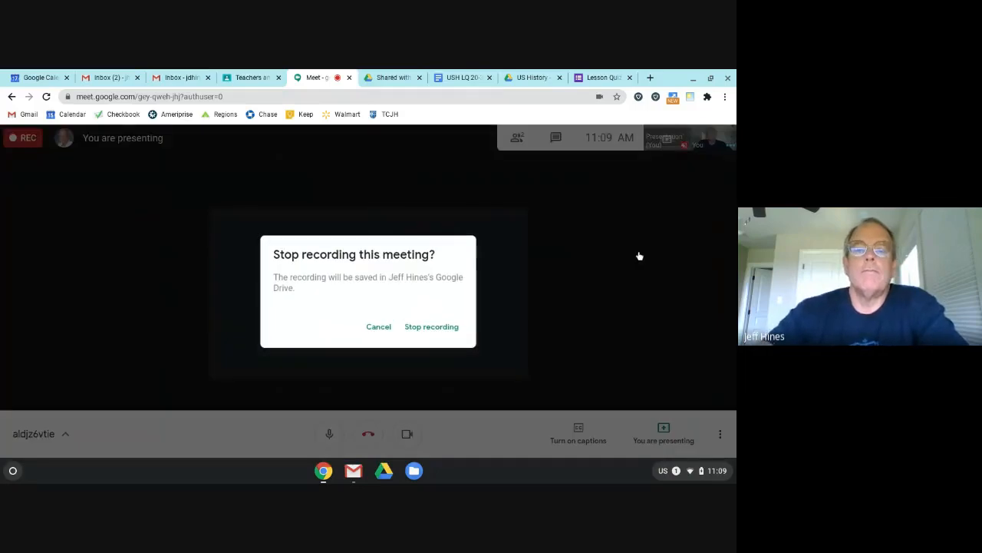